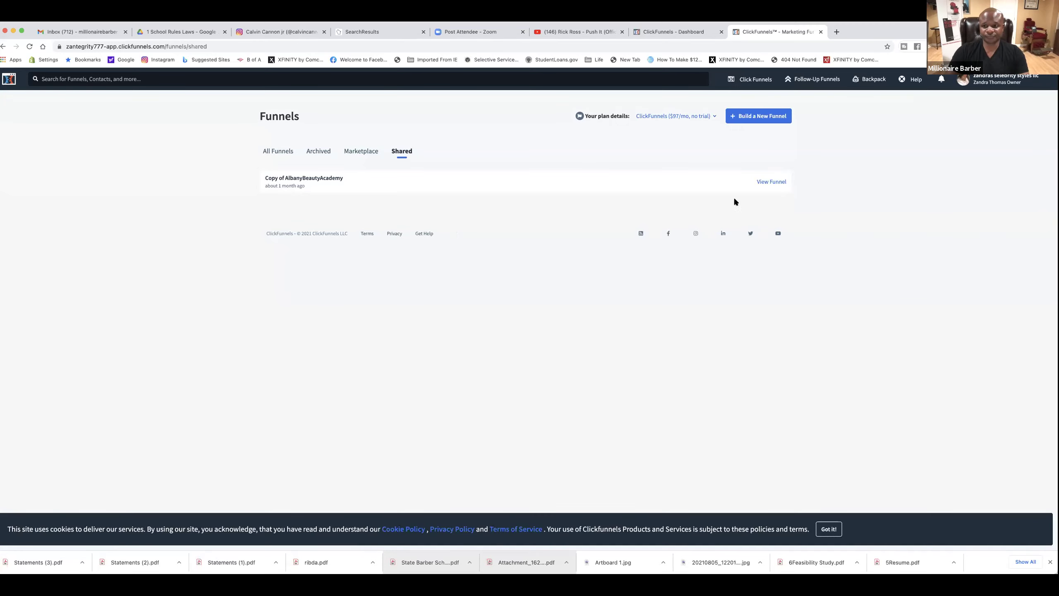
Open the shared Copy of AlbanyBeautyAcademy funnel and review the live squeeze page from its header down to its footer
{"action": "left_click", "coordinate": [769, 183]}
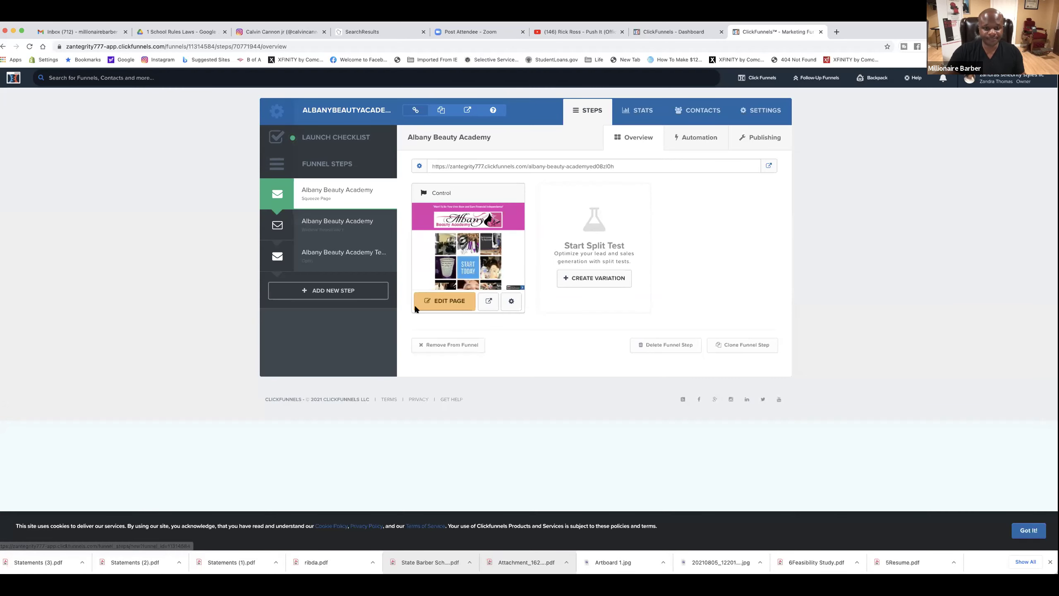
{"action": "left_click", "coordinate": [769, 166]}
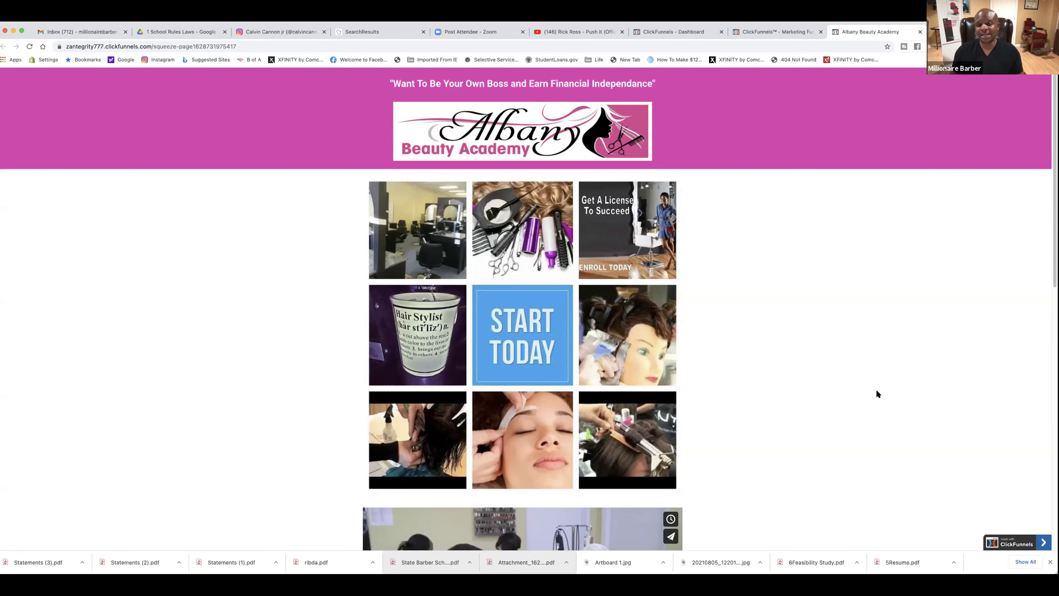
{"action": "scroll", "coordinate": [714, 287], "scroll_direction": "down", "scroll_amount": 8}
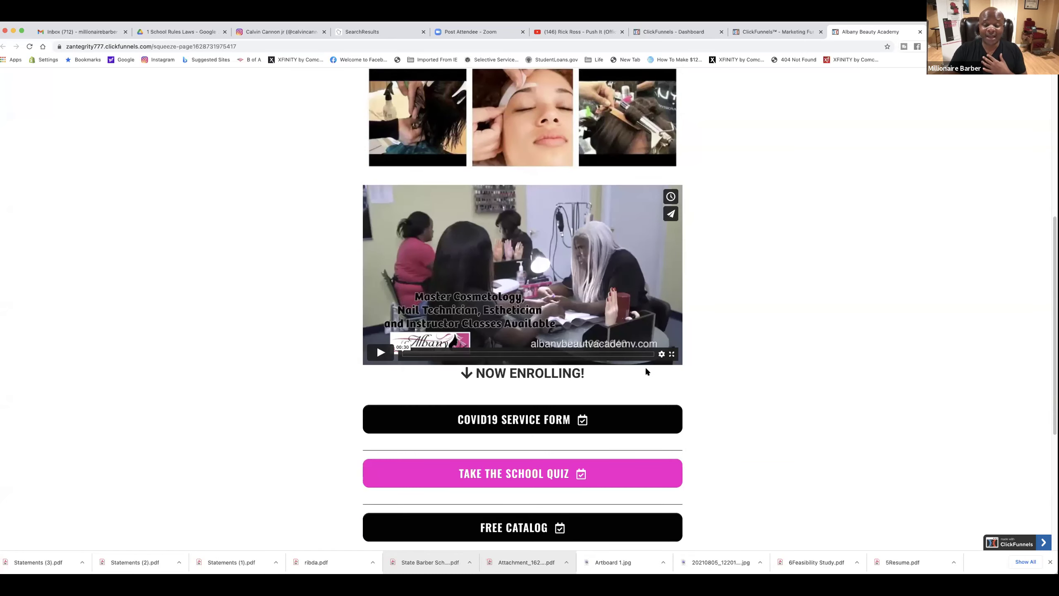
{"action": "scroll", "coordinate": [645, 367], "scroll_direction": "down", "scroll_amount": 6}
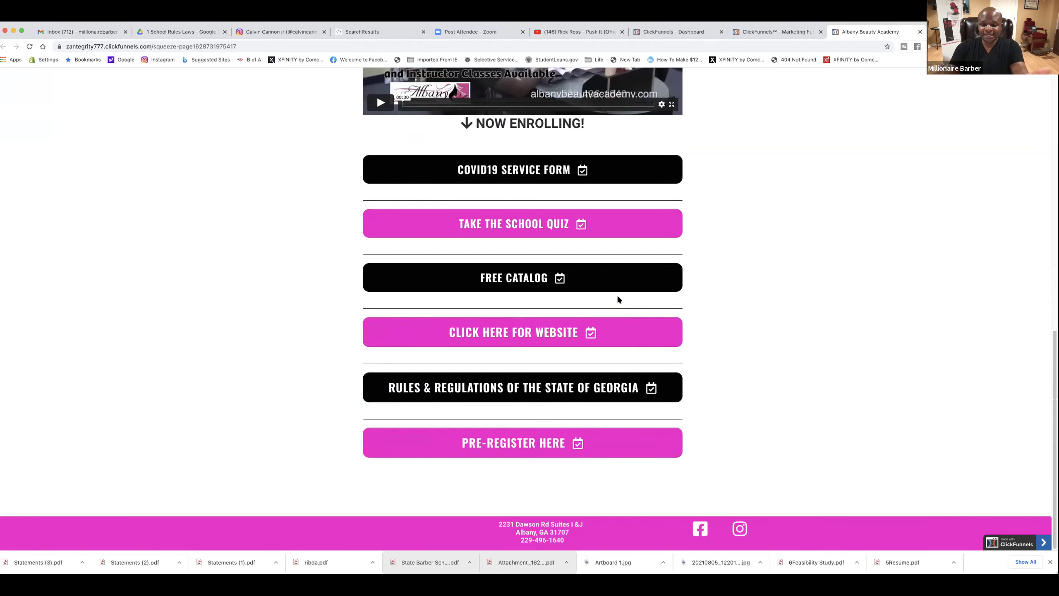
{"action": "scroll", "coordinate": [619, 298], "scroll_direction": "up", "scroll_amount": 1}
{"action": "scroll", "coordinate": [619, 298], "scroll_direction": "up", "scroll_amount": 12}
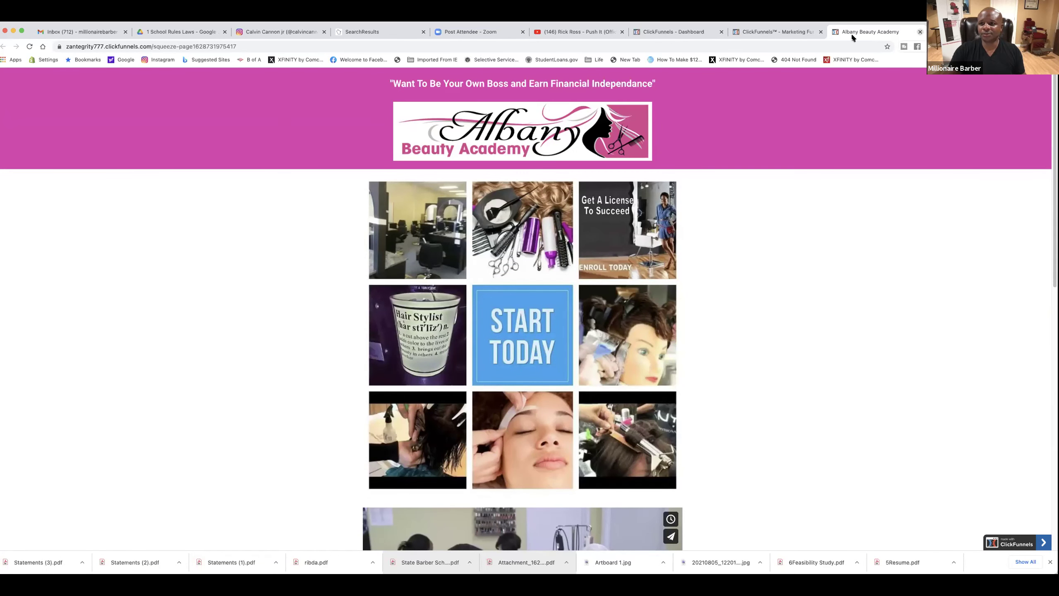
{"action": "key", "text": "super+w"}
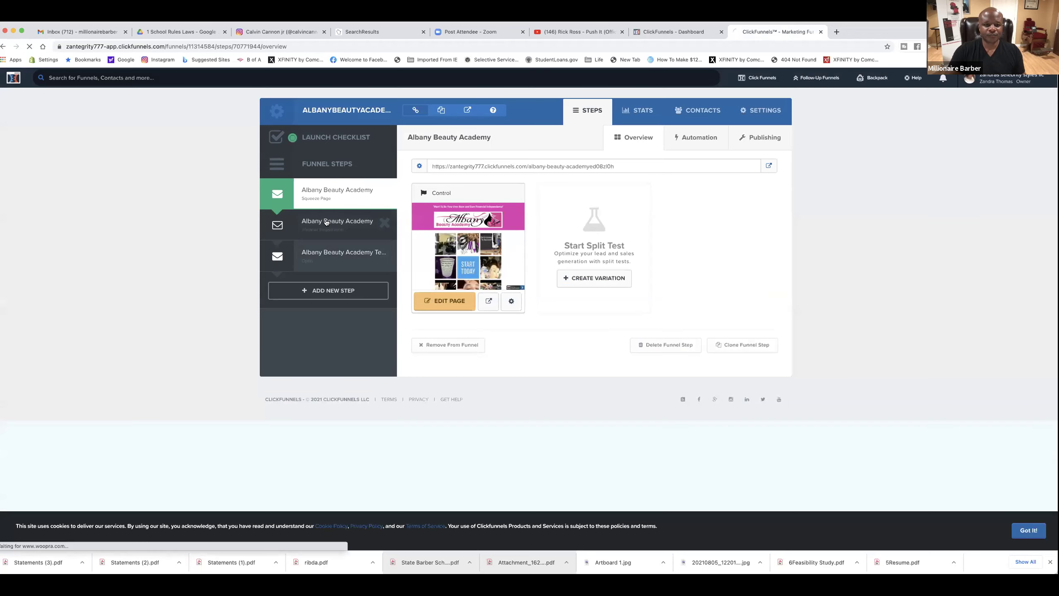
Select the funnel's Webinar Registration step and review its live page, including the video, opt-in offers and footer
{"action": "left_click", "coordinate": [326, 222]}
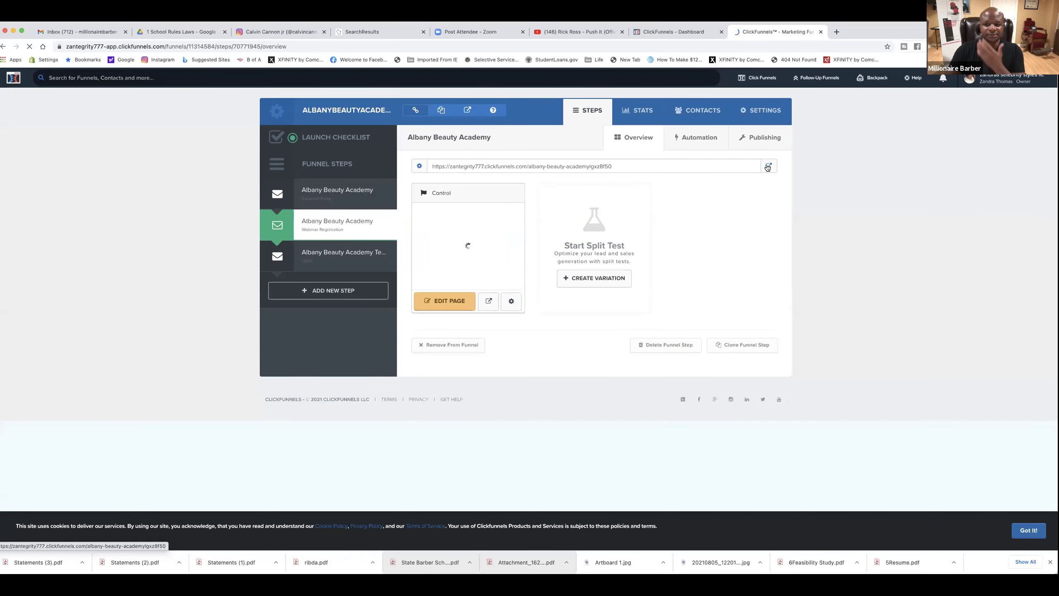
{"action": "left_click", "coordinate": [767, 166]}
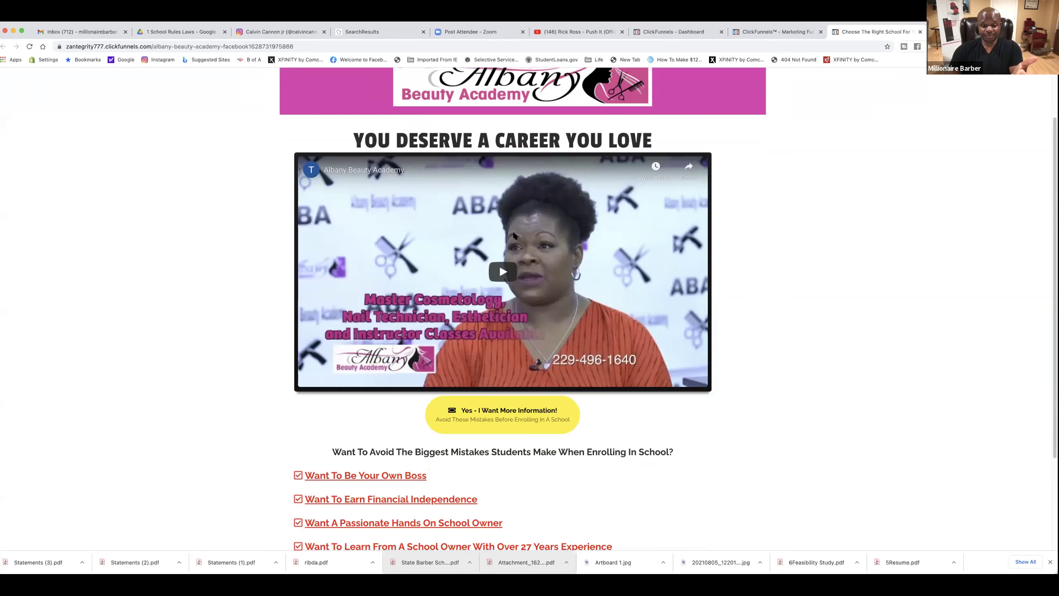
{"action": "scroll", "coordinate": [513, 255], "scroll_direction": "down", "scroll_amount": 2}
{"action": "scroll", "coordinate": [528, 253], "scroll_direction": "down", "scroll_amount": 1}
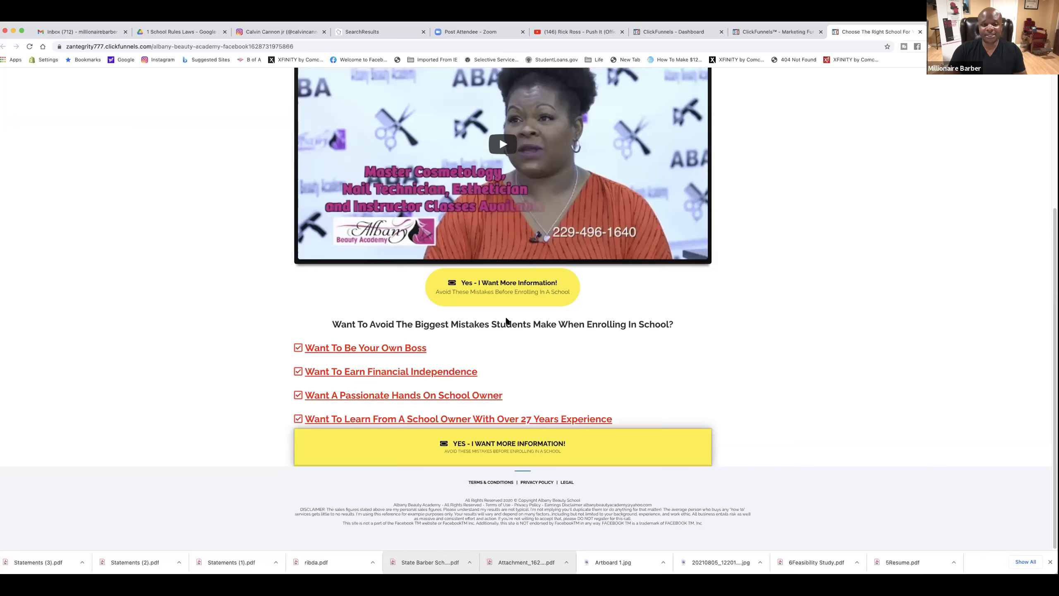
{"action": "scroll", "coordinate": [505, 321], "scroll_direction": "up", "scroll_amount": 5}
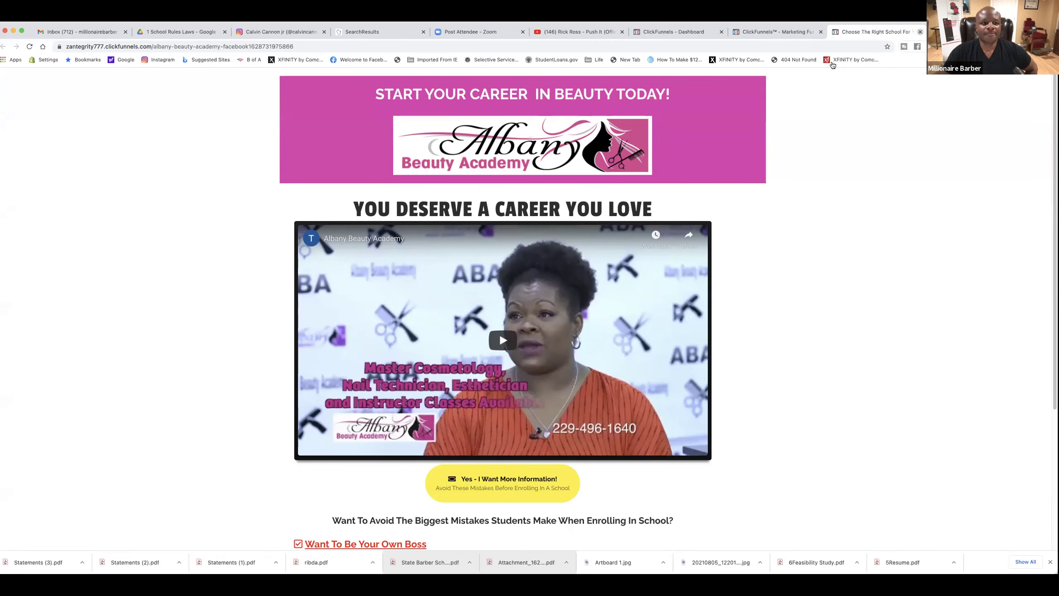
{"action": "key", "text": "super+w"}
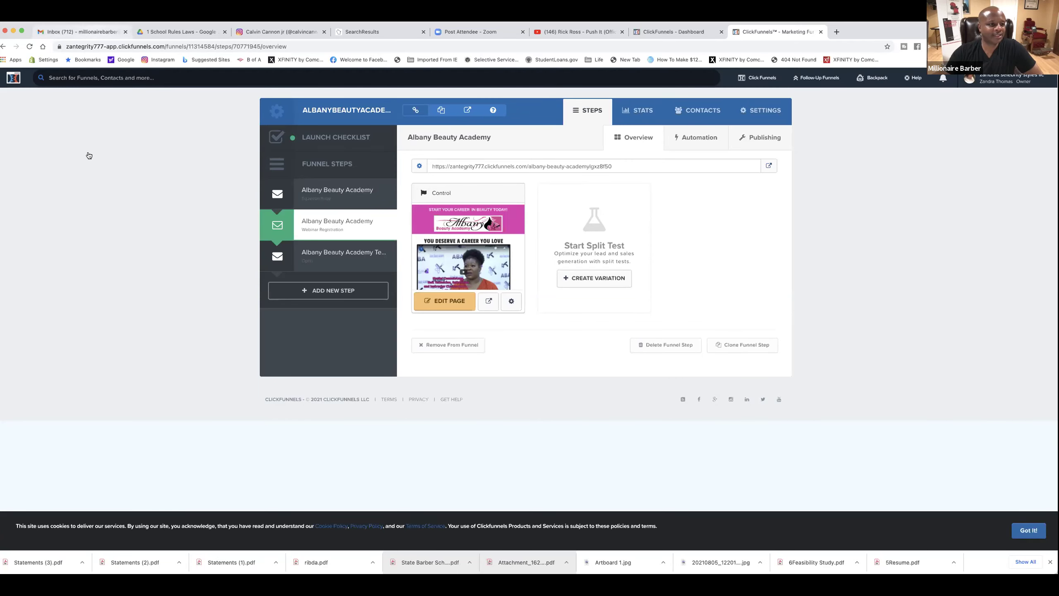
Switch to Gmail, download the Zantegrity logo JPG and the MOV video from the "Pictures of Dreads Class" email, and open the video
{"action": "key", "text": "super+1"}
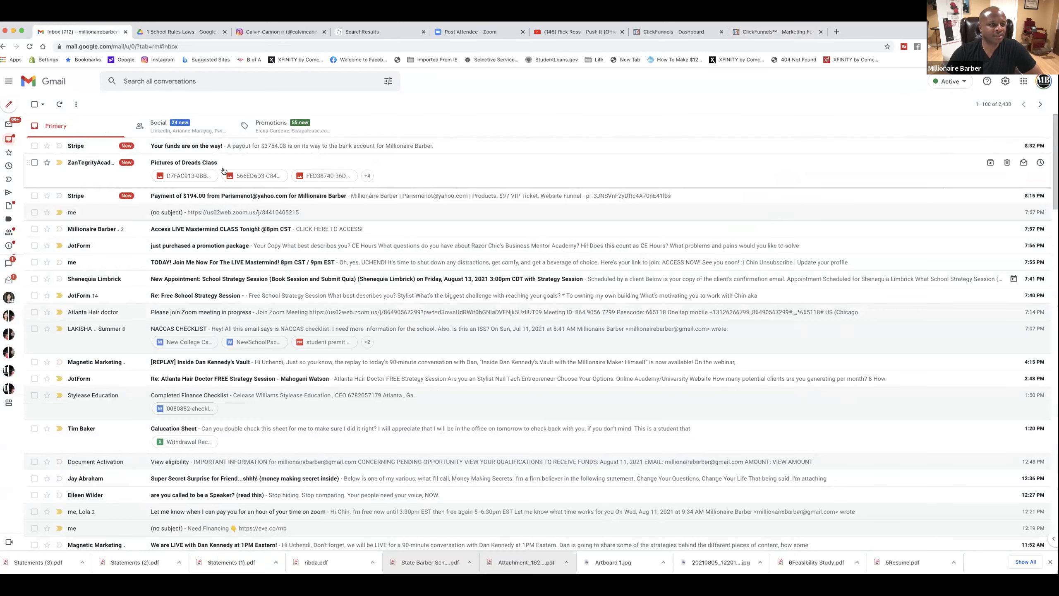
{"action": "left_click", "coordinate": [223, 168]}
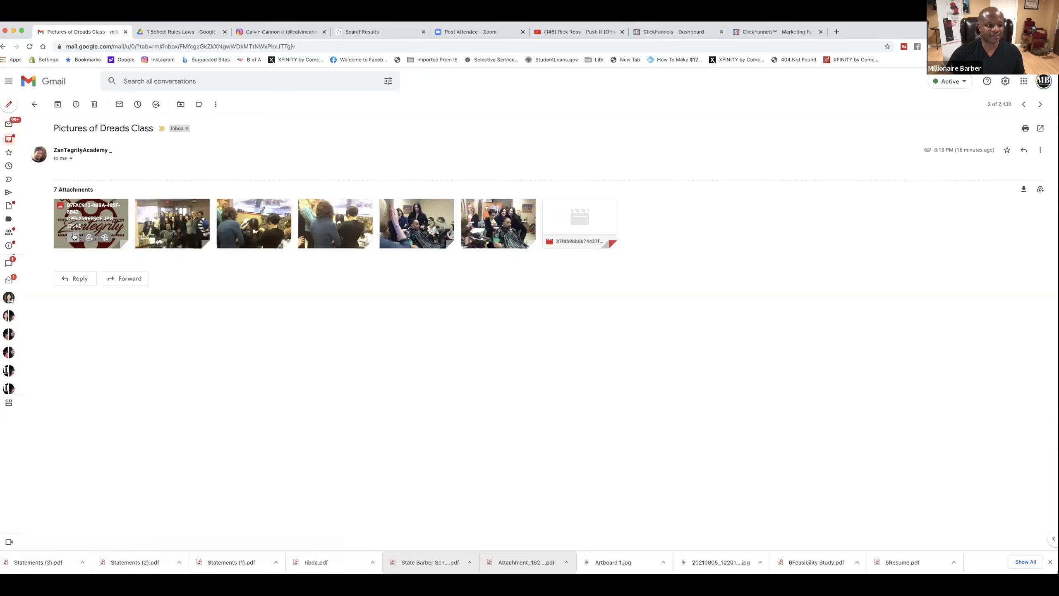
{"action": "left_click", "coordinate": [74, 236]}
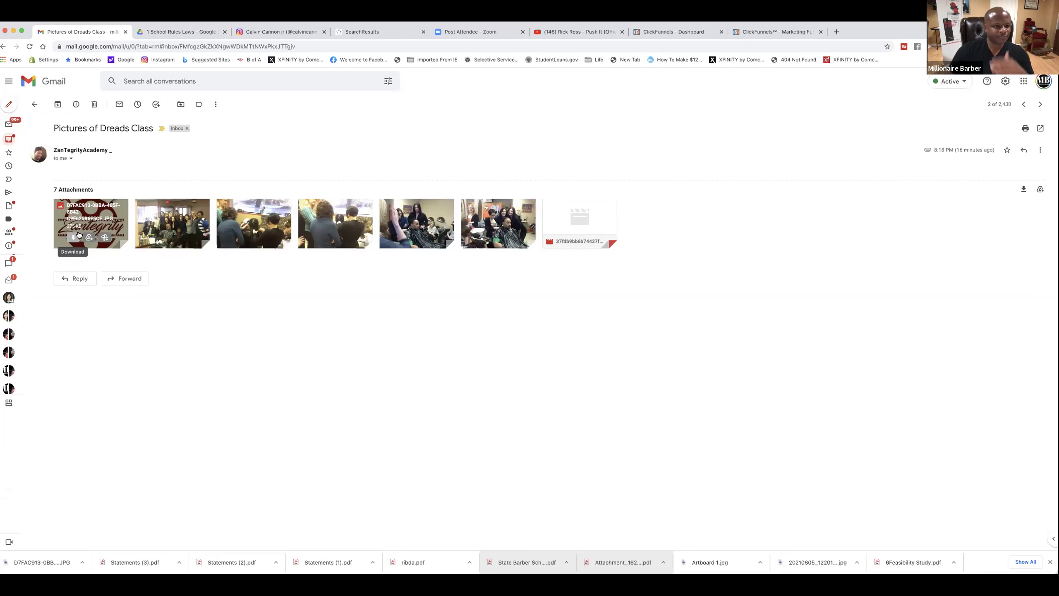
{"action": "mouse_move", "coordinate": [234, 236]}
{"action": "mouse_move", "coordinate": [565, 229]}
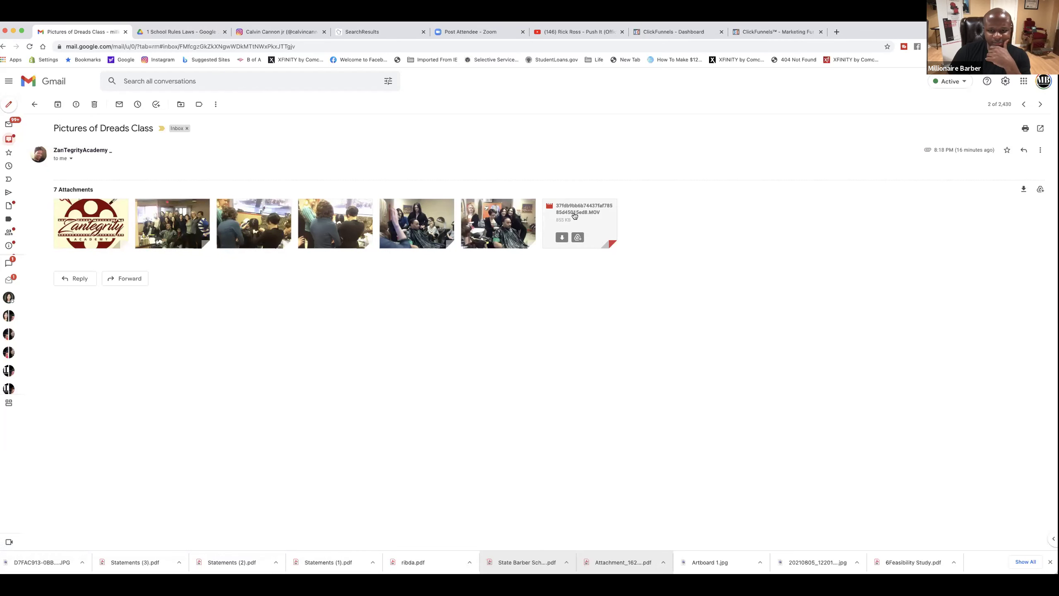
{"action": "left_click", "coordinate": [562, 237]}
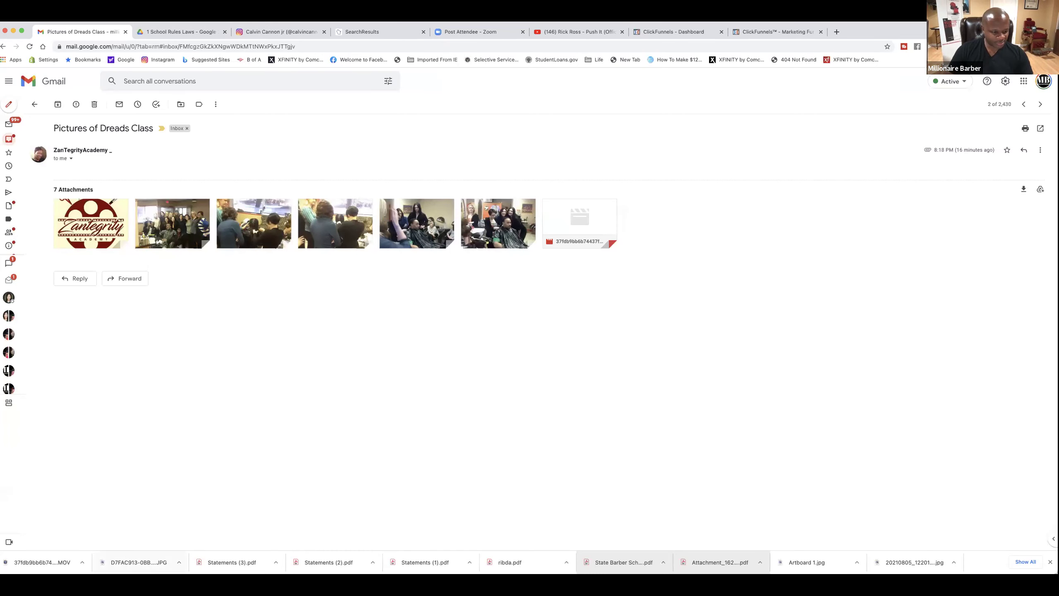
{"action": "left_click", "coordinate": [50, 556]}
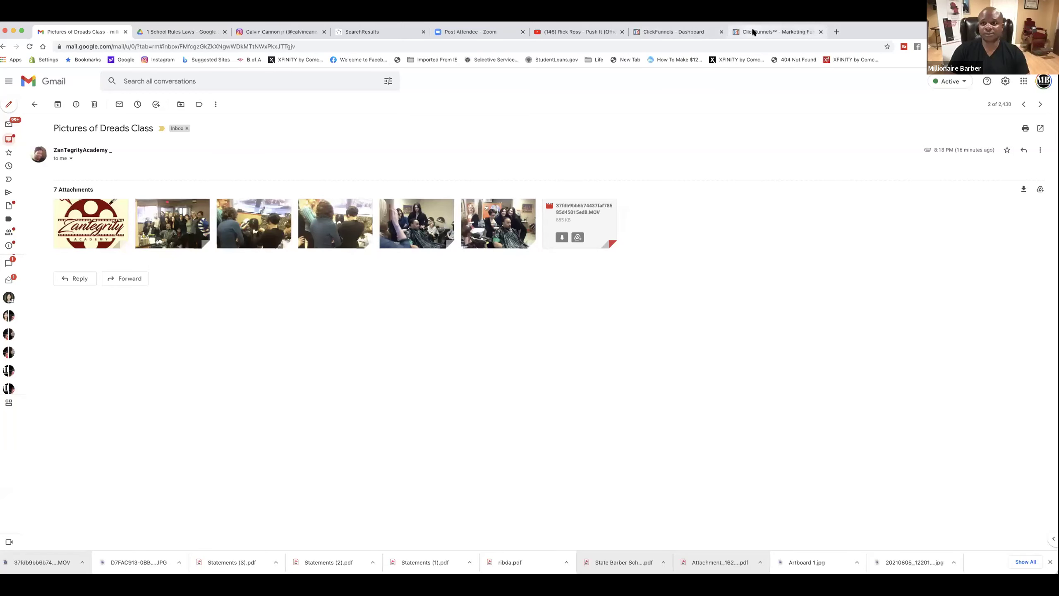
Switch back to ClickFunnels, edit the Webinar Registration page, and add an image element below the Albany Beauty Academy logo
{"action": "left_click", "coordinate": [751, 28]}
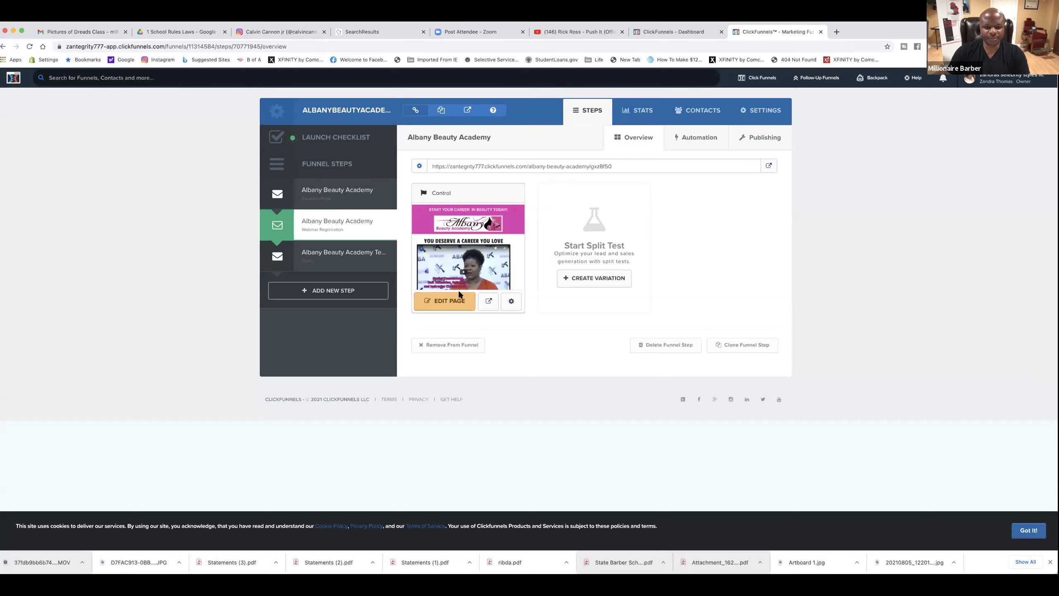
{"action": "left_click", "coordinate": [440, 302]}
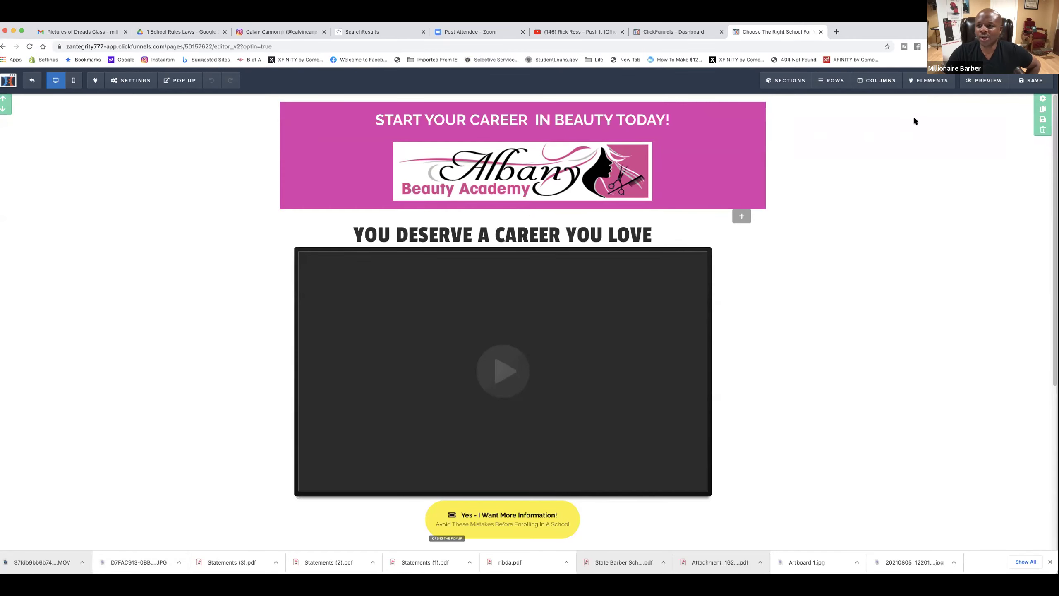
{"action": "mouse_move", "coordinate": [929, 81]}
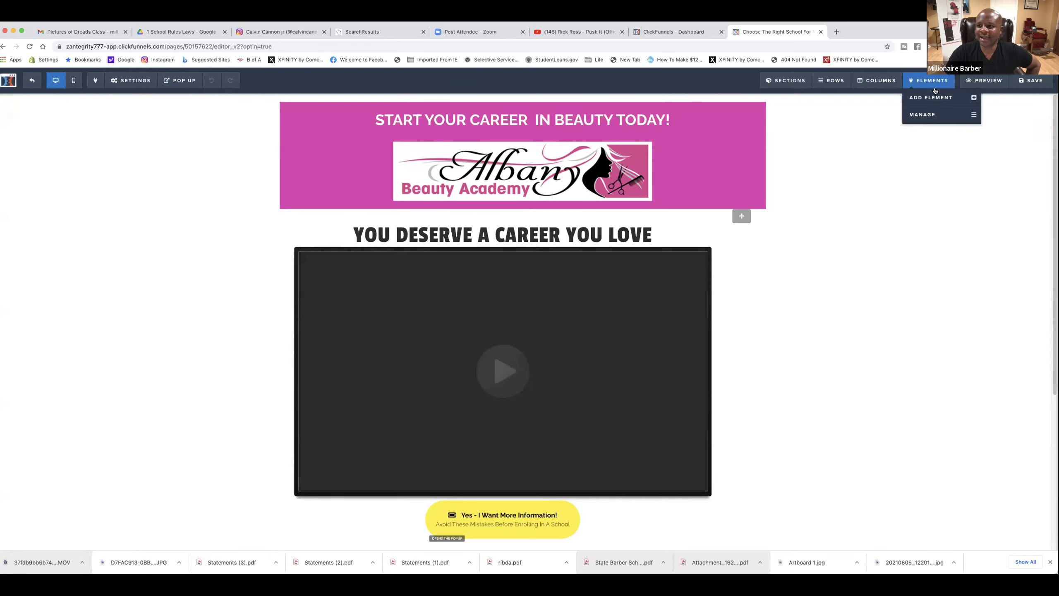
{"action": "left_click", "coordinate": [921, 98]}
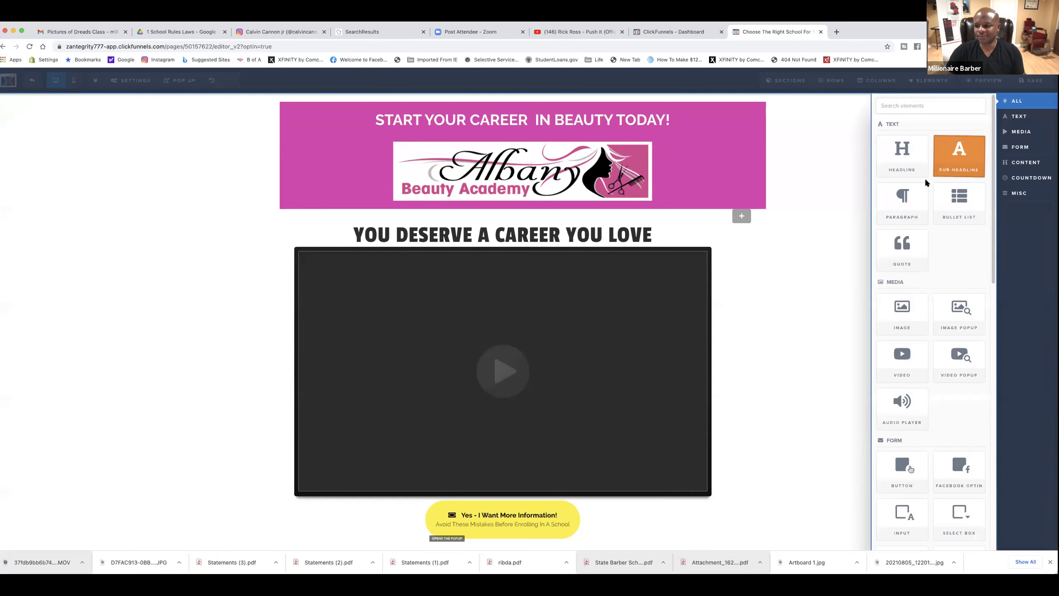
{"action": "left_click_drag", "start_coordinate": [900, 320], "coordinate": [625, 196]}
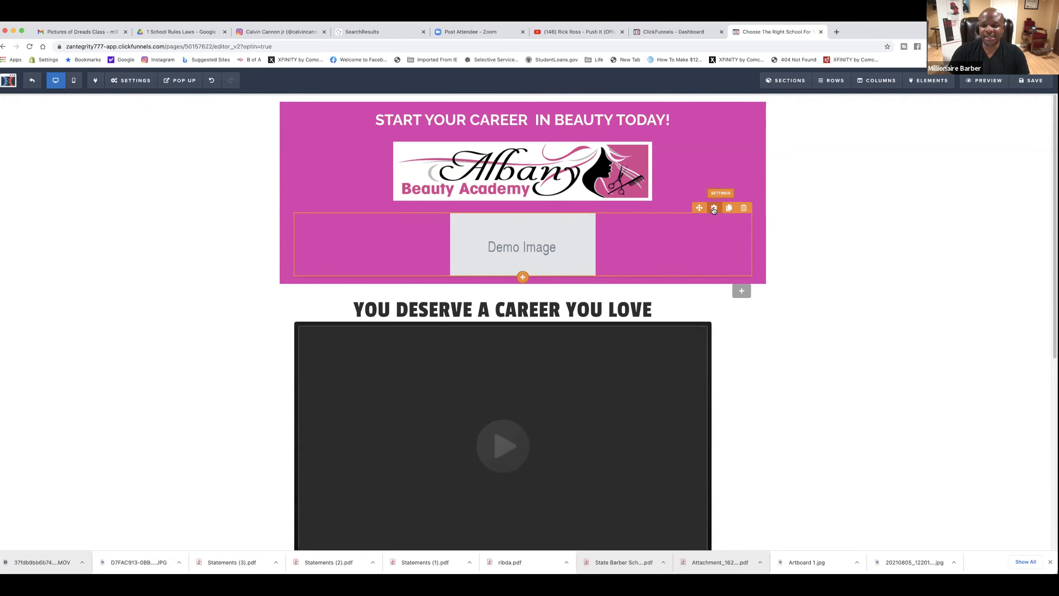
Upload the downloaded Zantegrity logo JPG as the new image element's picture and check how it fits on the page
{"action": "left_click", "coordinate": [714, 211]}
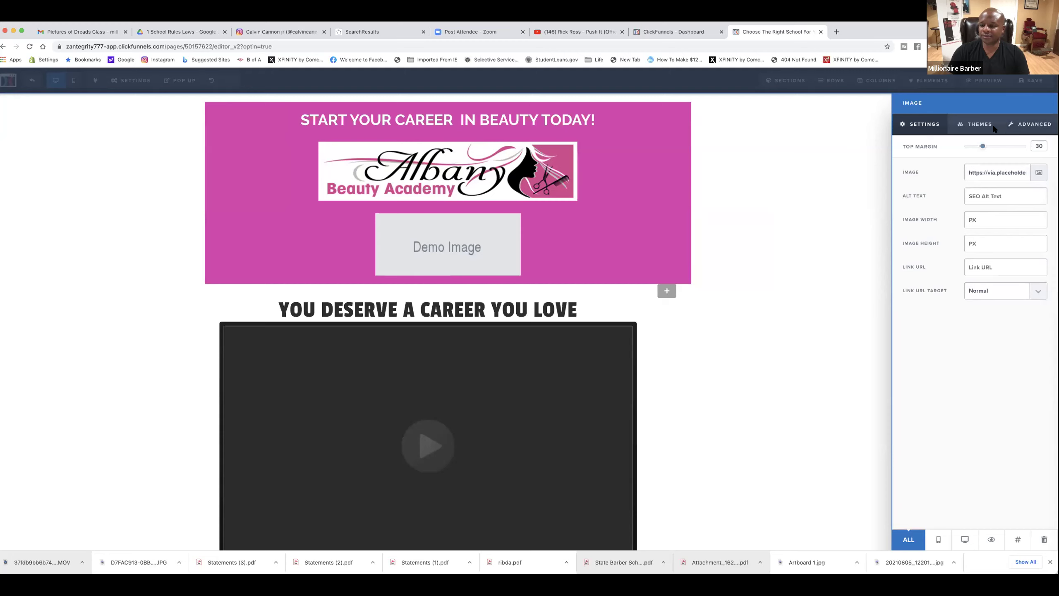
{"action": "left_click", "coordinate": [1038, 173]}
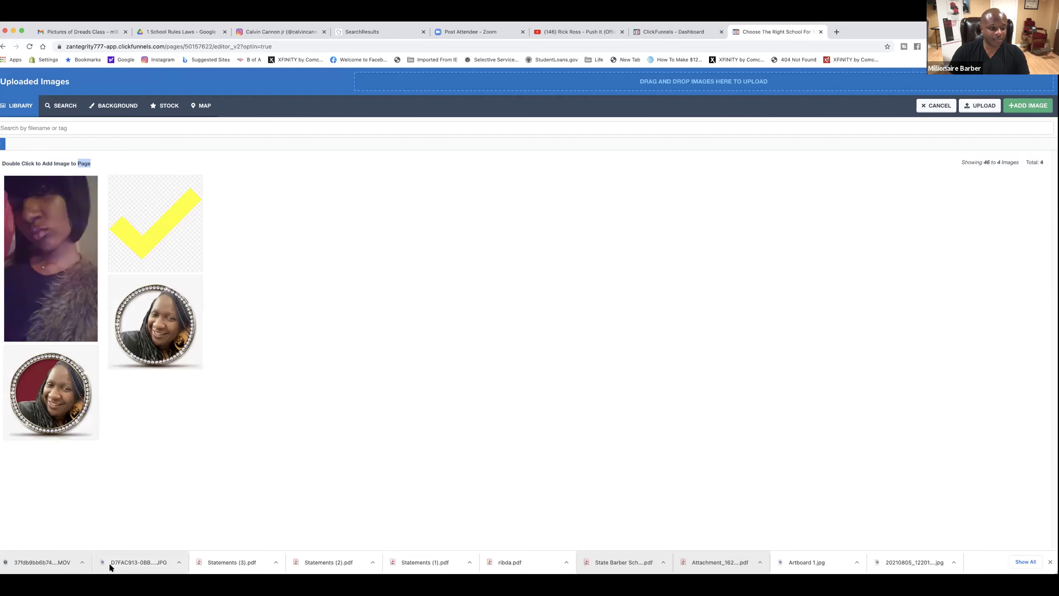
{"action": "left_click_drag", "start_coordinate": [112, 558], "coordinate": [590, 81]}
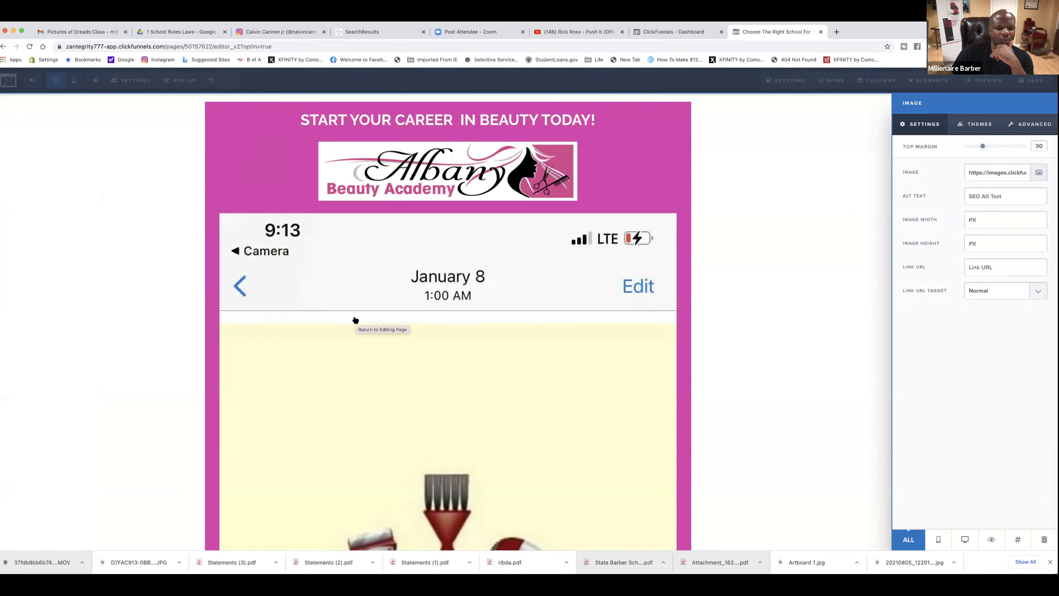
{"action": "left_click", "coordinate": [592, 360]}
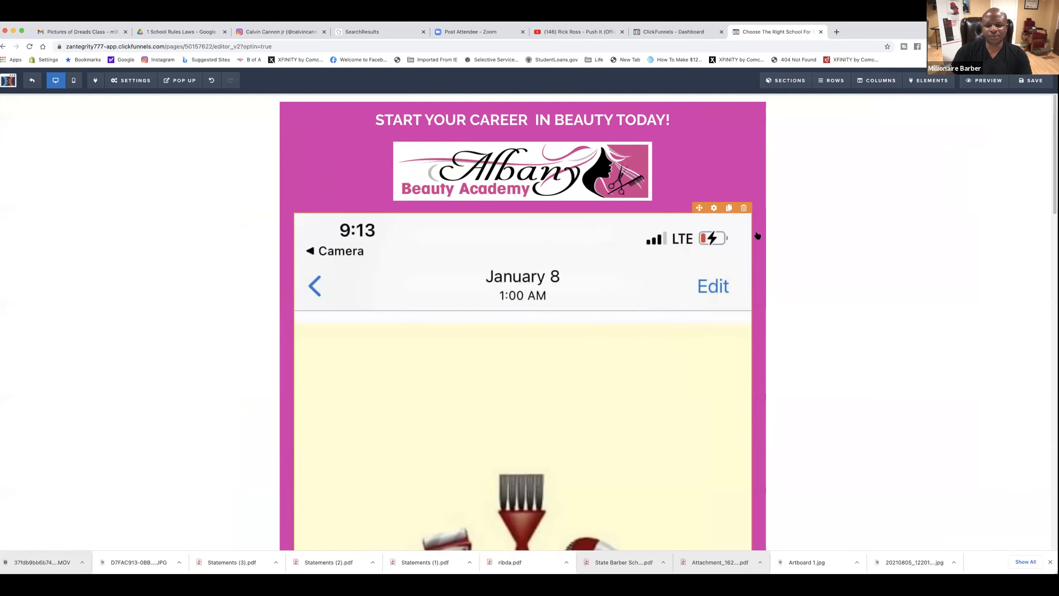
{"action": "scroll", "coordinate": [864, 253], "scroll_direction": "down", "scroll_amount": 10}
{"action": "scroll", "coordinate": [863, 255], "scroll_direction": "up", "scroll_amount": 10}
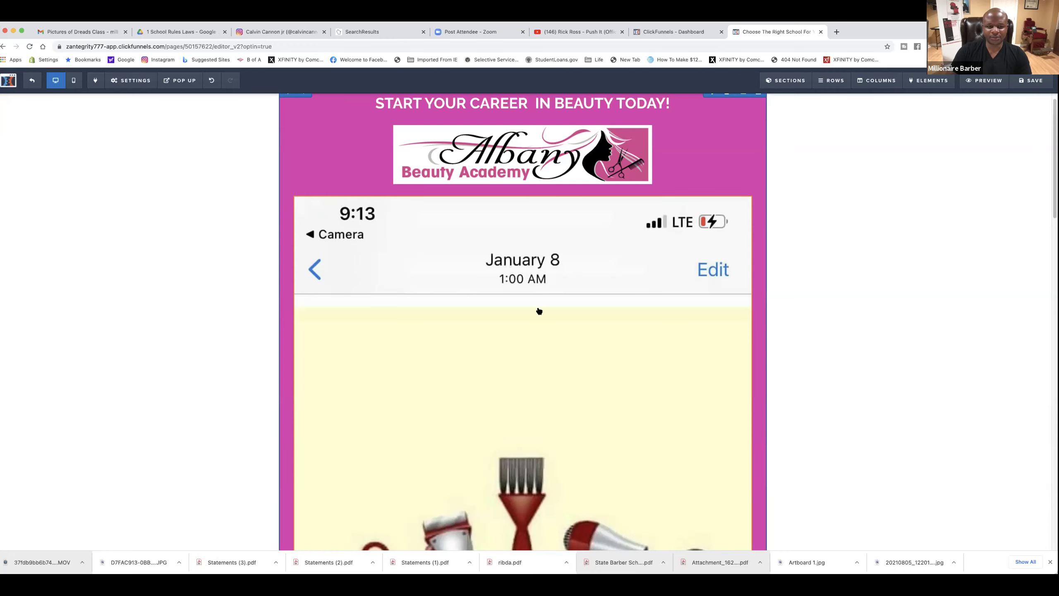
{"action": "scroll", "coordinate": [536, 309], "scroll_direction": "down", "scroll_amount": 6}
{"action": "scroll", "coordinate": [532, 308], "scroll_direction": "down", "scroll_amount": 10}
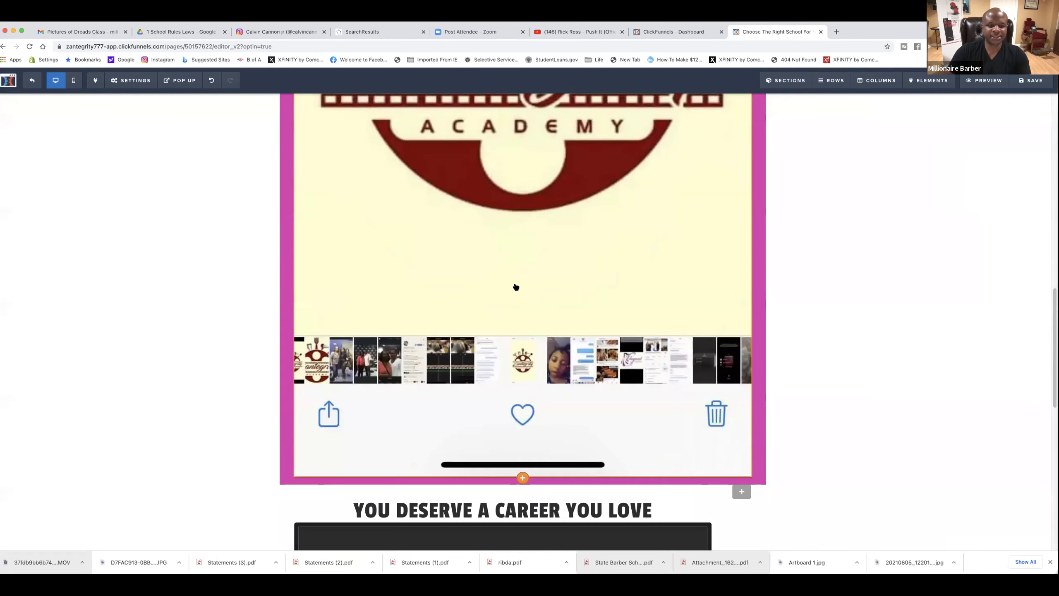
{"action": "scroll", "coordinate": [516, 287], "scroll_direction": "up", "scroll_amount": 15}
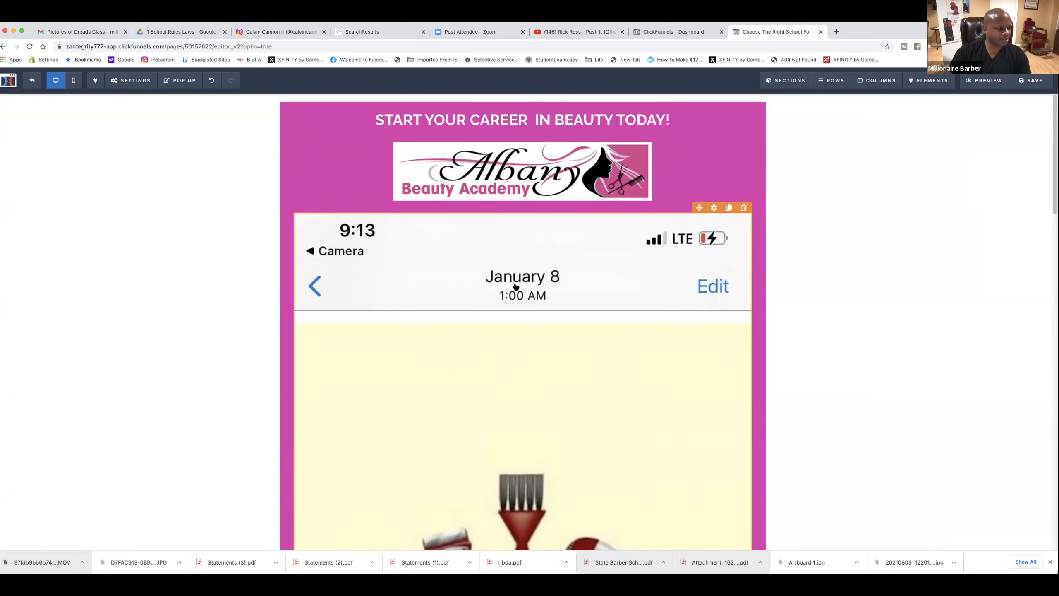
Open the image library for the header's Zantegrity picture and download the last salon group photo from the Gmail message
{"action": "left_click", "coordinate": [710, 218]}
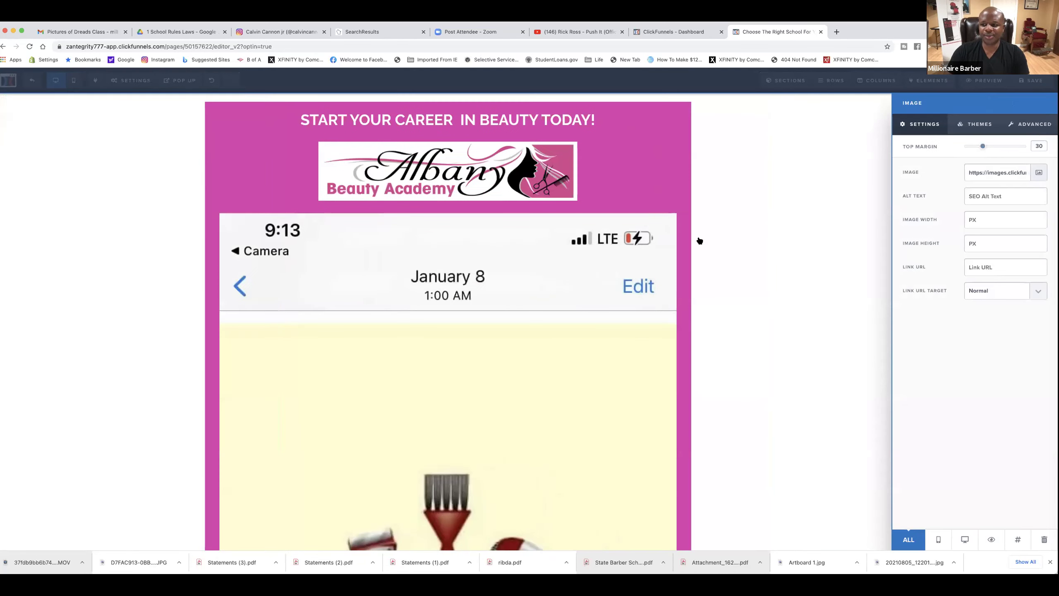
{"action": "left_click", "coordinate": [1037, 173]}
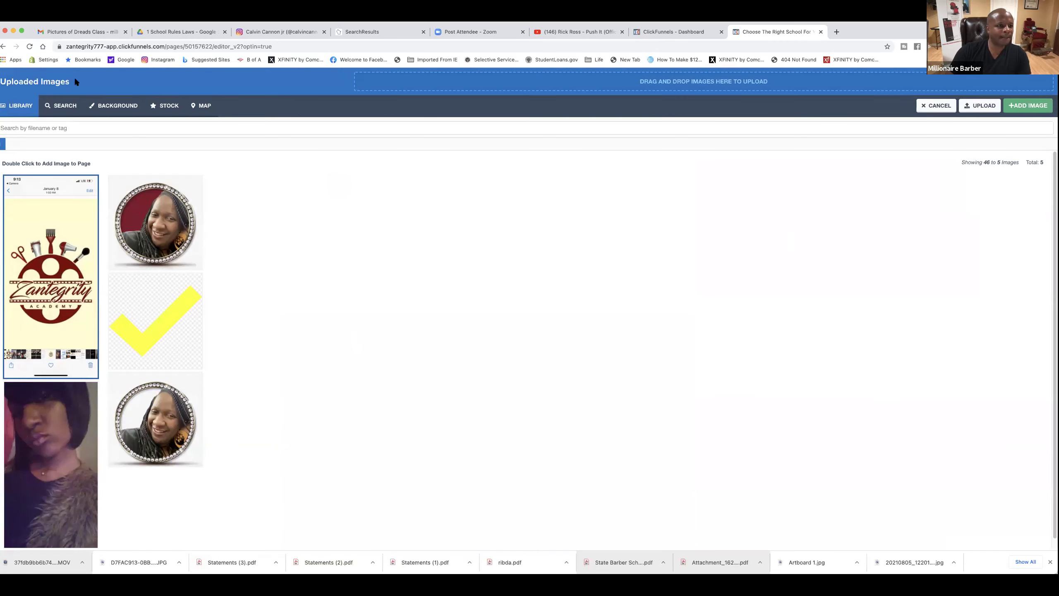
{"action": "left_click", "coordinate": [77, 32]}
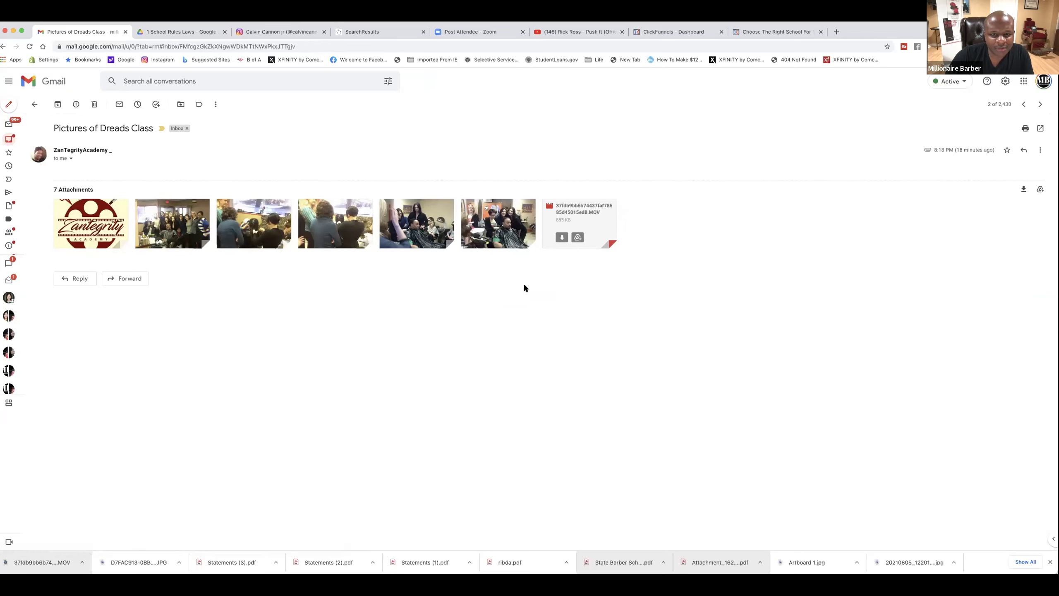
{"action": "left_click", "coordinate": [480, 237]}
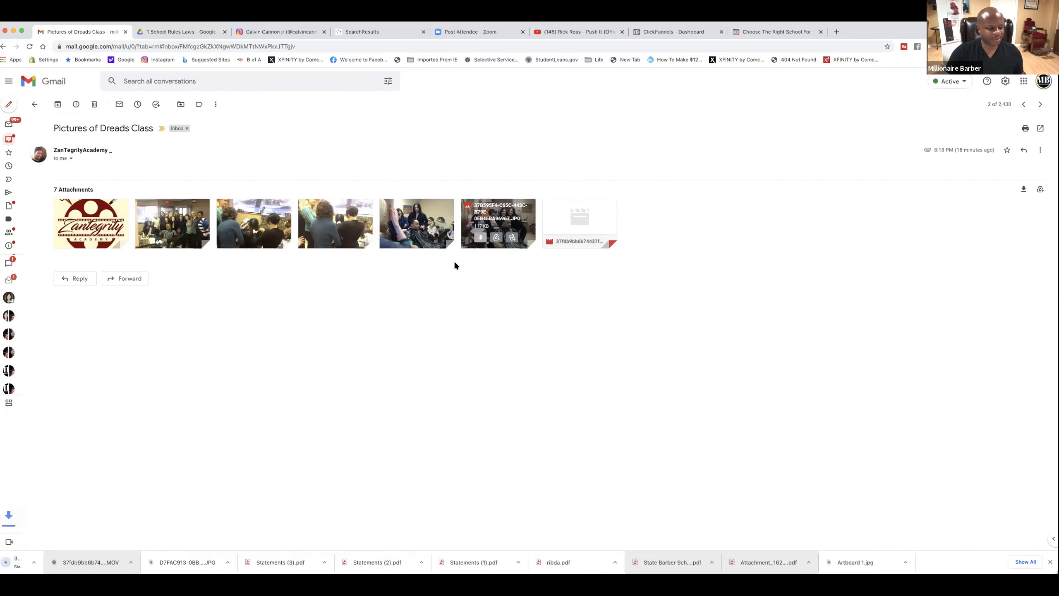
Upload the downloaded salon group photo to the ClickFunnels image library and use it in place of the Zantegrity logo screenshot
{"action": "left_click", "coordinate": [742, 29]}
{"action": "left_click_drag", "start_coordinate": [45, 562], "coordinate": [657, 78]}
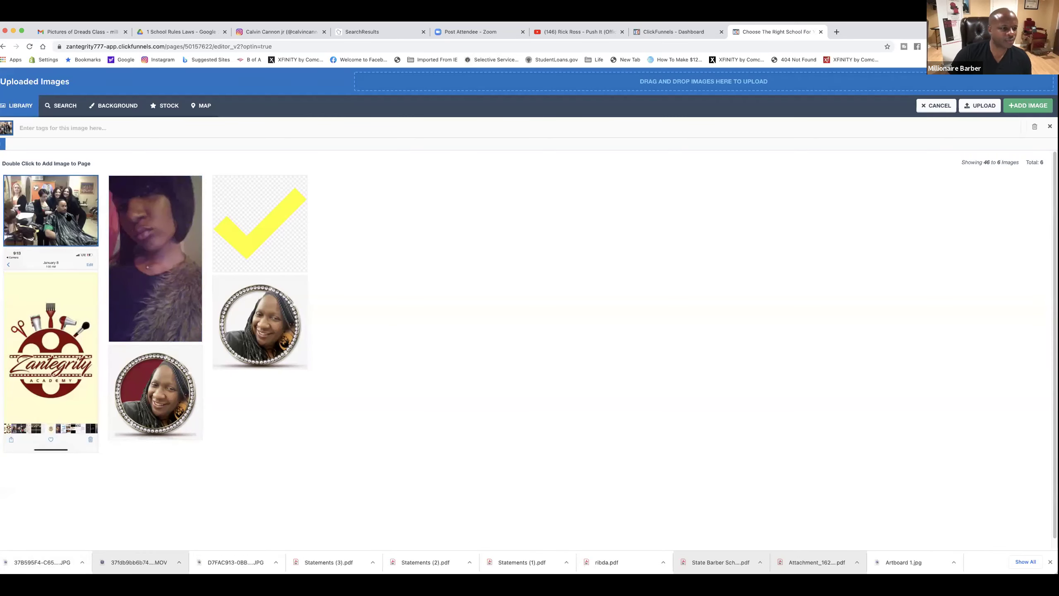
{"action": "double_click", "coordinate": [51, 211]}
{"action": "scroll", "coordinate": [604, 446], "scroll_direction": "down", "scroll_amount": 3}
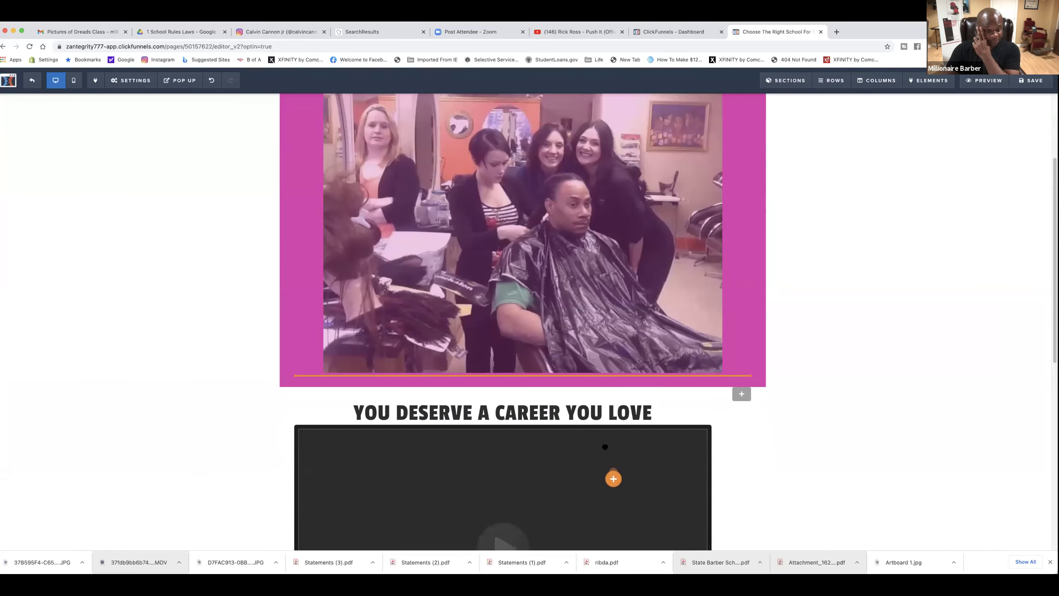
Move the salon group photo out of the pink header, placing it above the "You Deserve a Career You Love" headline
{"action": "scroll", "coordinate": [537, 261], "scroll_direction": "down", "scroll_amount": 8}
{"action": "left_click_drag", "start_coordinate": [537, 261], "coordinate": [531, 210]}
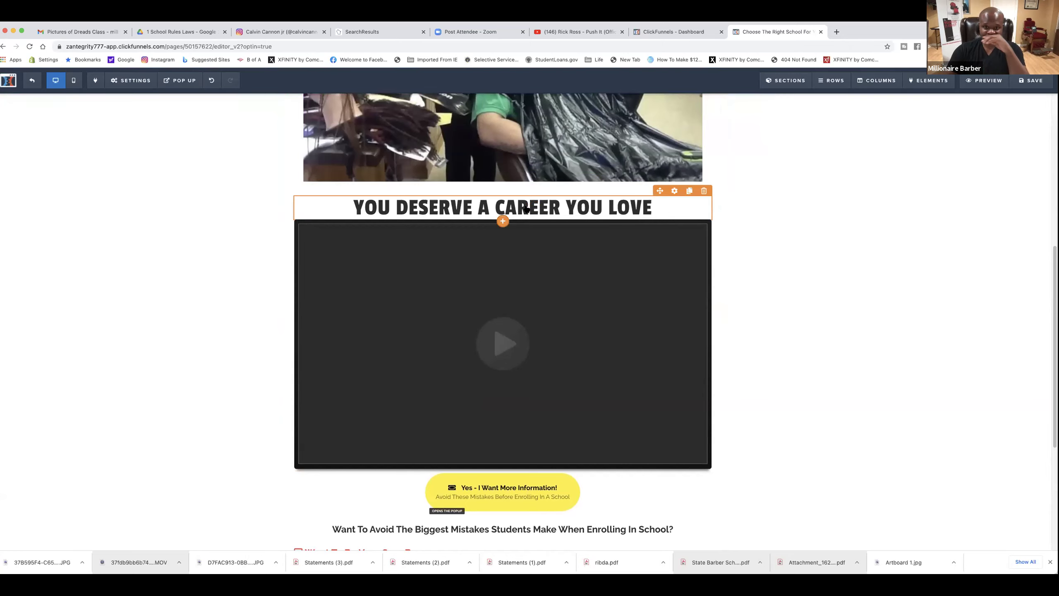
{"action": "scroll", "coordinate": [527, 208], "scroll_direction": "up", "scroll_amount": 13}
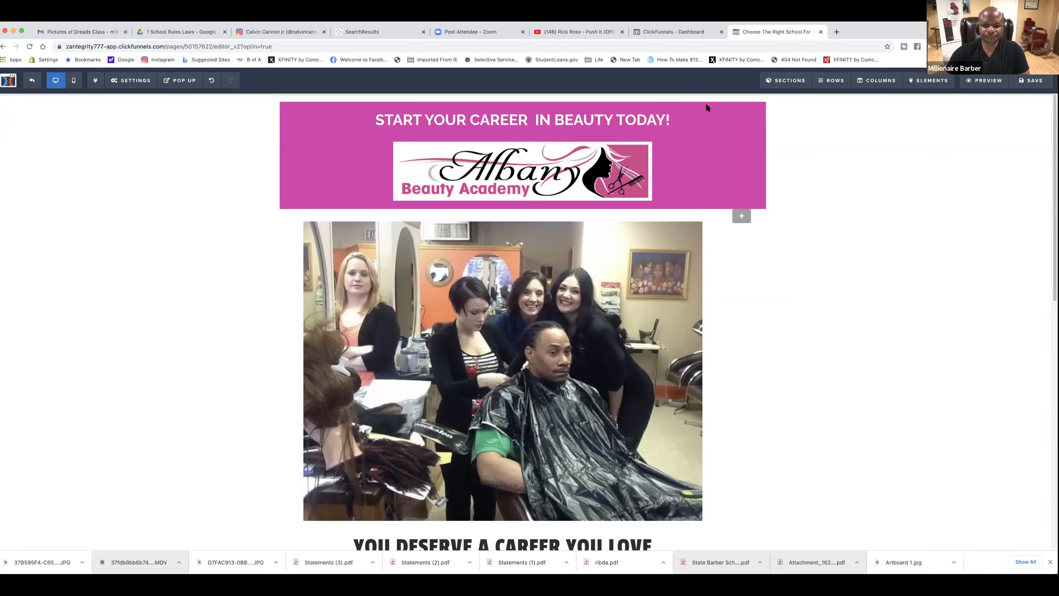
Change the header row's background color from pink to dark red #87160c
{"action": "scroll", "coordinate": [667, 259], "scroll_direction": "down", "scroll_amount": 4}
{"action": "scroll", "coordinate": [666, 258], "scroll_direction": "up", "scroll_amount": 4}
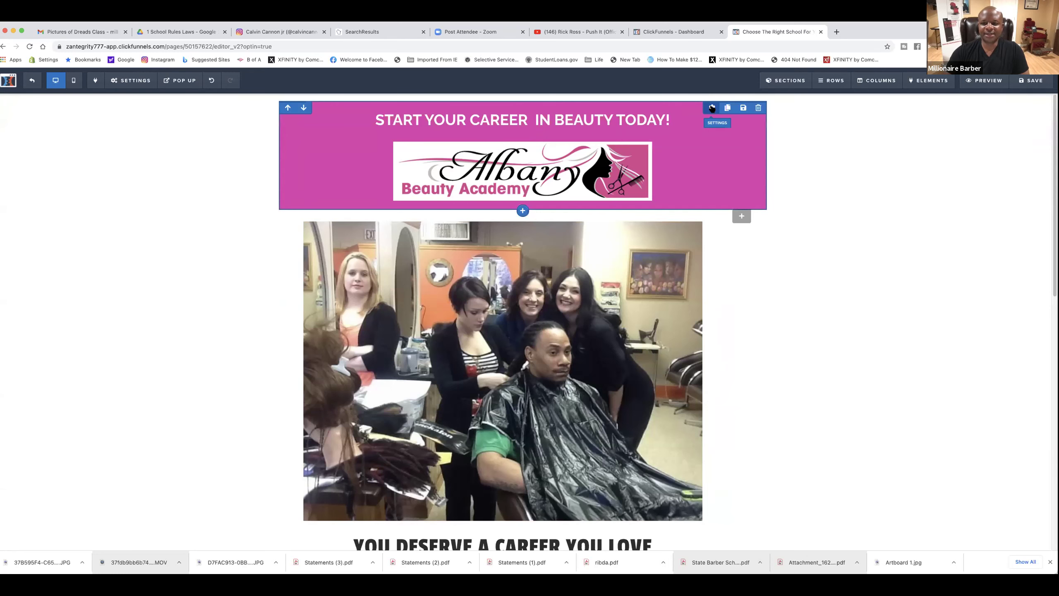
{"action": "left_click", "coordinate": [711, 108]}
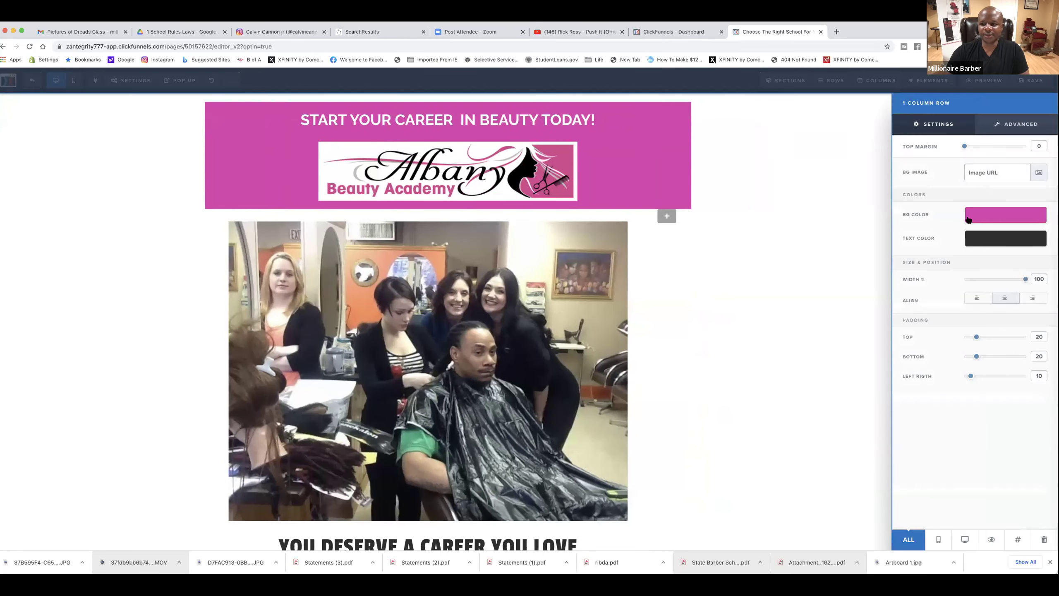
{"action": "left_click", "coordinate": [1004, 214]}
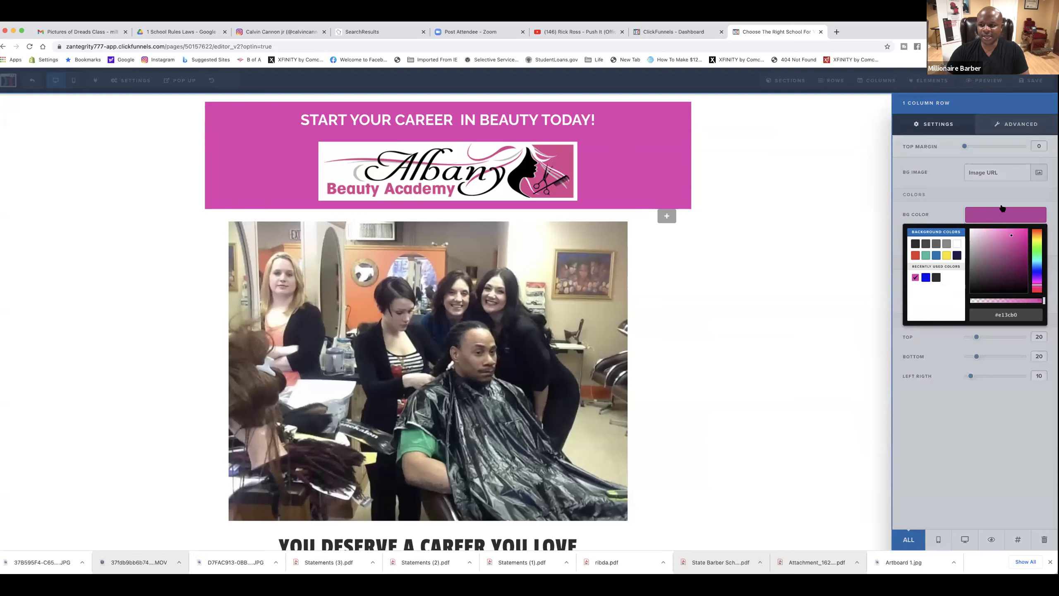
{"action": "left_click", "coordinate": [915, 256]}
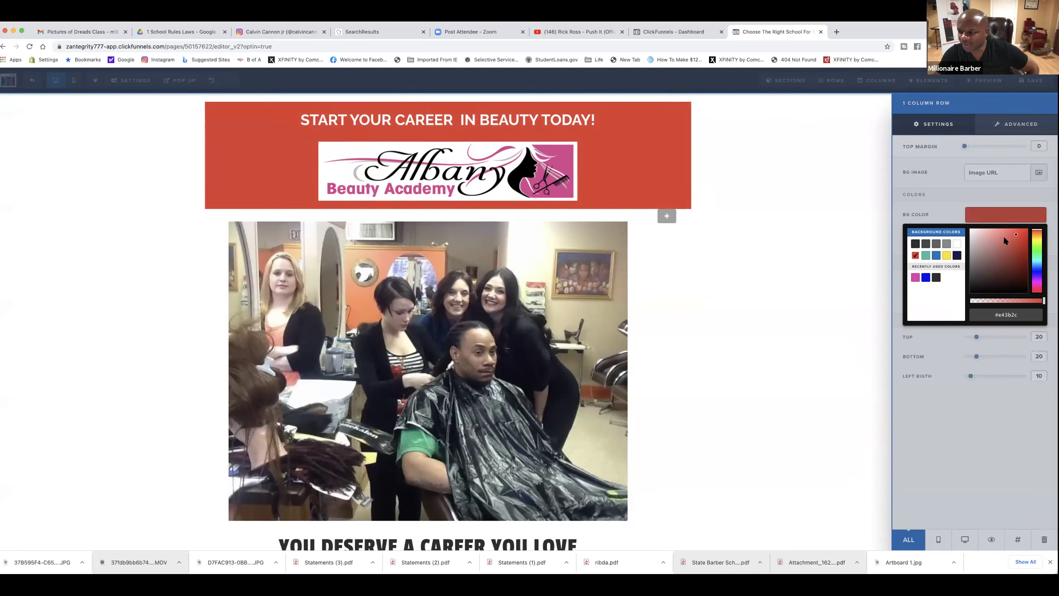
{"action": "left_click_drag", "start_coordinate": [1015, 232], "coordinate": [1019, 247]}
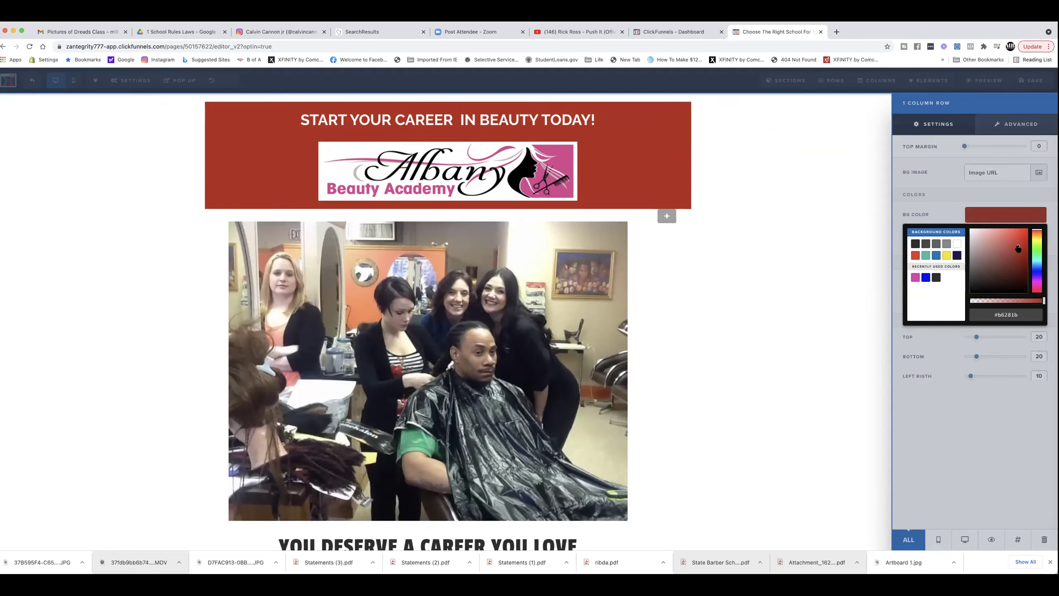
{"action": "left_click_drag", "start_coordinate": [1018, 248], "coordinate": [1021, 260]}
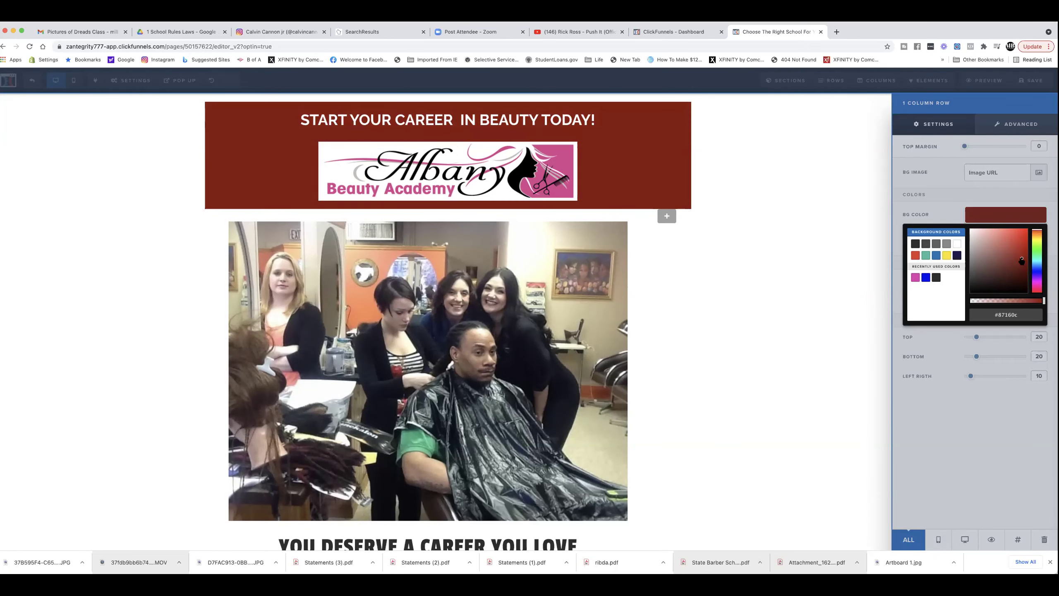
{"action": "left_click", "coordinate": [841, 220]}
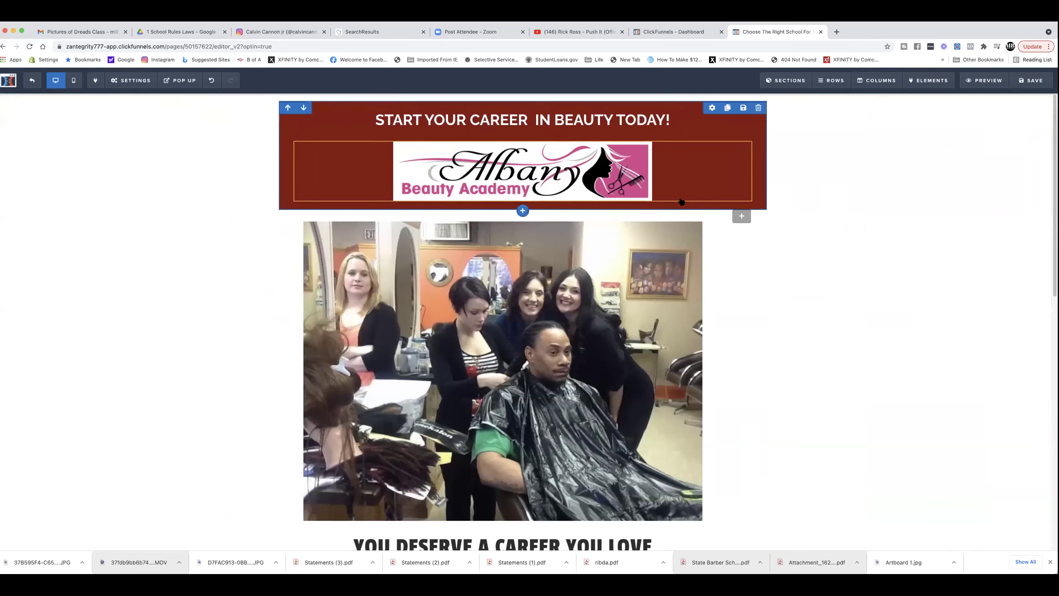
Delete the Albany Beauty Academy logo from the header and add an image element below the "Start Your Career in Beauty Today!" headline
{"action": "left_click", "coordinate": [711, 108]}
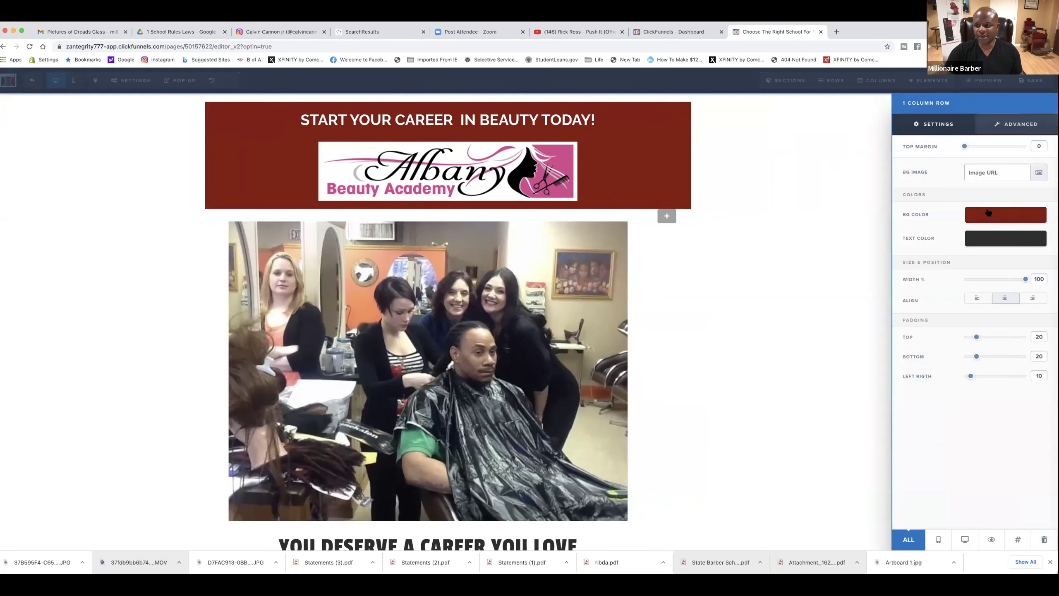
{"action": "left_click", "coordinate": [845, 189]}
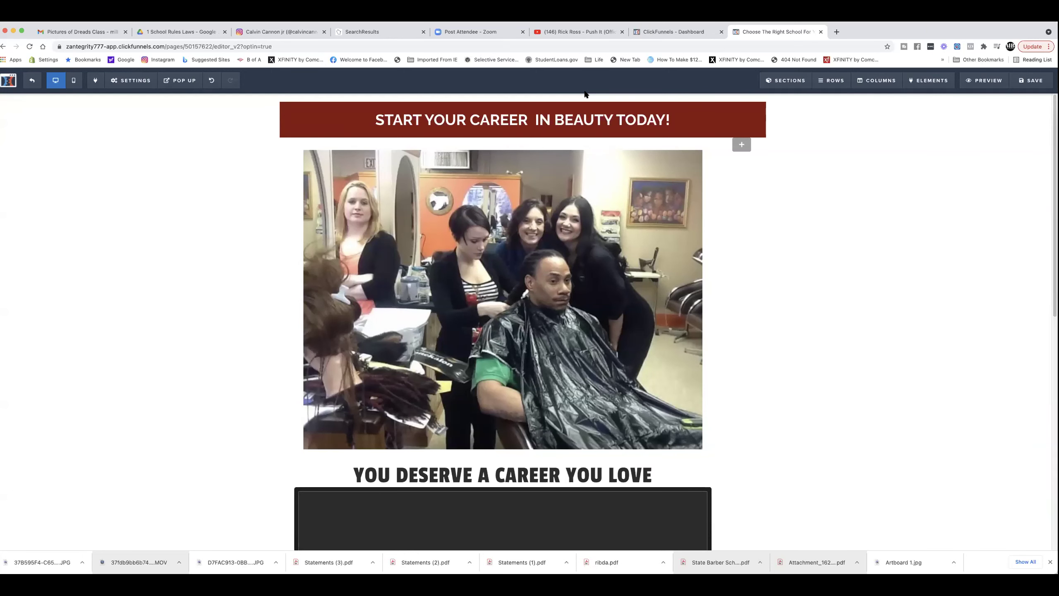
{"action": "mouse_move", "coordinate": [667, 135]}
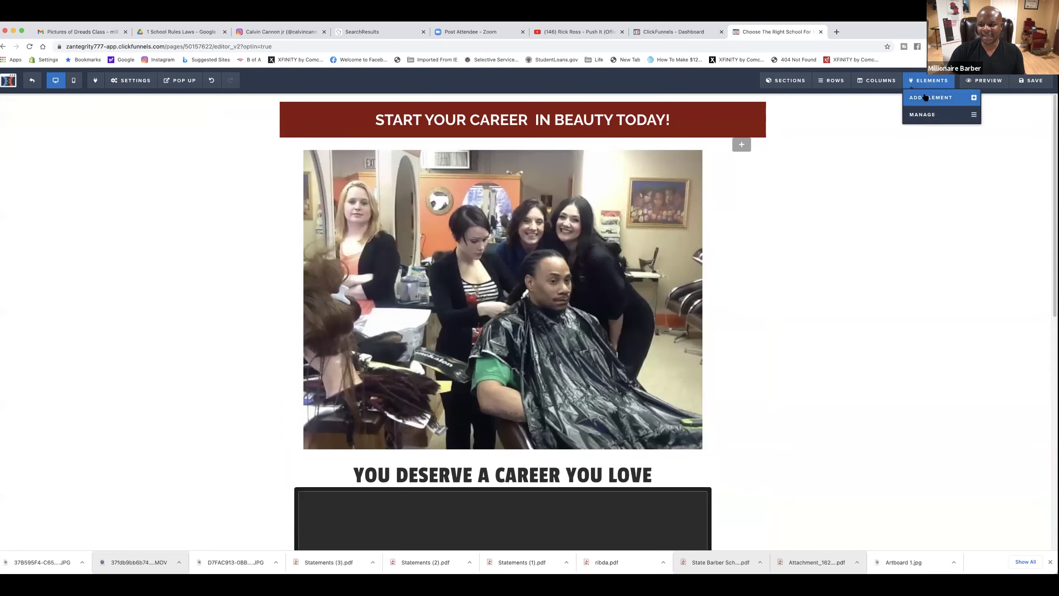
{"action": "left_click", "coordinate": [925, 98]}
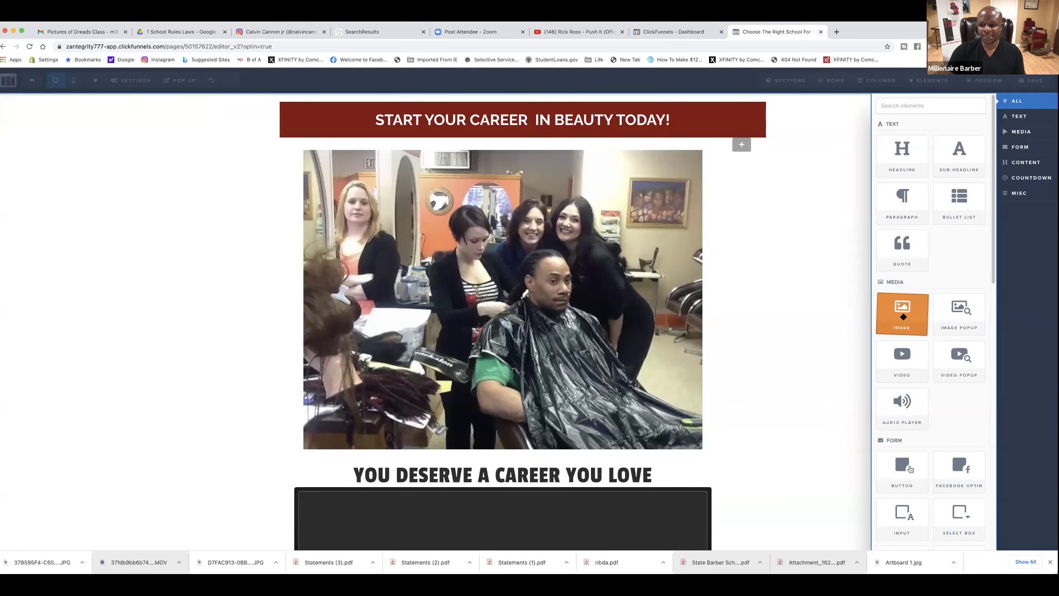
{"action": "mouse_move", "coordinate": [903, 317]}
{"action": "left_mouse_down"}
{"action": "mouse_move", "coordinate": [780, 253]}
{"action": "mouse_move", "coordinate": [583, 129]}
{"action": "mouse_move", "coordinate": [579, 112]}
{"action": "mouse_move", "coordinate": [539, 143]}
{"action": "left_mouse_up"}
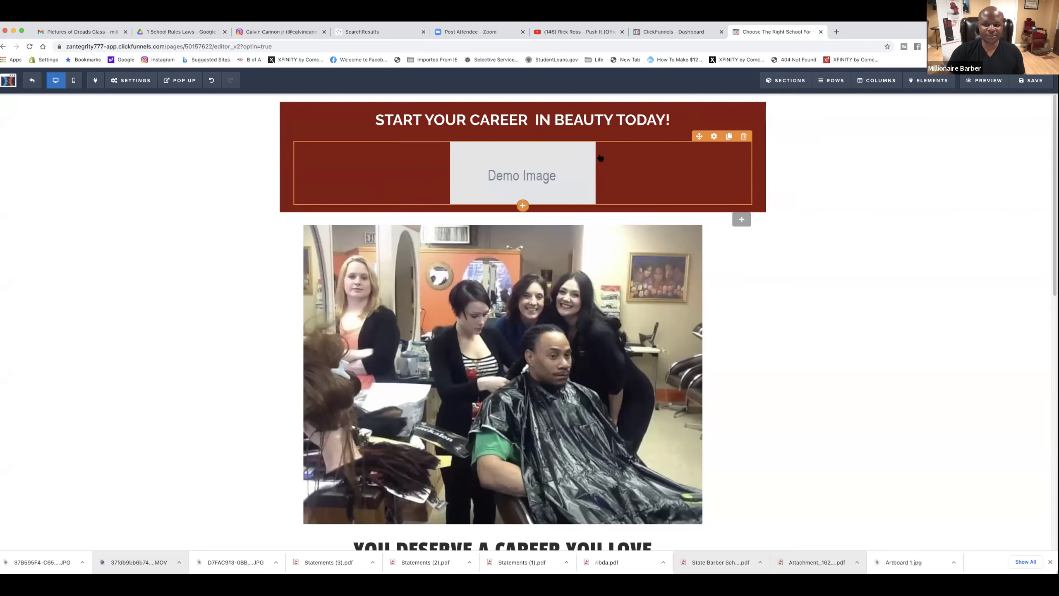
Set the new header image to the round portrait with the red background from the image library and check how it fits
{"action": "left_click", "coordinate": [714, 136]}
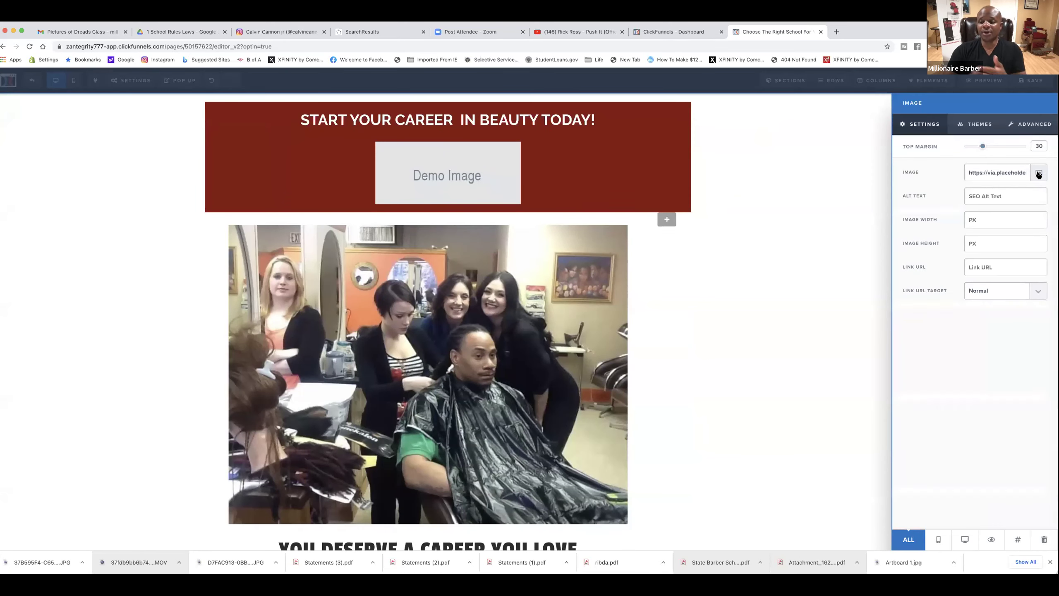
{"action": "left_click", "coordinate": [1038, 175]}
{"action": "left_click", "coordinate": [165, 389]}
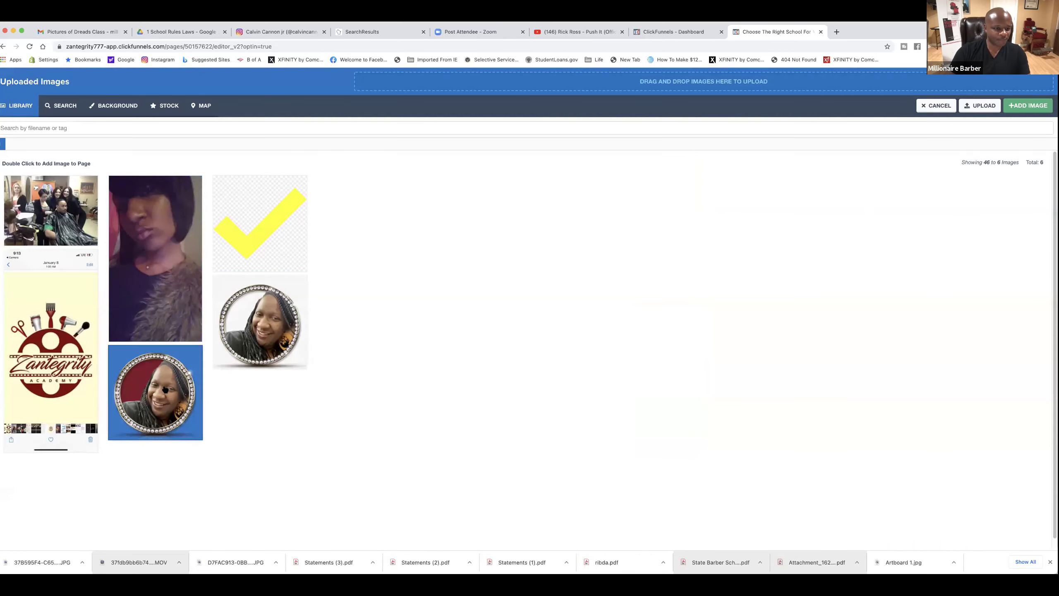
{"action": "double_click", "coordinate": [183, 388]}
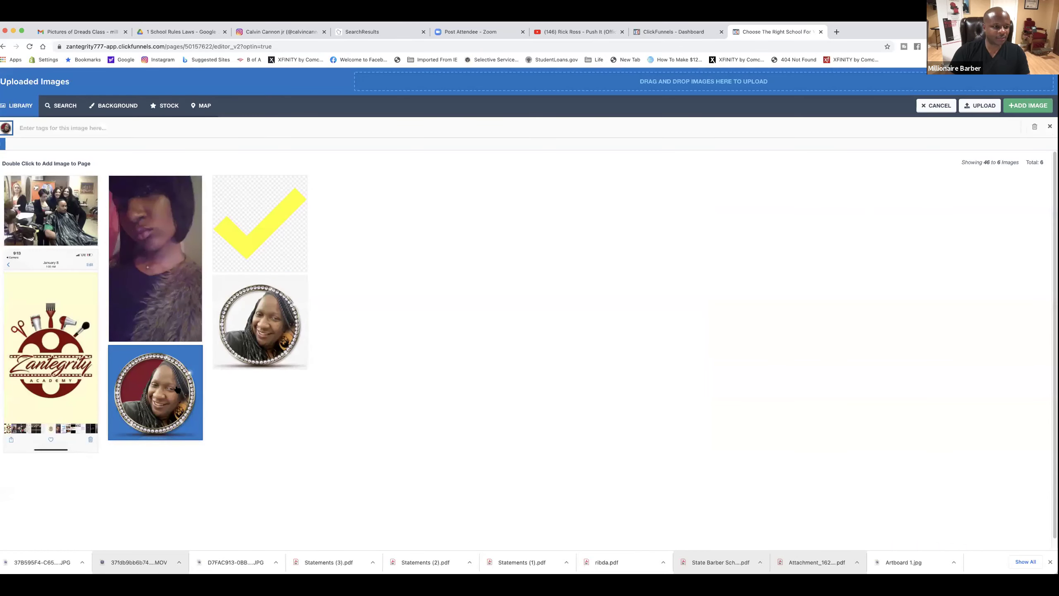
{"action": "left_click", "coordinate": [760, 315]}
{"action": "scroll", "coordinate": [726, 327], "scroll_direction": "down", "scroll_amount": 2}
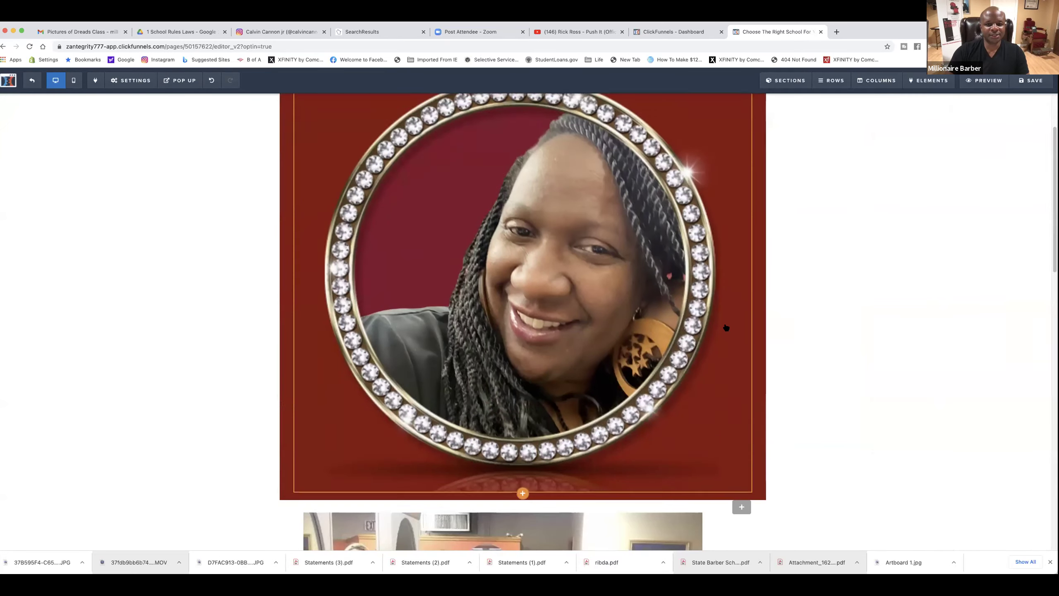
{"action": "scroll", "coordinate": [726, 327], "scroll_direction": "up", "scroll_amount": 2}
{"action": "scroll", "coordinate": [726, 327], "scroll_direction": "down", "scroll_amount": 9}
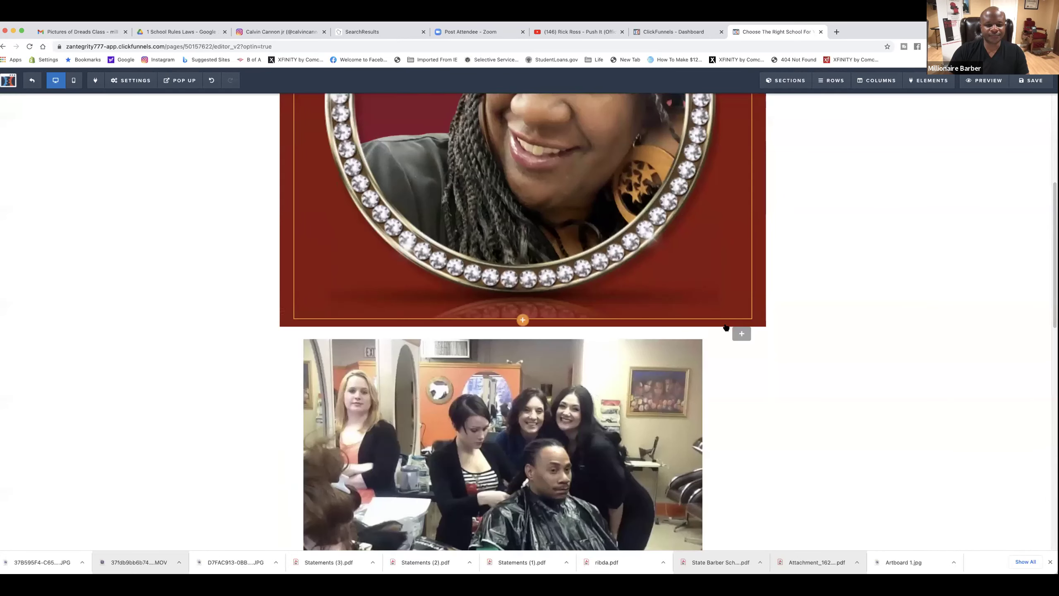
{"action": "scroll", "coordinate": [724, 327], "scroll_direction": "up", "scroll_amount": 4}
{"action": "scroll", "coordinate": [724, 327], "scroll_direction": "up", "scroll_amount": 5}
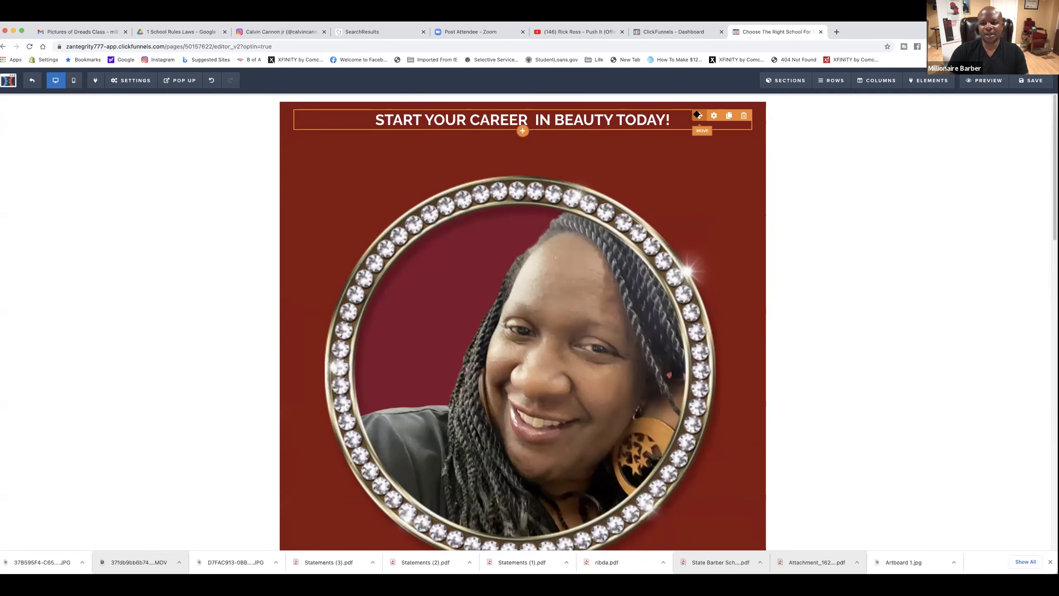
{"action": "left_click", "coordinate": [673, 114]}
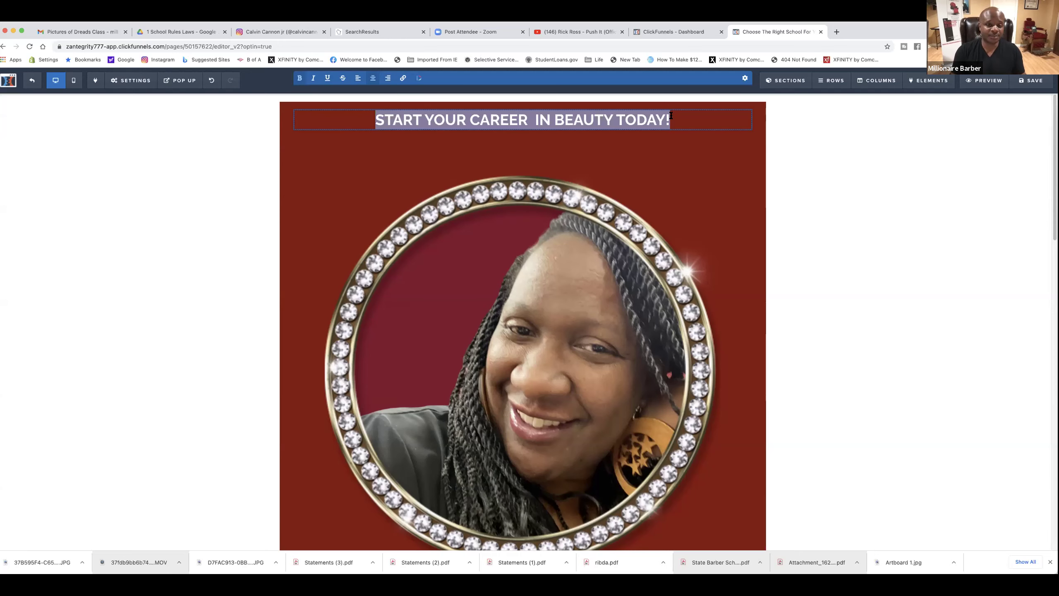
{"action": "left_click", "coordinate": [665, 191]}
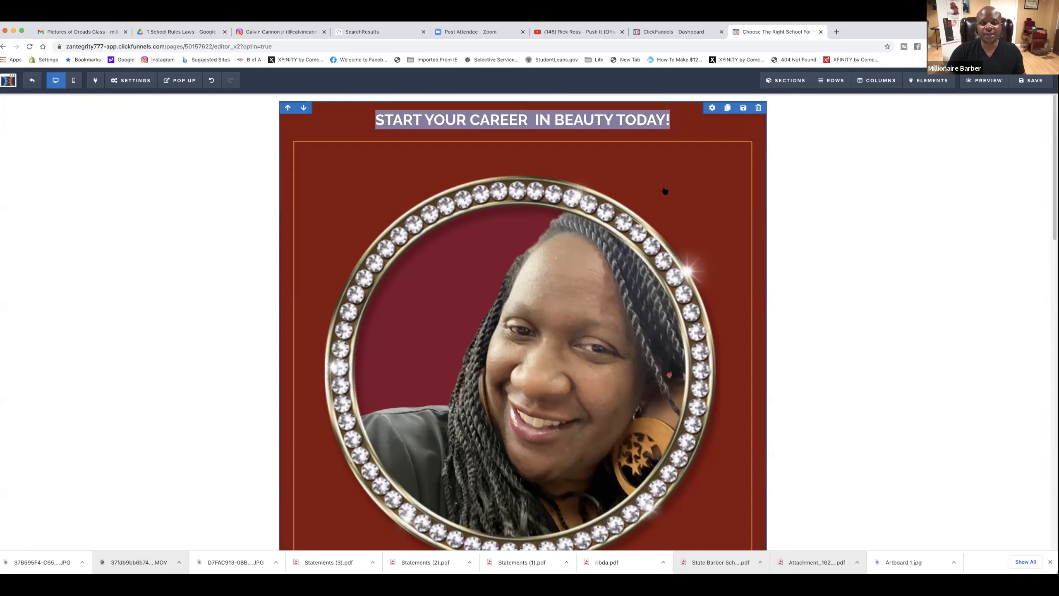
View the settings of the video element below the "You Deserve a Career You Love" headline
{"action": "scroll", "coordinate": [665, 191], "scroll_direction": "down", "scroll_amount": 15}
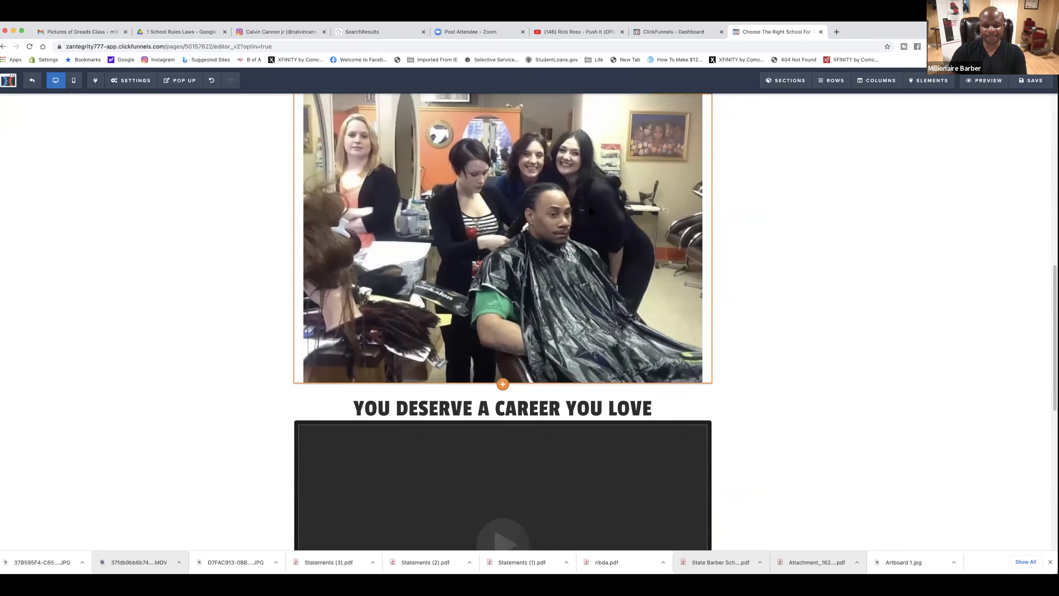
{"action": "scroll", "coordinate": [592, 210], "scroll_direction": "down", "scroll_amount": 5}
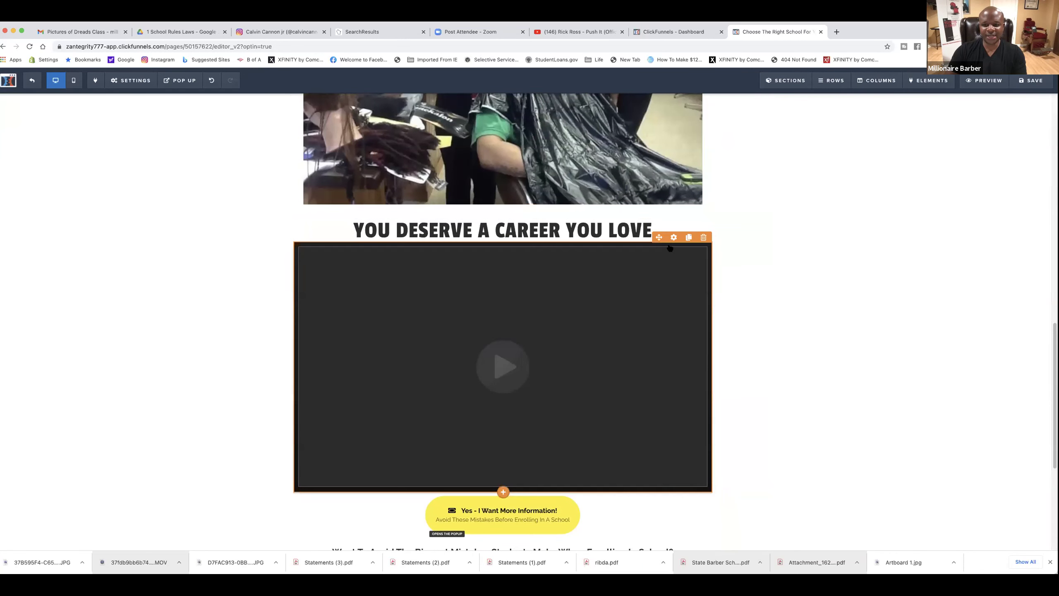
{"action": "left_click", "coordinate": [674, 243]}
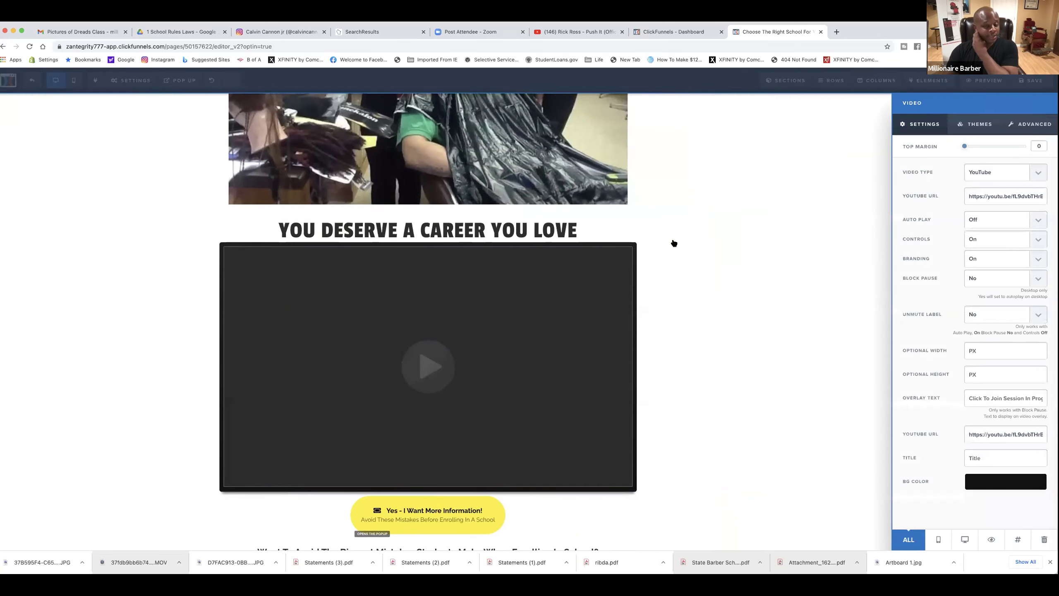
{"action": "left_click", "coordinate": [725, 209]}
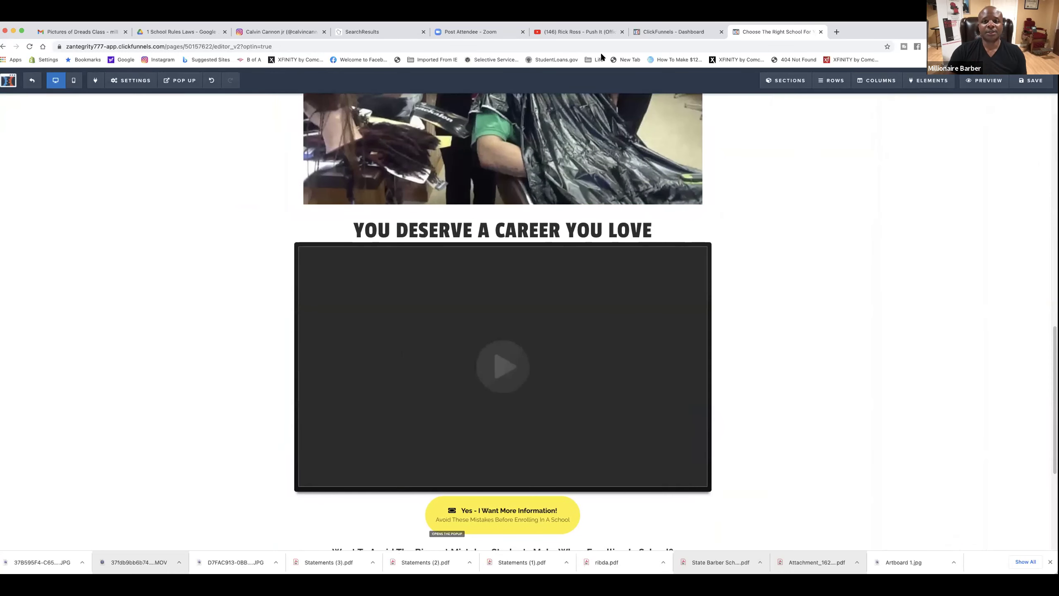
Switch to YouTube, open the video "The Man Right Chea", and copy its share link
{"action": "left_click", "coordinate": [579, 31]}
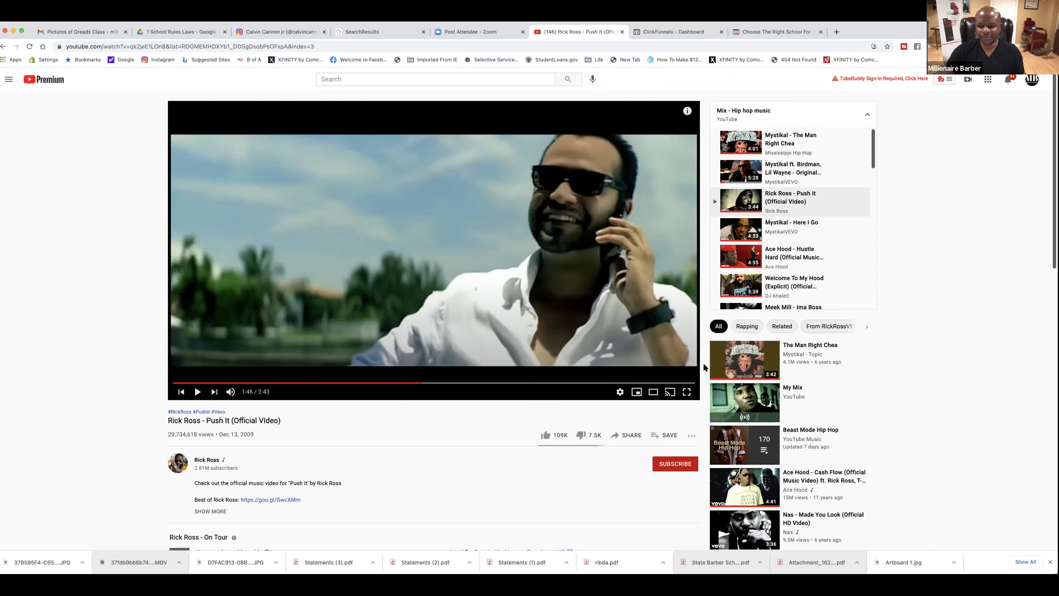
{"action": "left_click", "coordinate": [739, 357]}
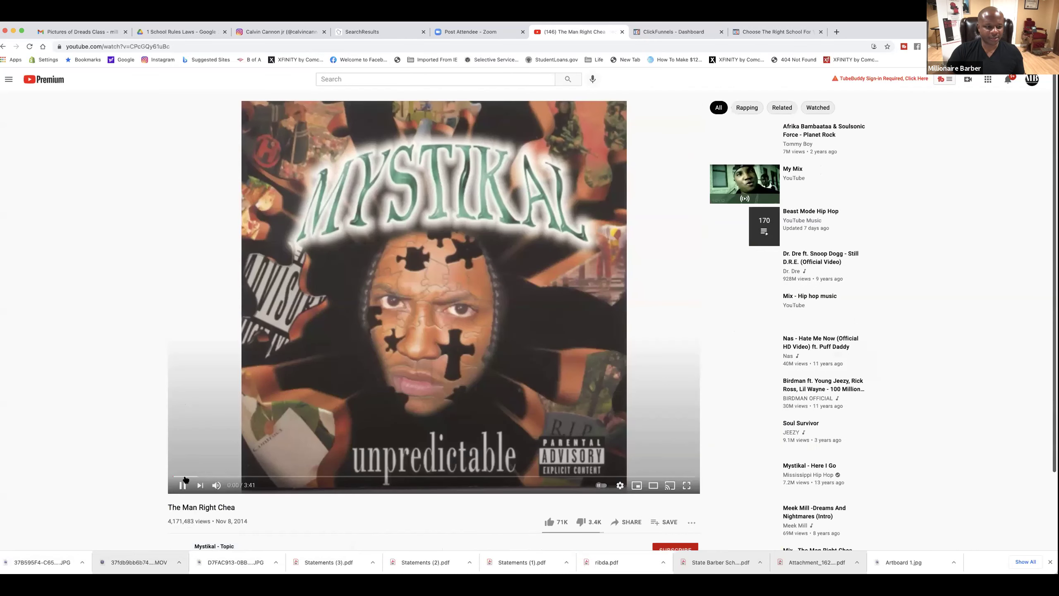
{"action": "scroll", "coordinate": [587, 371], "scroll_direction": "down", "scroll_amount": 4}
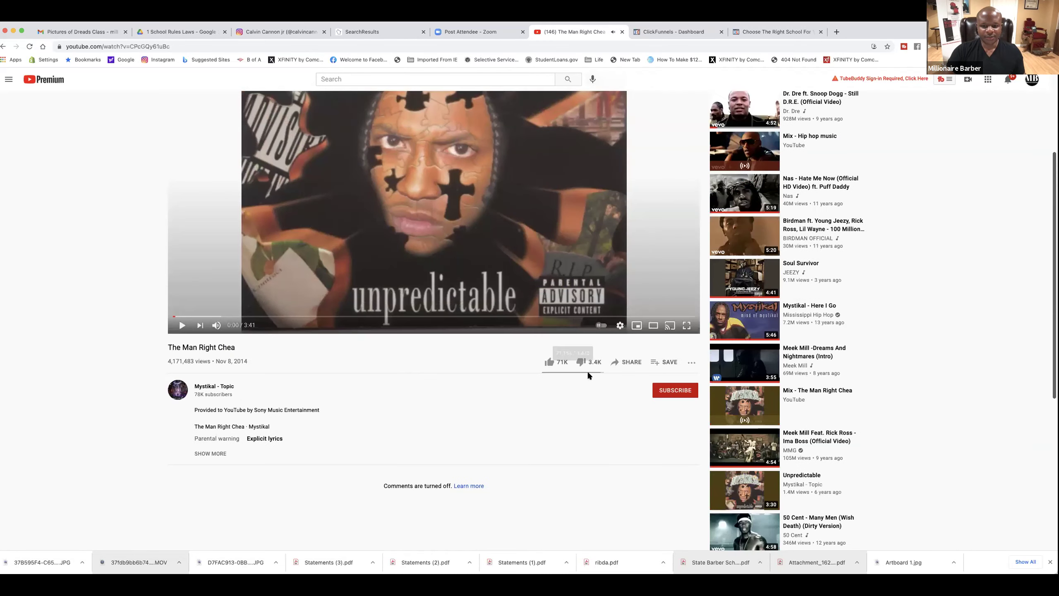
{"action": "left_click", "coordinate": [619, 361]}
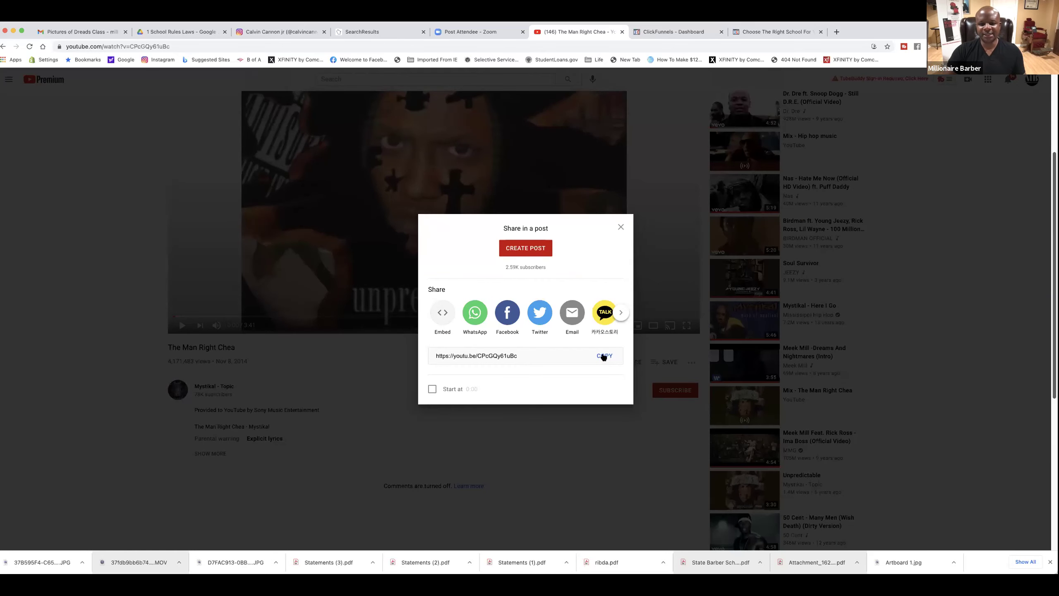
{"action": "left_click", "coordinate": [603, 356]}
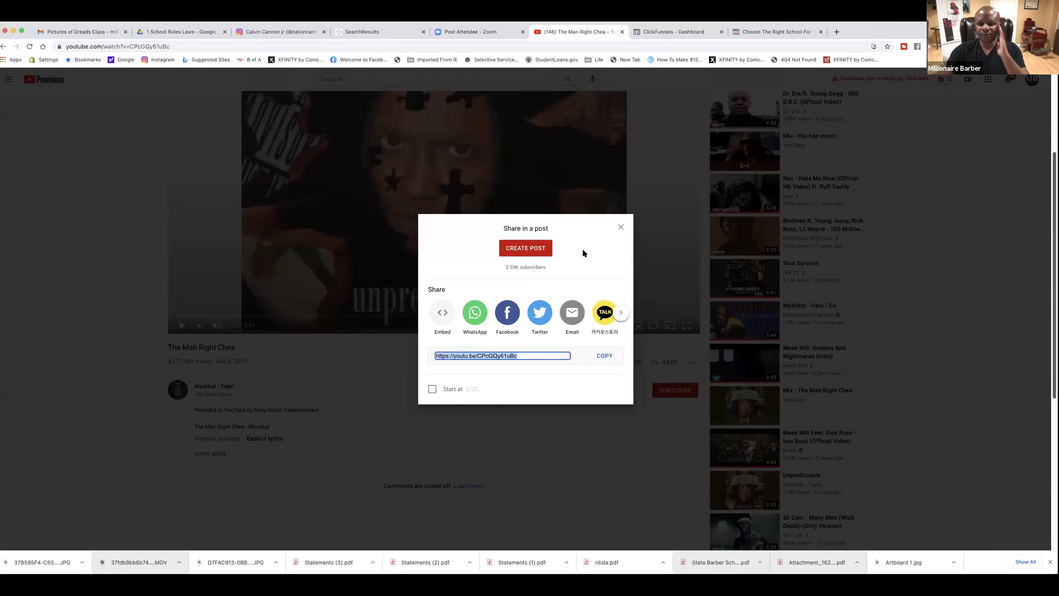
{"action": "left_click", "coordinate": [619, 227]}
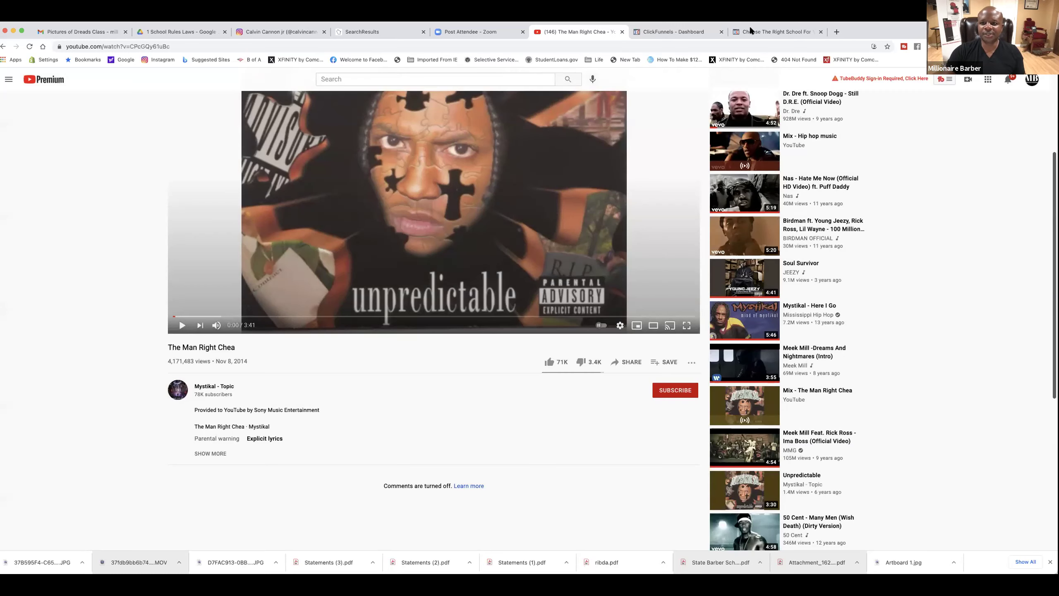
Switch back to the ClickFunnels editor, delete the video below the "You Deserve a Career You Love" headline, and add a new video element above that headline
{"action": "left_click", "coordinate": [756, 31]}
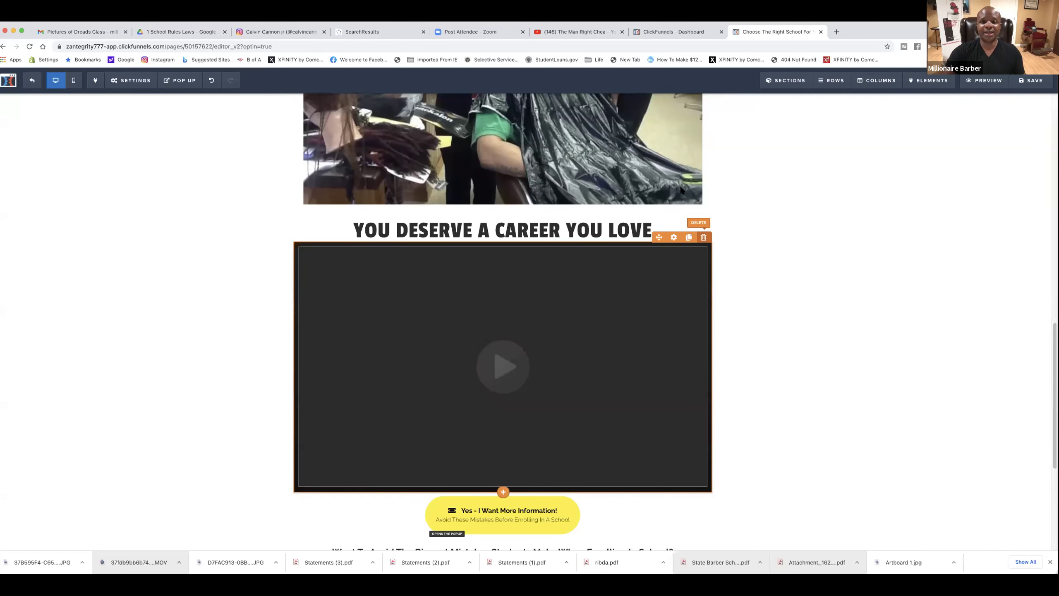
{"action": "left_click", "coordinate": [600, 96]}
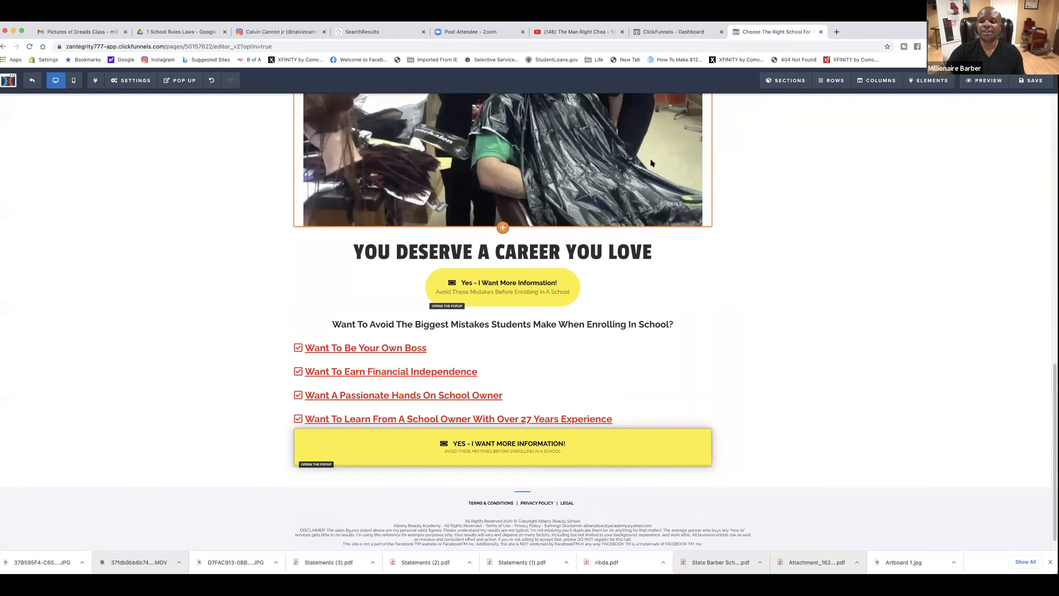
{"action": "left_click", "coordinate": [932, 99]}
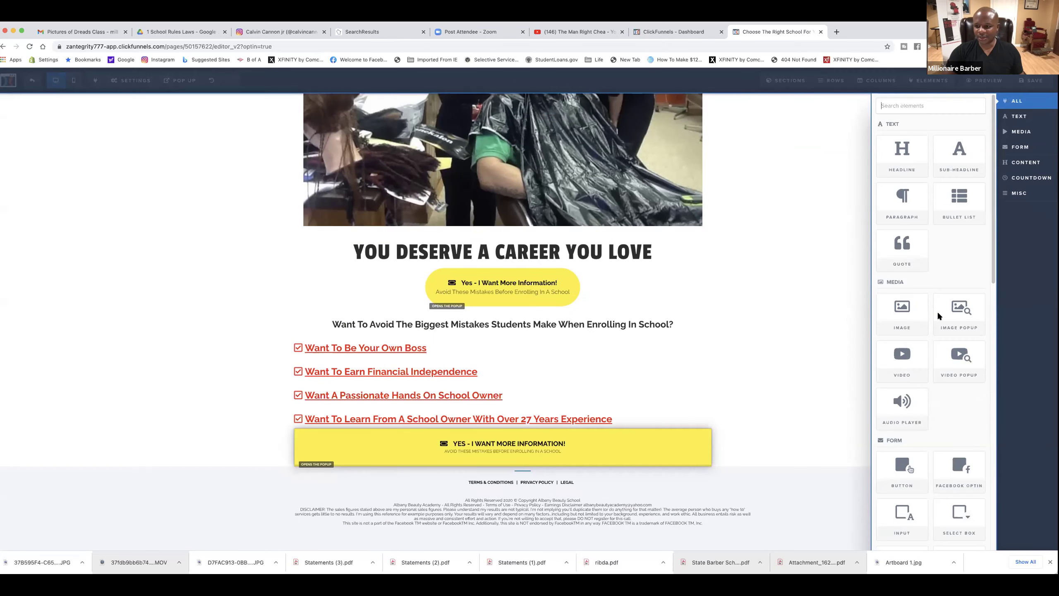
{"action": "left_click", "coordinate": [899, 361]}
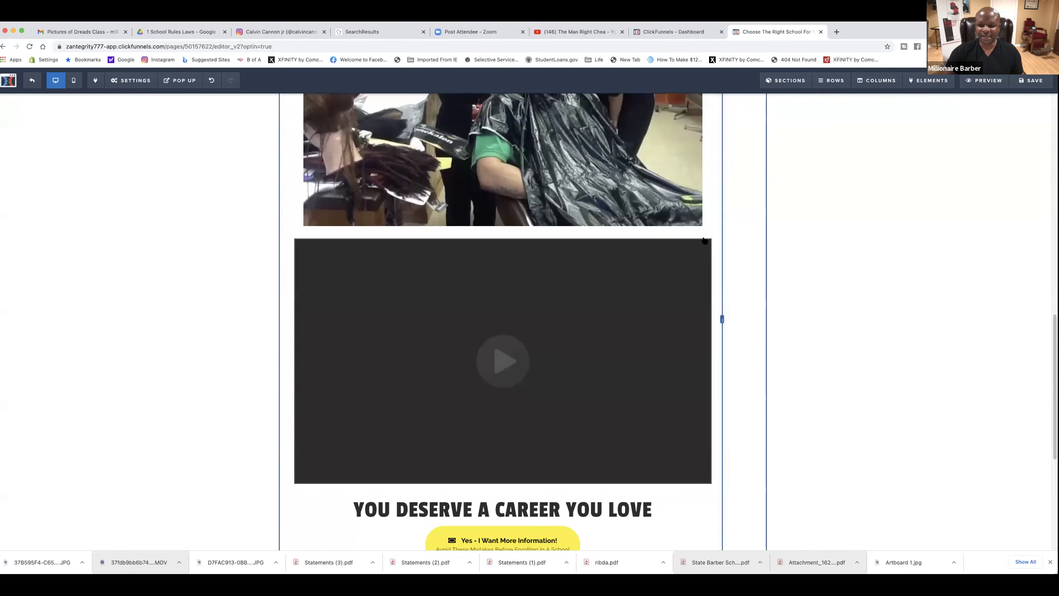
Delete the new video element and add a fresh one between the salon photo and the "You Deserve a Career You Love" headline
{"action": "mouse_move", "coordinate": [704, 235]}
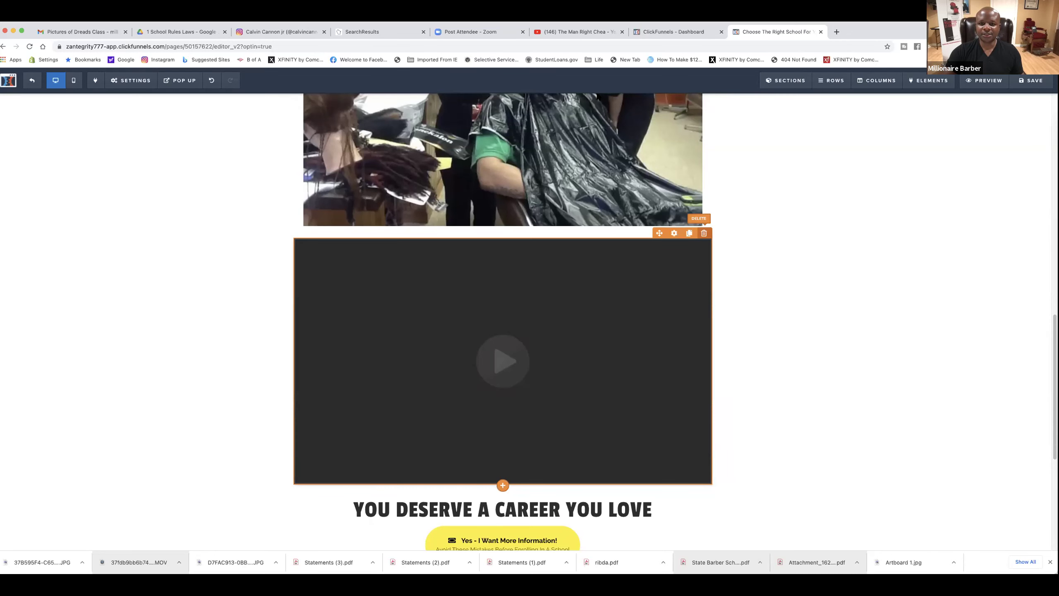
{"action": "left_click", "coordinate": [703, 233]}
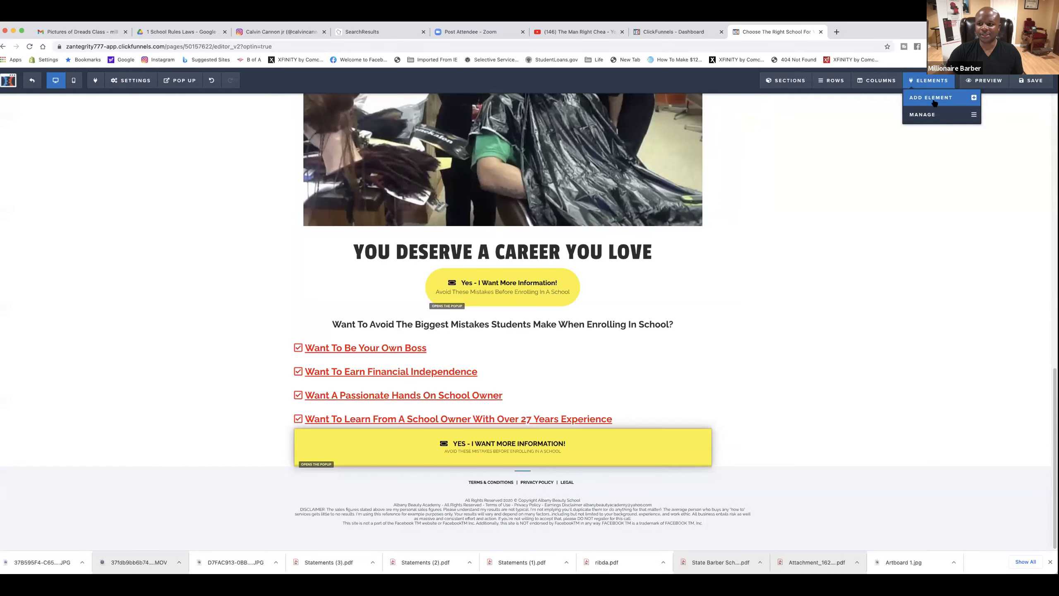
{"action": "left_click", "coordinate": [932, 97]}
{"action": "mouse_move", "coordinate": [904, 355]}
{"action": "left_mouse_down"}
{"action": "mouse_move", "coordinate": [739, 322]}
{"action": "mouse_move", "coordinate": [601, 264]}
{"action": "mouse_move", "coordinate": [619, 215]}
{"action": "left_mouse_up"}
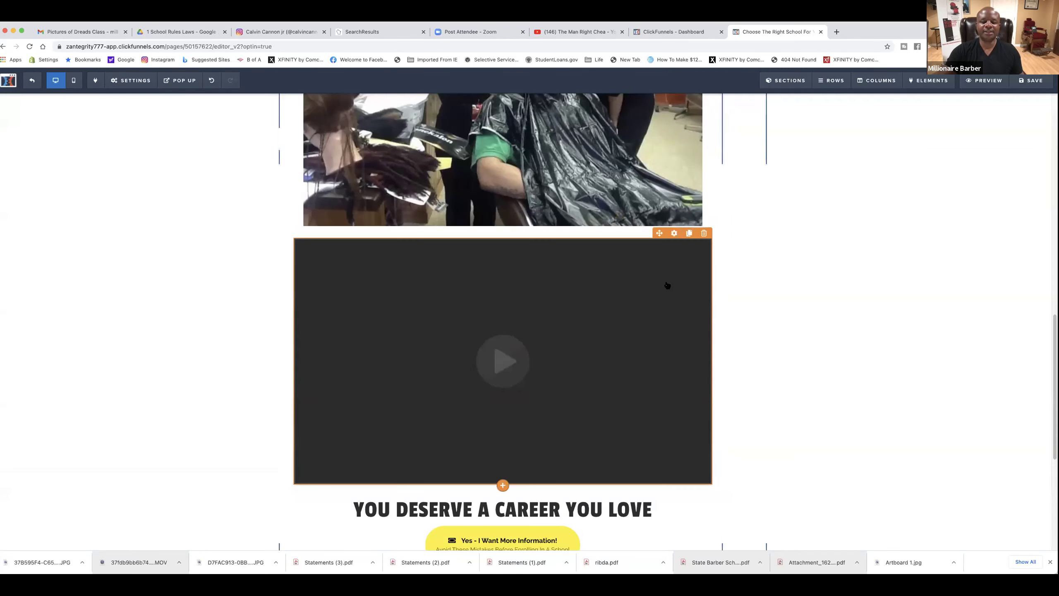
Set the new video element's type to YouTube and enter the copied share link as its YouTube URL
{"action": "left_click", "coordinate": [674, 233]}
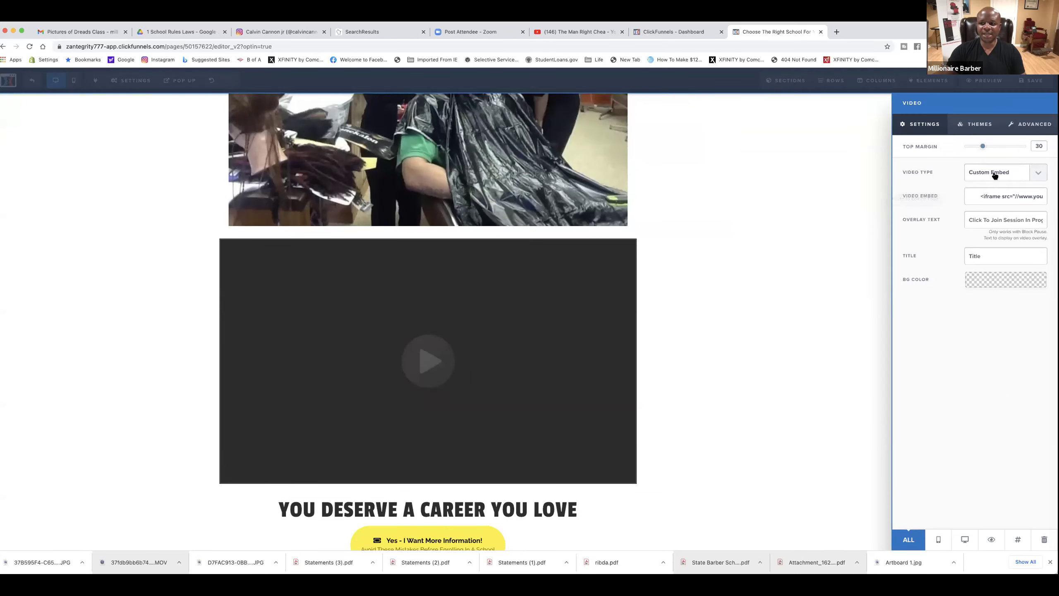
{"action": "left_click", "coordinate": [1040, 174]}
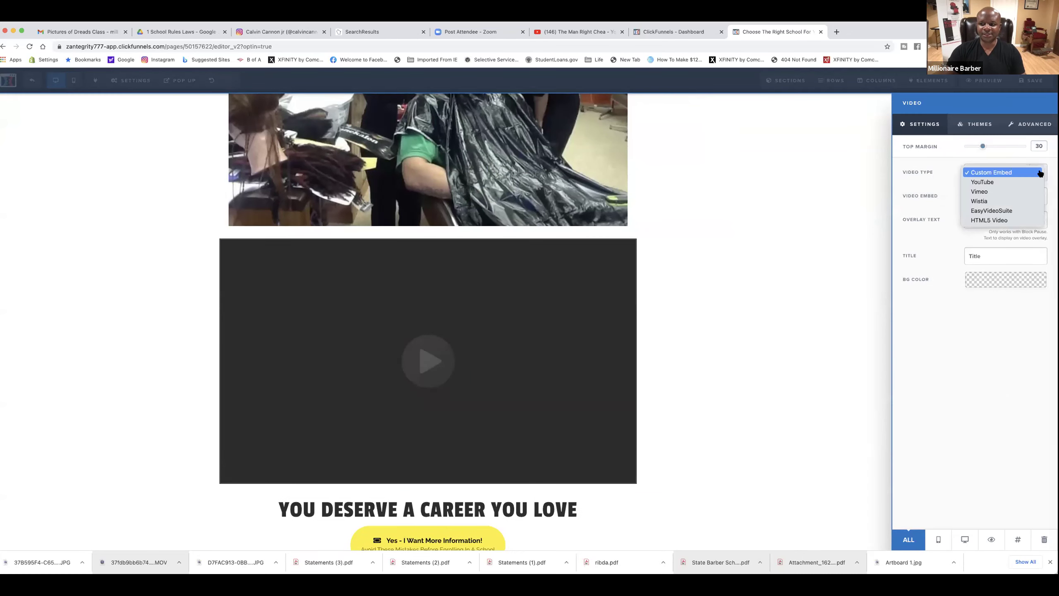
{"action": "left_click", "coordinate": [996, 183]}
{"action": "right_click", "coordinate": [978, 194]}
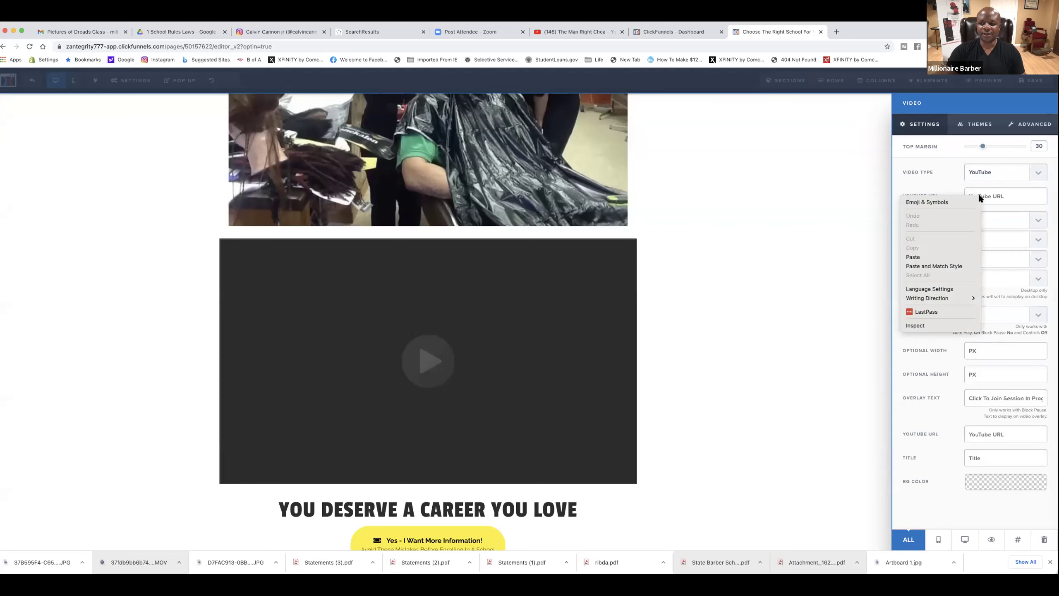
{"action": "left_click", "coordinate": [920, 258]}
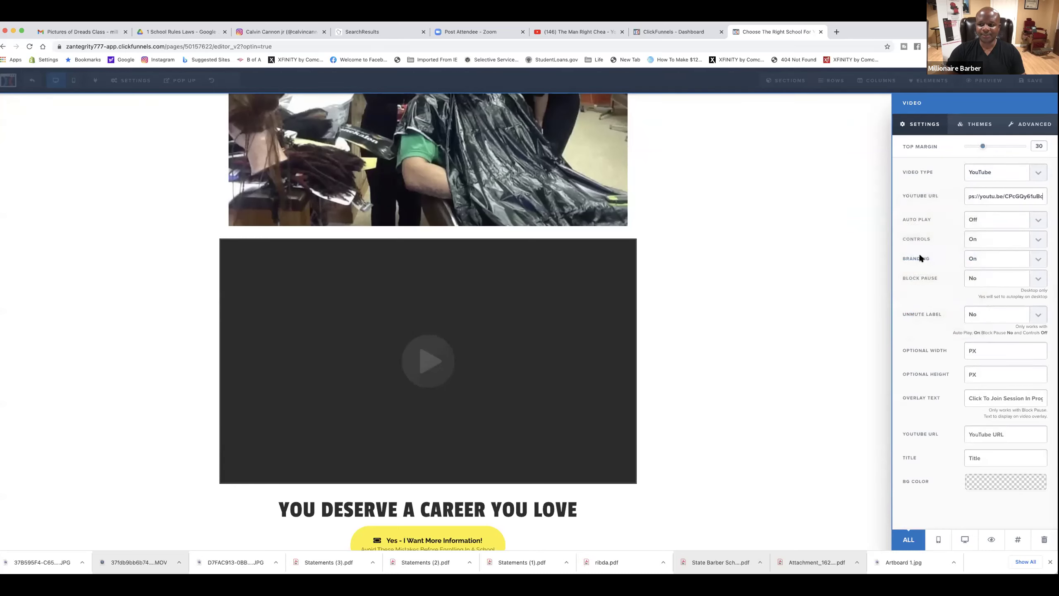
{"action": "left_click", "coordinate": [777, 274]}
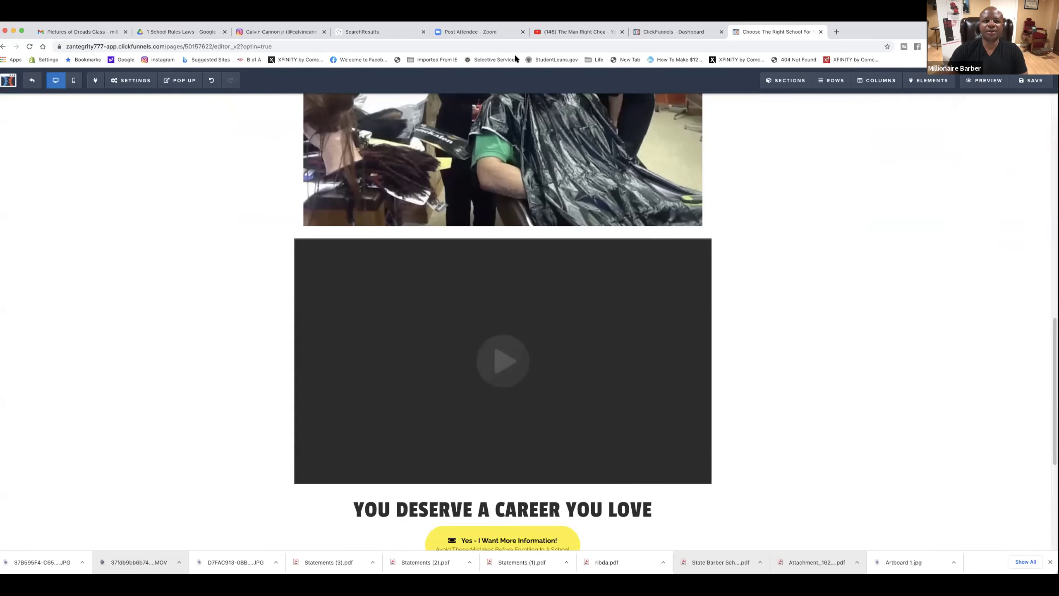
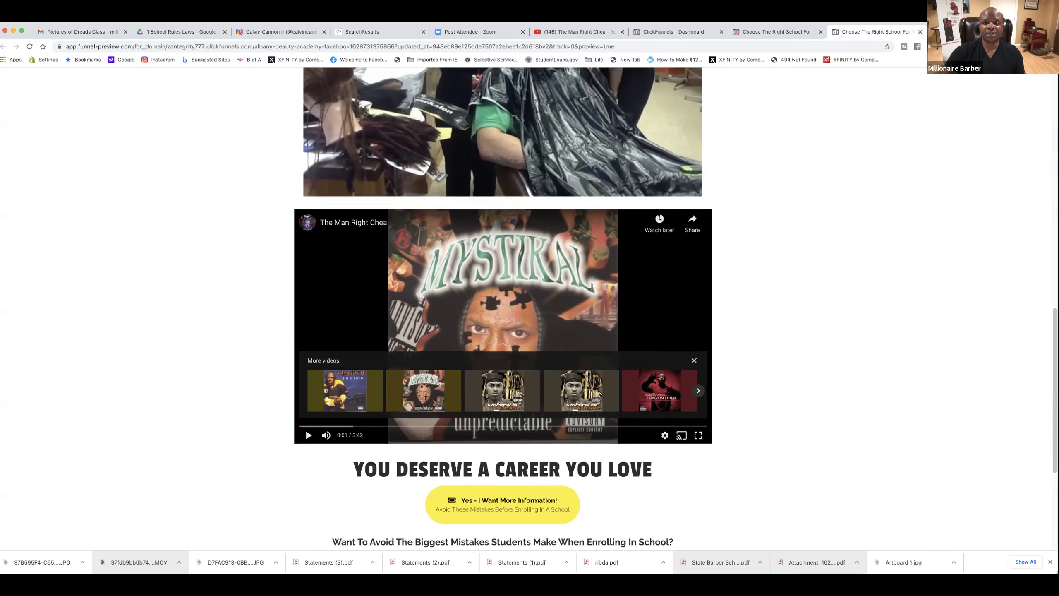
Close the page preview and delete the video element above the "You Deserve a Career You Love" headline
{"action": "scroll", "coordinate": [502, 309], "scroll_direction": "up", "scroll_amount": 7}
{"action": "left_click", "coordinate": [919, 32]}
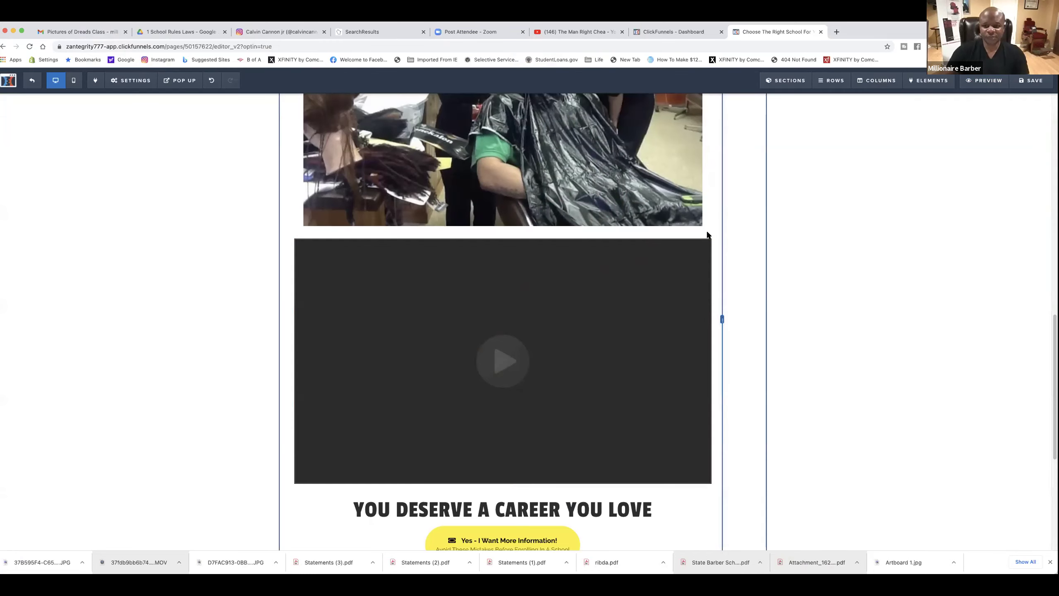
{"action": "left_click", "coordinate": [704, 244]}
{"action": "scroll", "coordinate": [467, 284], "scroll_direction": "up", "scroll_amount": 5}
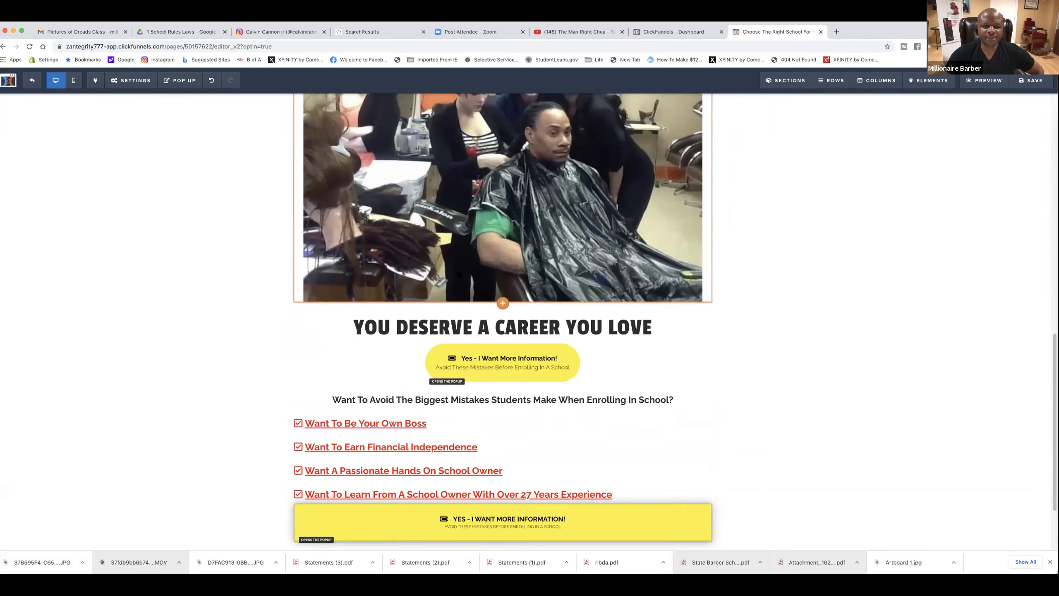
{"action": "scroll", "coordinate": [484, 299], "scroll_direction": "down", "scroll_amount": 8}
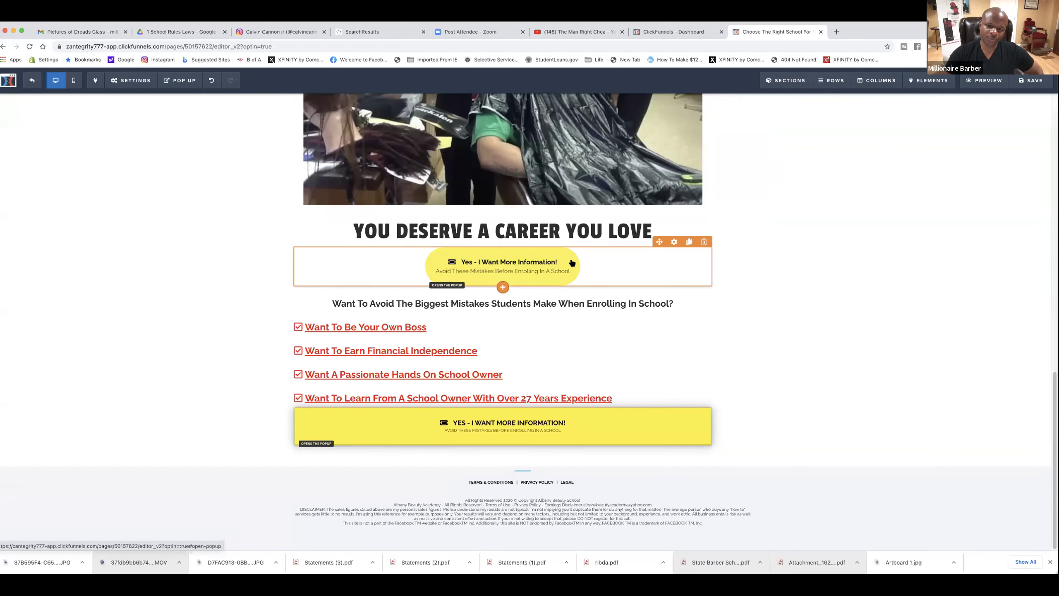
{"action": "scroll", "coordinate": [654, 250], "scroll_direction": "up", "scroll_amount": 2}
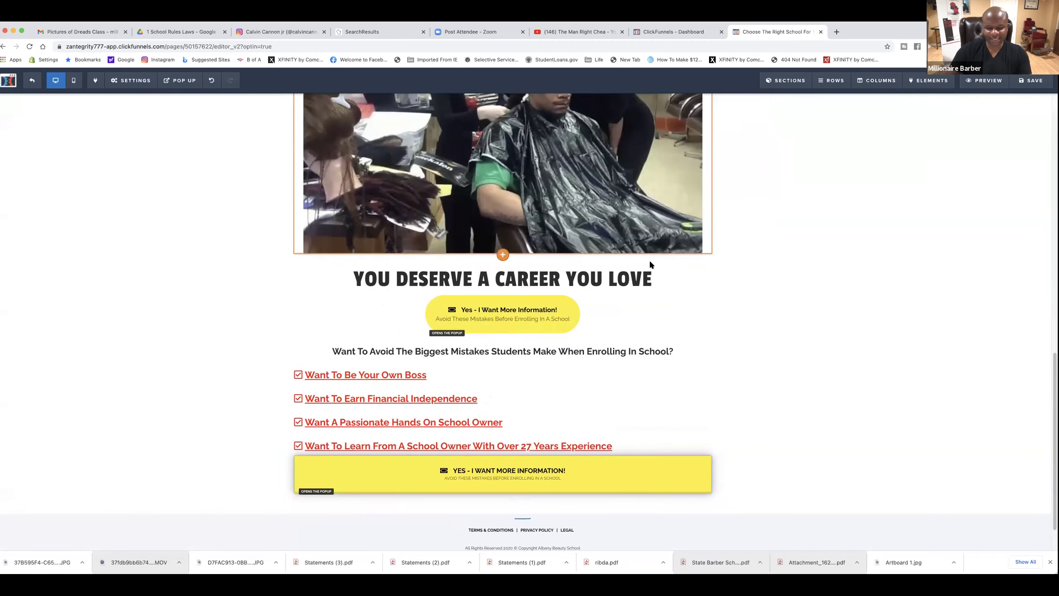
{"action": "scroll", "coordinate": [617, 299], "scroll_direction": "down", "scroll_amount": 1}
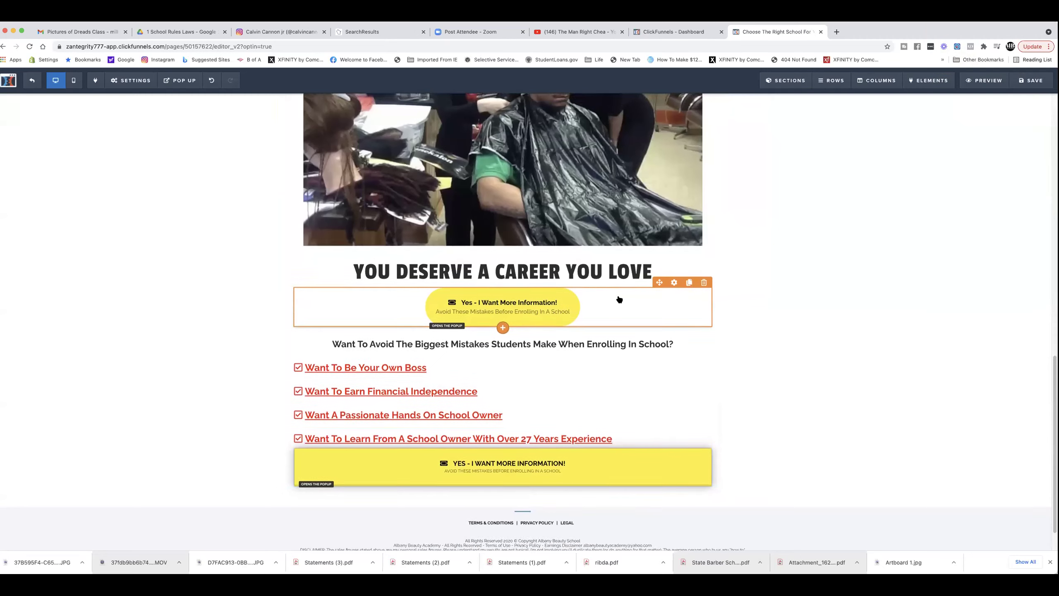
{"action": "left_click", "coordinate": [673, 277]}
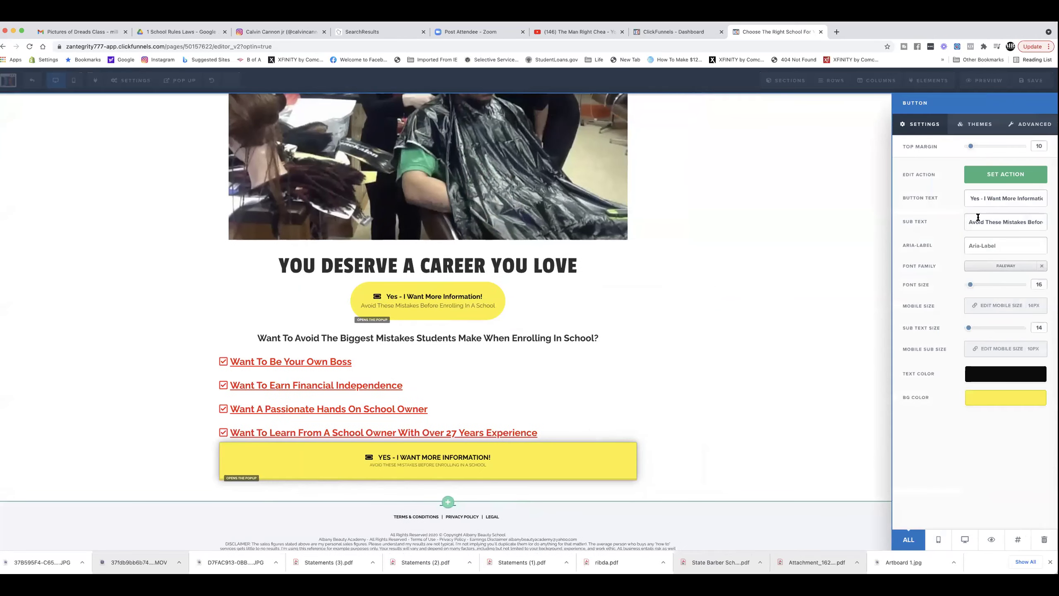
{"action": "left_click", "coordinate": [988, 397]}
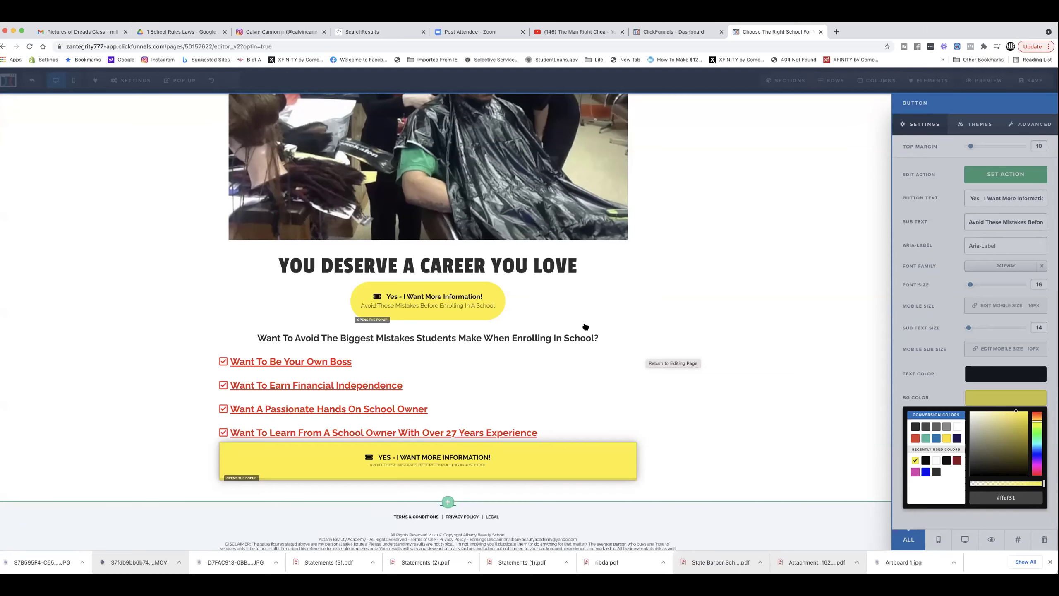
{"action": "left_click", "coordinate": [493, 295]}
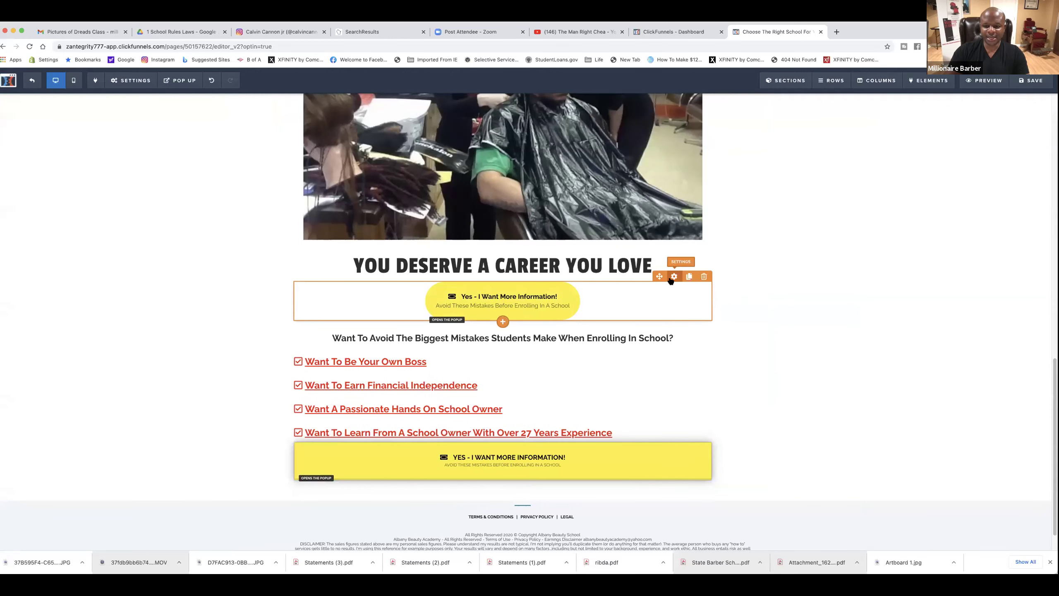
Set the rounded "Yes - I Want More Information!" button's background color to dark red #87160c and its text color to white
{"action": "left_click", "coordinate": [673, 276]}
{"action": "left_click", "coordinate": [1005, 400]}
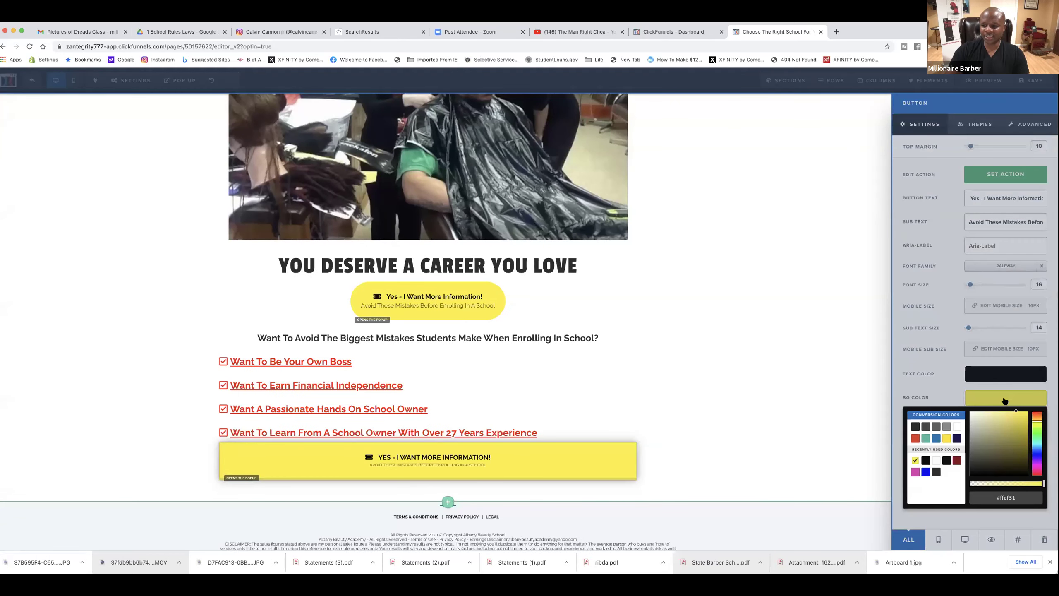
{"action": "left_click", "coordinate": [957, 460]}
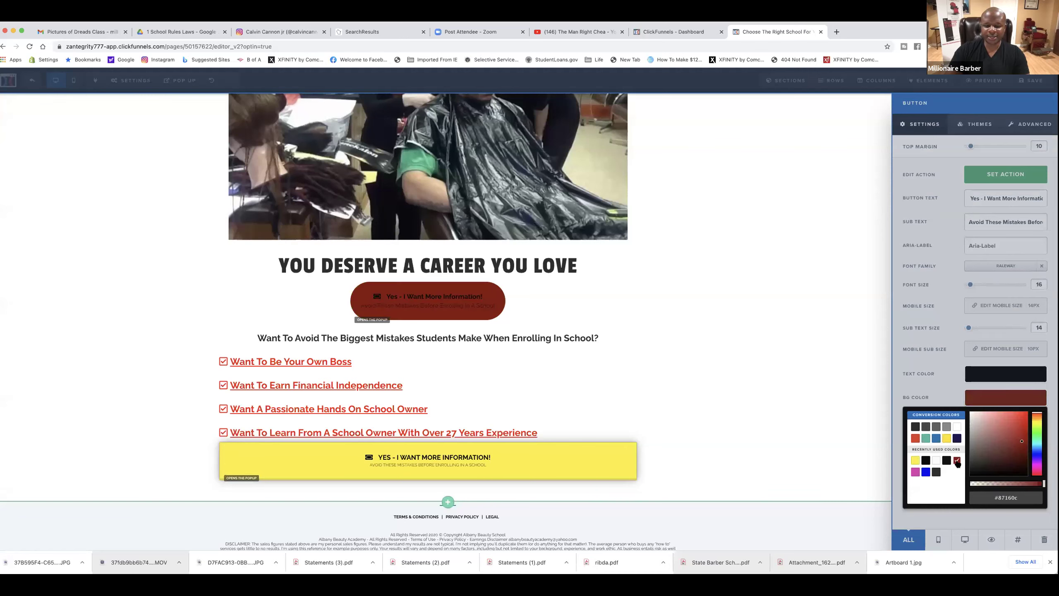
{"action": "left_click", "coordinate": [924, 377]}
{"action": "left_click", "coordinate": [975, 374]}
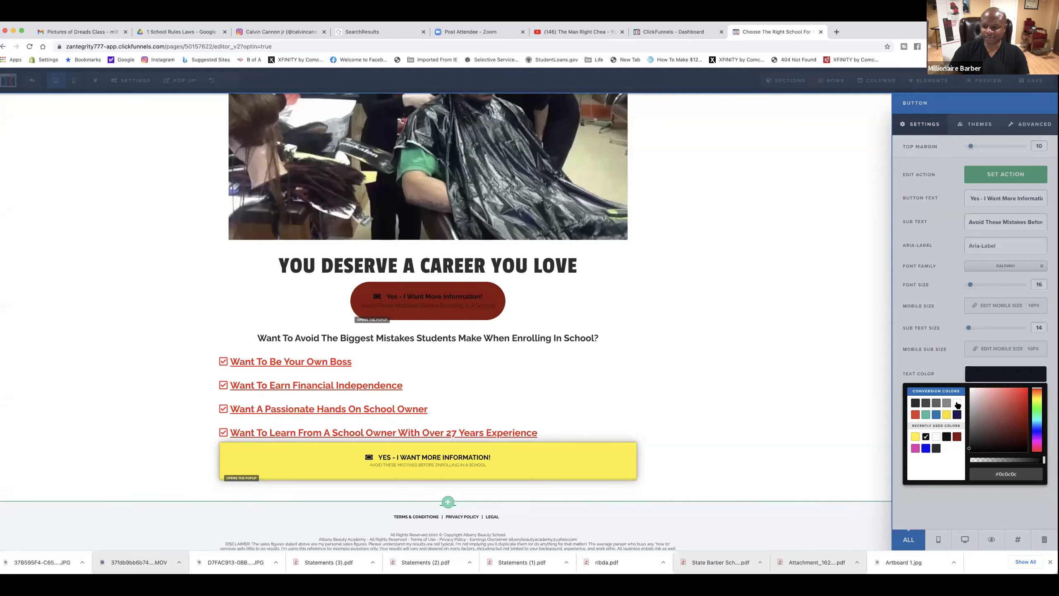
{"action": "left_click", "coordinate": [956, 404]}
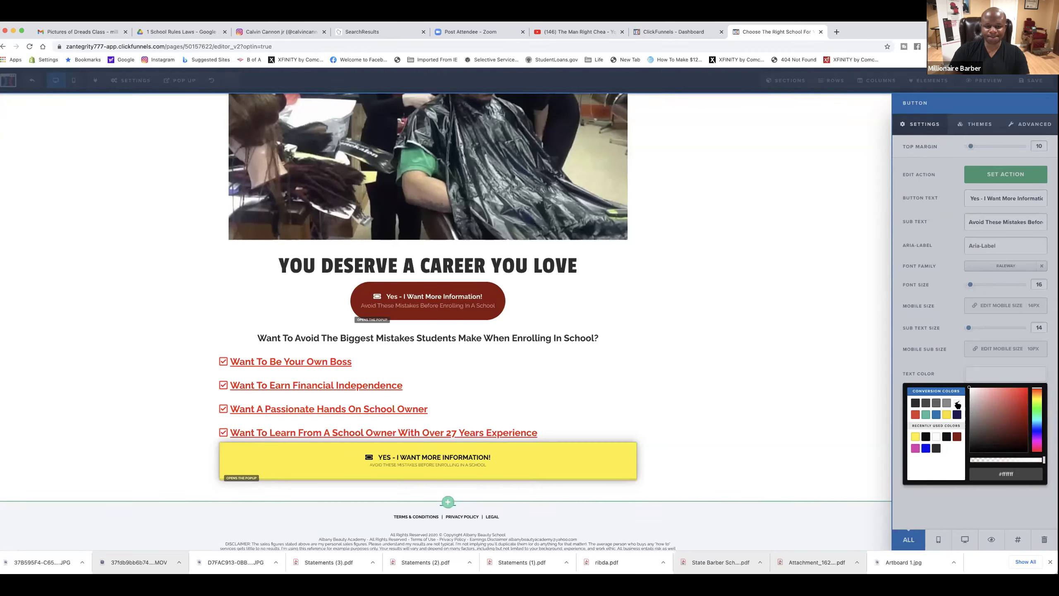
{"action": "left_click", "coordinate": [695, 323]}
{"action": "left_click", "coordinate": [695, 323]}
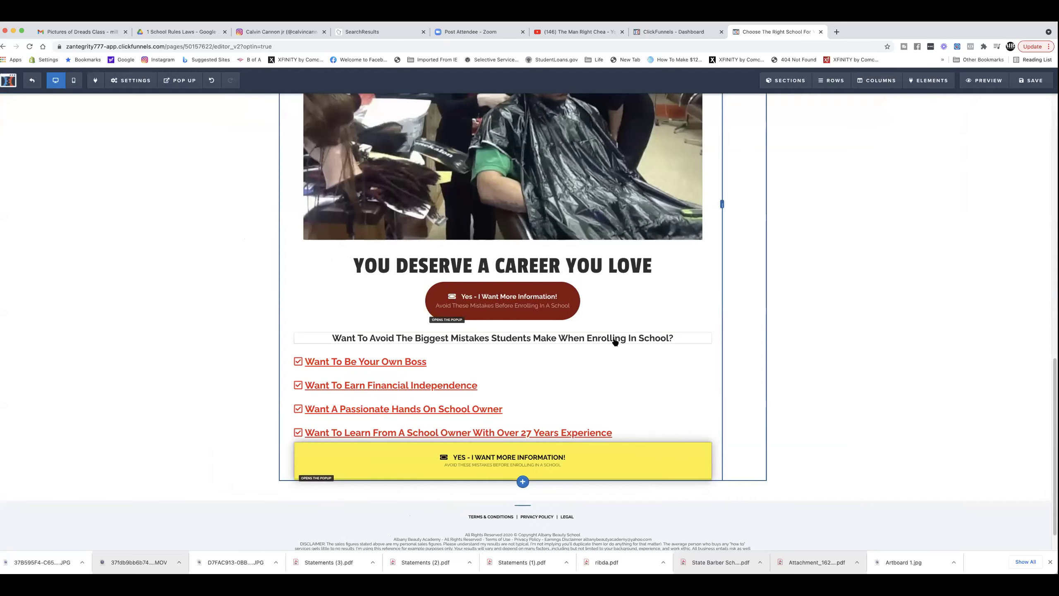
Give the wide "Yes - I Want More Information!" button below the checklist a dark red #87160c background and white text
{"action": "scroll", "coordinate": [610, 373], "scroll_direction": "down", "scroll_amount": 1}
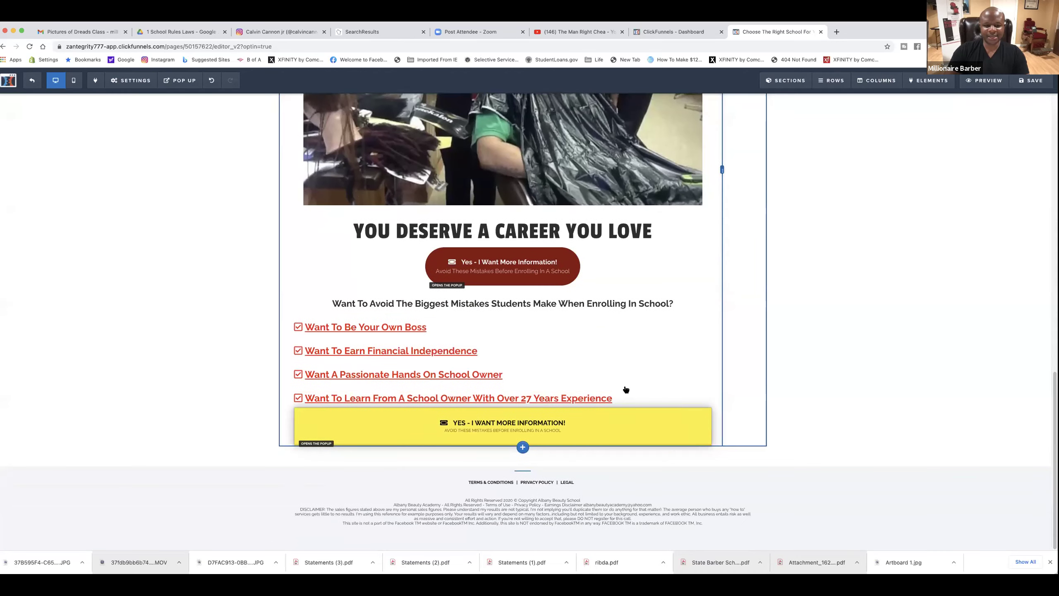
{"action": "left_click", "coordinate": [674, 403]}
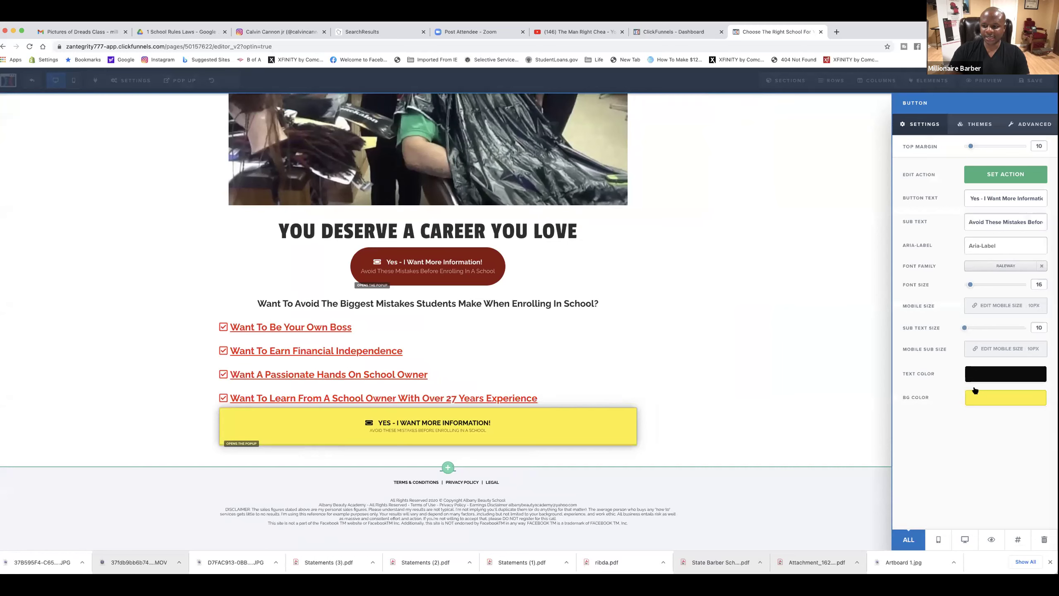
{"action": "left_click", "coordinate": [982, 397]}
{"action": "left_click", "coordinate": [956, 460]}
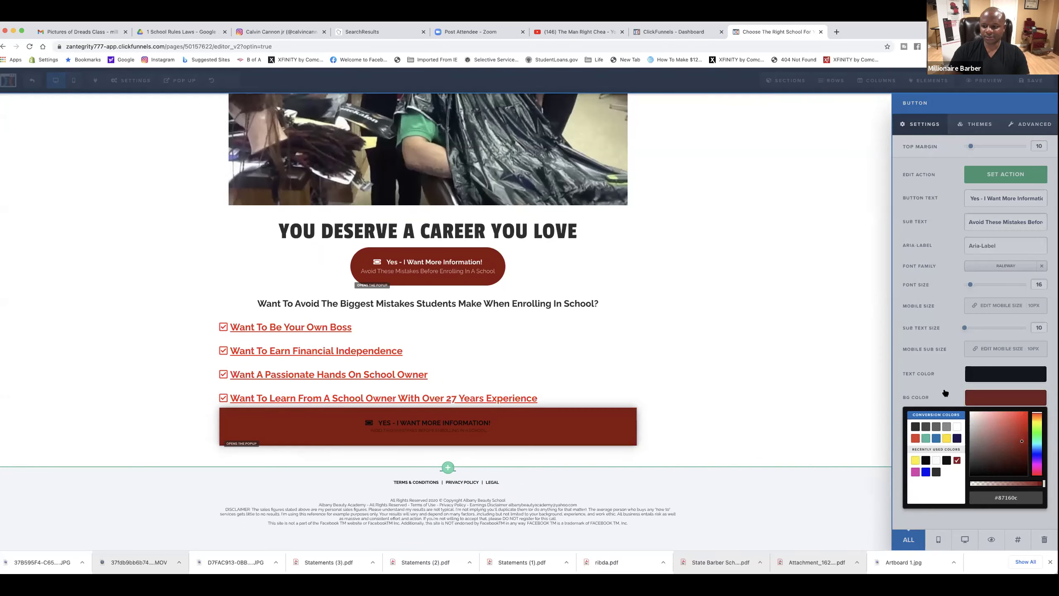
{"action": "left_click", "coordinate": [945, 390]}
{"action": "left_click", "coordinate": [983, 376]}
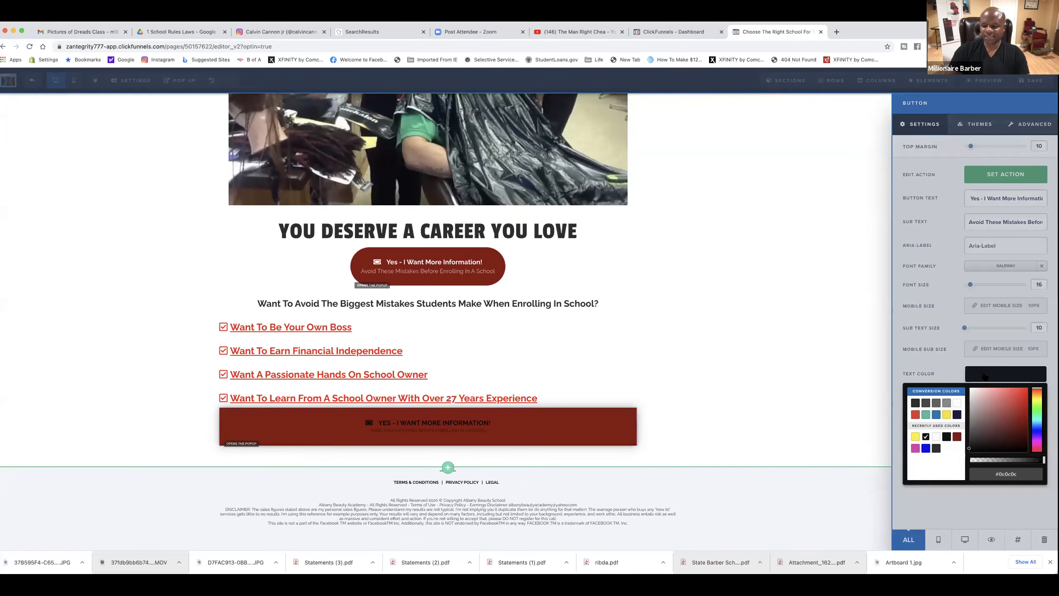
{"action": "left_click", "coordinate": [957, 403]}
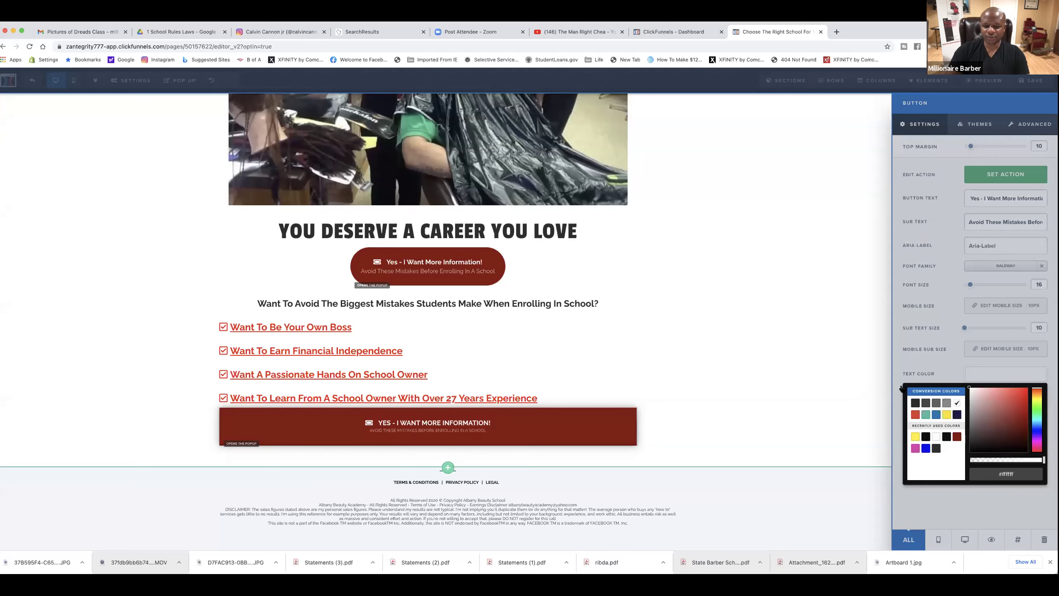
{"action": "left_click", "coordinate": [780, 346]}
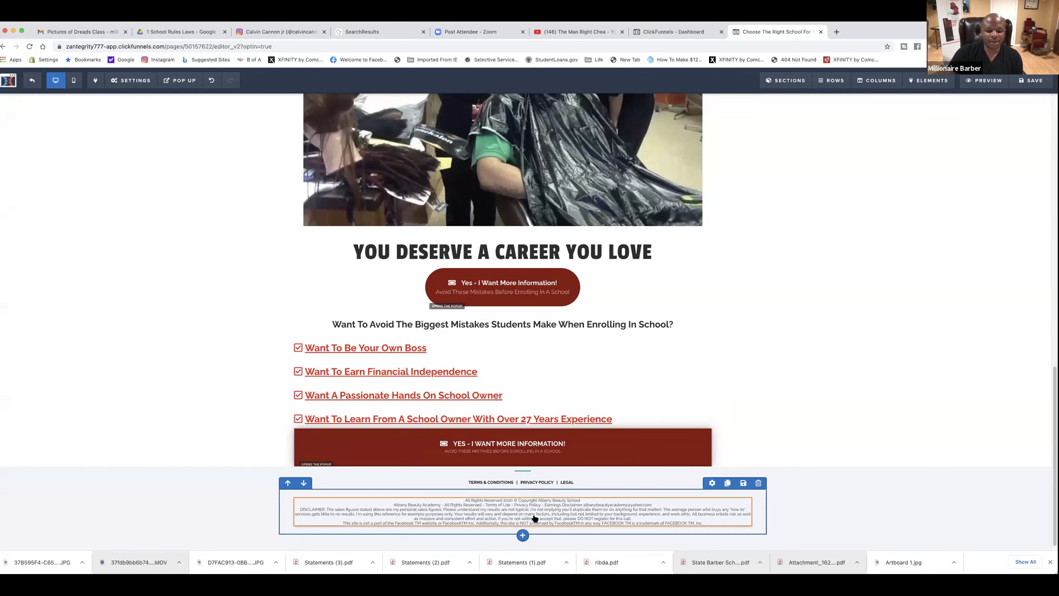
{"action": "left_click", "coordinate": [1040, 502]}
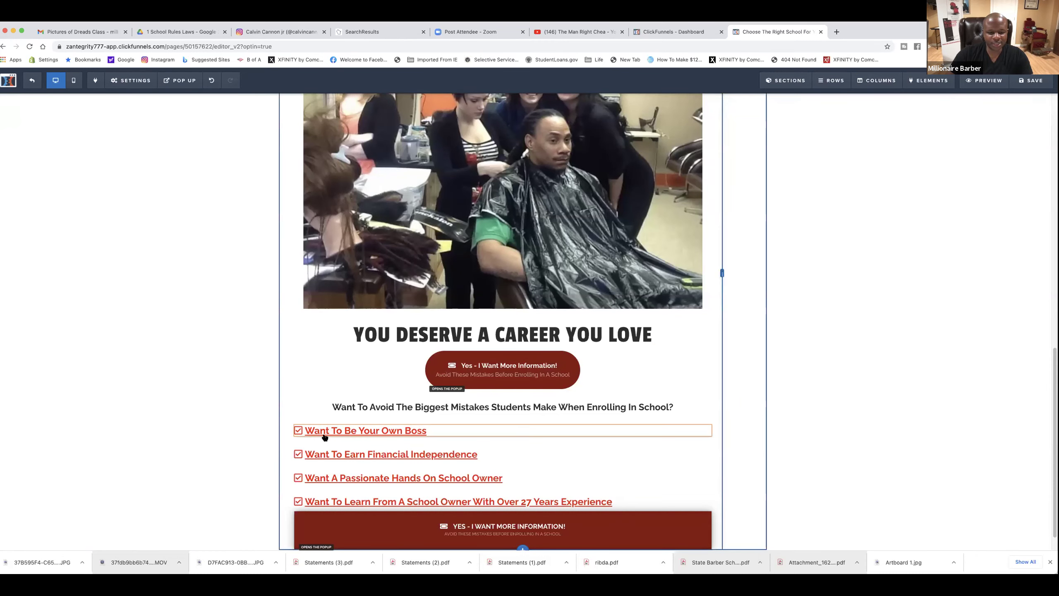
{"action": "scroll", "coordinate": [456, 455], "scroll_direction": "down", "scroll_amount": 1}
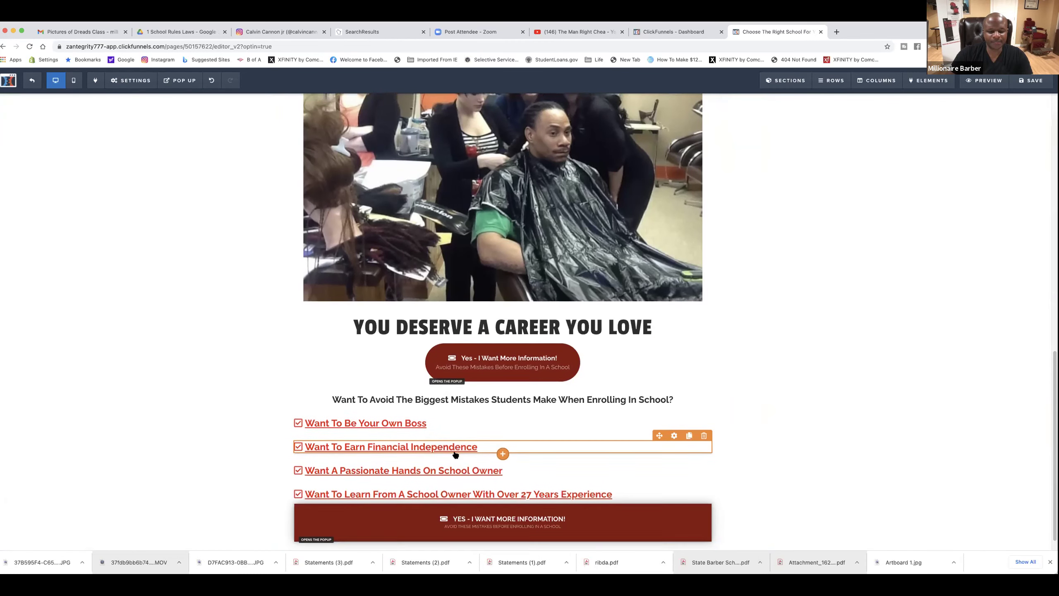
{"action": "scroll", "coordinate": [456, 454], "scroll_direction": "down", "scroll_amount": 2}
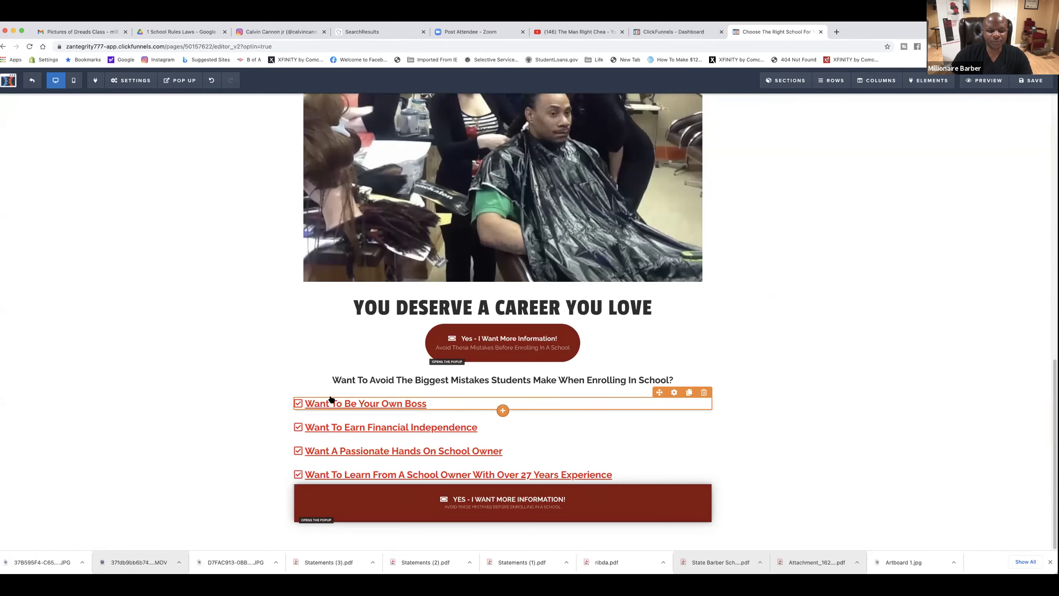
Set the bold color and icon color of the "Want To Be Your Own Boss" checklist line to black #0c0c0c
{"action": "scroll", "coordinate": [463, 122], "scroll_direction": "up", "scroll_amount": 2}
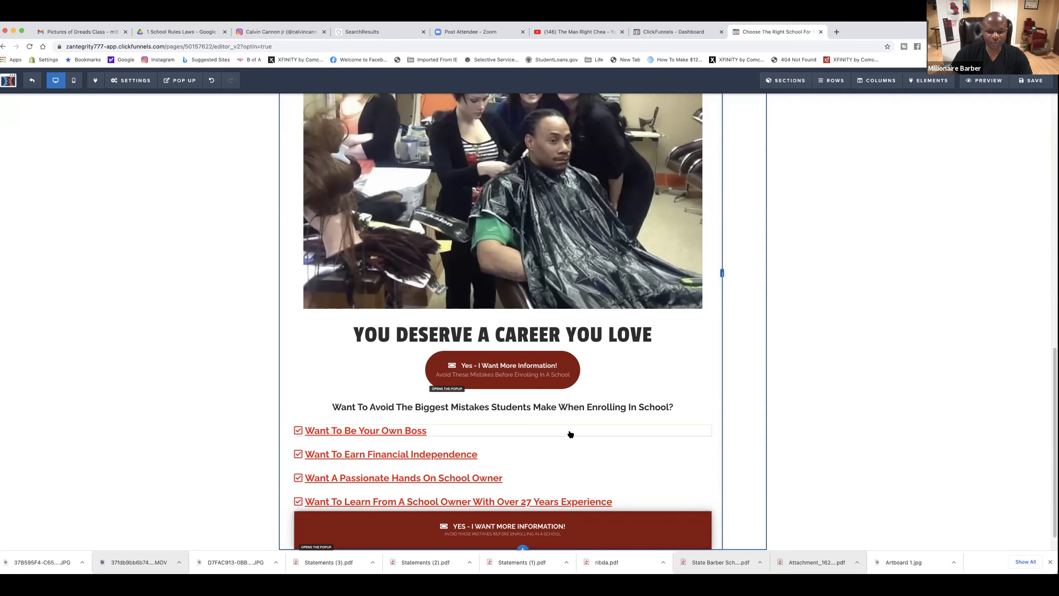
{"action": "left_click", "coordinate": [675, 419]}
{"action": "left_click", "coordinate": [1005, 257]}
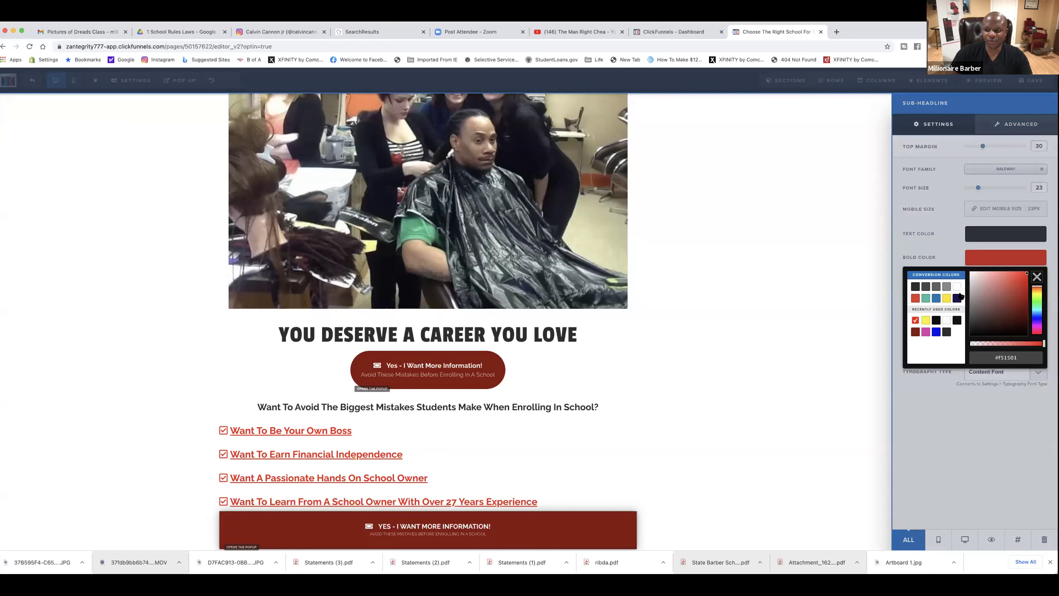
{"action": "left_click", "coordinate": [936, 320]}
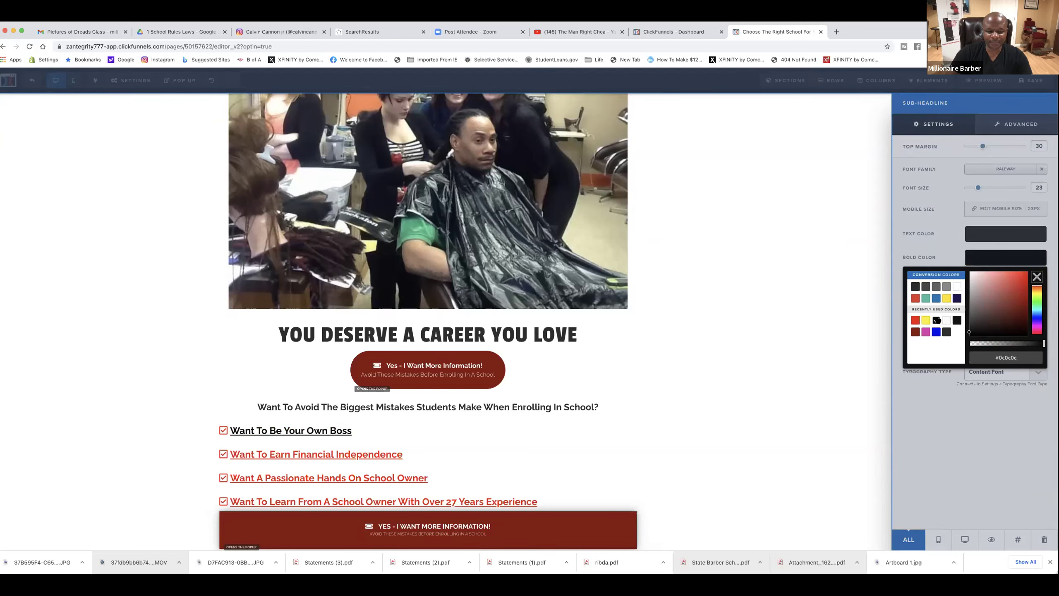
{"action": "left_click", "coordinate": [945, 240]}
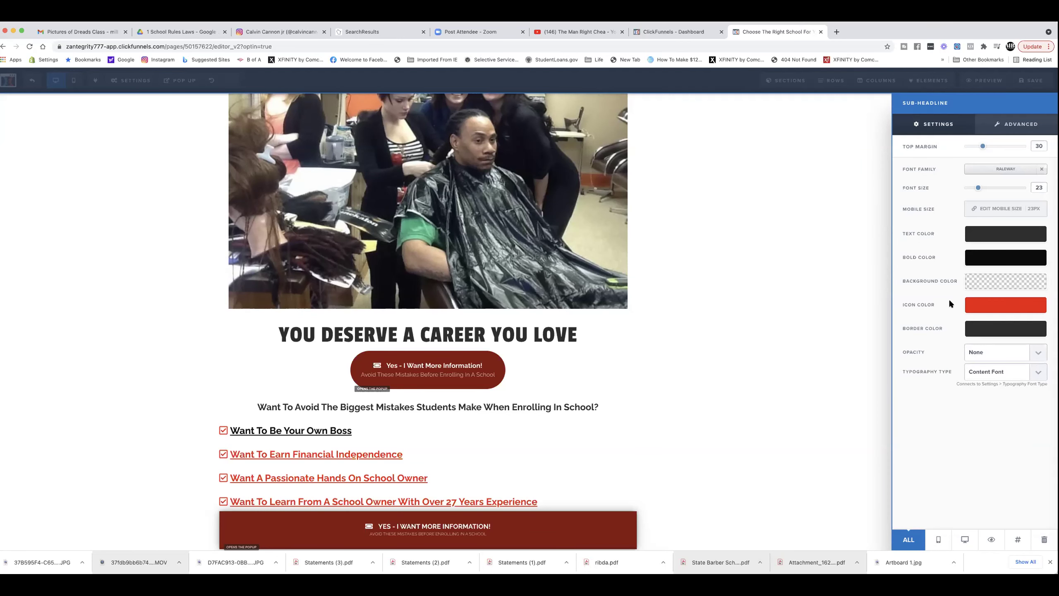
{"action": "left_click", "coordinate": [967, 306]}
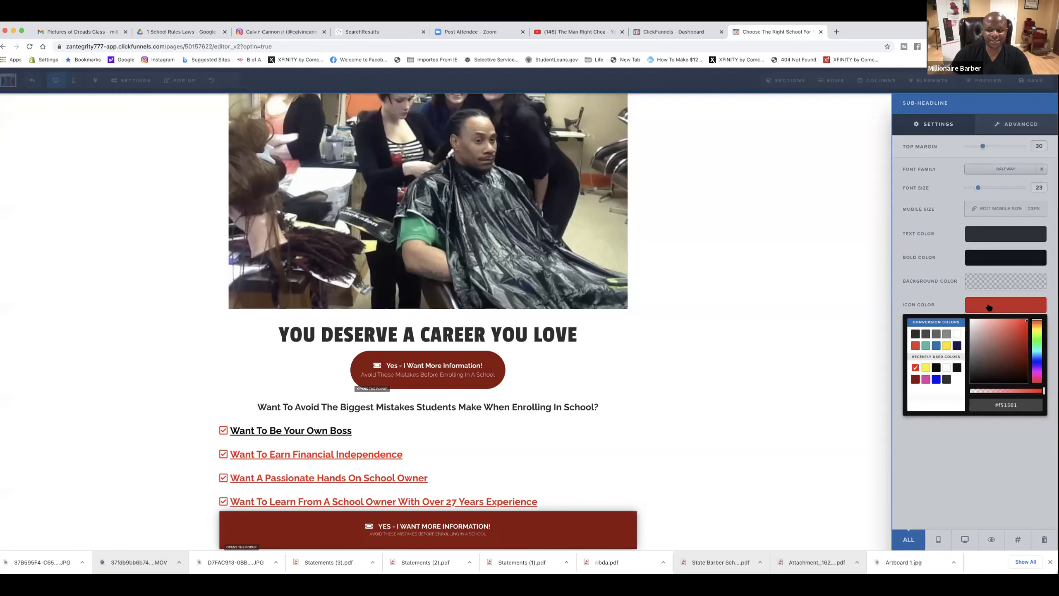
{"action": "left_click", "coordinate": [939, 367]}
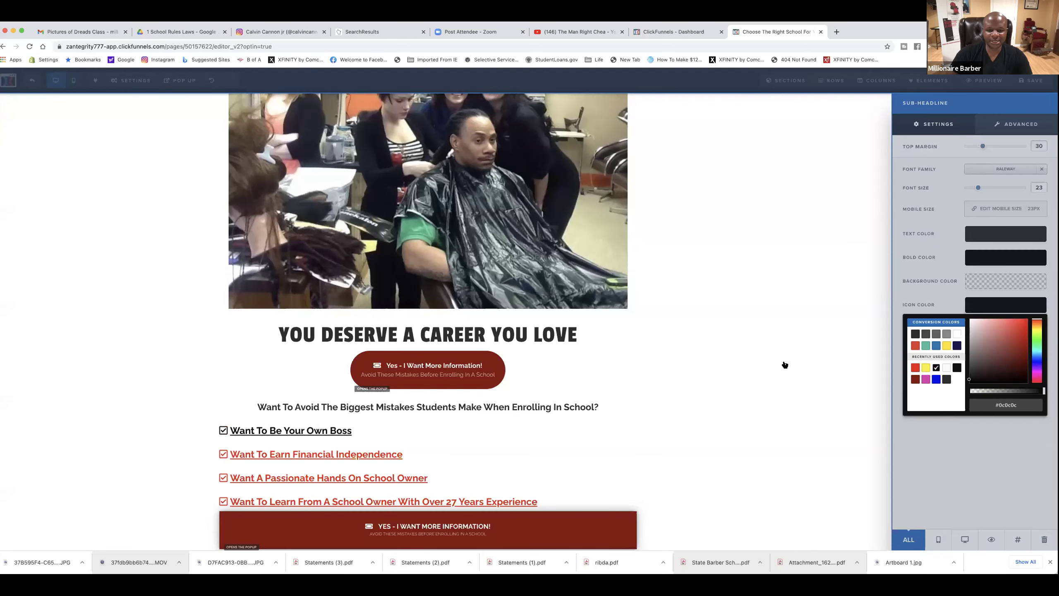
{"action": "left_click", "coordinate": [785, 364]}
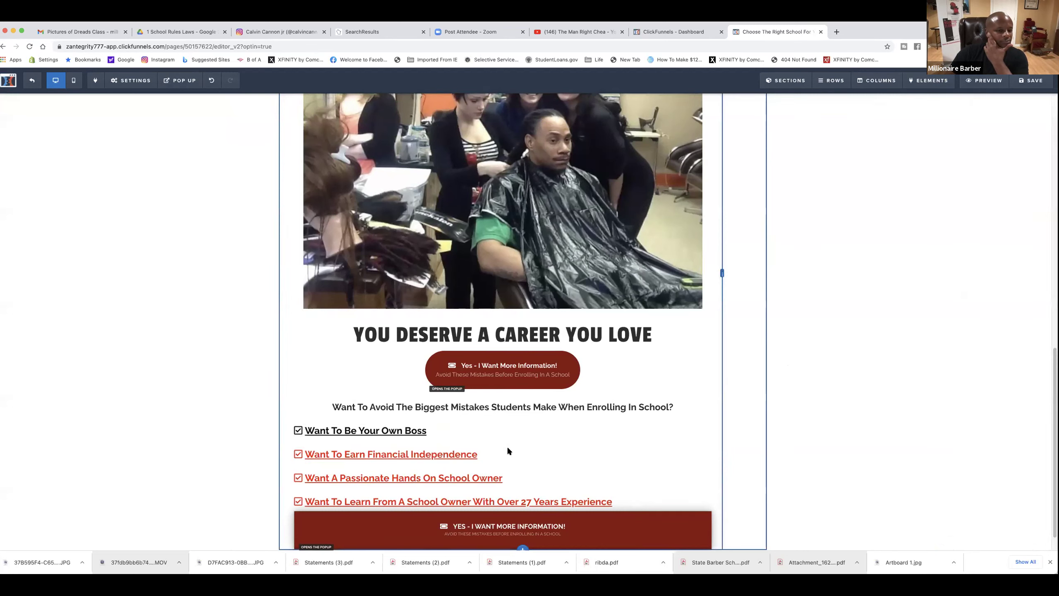
Give the "Want To Earn Financial Independence" checklist line a black #0c0c0c bold color and icon color
{"action": "mouse_move", "coordinate": [520, 453]}
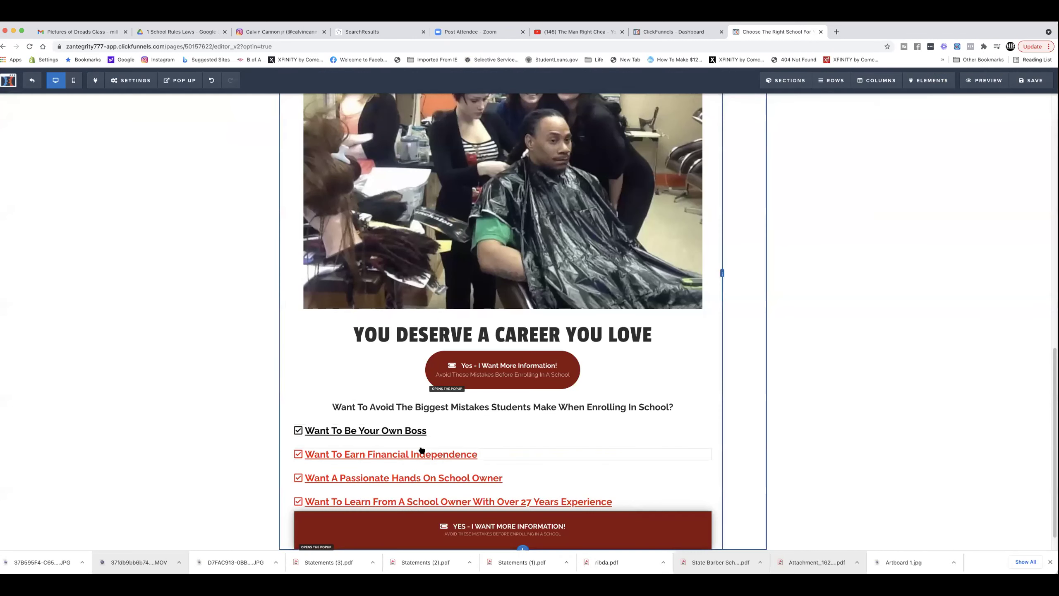
{"action": "mouse_move", "coordinate": [670, 453]}
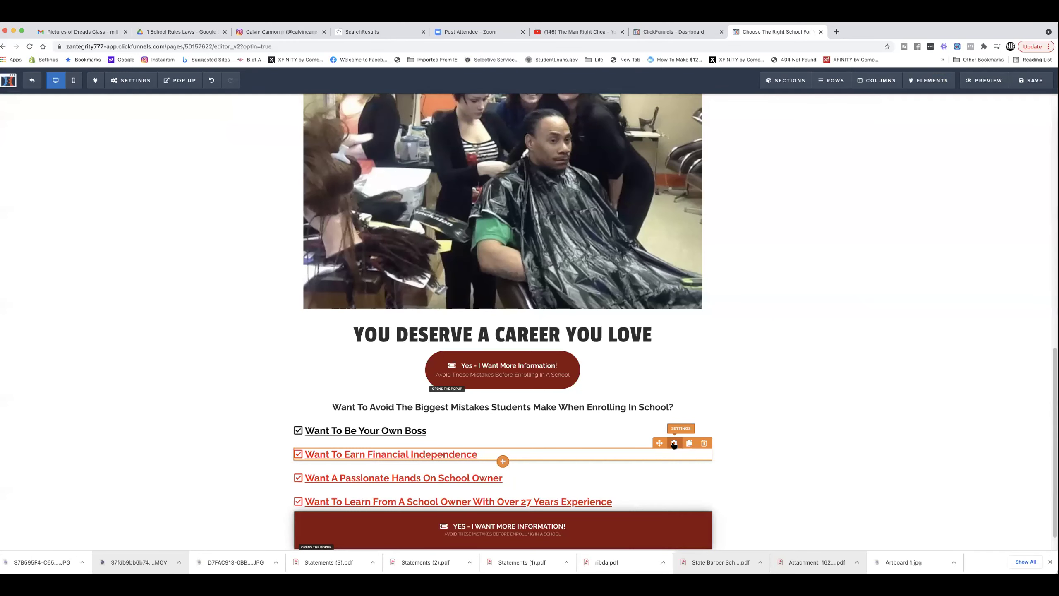
{"action": "left_click", "coordinate": [675, 444]}
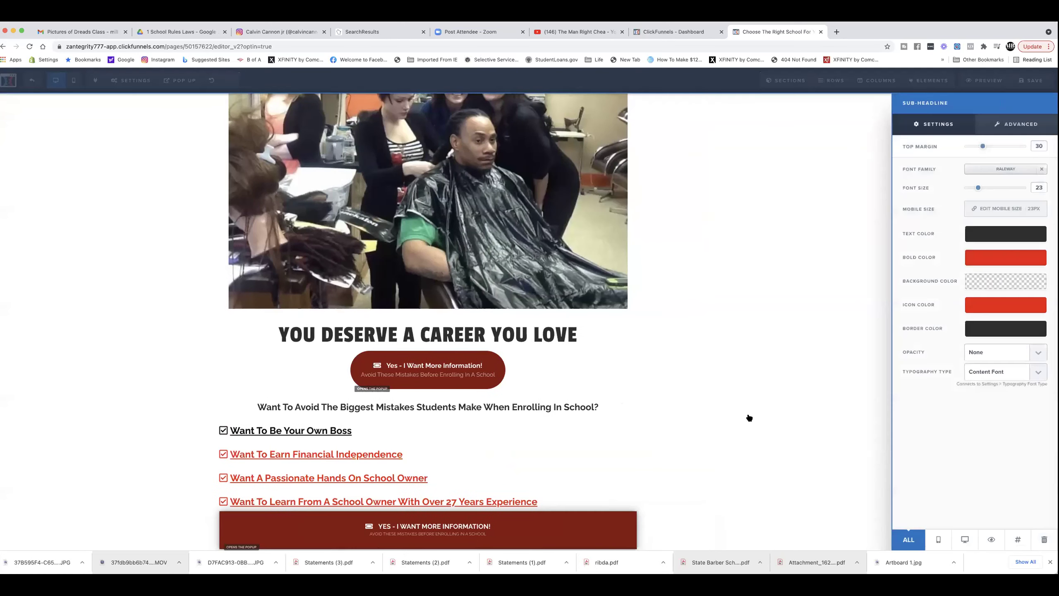
{"action": "left_click", "coordinate": [995, 260]}
{"action": "left_click", "coordinate": [936, 319]}
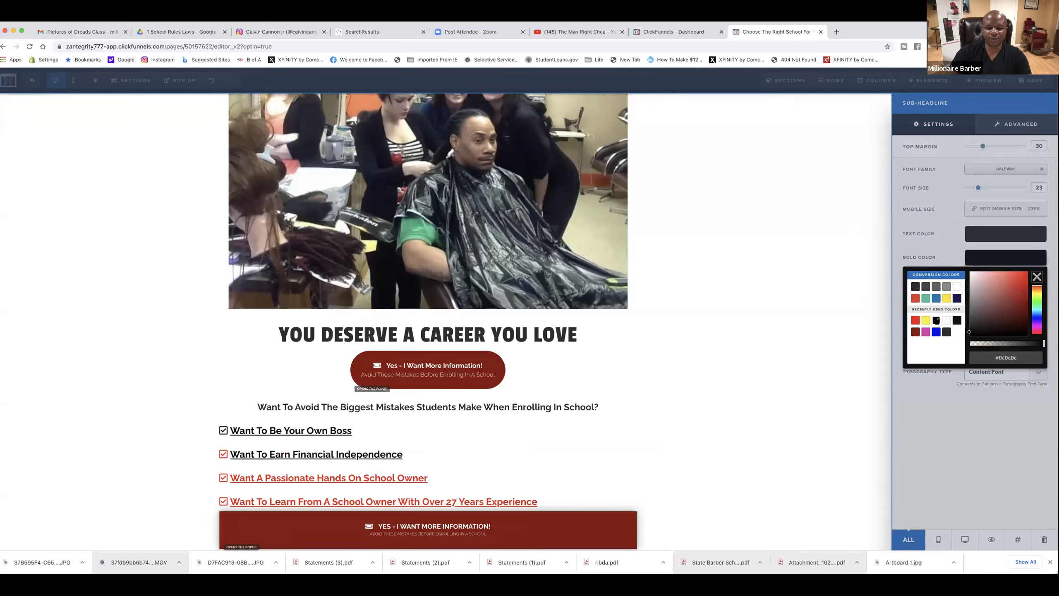
{"action": "left_click", "coordinate": [949, 243]}
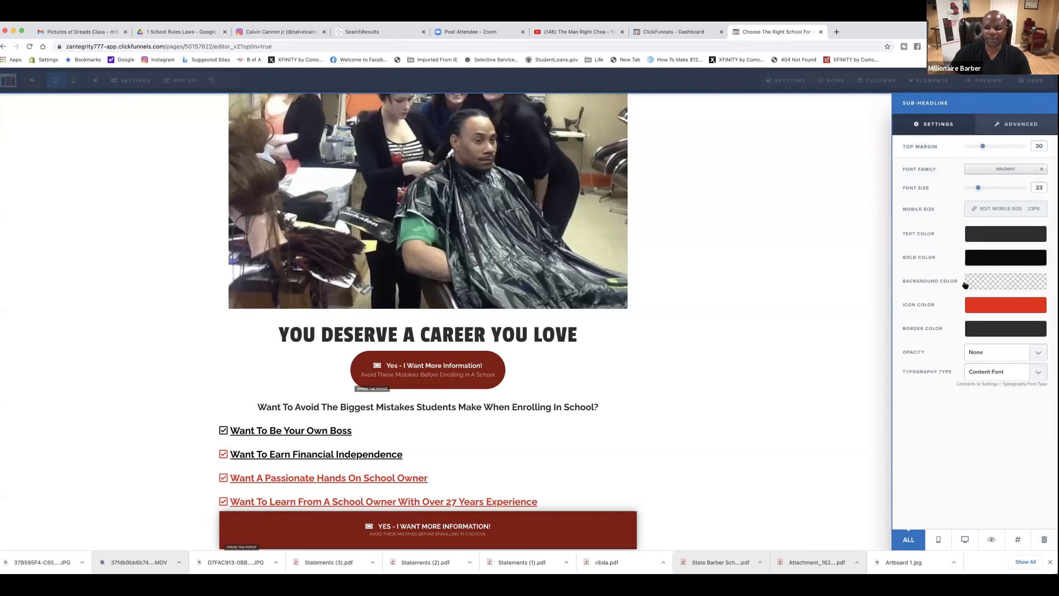
{"action": "left_click", "coordinate": [988, 308]}
{"action": "left_click", "coordinate": [935, 367]}
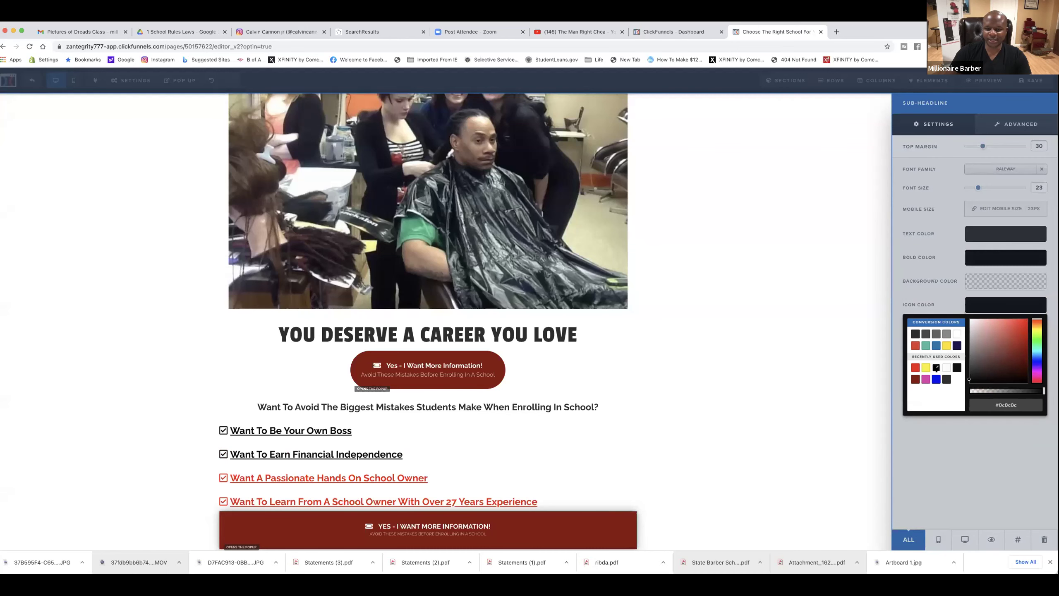
{"action": "left_click", "coordinate": [654, 384]}
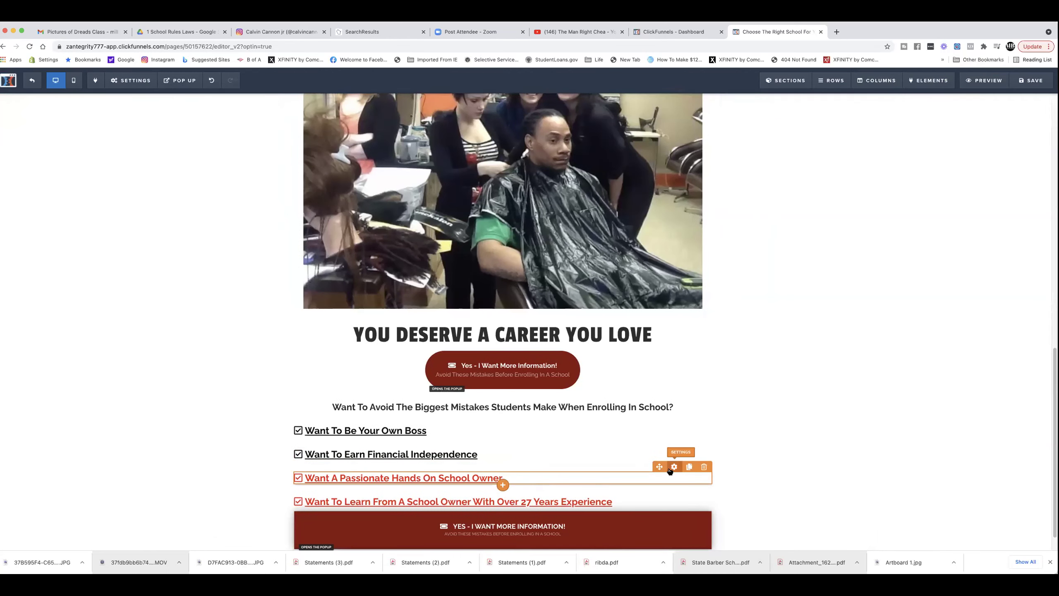
Change the bold and icon colors of the "Want A Passionate Hands On School Owner" line to black #0c0c0c
{"action": "left_click", "coordinate": [674, 466]}
{"action": "left_click", "coordinate": [998, 257]}
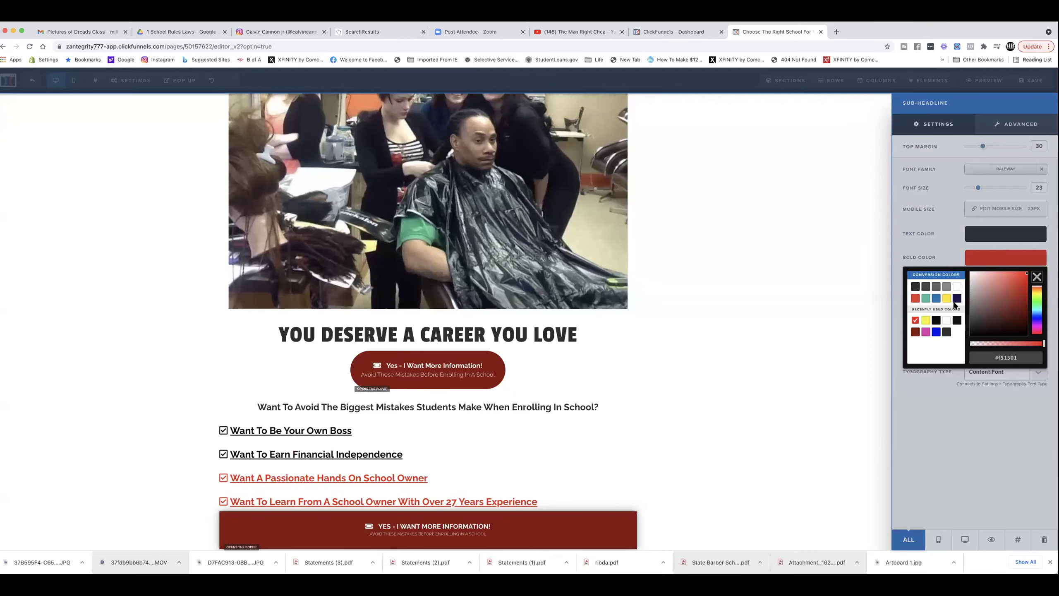
{"action": "left_click", "coordinate": [936, 320]}
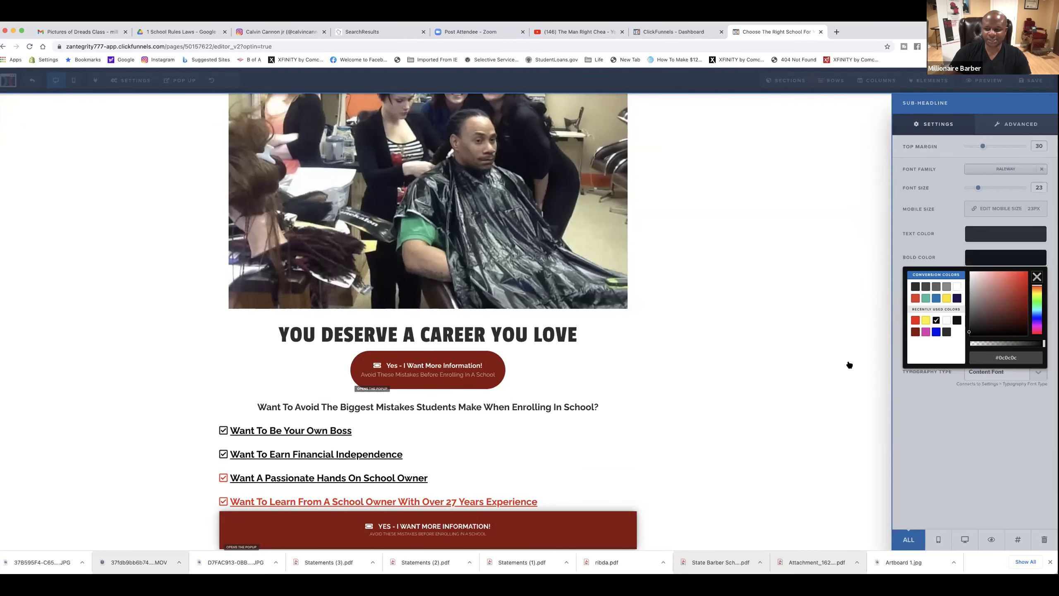
{"action": "left_click", "coordinate": [936, 231]}
{"action": "left_click", "coordinate": [974, 307]}
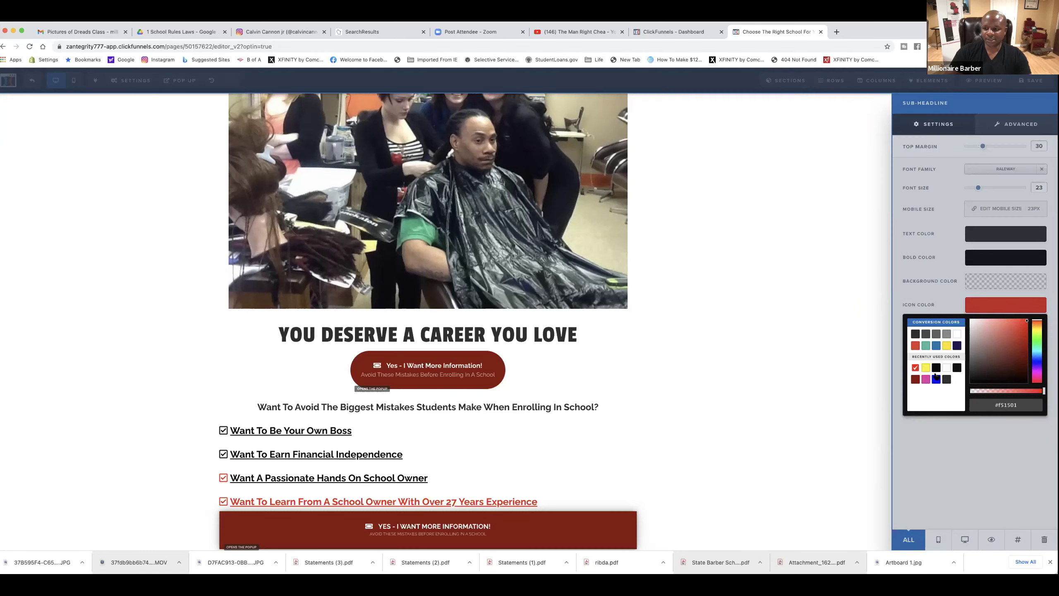
{"action": "left_click", "coordinate": [936, 367]}
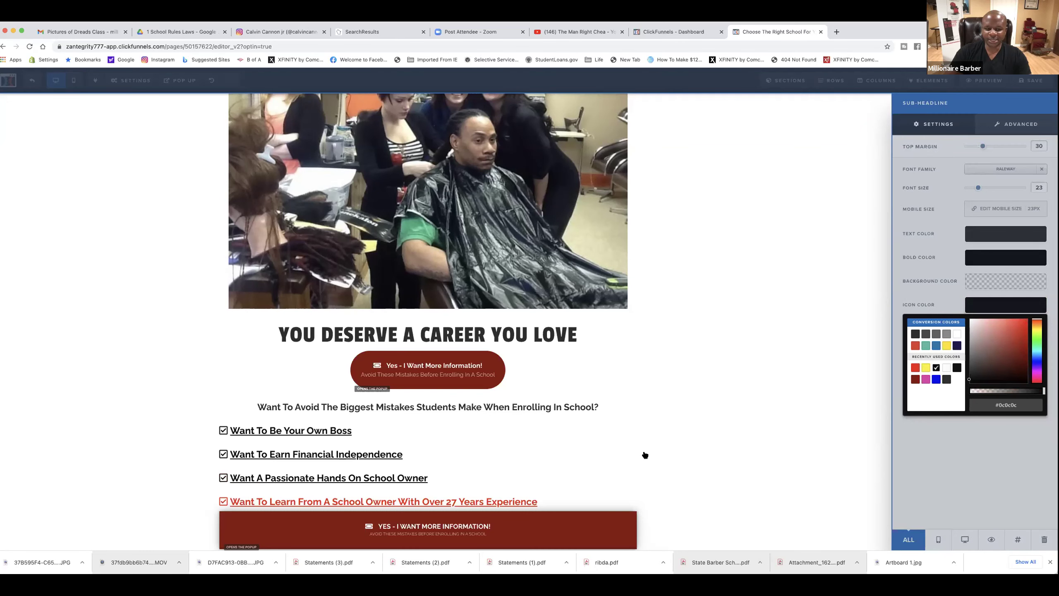
{"action": "left_click", "coordinate": [597, 449]}
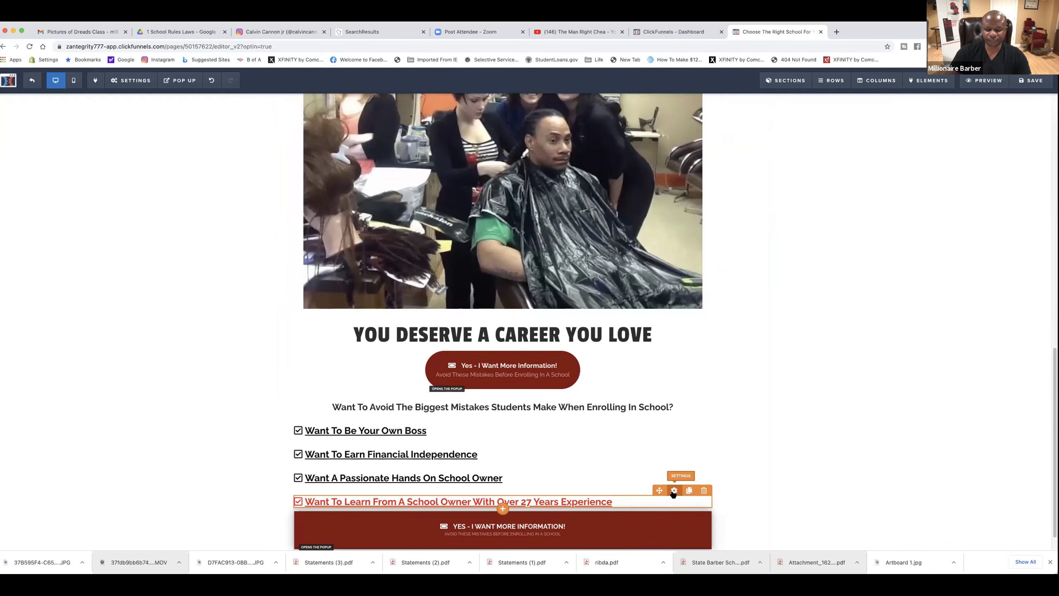
Recolor the bold text and icon of the "Want To Learn From A School Owner With Over 27 Years Experience" line to black
{"action": "left_click", "coordinate": [674, 490]}
{"action": "left_click", "coordinate": [999, 259]}
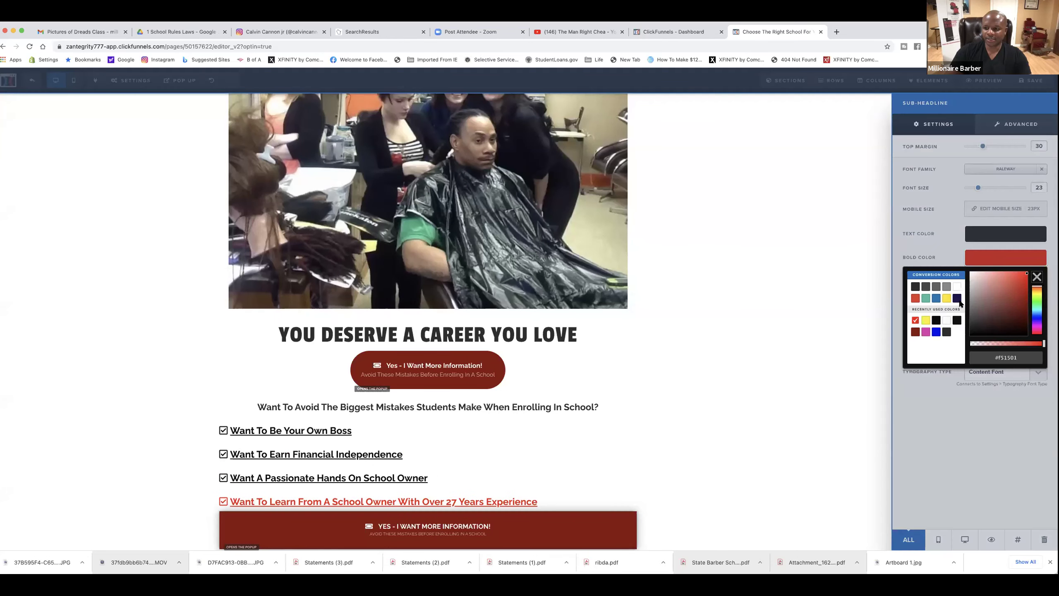
{"action": "left_click", "coordinate": [936, 319]}
{"action": "left_click", "coordinate": [896, 314]}
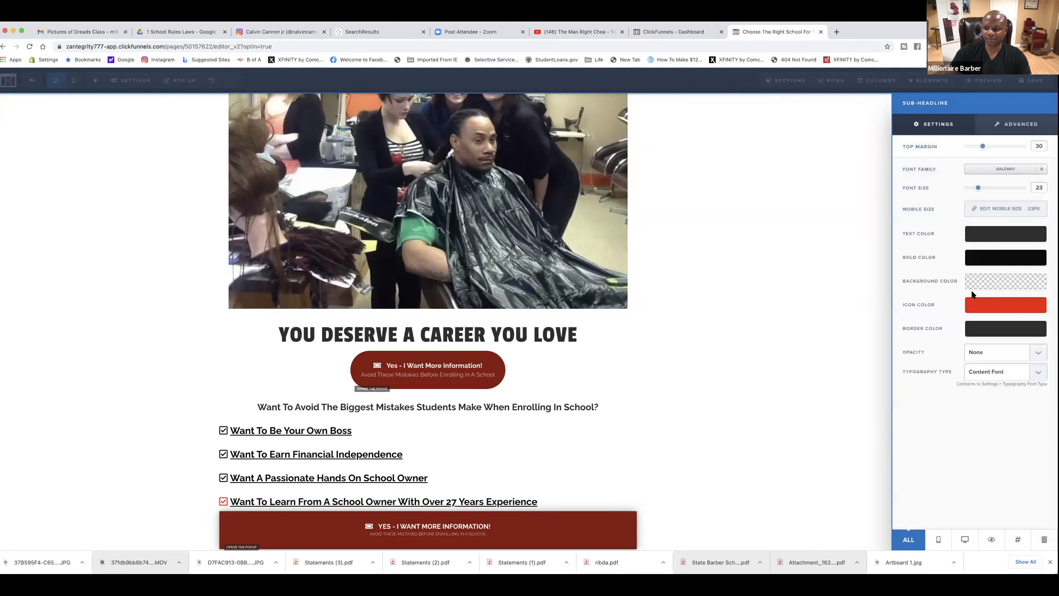
{"action": "left_click", "coordinate": [984, 303]}
{"action": "left_click", "coordinate": [936, 368]}
{"action": "left_click", "coordinate": [746, 384]}
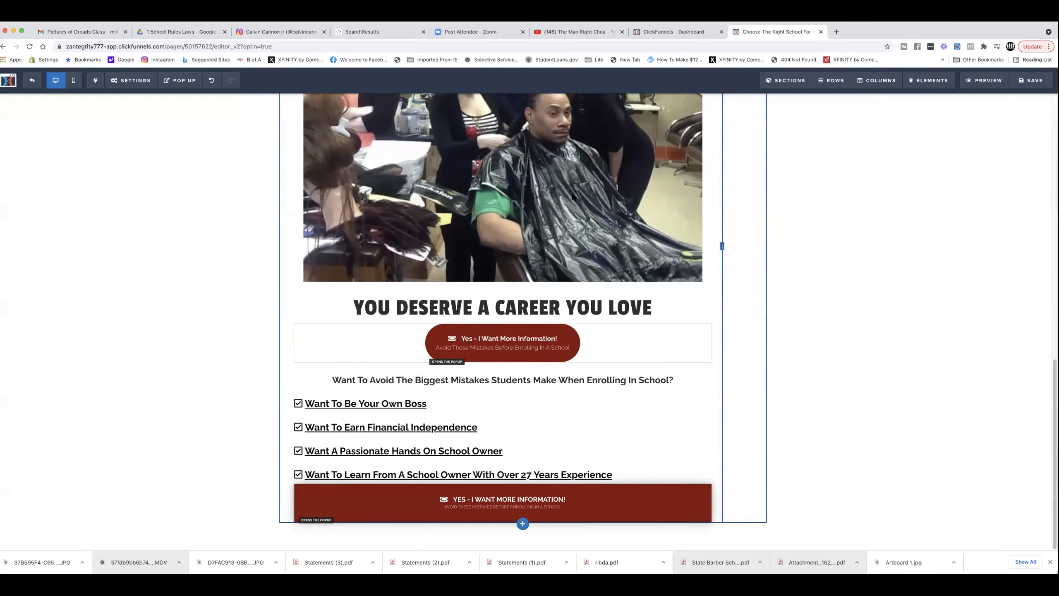
Look over the recolored checklist and the salon photo above it, and save the page
{"action": "scroll", "coordinate": [567, 158], "scroll_direction": "up", "scroll_amount": 1}
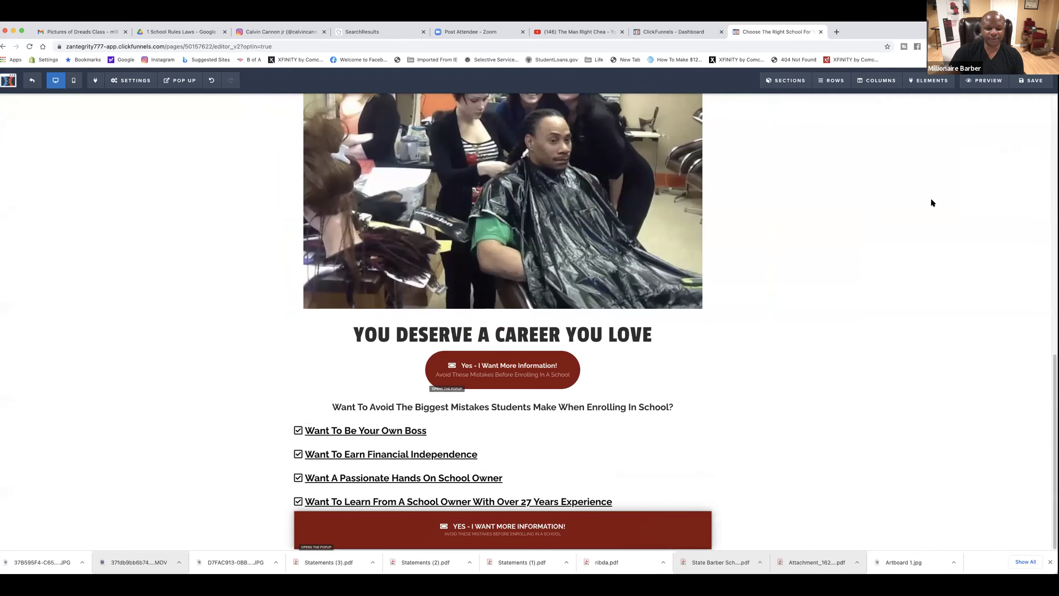
{"action": "scroll", "coordinate": [847, 299], "scroll_direction": "up", "scroll_amount": 10}
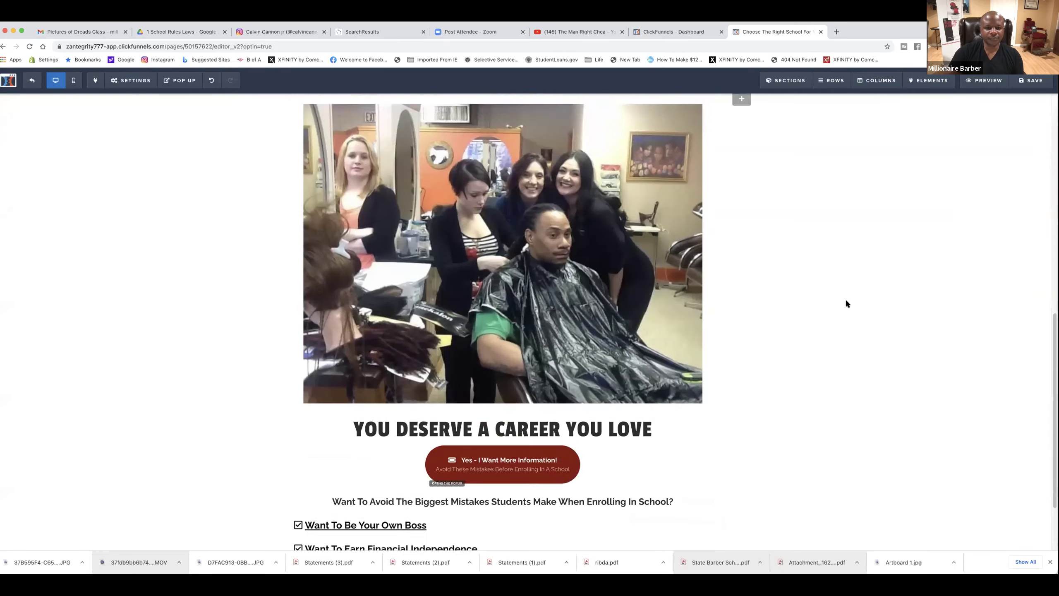
{"action": "scroll", "coordinate": [844, 300], "scroll_direction": "down", "scroll_amount": 10}
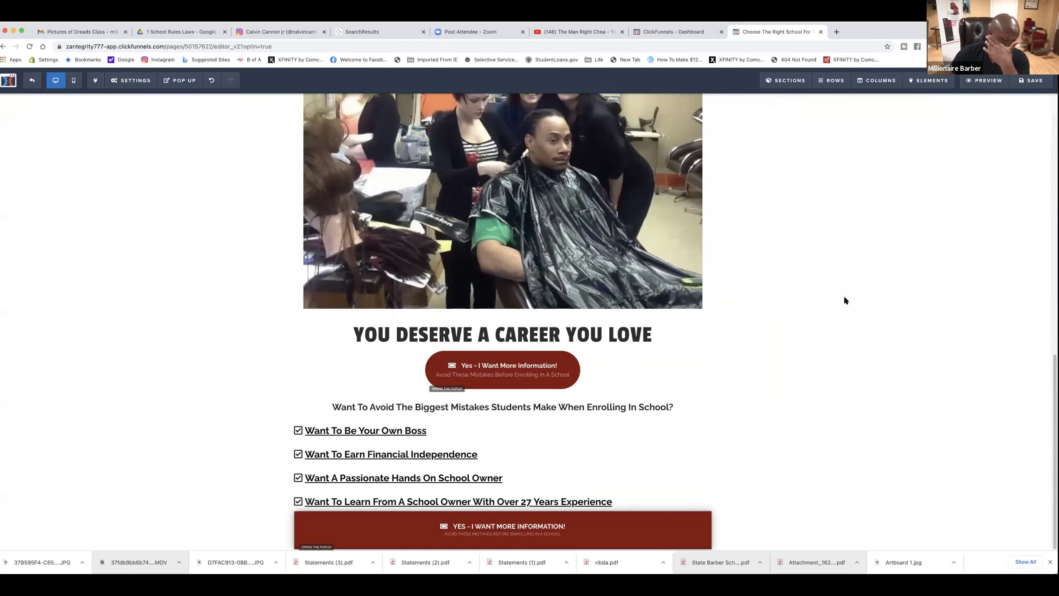
{"action": "left_click", "coordinate": [1031, 81]}
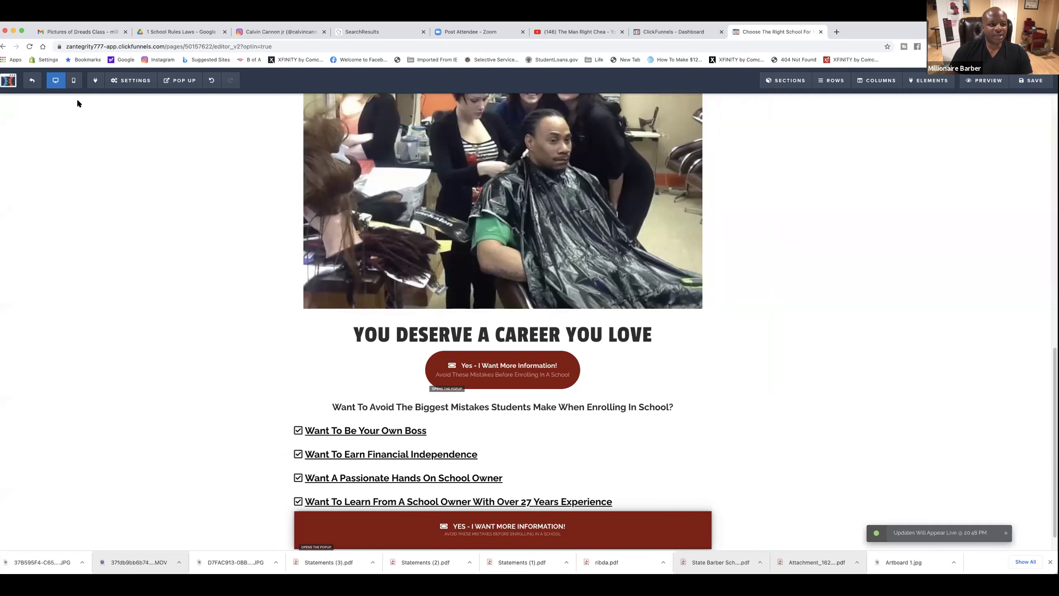
Set the author in the page's SEO meta data to Zantegrity Academy
{"action": "left_click", "coordinate": [126, 86]}
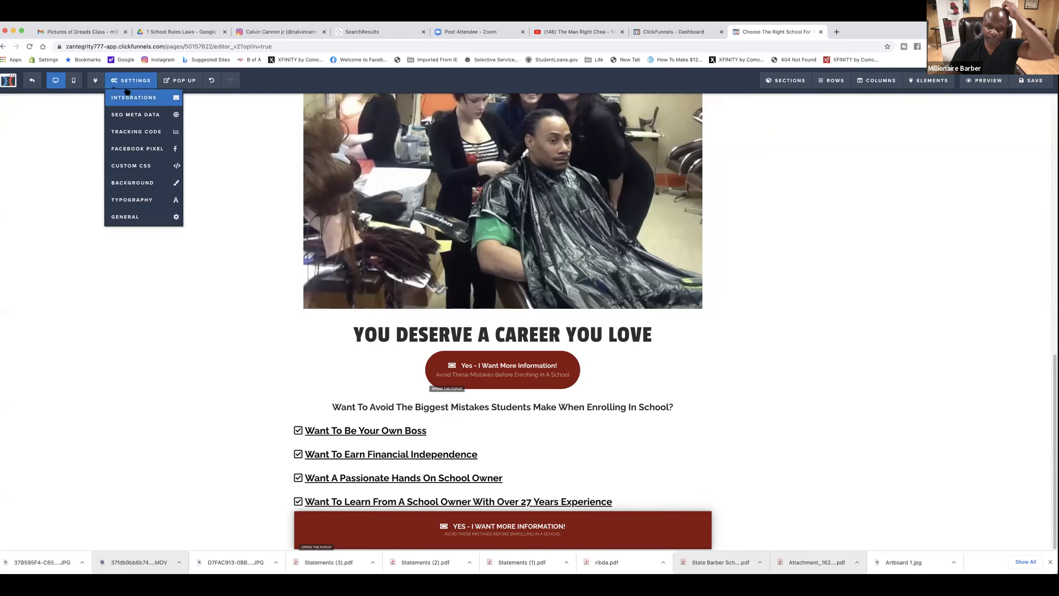
{"action": "left_click", "coordinate": [130, 117]}
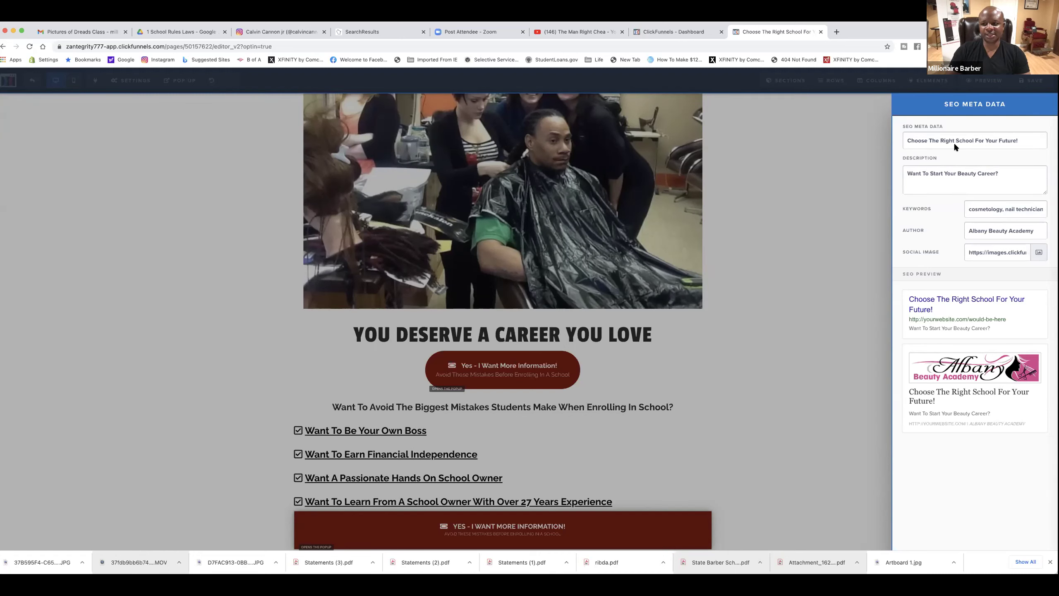
{"action": "triple_click", "coordinate": [997, 230]}
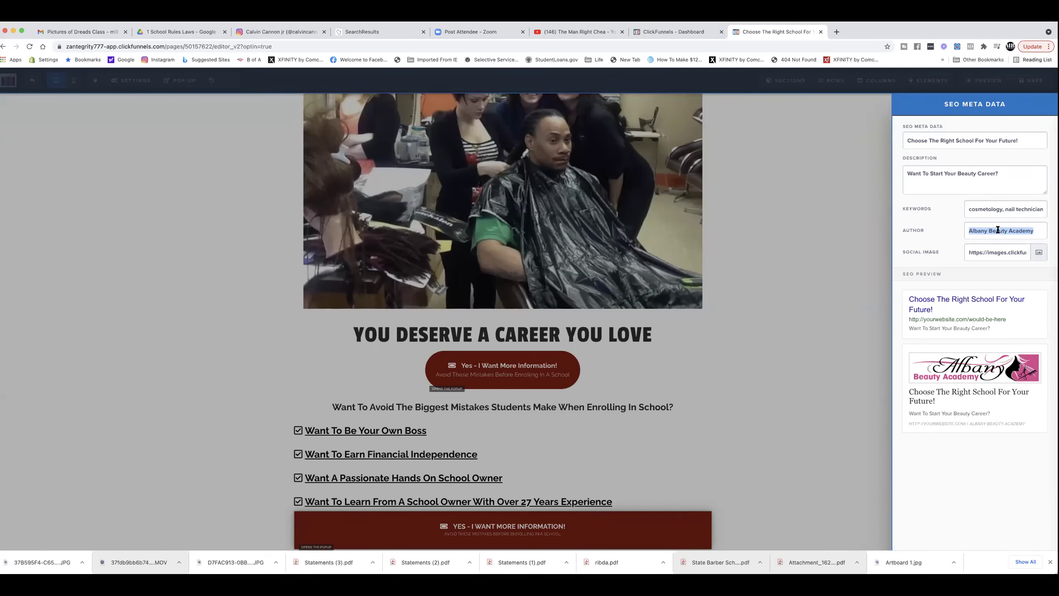
{"action": "type", "text": "Zd"}
{"action": "key", "text": "BackSpace"}
{"action": "type", "text": "antegrity Academy"}
Replace the SEO social image with the uploaded rhinestone-framed portrait on a dark red background, check its SEO preview, and save the page
{"action": "left_click", "coordinate": [1037, 253]}
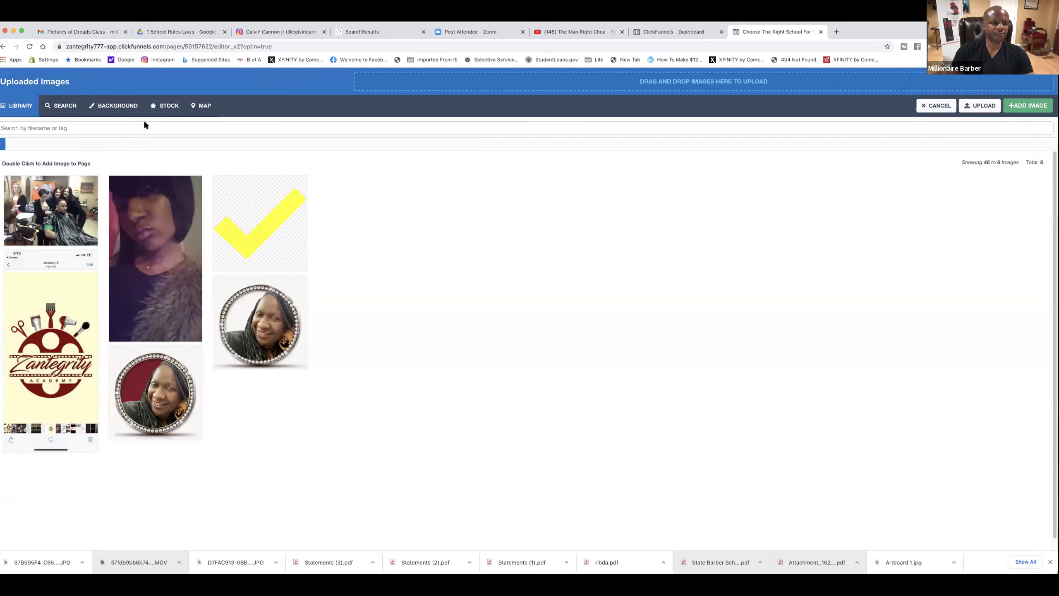
{"action": "double_click", "coordinate": [157, 378]}
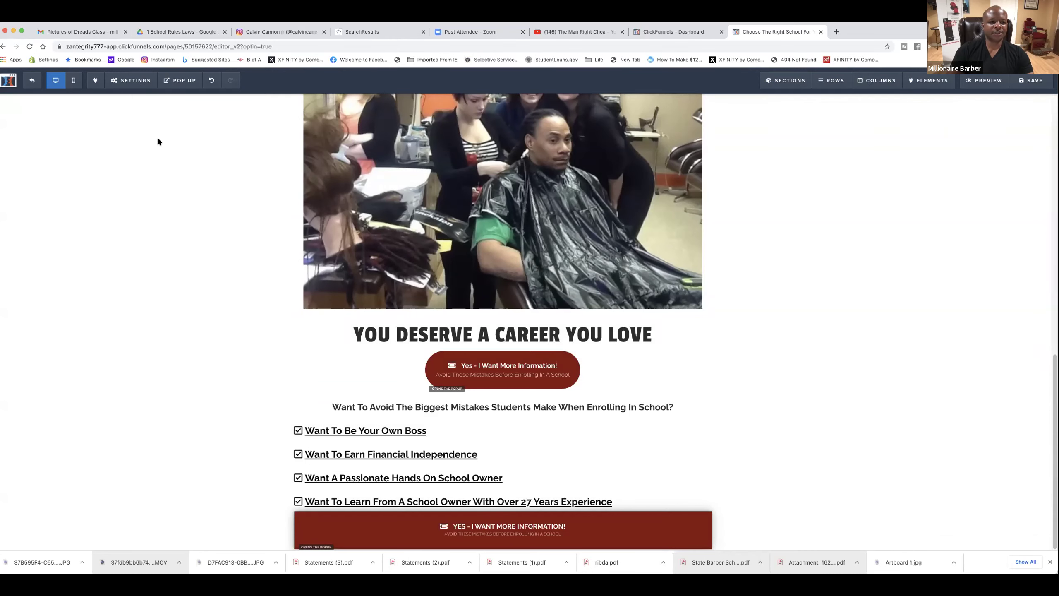
{"action": "mouse_move", "coordinate": [129, 80]}
{"action": "left_click", "coordinate": [126, 111]}
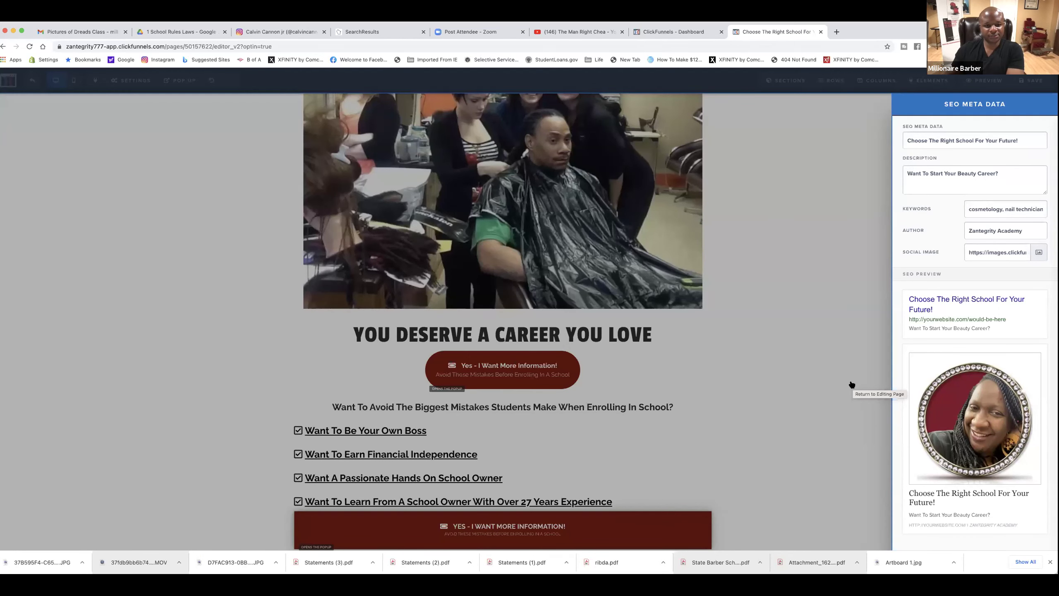
{"action": "left_click", "coordinate": [786, 299]}
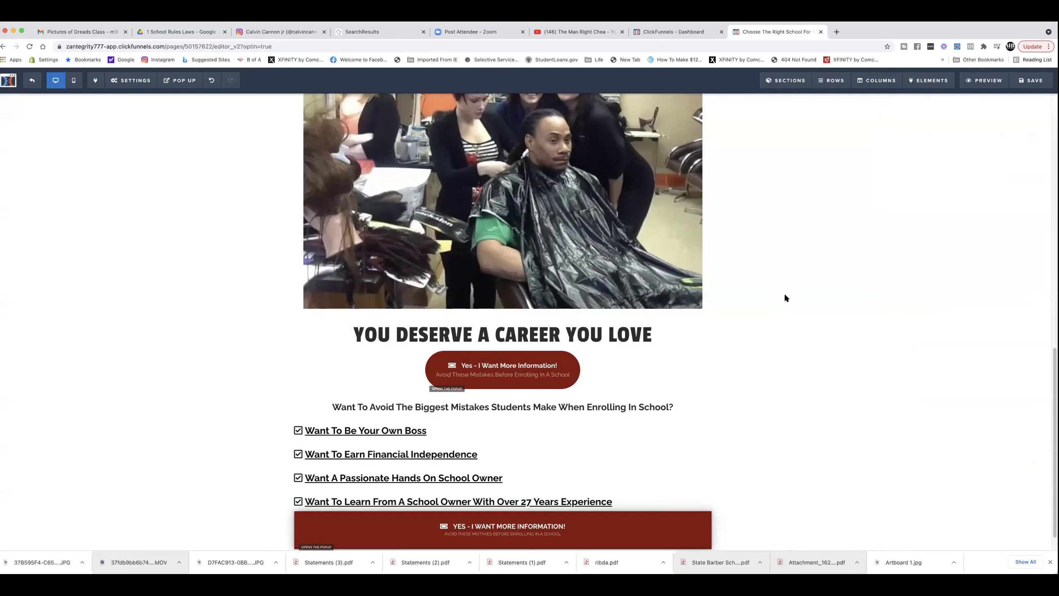
{"action": "key", "text": "super+s"}
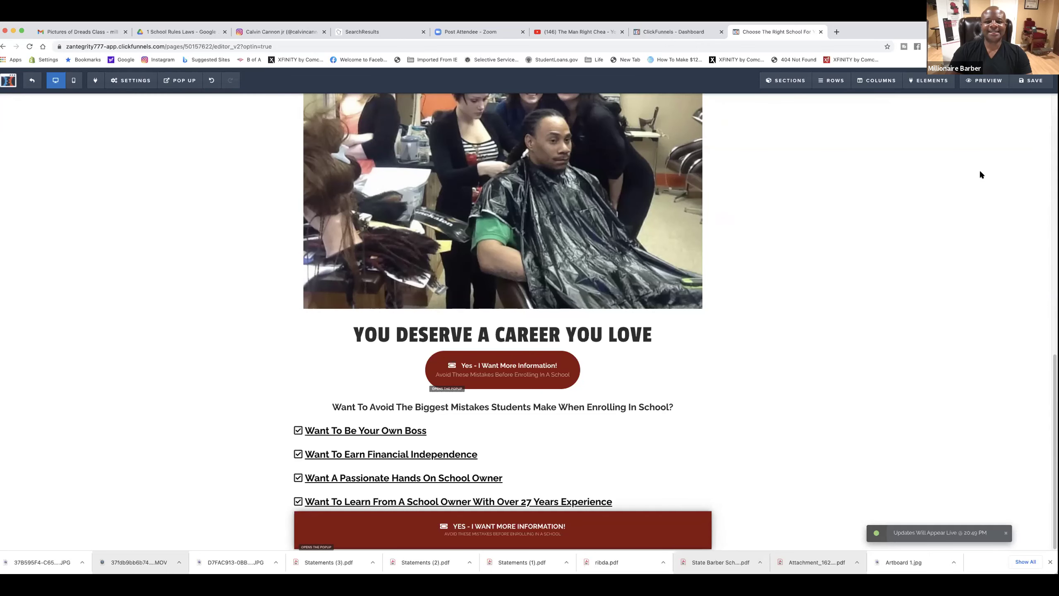
{"action": "scroll", "coordinate": [708, 378], "scroll_direction": "up", "scroll_amount": 10}
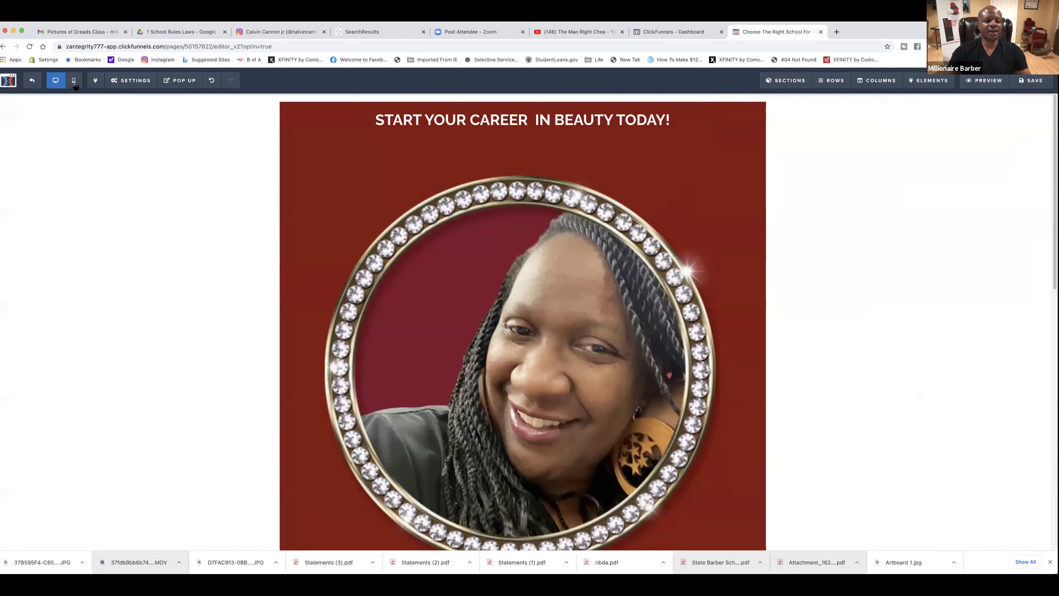
Review the whole registration page in the mobile layout, from the header portrait to the last information button, and save it
{"action": "left_click", "coordinate": [74, 85]}
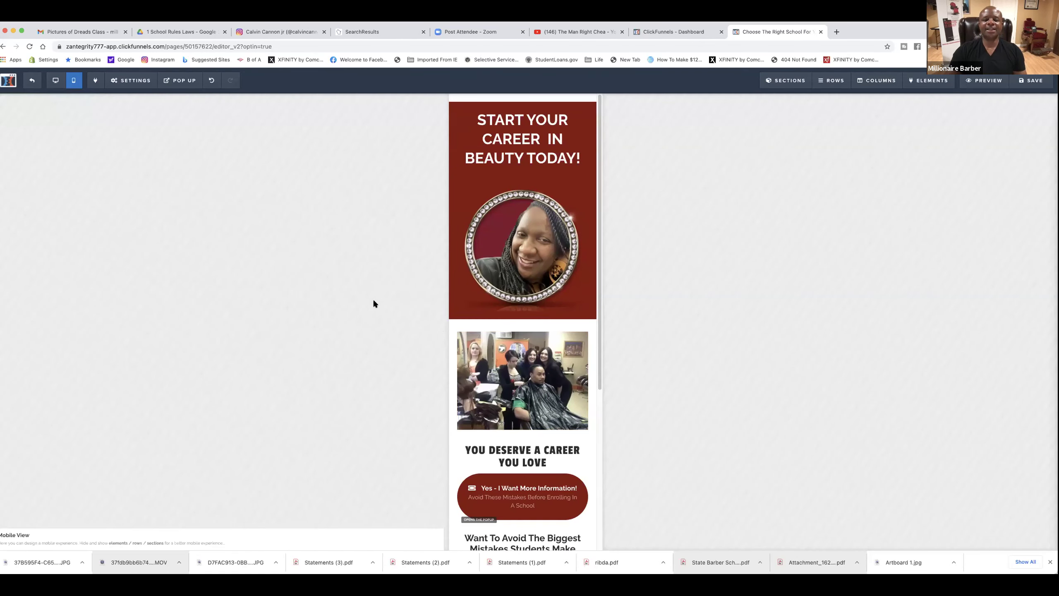
{"action": "mouse_move", "coordinate": [531, 282]}
{"action": "scroll", "coordinate": [531, 282], "scroll_direction": "down", "scroll_amount": 1}
{"action": "scroll", "coordinate": [531, 282], "scroll_direction": "down", "scroll_amount": 1}
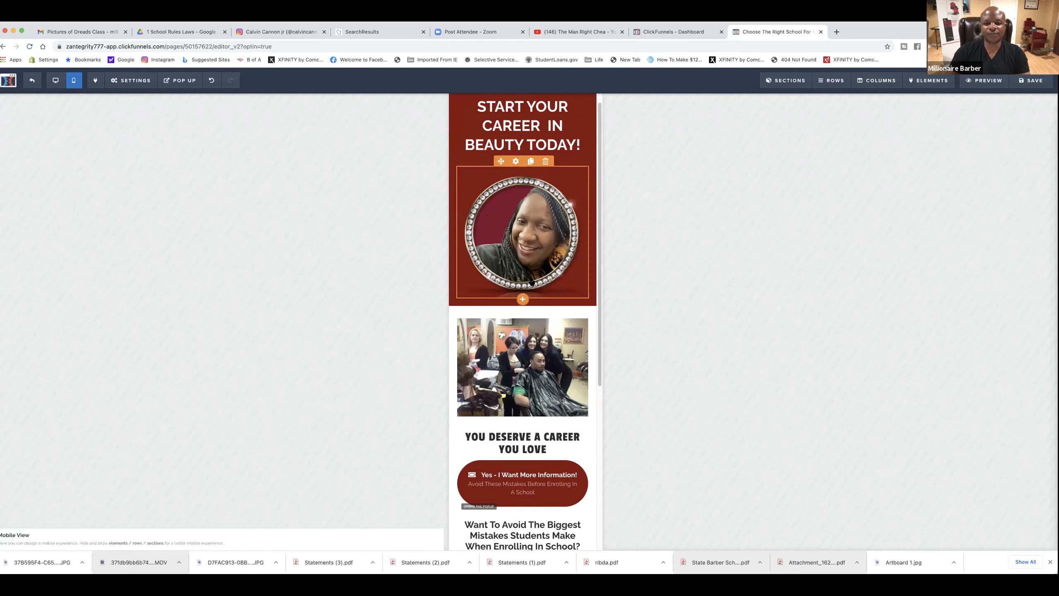
{"action": "scroll", "coordinate": [531, 282], "scroll_direction": "down", "scroll_amount": 5}
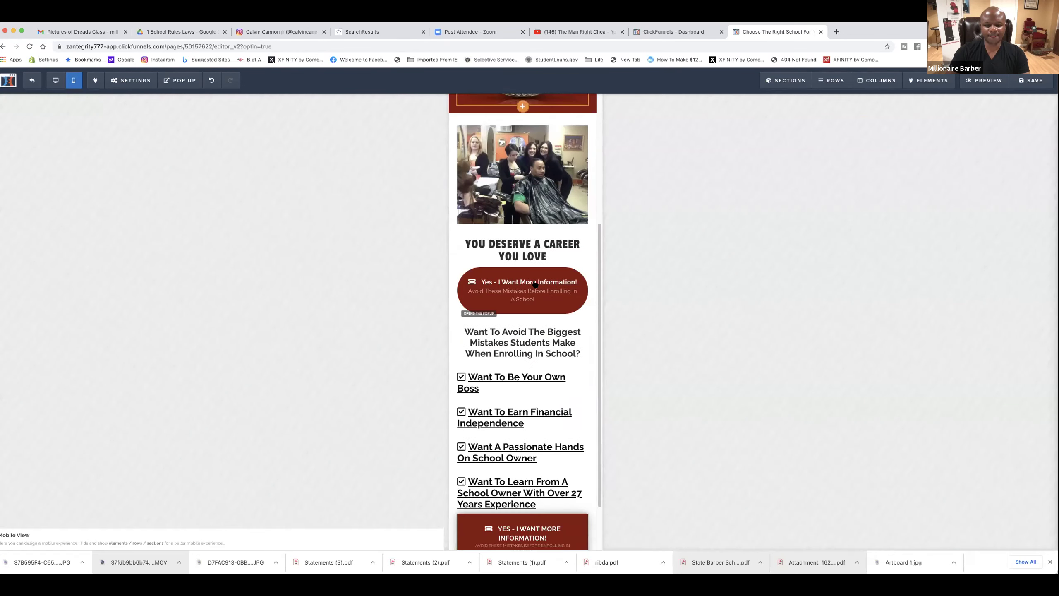
{"action": "scroll", "coordinate": [535, 283], "scroll_direction": "down", "scroll_amount": 2}
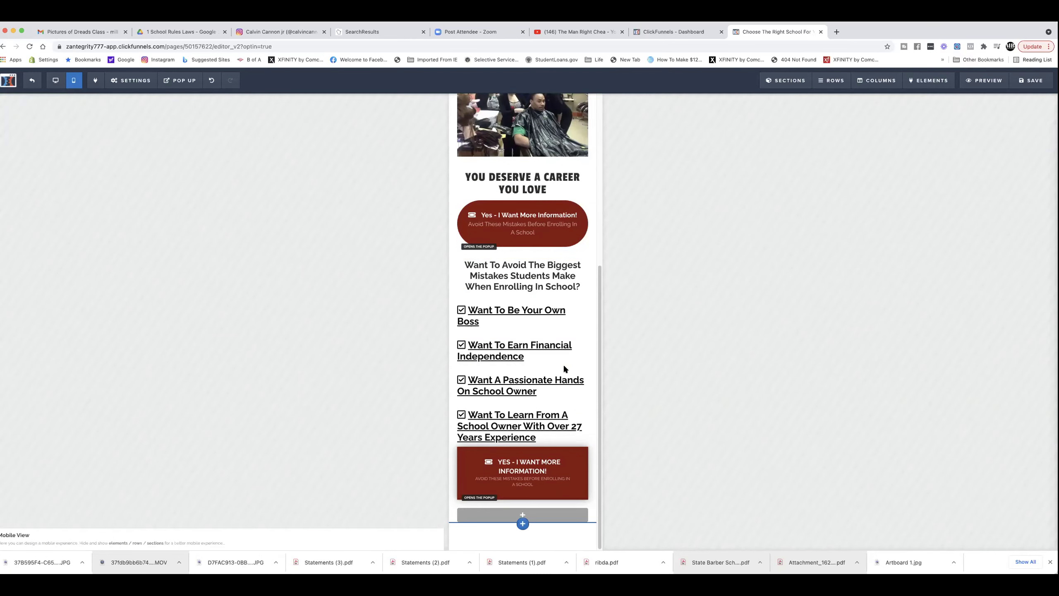
{"action": "scroll", "coordinate": [562, 364], "scroll_direction": "up", "scroll_amount": 7}
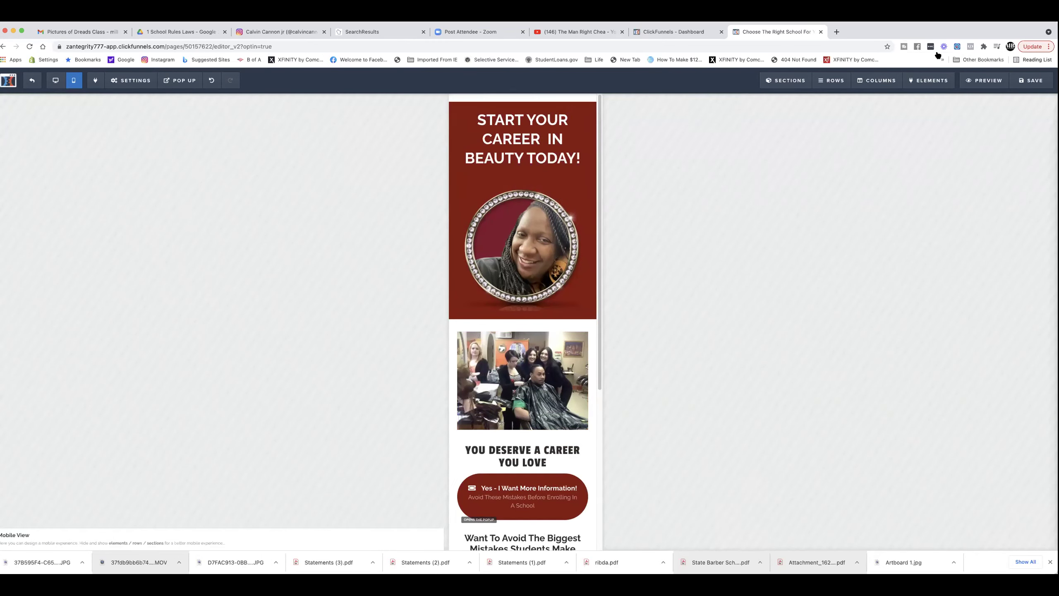
{"action": "left_click", "coordinate": [1028, 81]}
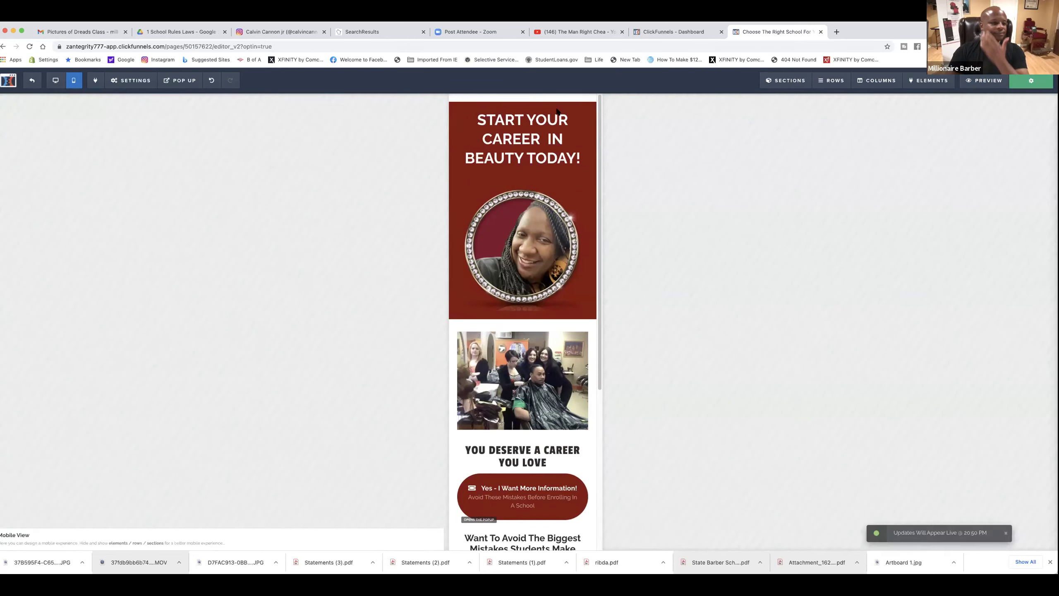
Return to the funnel, open the third step (Albany Beauty Academy testimonials), and look over its published page
{"action": "left_click", "coordinate": [33, 82]}
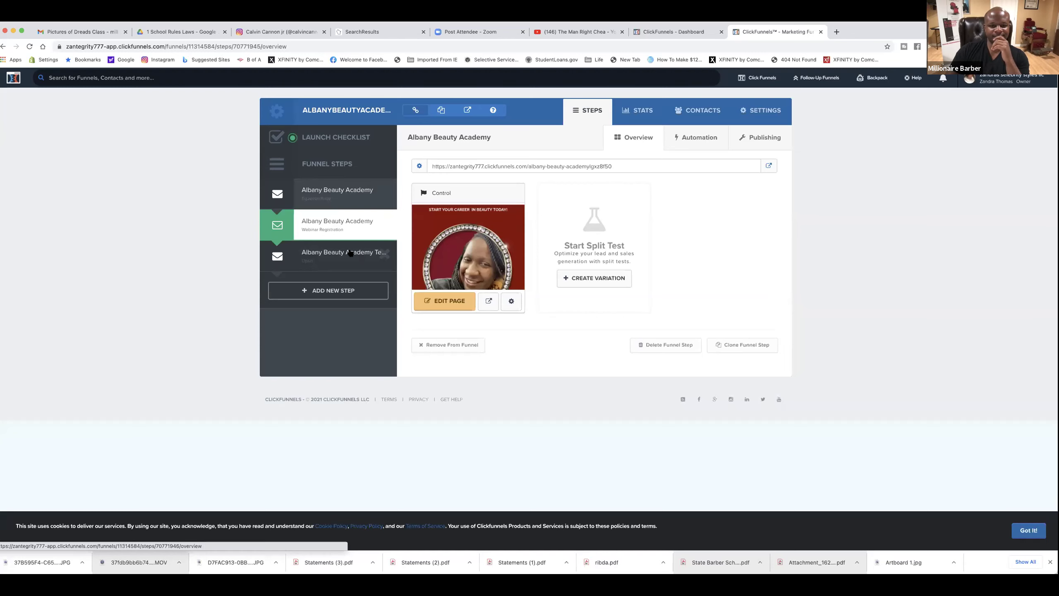
{"action": "left_click", "coordinate": [345, 255]}
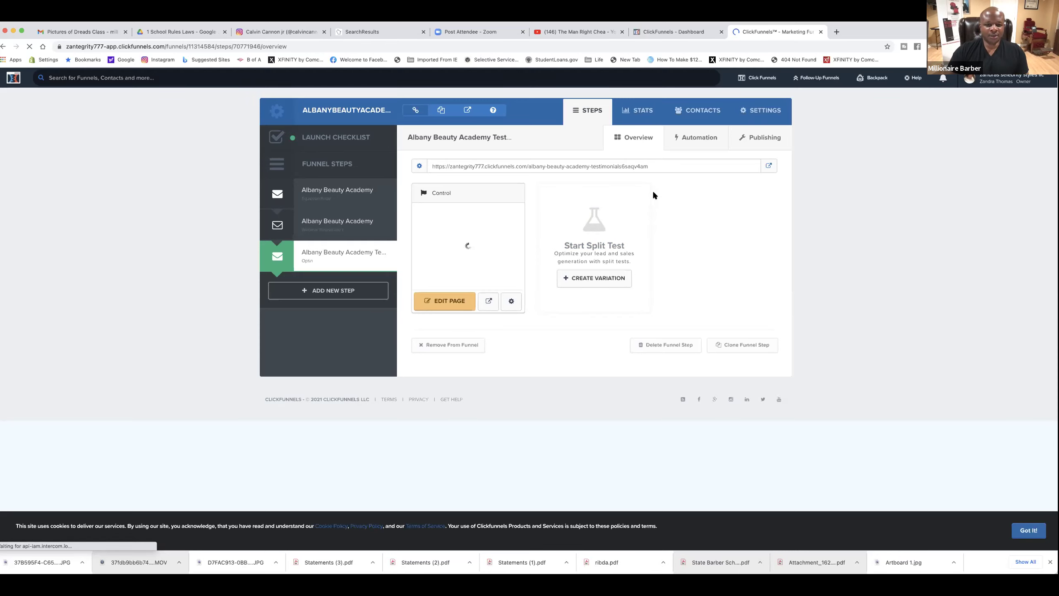
{"action": "left_click", "coordinate": [769, 167]}
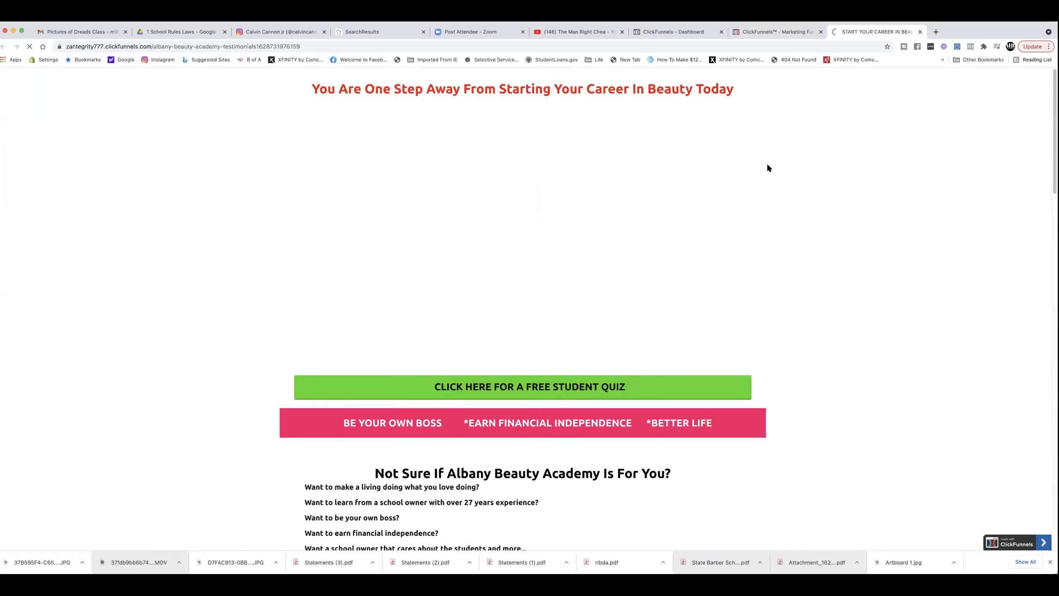
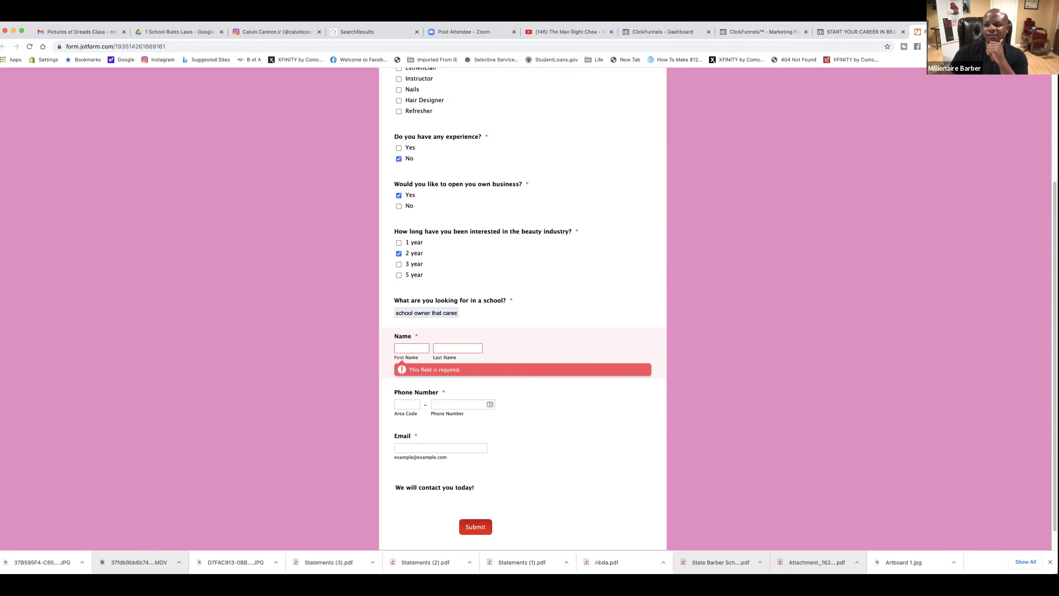
{"action": "left_click", "coordinate": [860, 31]}
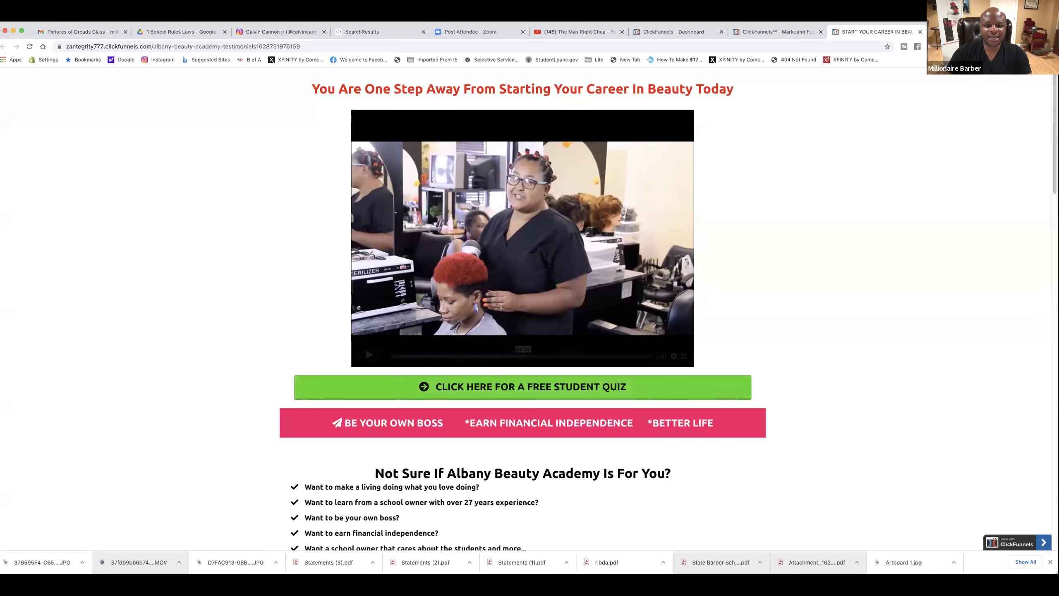
{"action": "mouse_move", "coordinate": [616, 161]}
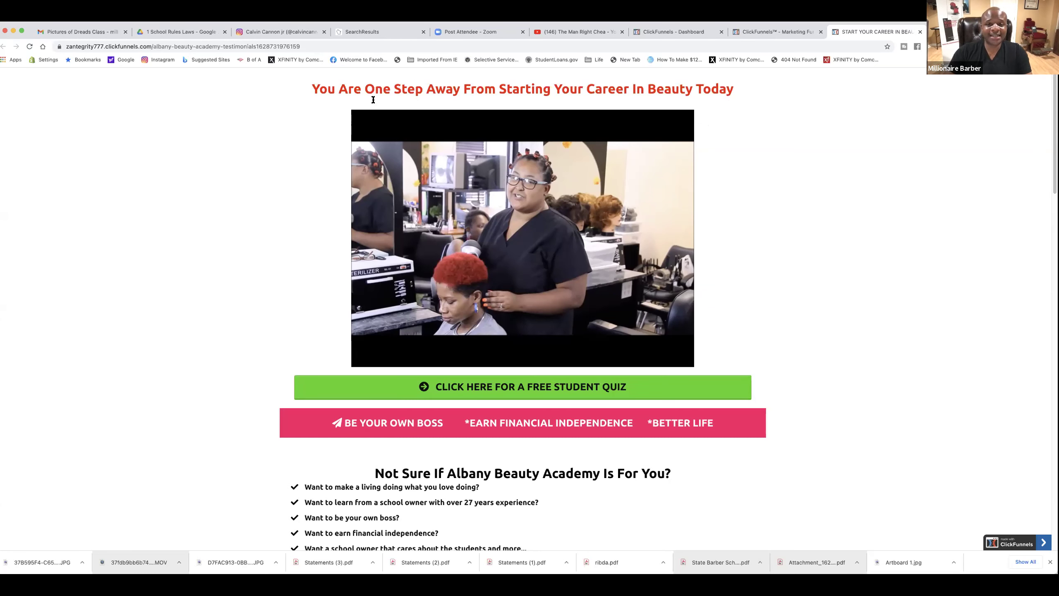
{"action": "left_click", "coordinate": [918, 32]}
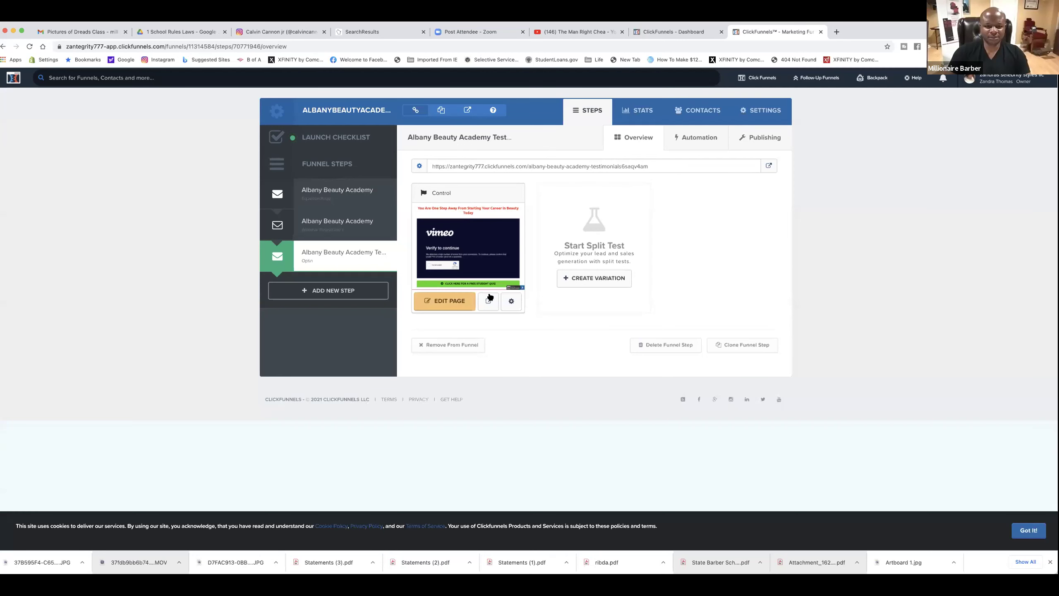
Edit the testimonials page and insert the uploaded salon photo as an image between the main headline and the video
{"action": "left_click", "coordinate": [446, 305]}
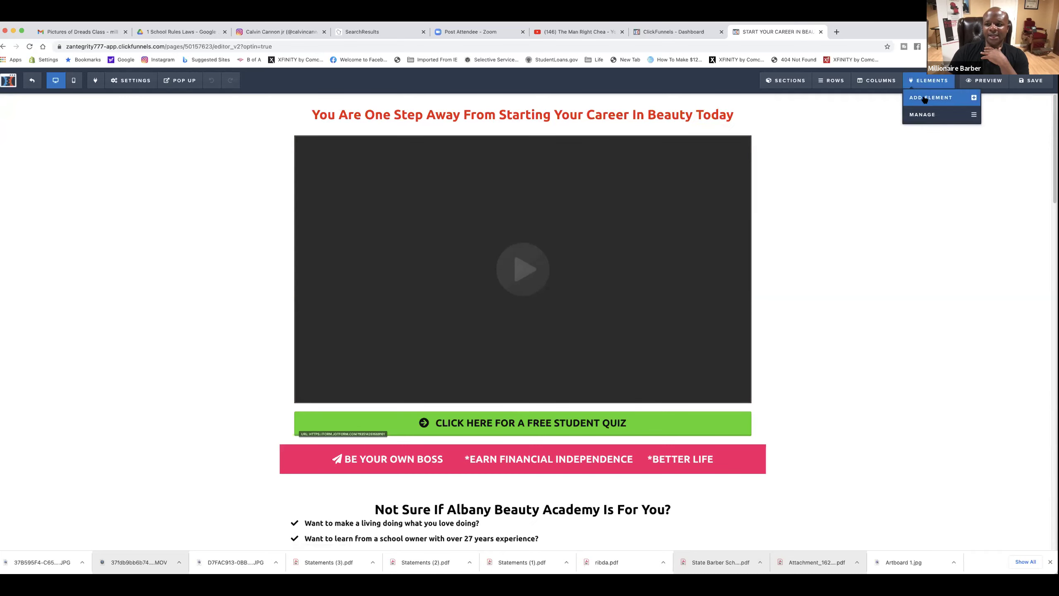
{"action": "left_click", "coordinate": [924, 99]}
{"action": "mouse_move", "coordinate": [910, 324]}
{"action": "left_mouse_down"}
{"action": "mouse_move", "coordinate": [778, 232]}
{"action": "mouse_move", "coordinate": [640, 159]}
{"action": "mouse_move", "coordinate": [600, 121]}
{"action": "left_mouse_up"}
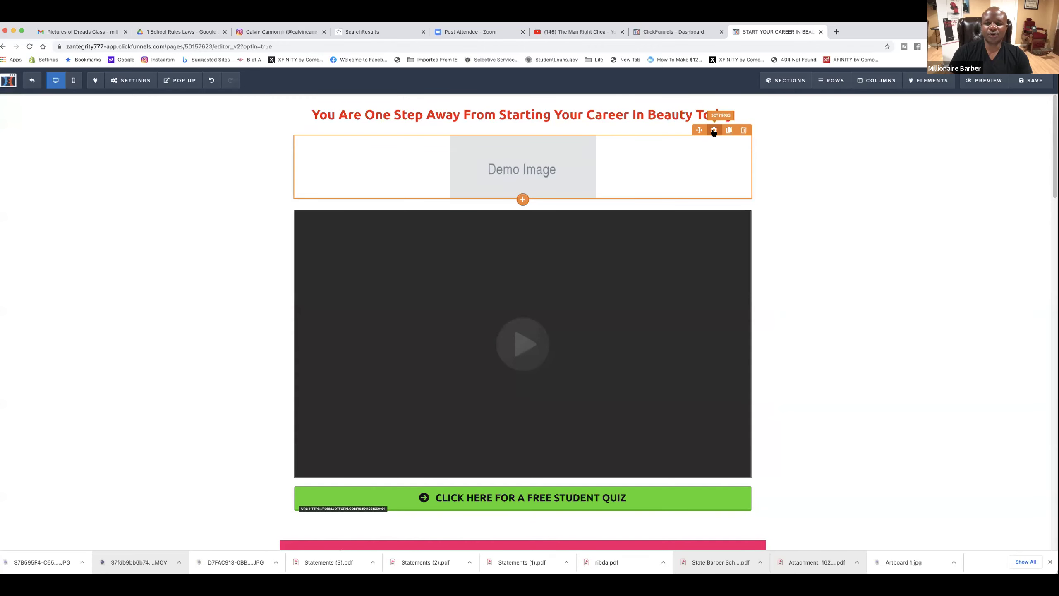
{"action": "left_click", "coordinate": [713, 131]}
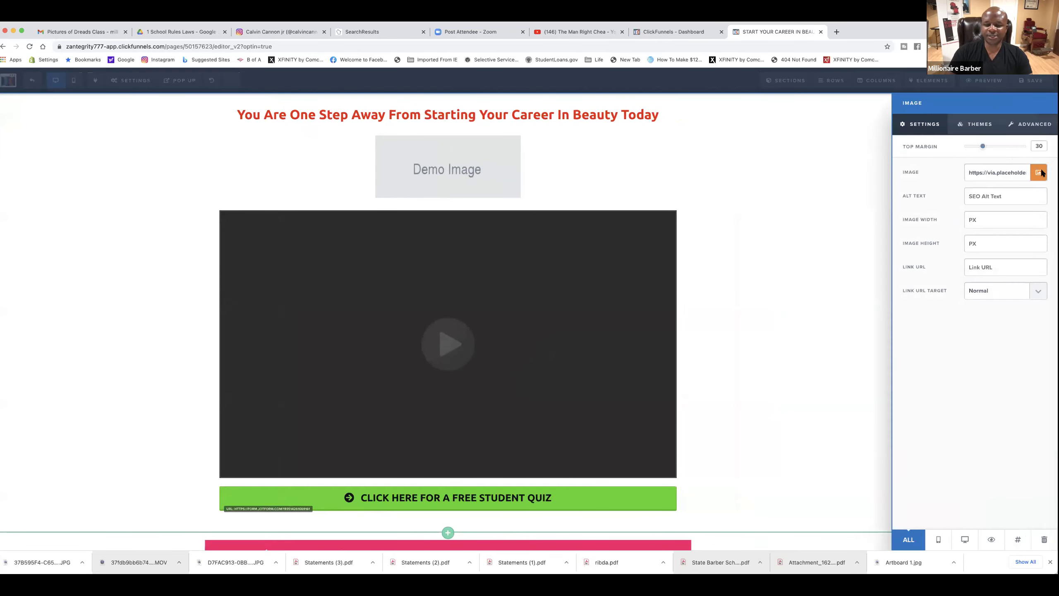
{"action": "left_click", "coordinate": [1040, 172]}
{"action": "left_click", "coordinate": [37, 195]}
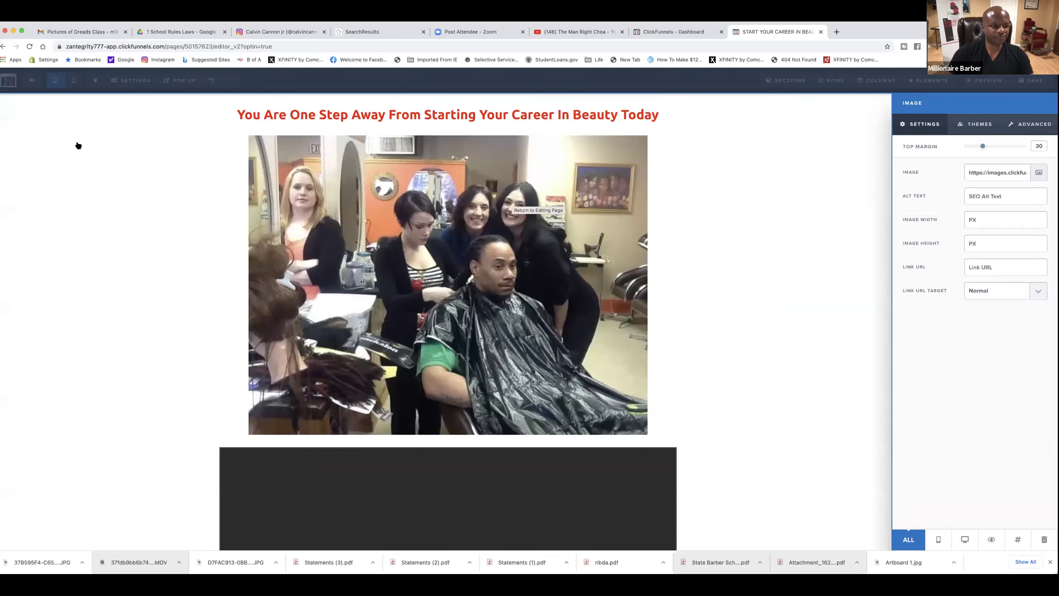
Switch to Gmail, download the second and third photos from the "Pictures of Dreads Class" email, and return to the page editor
{"action": "left_click", "coordinate": [94, 32]}
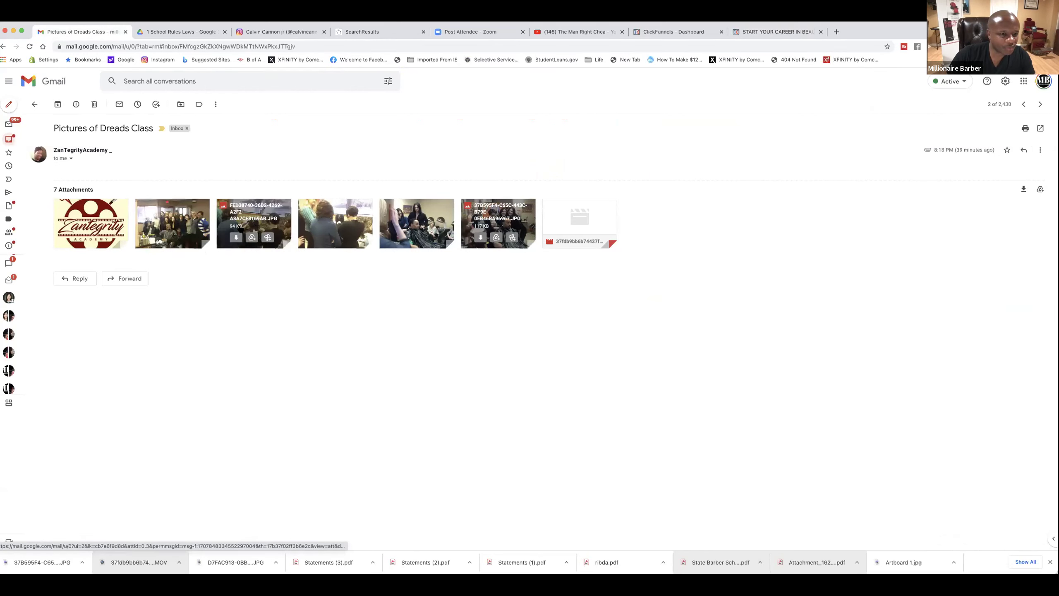
{"action": "left_click", "coordinate": [235, 237]}
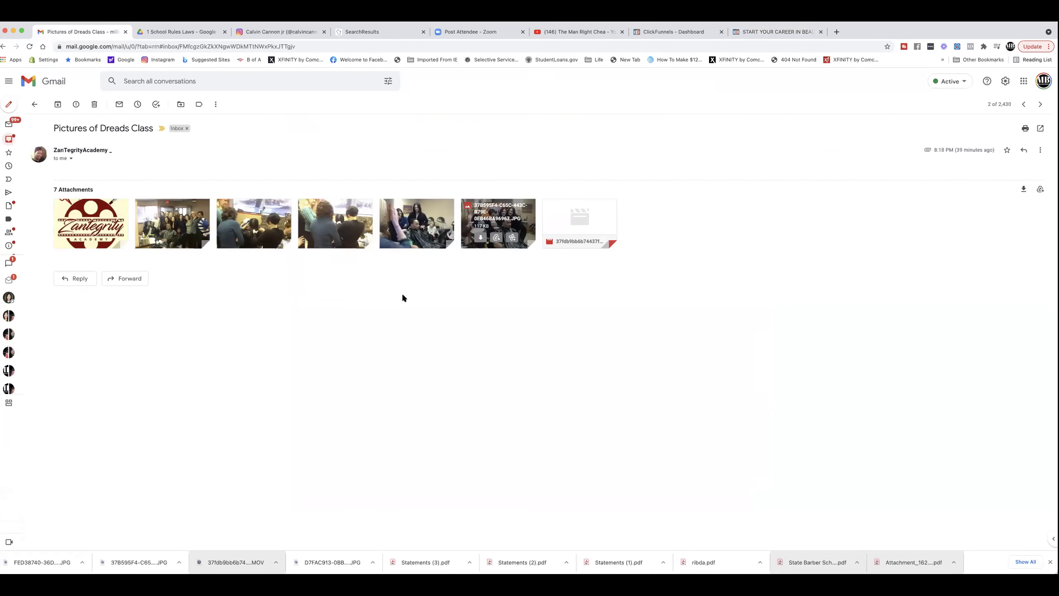
{"action": "mouse_move", "coordinate": [154, 238]}
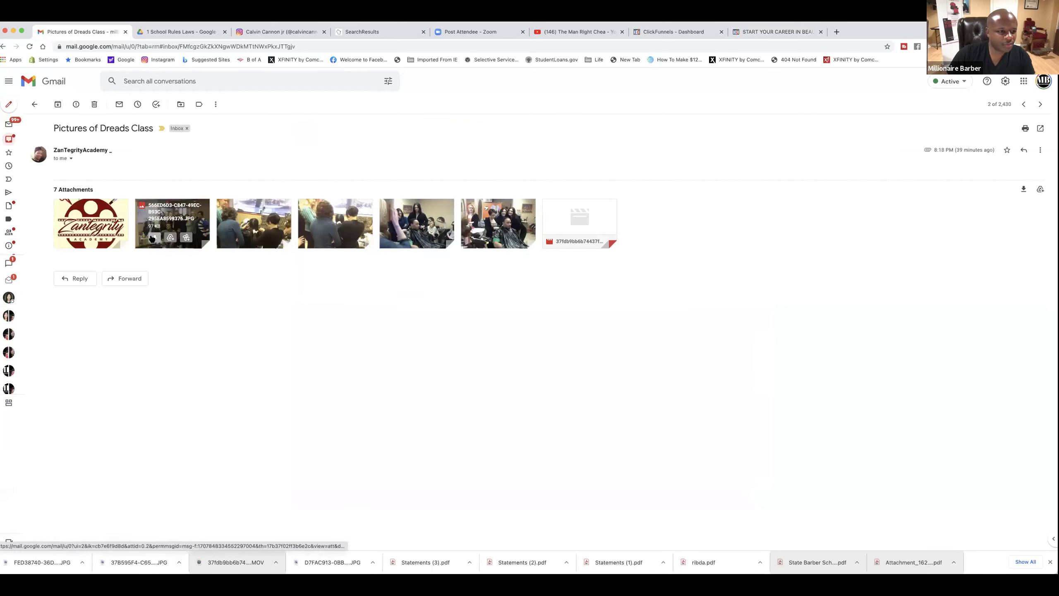
{"action": "left_click", "coordinate": [154, 238]}
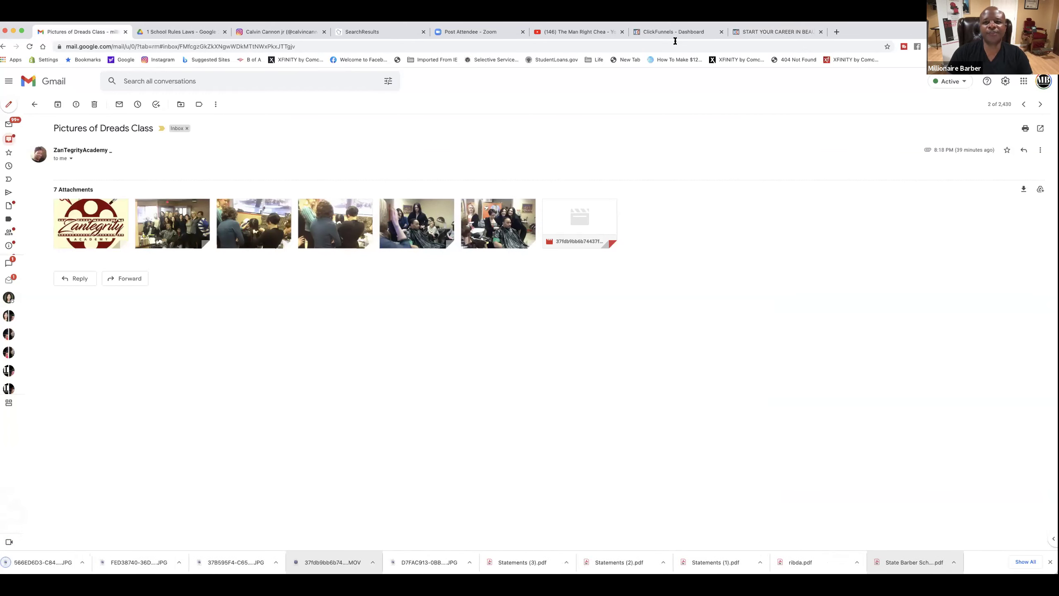
{"action": "left_click", "coordinate": [749, 34]}
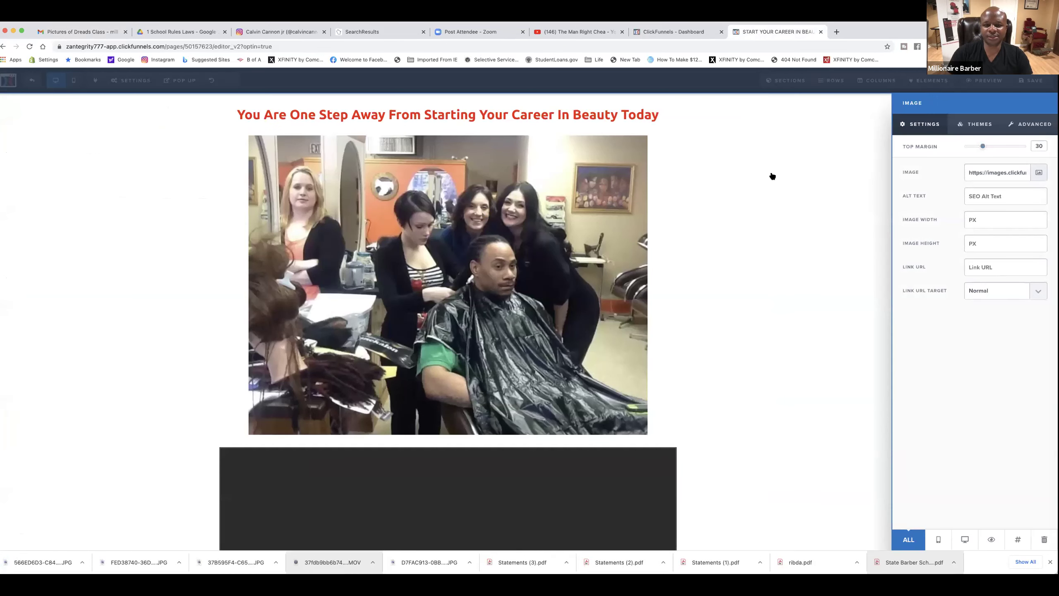
Remove the video below the salon photo, and recolor the first free student quiz button to #87160c with white text
{"action": "scroll", "coordinate": [735, 199], "scroll_direction": "down", "scroll_amount": 5}
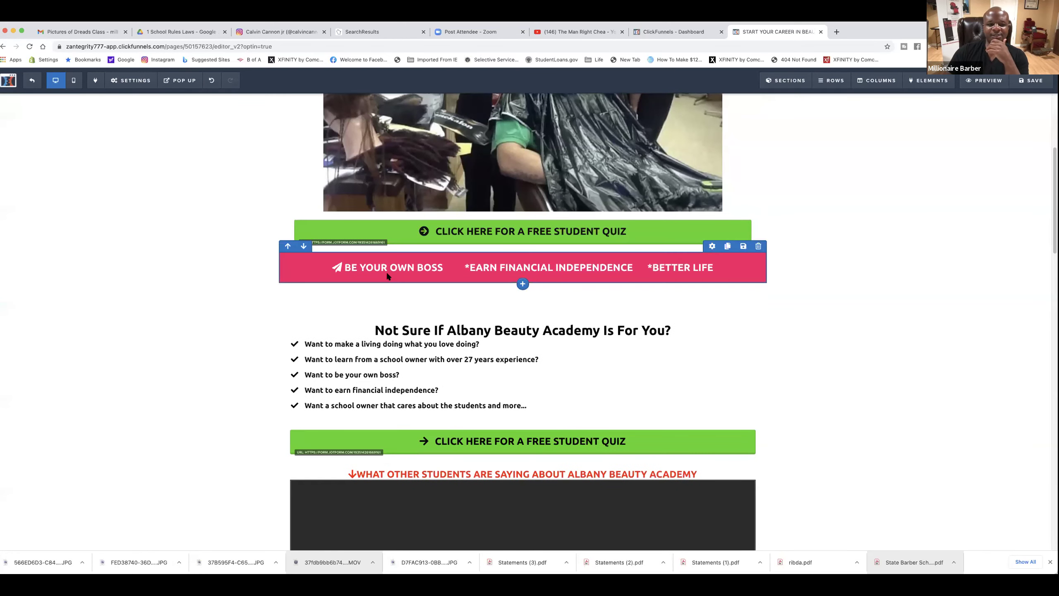
{"action": "scroll", "coordinate": [659, 250], "scroll_direction": "up", "scroll_amount": 2}
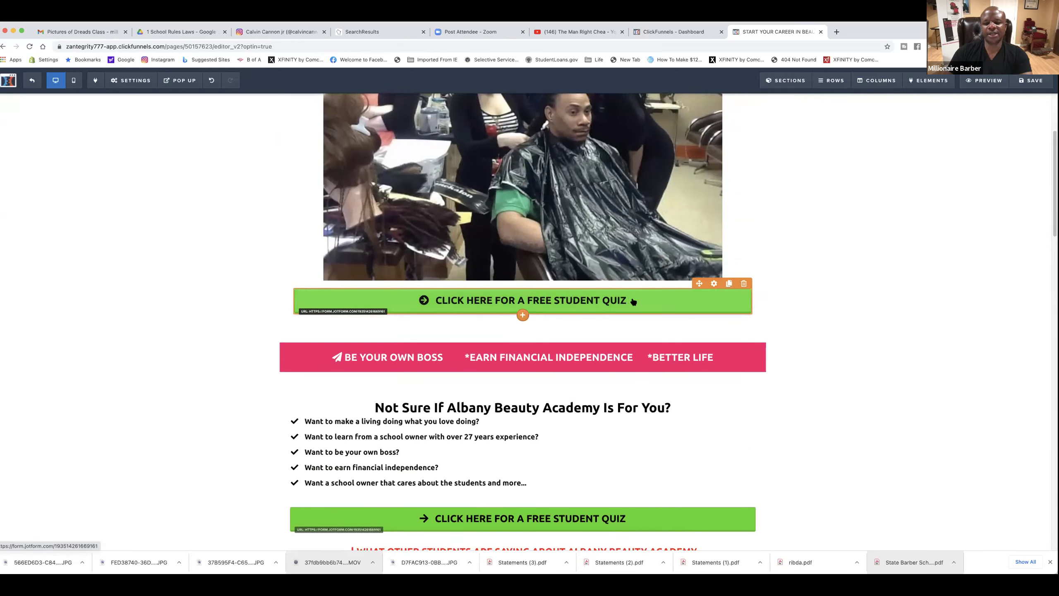
{"action": "left_click", "coordinate": [713, 292]}
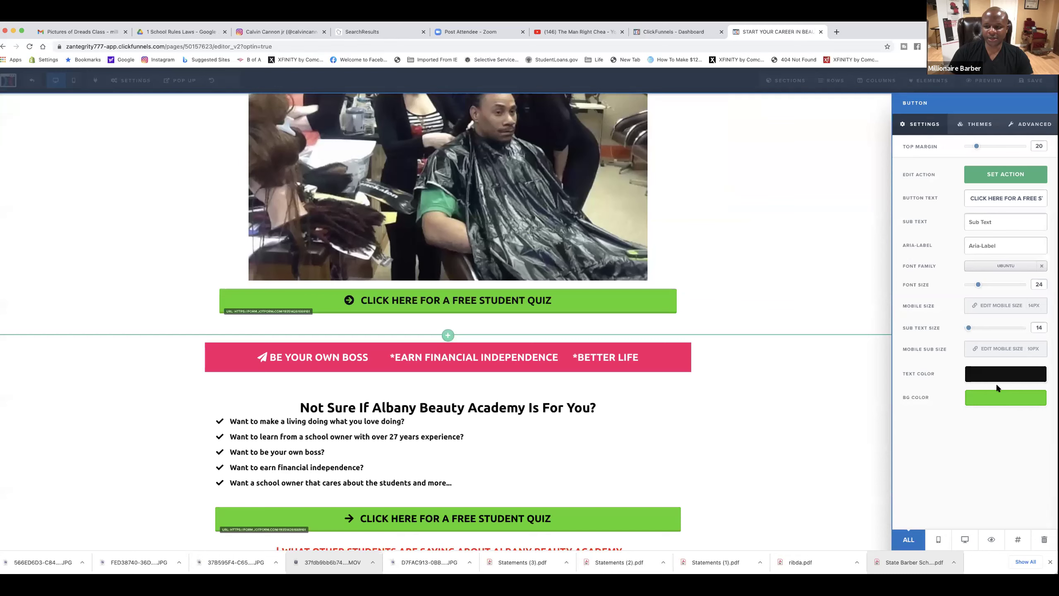
{"action": "left_click", "coordinate": [1008, 400]}
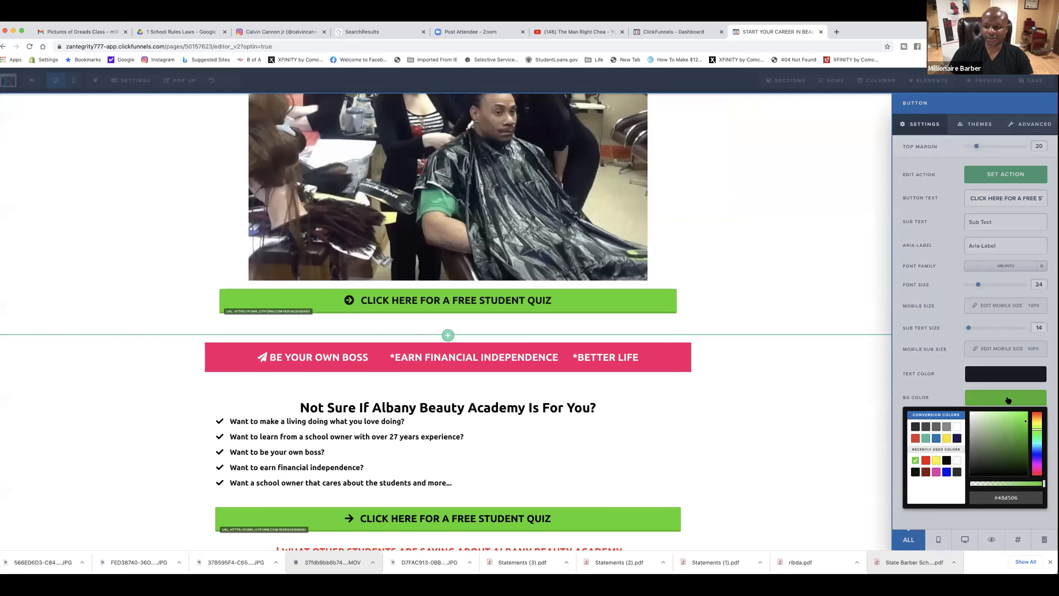
{"action": "left_click", "coordinate": [925, 472]}
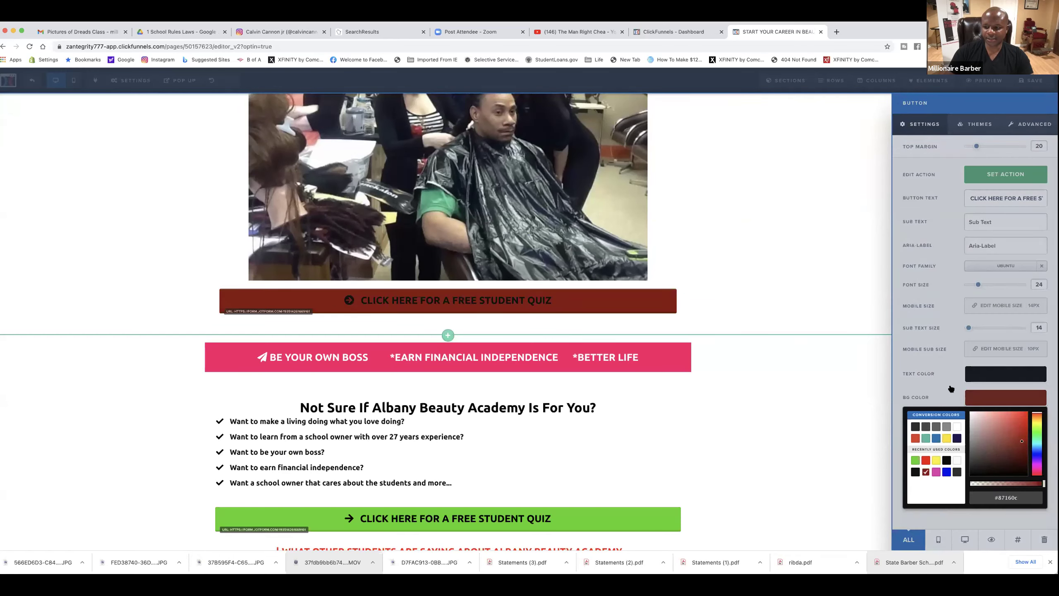
{"action": "left_click", "coordinate": [951, 388]}
{"action": "left_click", "coordinate": [978, 377]}
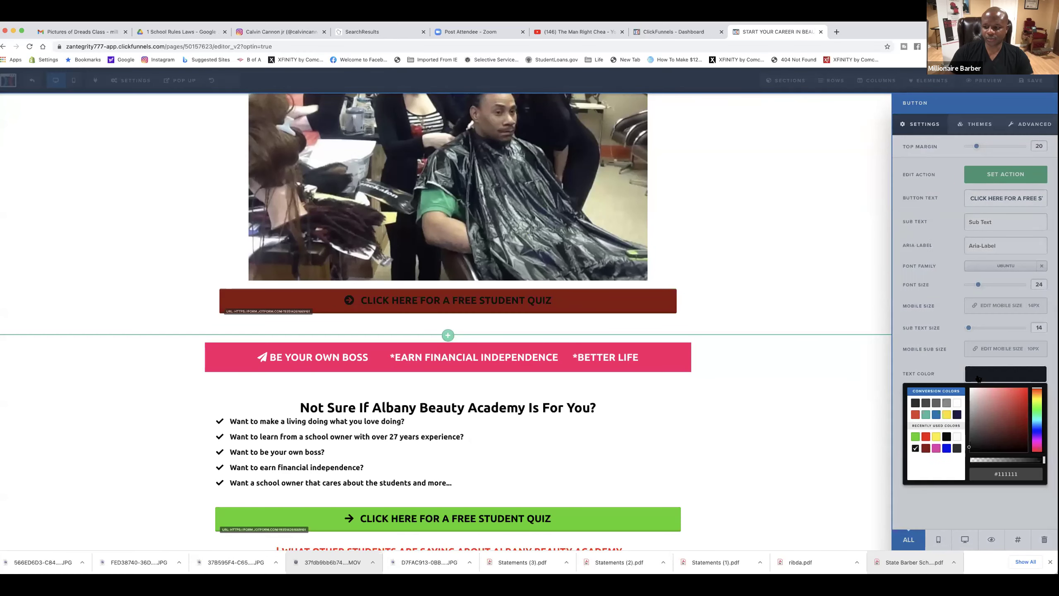
{"action": "left_click", "coordinate": [956, 403]}
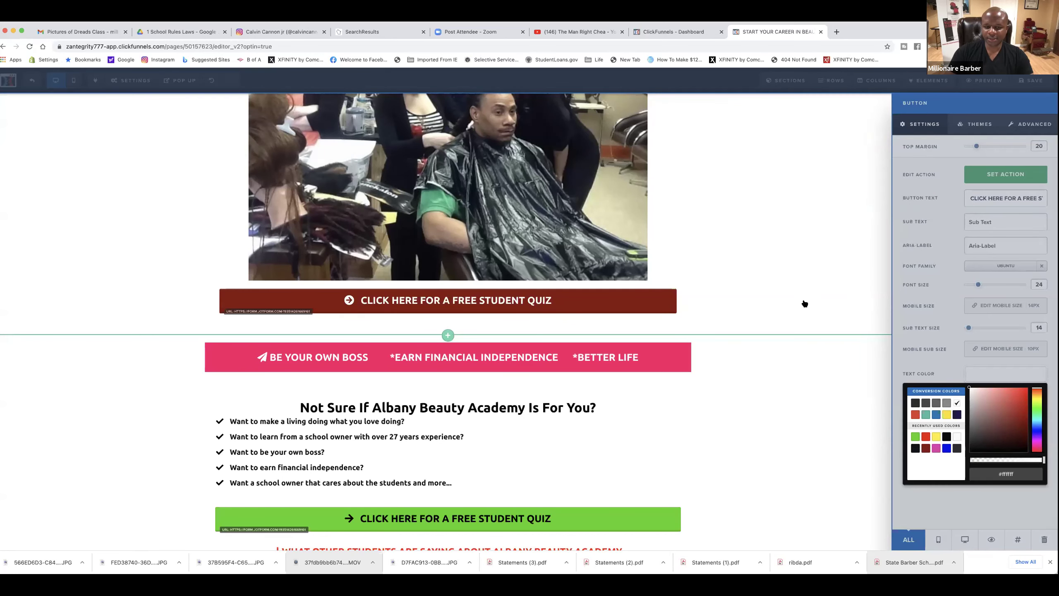
{"action": "left_click", "coordinate": [801, 304]}
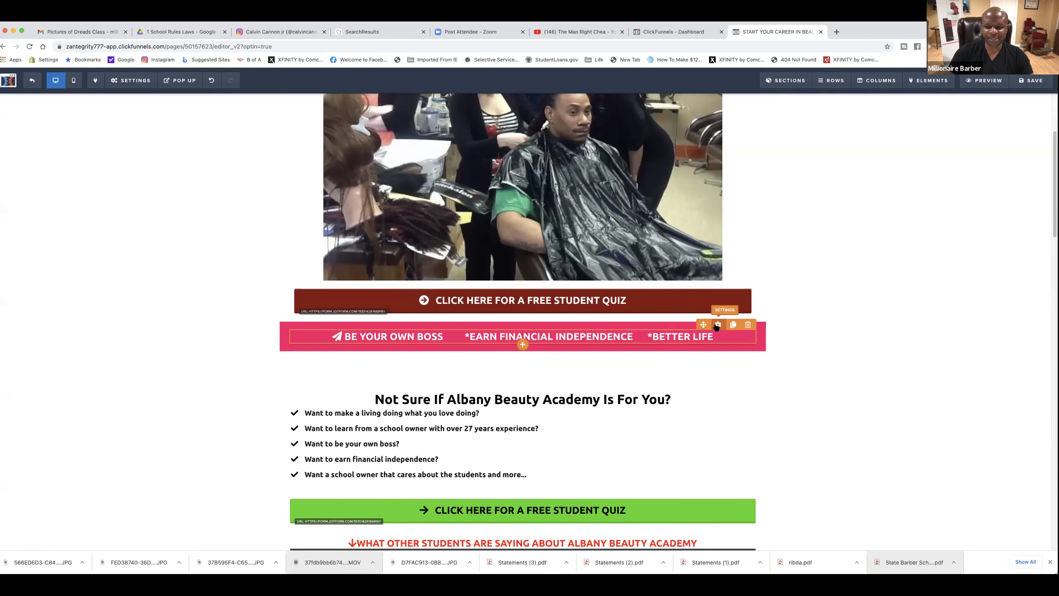
Set the background color of the "Be Your Own Boss" headline to dark red #87160c
{"action": "left_click", "coordinate": [711, 315]}
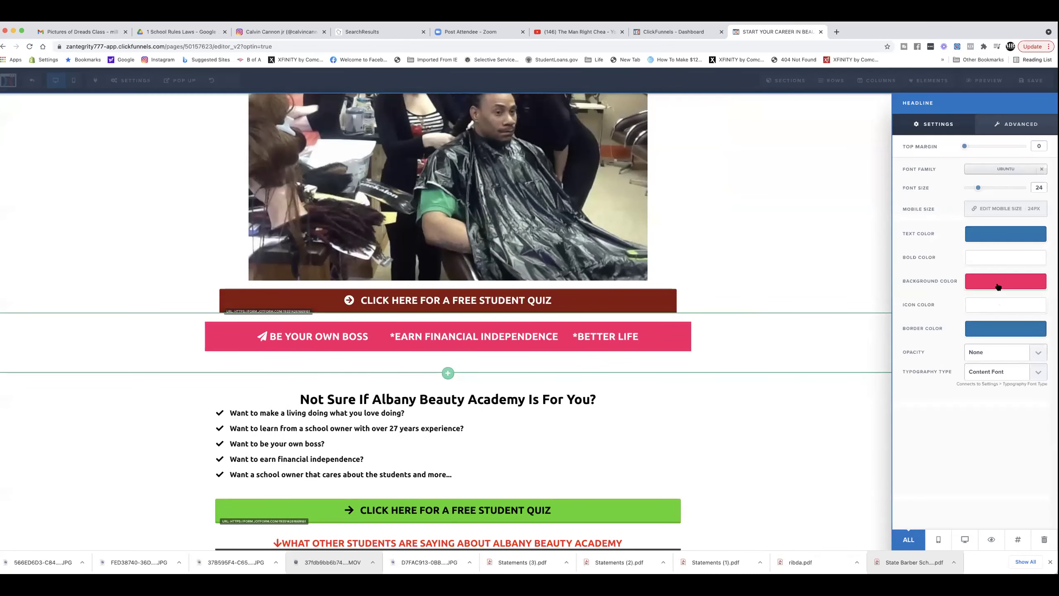
{"action": "left_click", "coordinate": [997, 286]}
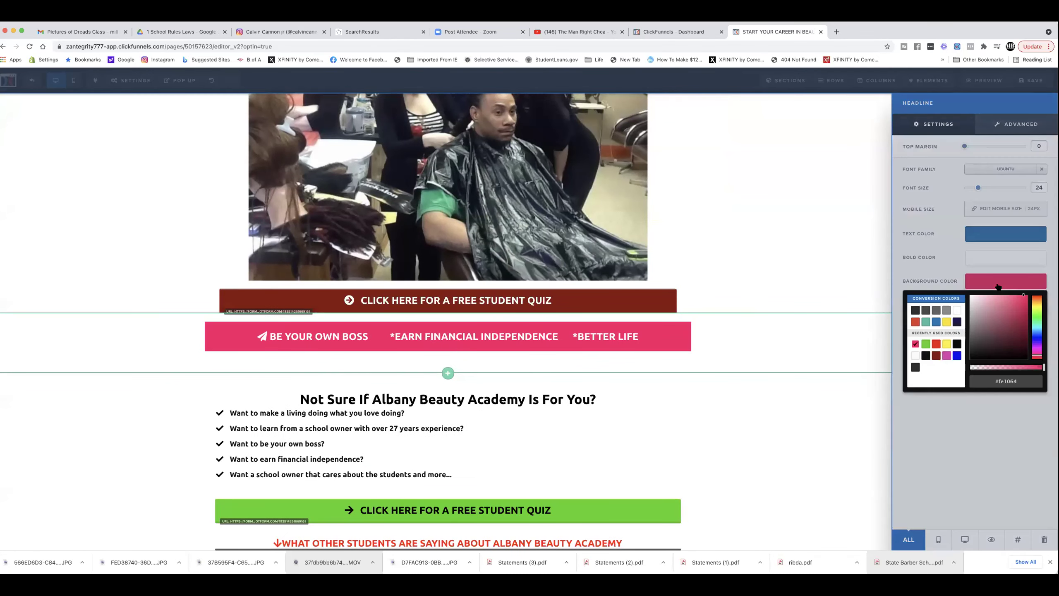
{"action": "left_click", "coordinate": [936, 356]}
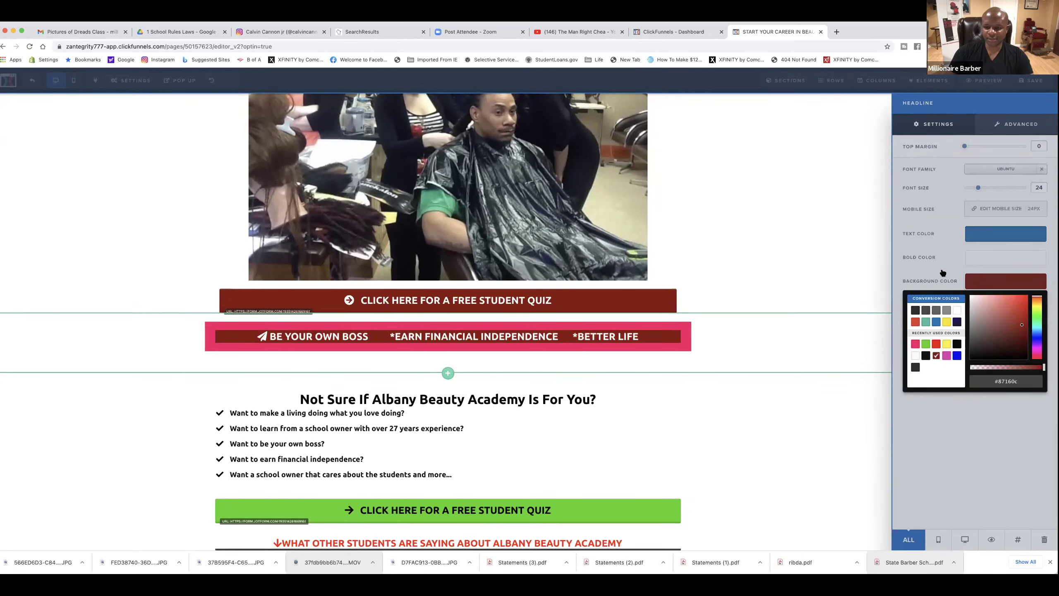
{"action": "left_click", "coordinate": [792, 330]}
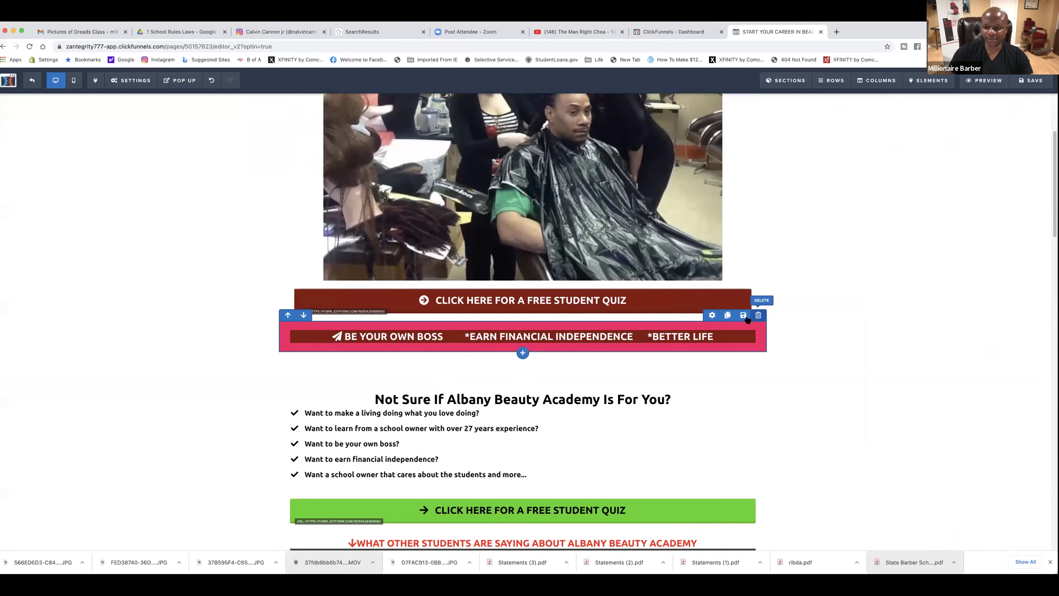
Set the background color of the row around the "Be Your Own Boss" headline to the recently used dark red
{"action": "left_click", "coordinate": [711, 314]}
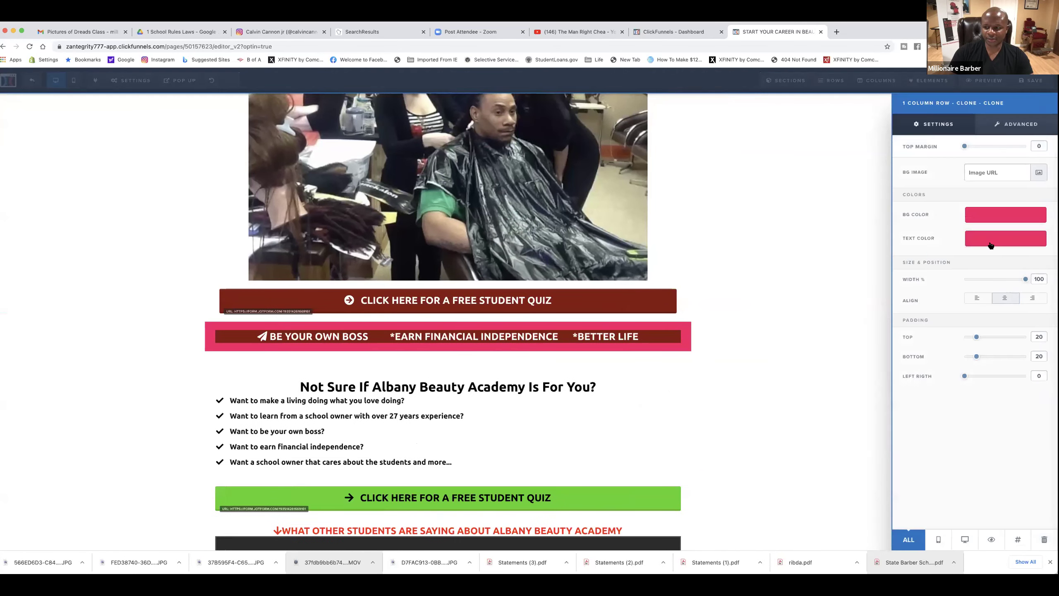
{"action": "left_click", "coordinate": [992, 218]}
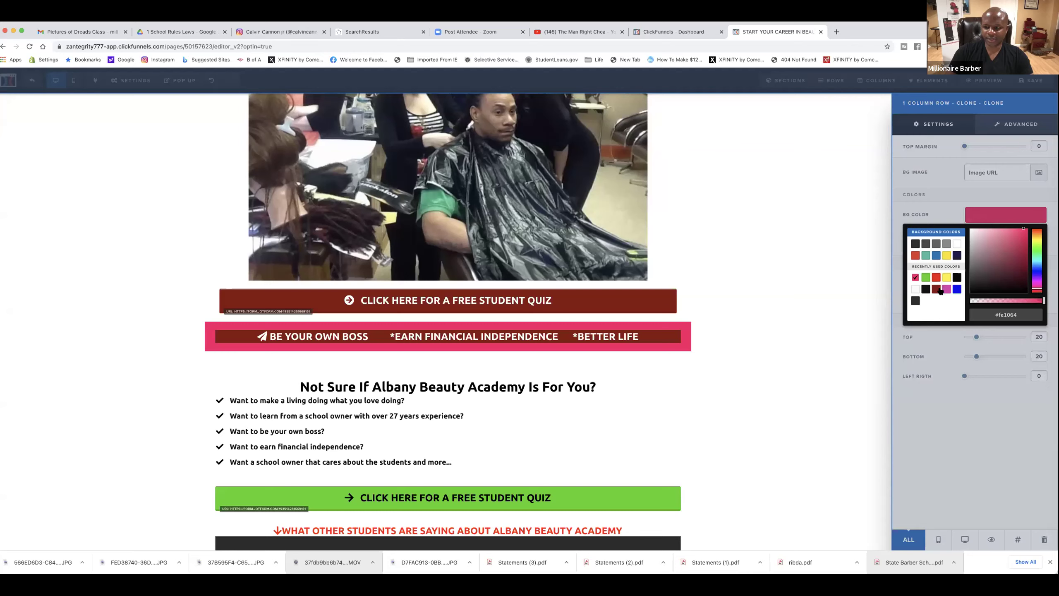
{"action": "left_click", "coordinate": [935, 292]}
{"action": "left_click", "coordinate": [789, 313]}
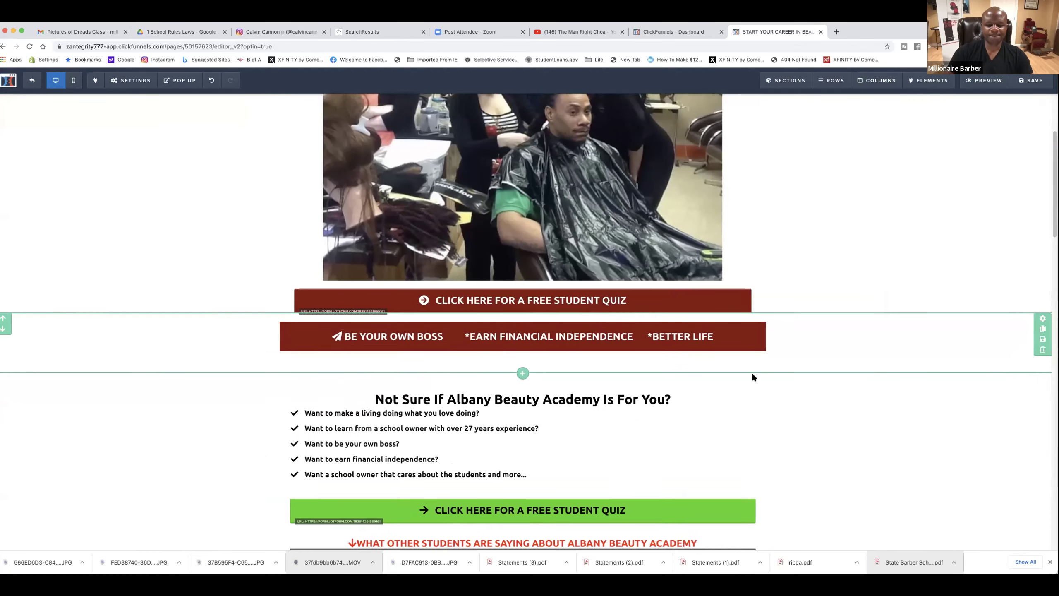
Recolor the second free student quiz button, below the checklist, to the recently used dark red with white text
{"action": "scroll", "coordinate": [750, 373], "scroll_direction": "down", "scroll_amount": 4}
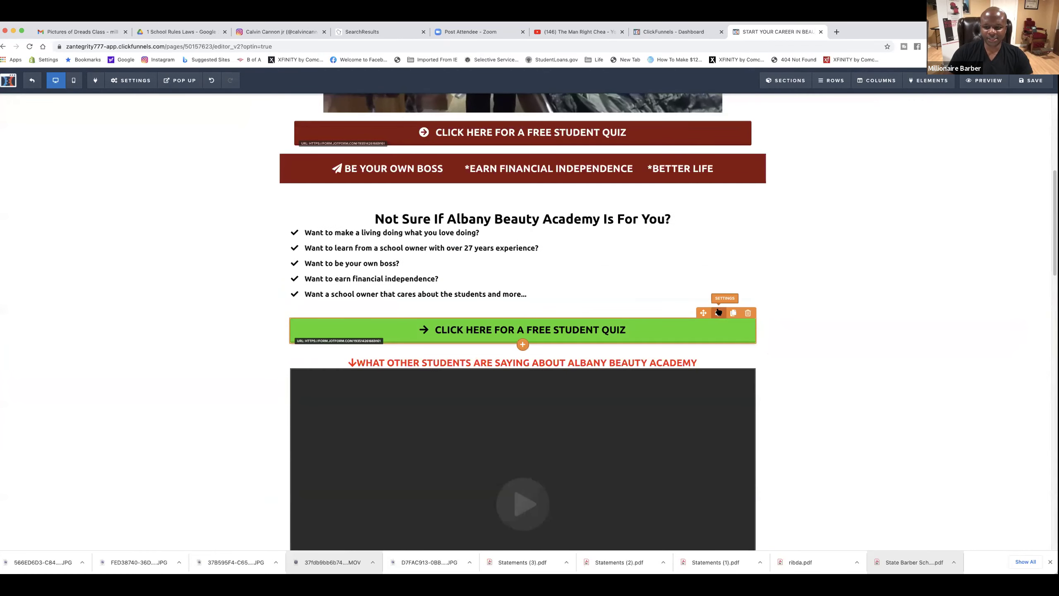
{"action": "left_click", "coordinate": [718, 312]}
{"action": "left_click", "coordinate": [1003, 398]}
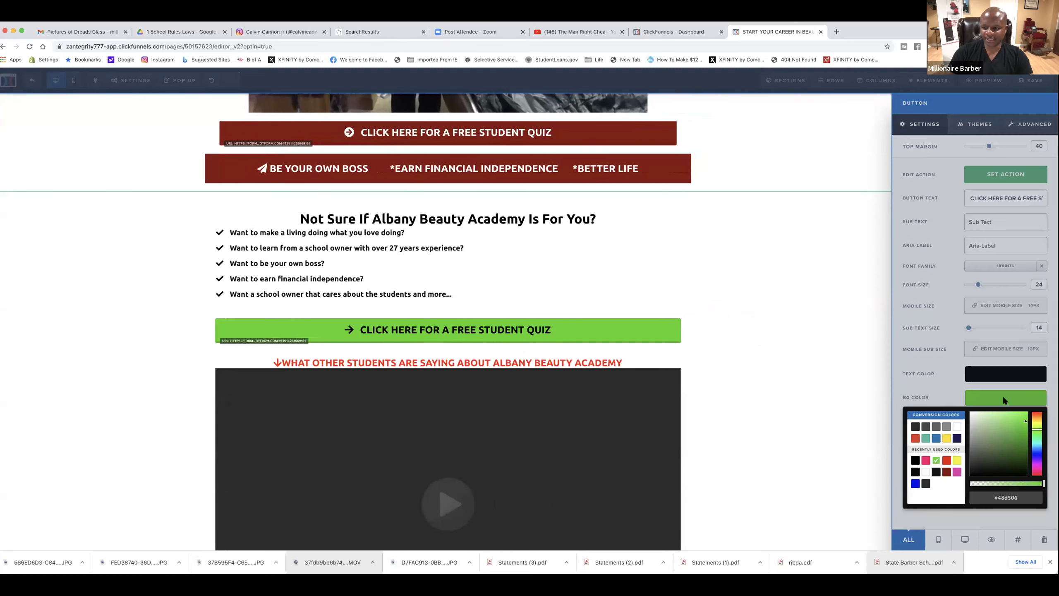
{"action": "left_click", "coordinate": [946, 471]}
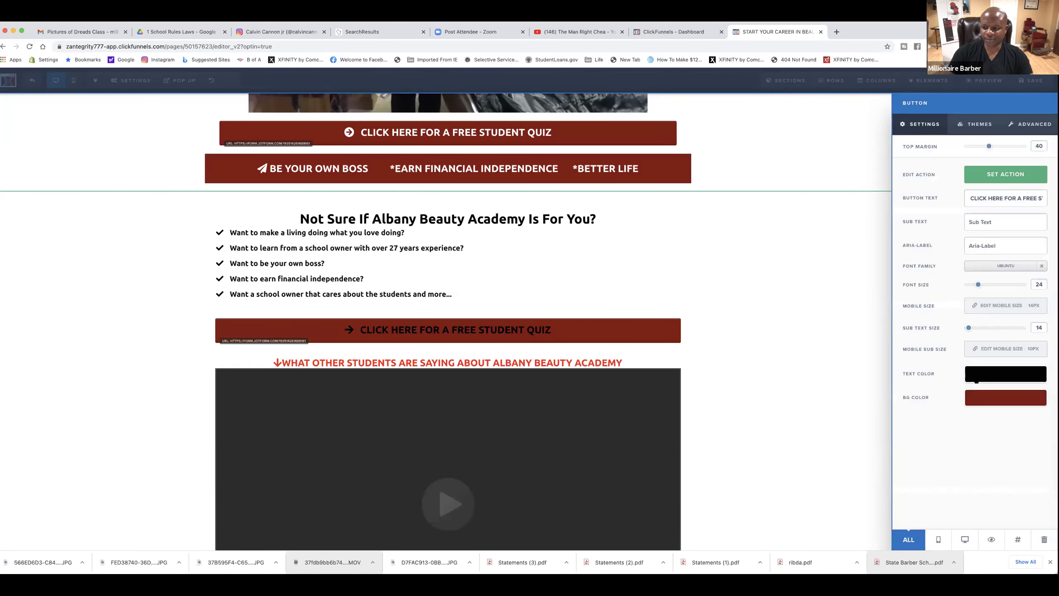
{"action": "left_click", "coordinate": [976, 378]}
{"action": "left_click", "coordinate": [956, 404]}
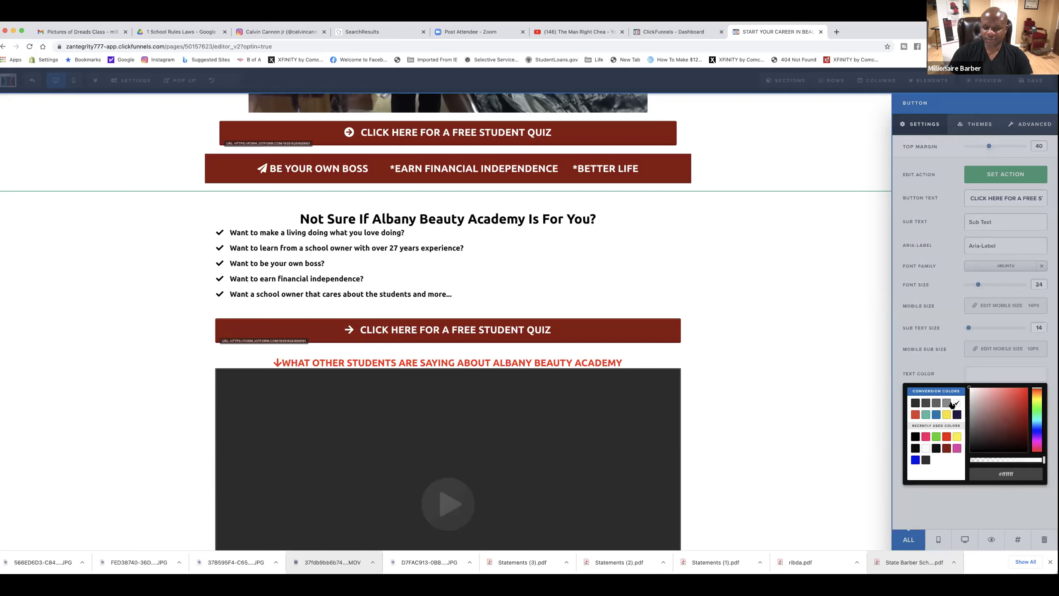
{"action": "left_click", "coordinate": [827, 345]}
Replace "Albany Beauty" with "Zantegrity" so the checklist headline reads "Not Sure If Zantegrity Academy Is For You?"
{"action": "scroll", "coordinate": [829, 326], "scroll_direction": "up", "scroll_amount": 5}
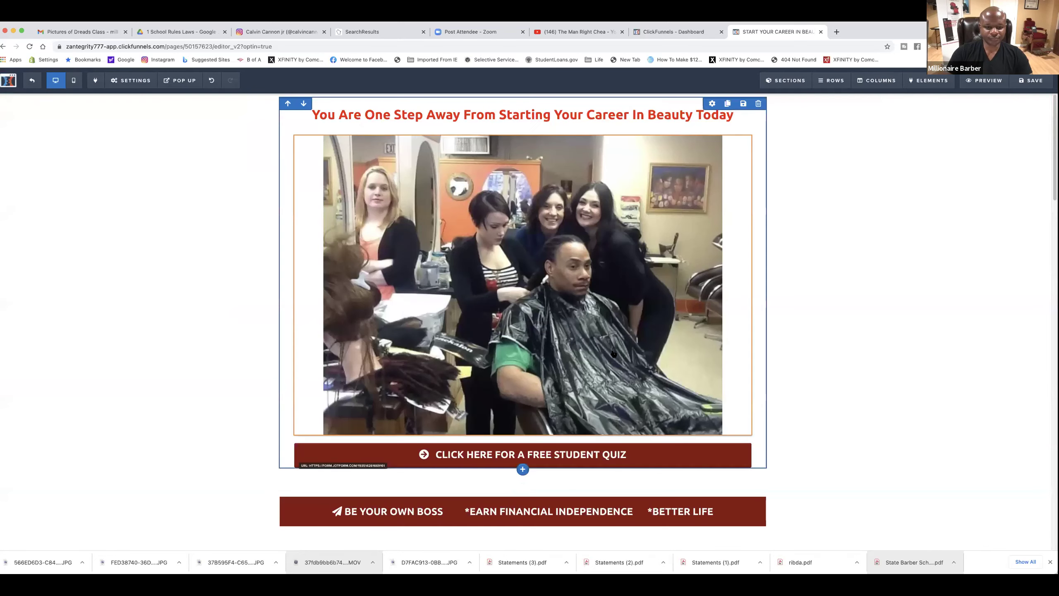
{"action": "scroll", "coordinate": [631, 361], "scroll_direction": "down", "scroll_amount": 5}
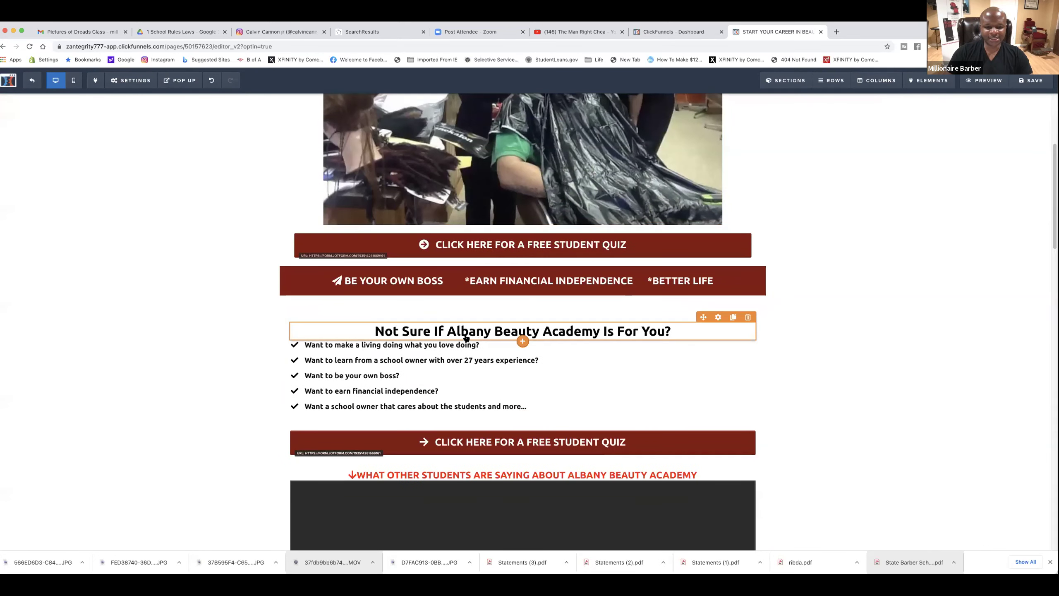
{"action": "left_click", "coordinate": [453, 330]}
{"action": "left_click_drag", "start_coordinate": [449, 327], "coordinate": [541, 323]}
{"action": "type", "text": "Zant"}
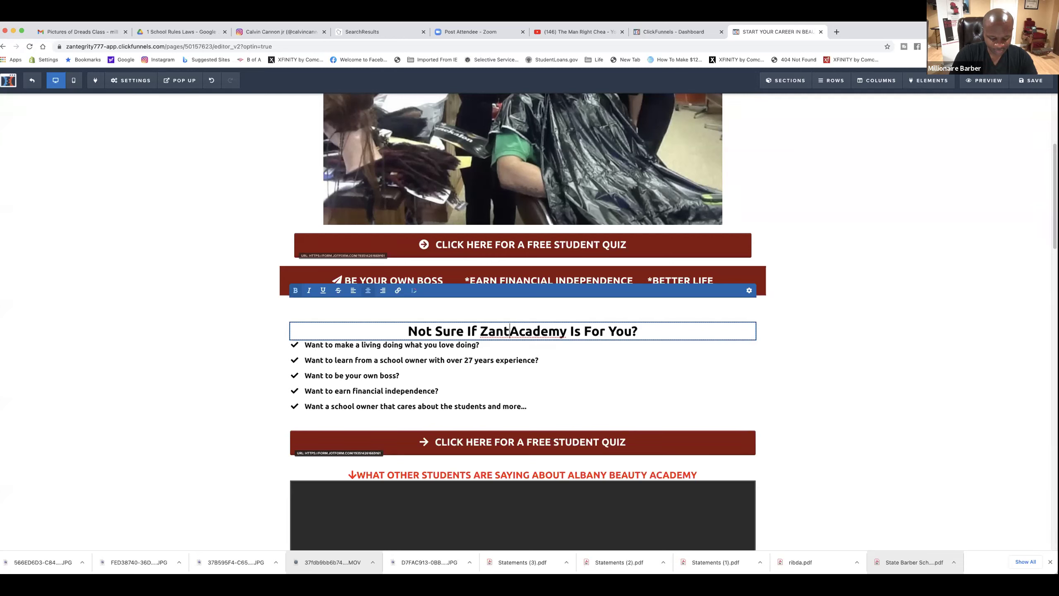
{"action": "type", "text": "i"}
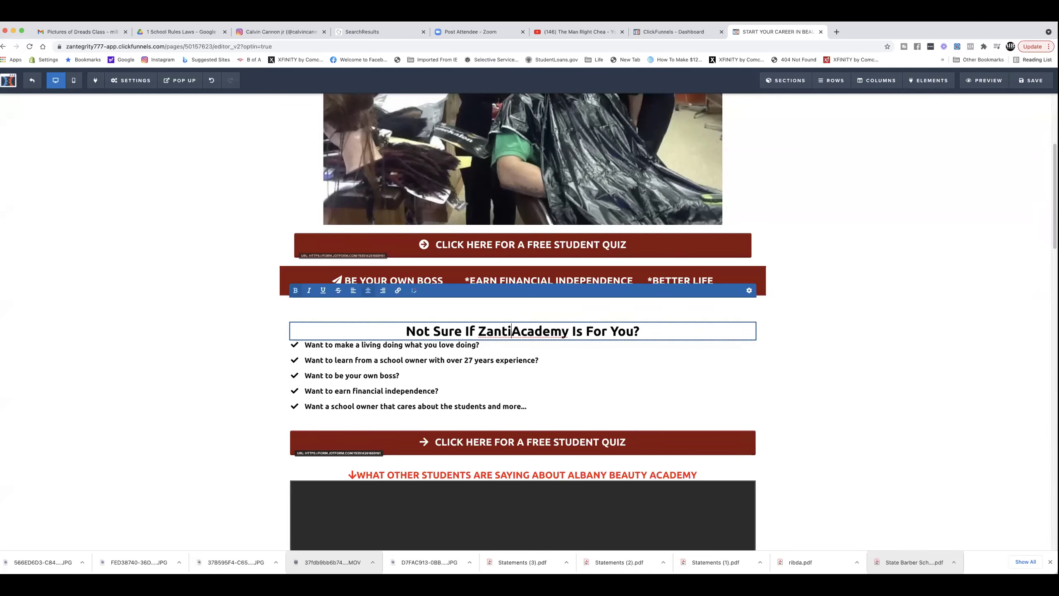
{"action": "type", "text": "grit"}
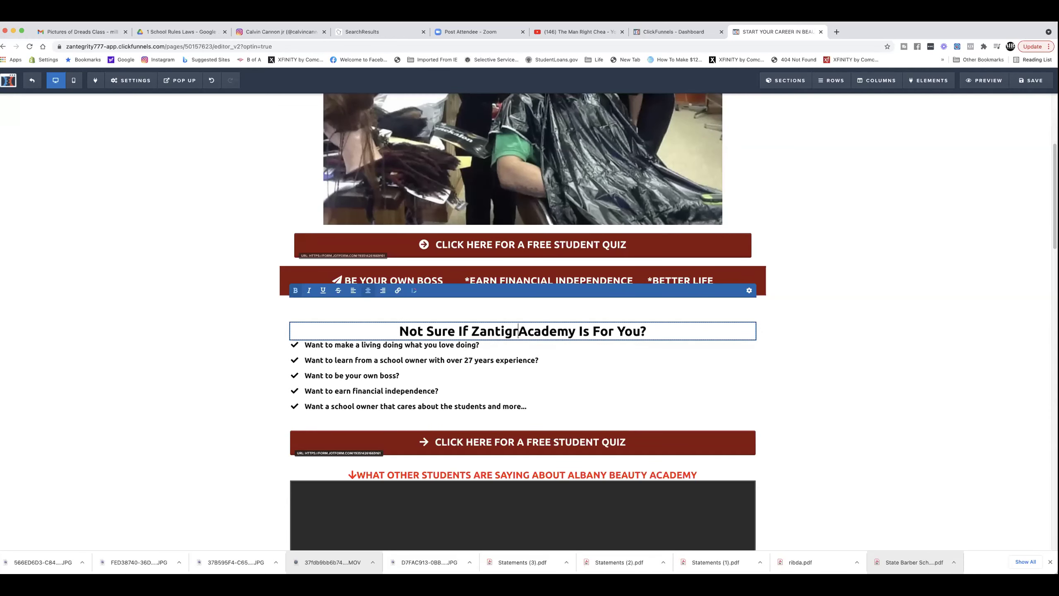
{"action": "type", "text": "y"}
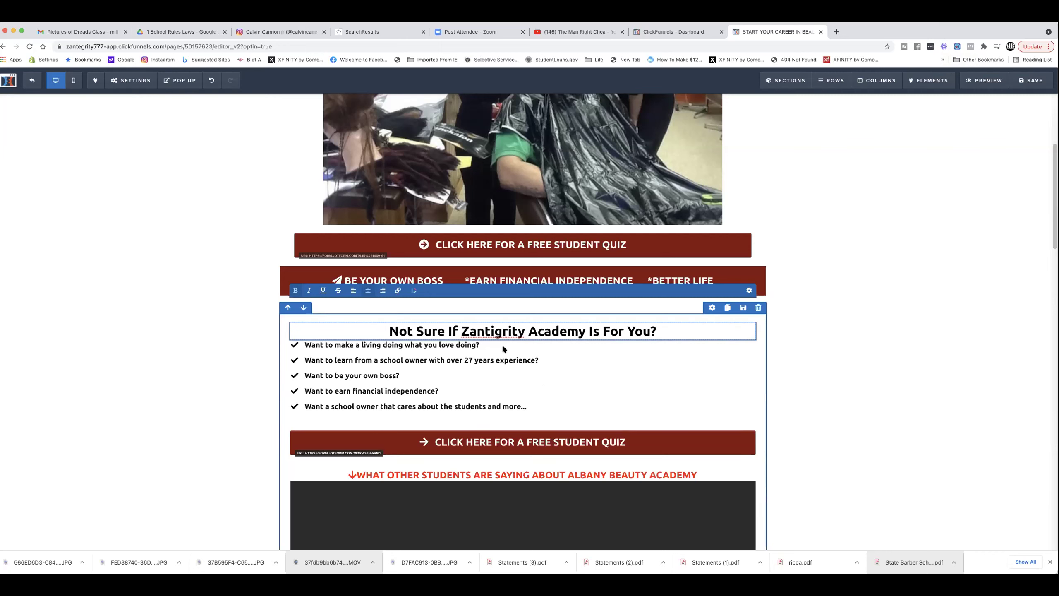
{"action": "left_click", "coordinate": [493, 331]}
{"action": "key", "text": "BackSpace"}
{"action": "type", "text": "e"}
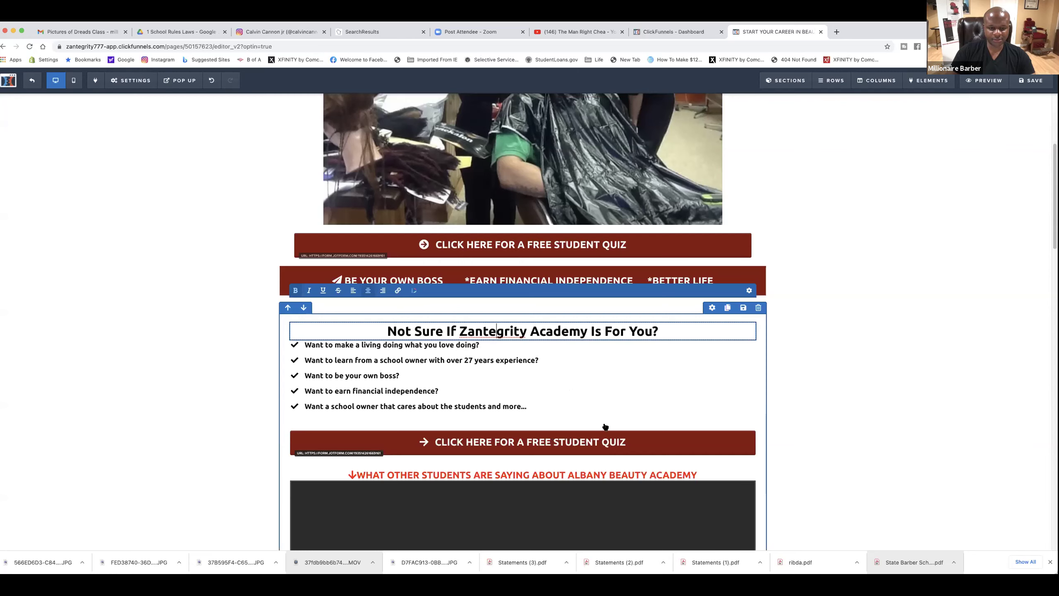
Change the school owner's experience in the second checklist item to "over 20 years"
{"action": "scroll", "coordinate": [602, 428], "scroll_direction": "down", "scroll_amount": 2}
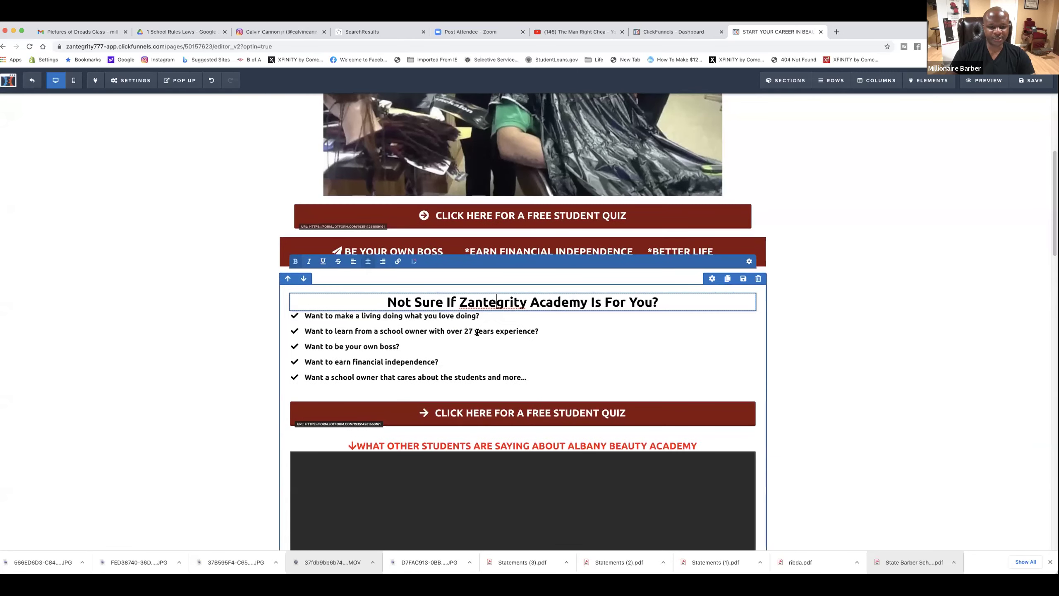
{"action": "left_click", "coordinate": [473, 331]}
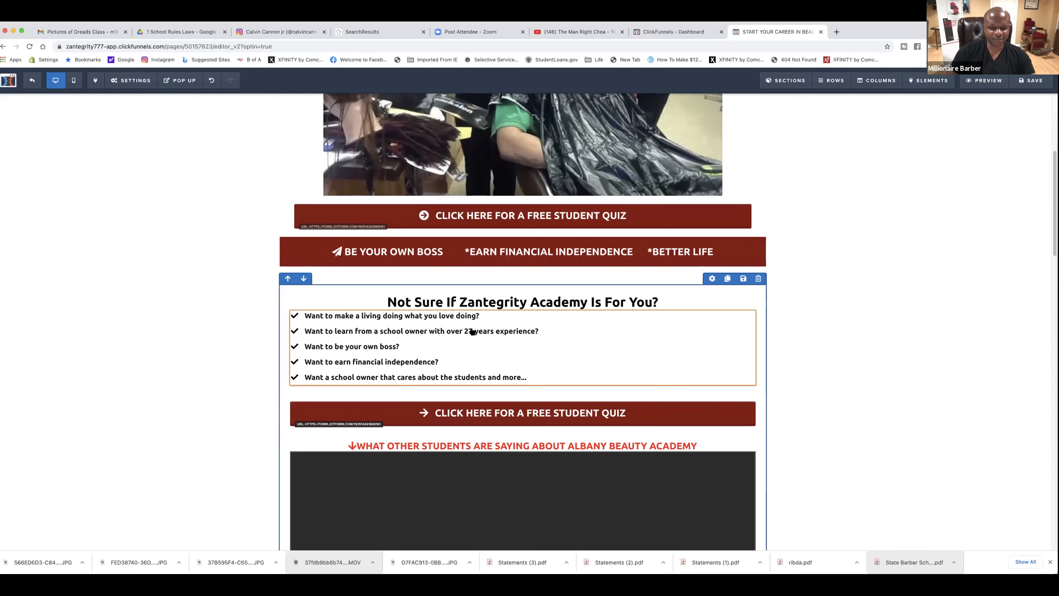
{"action": "left_click", "coordinate": [473, 331]}
{"action": "key", "text": "BackSpace"}
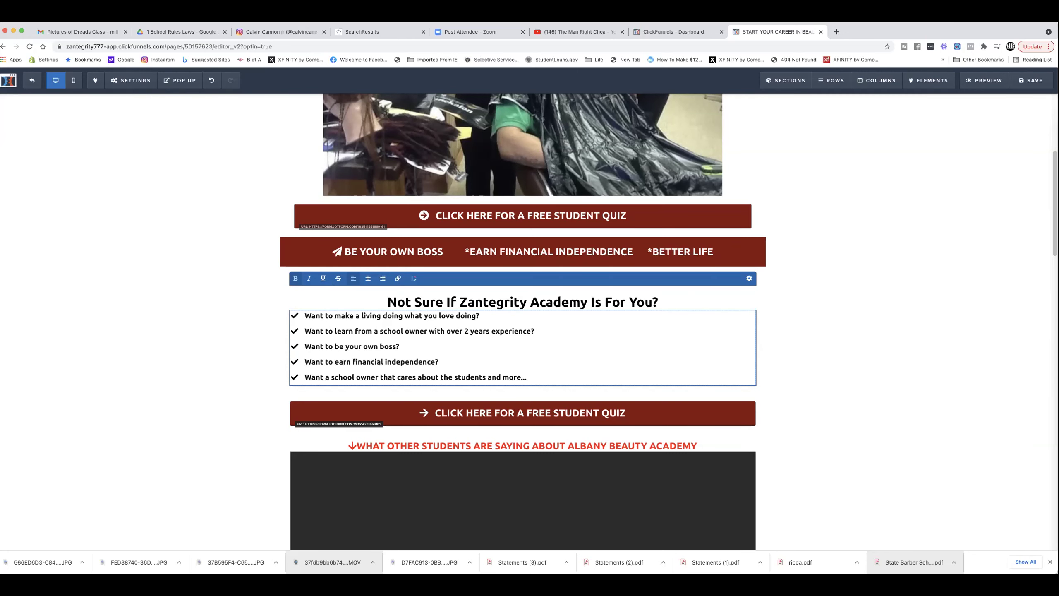
{"action": "type", "text": "0"}
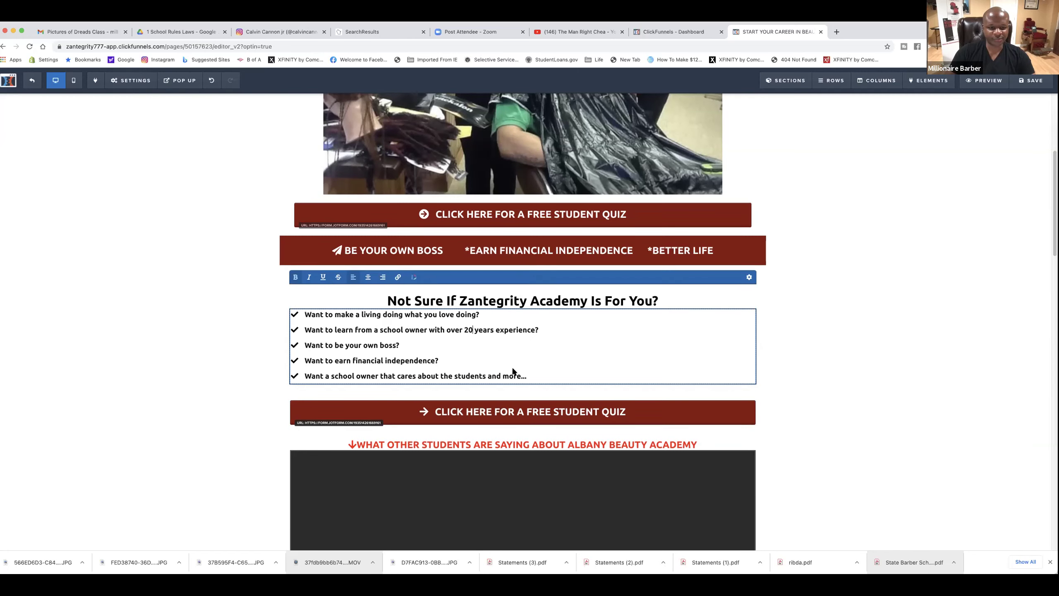
Remove the video directly below the "What Other Students Are Saying About Albany Beauty Academy" headline
{"action": "scroll", "coordinate": [513, 371], "scroll_direction": "down", "scroll_amount": 2}
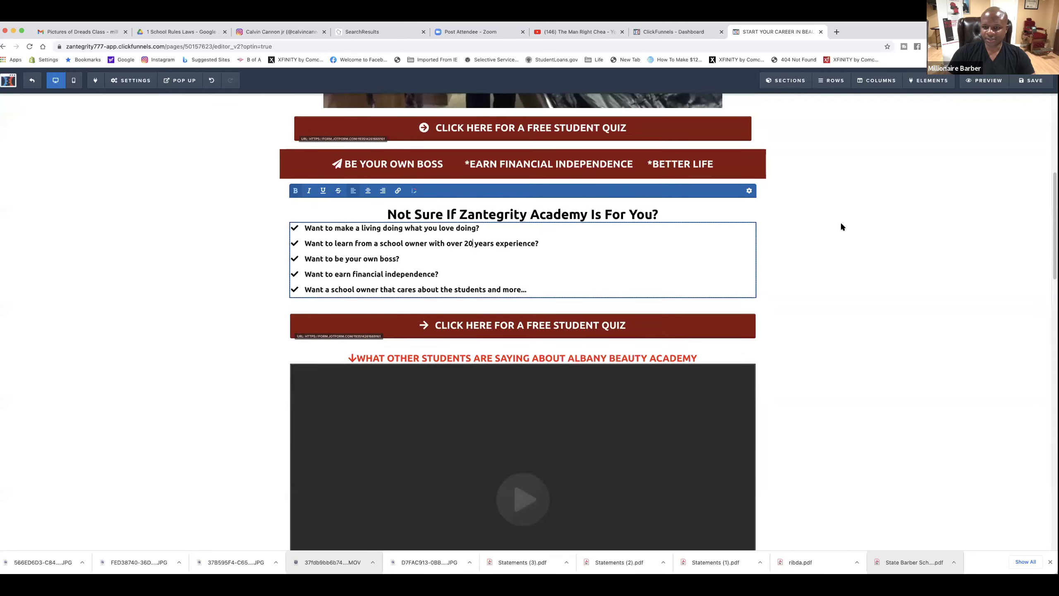
{"action": "scroll", "coordinate": [840, 222], "scroll_direction": "up", "scroll_amount": 3}
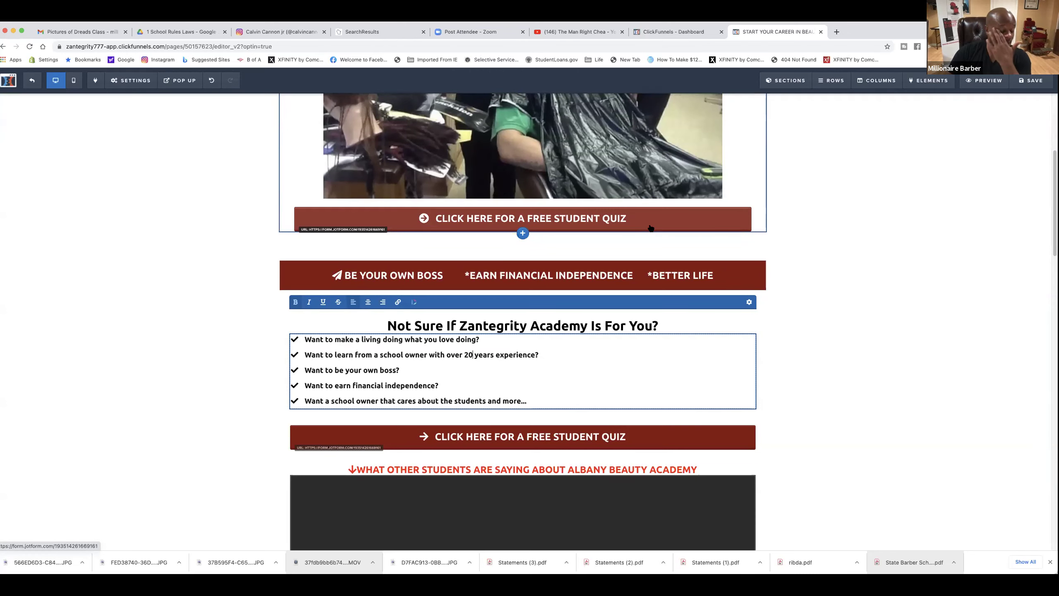
{"action": "scroll", "coordinate": [538, 270], "scroll_direction": "down", "scroll_amount": 2}
{"action": "scroll", "coordinate": [538, 271], "scroll_direction": "down", "scroll_amount": 4}
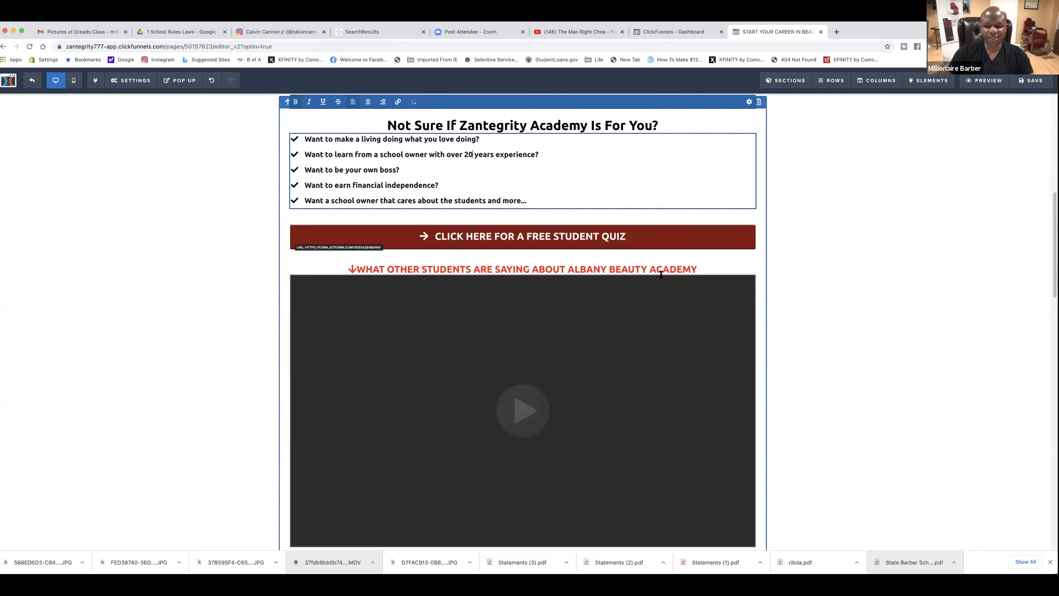
{"action": "left_click", "coordinate": [839, 273]}
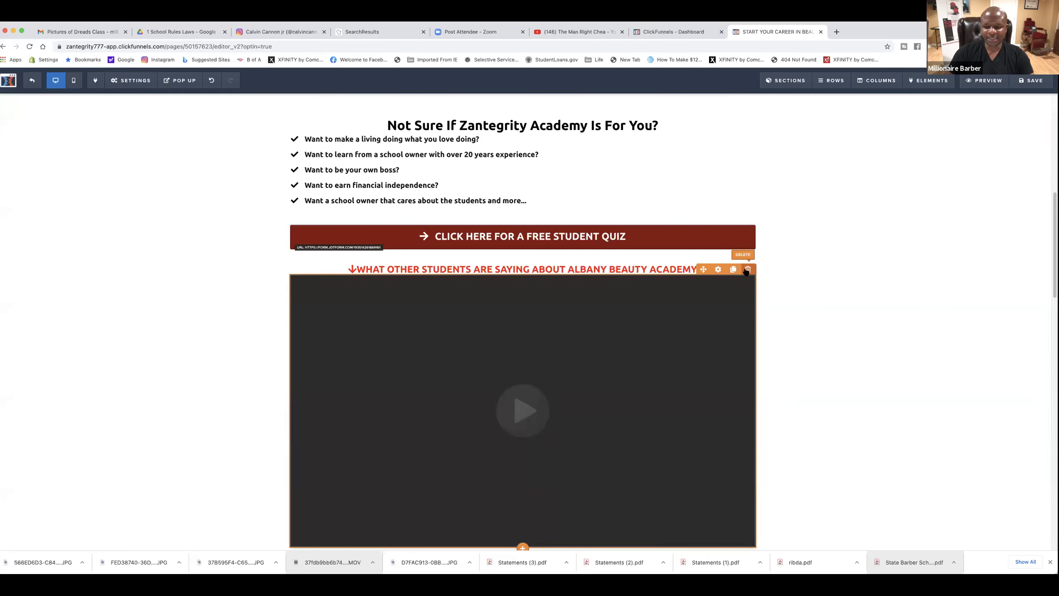
{"action": "key", "text": "ctrl+z"}
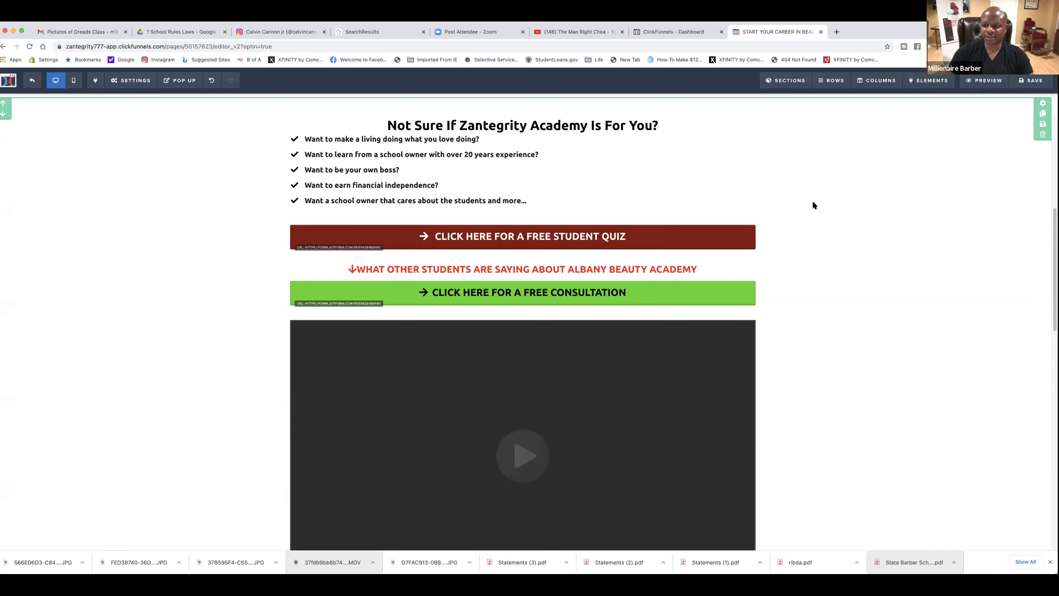
Insert an image below the green free consultation button, and upload and use the downloaded salon group photo for it
{"action": "left_click", "coordinate": [924, 101]}
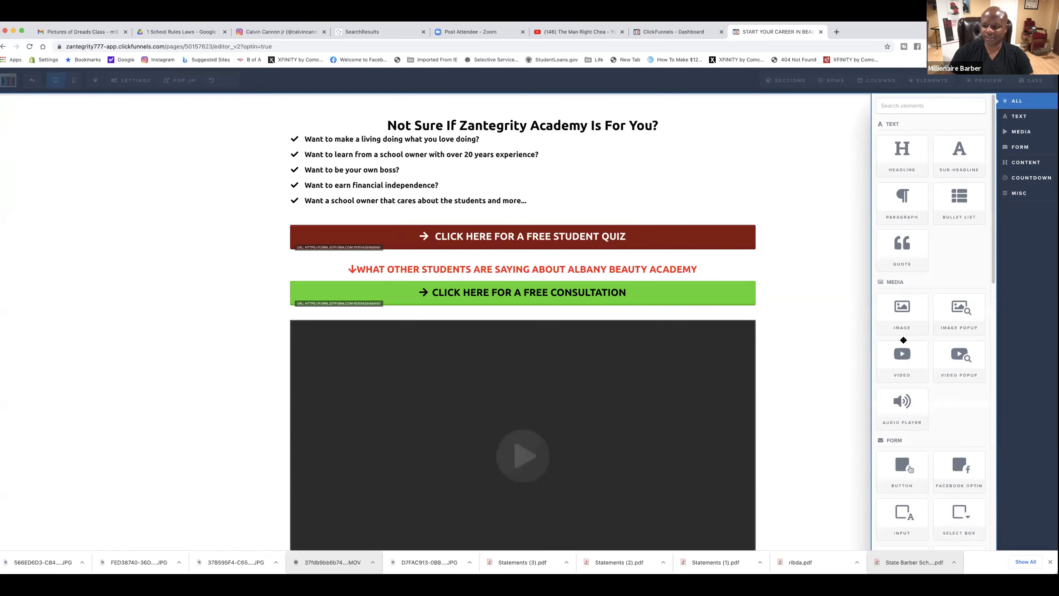
{"action": "left_click_drag", "start_coordinate": [909, 314], "coordinate": [626, 307]}
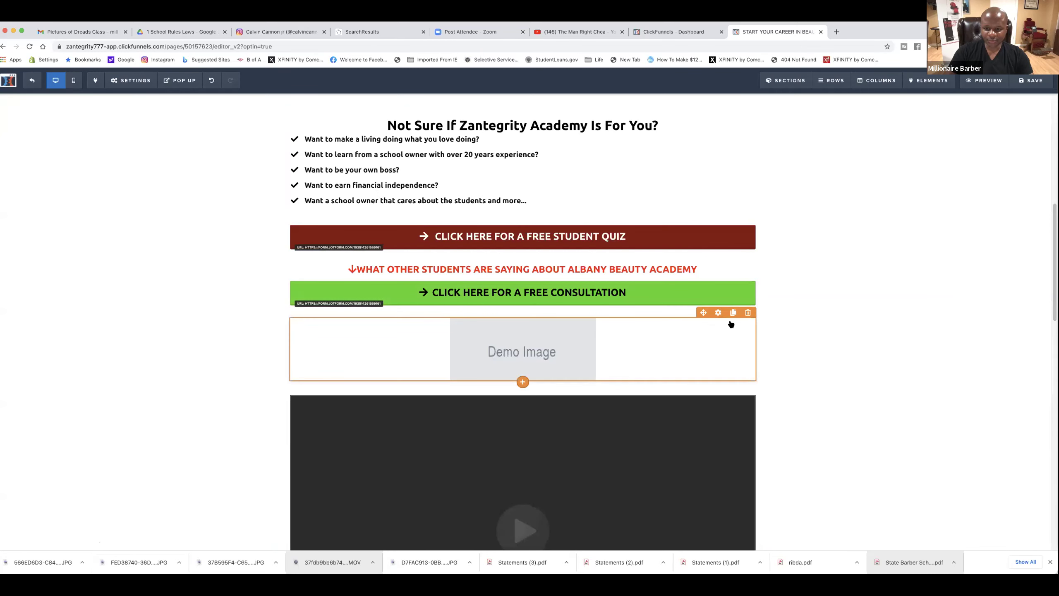
{"action": "left_click", "coordinate": [719, 312]}
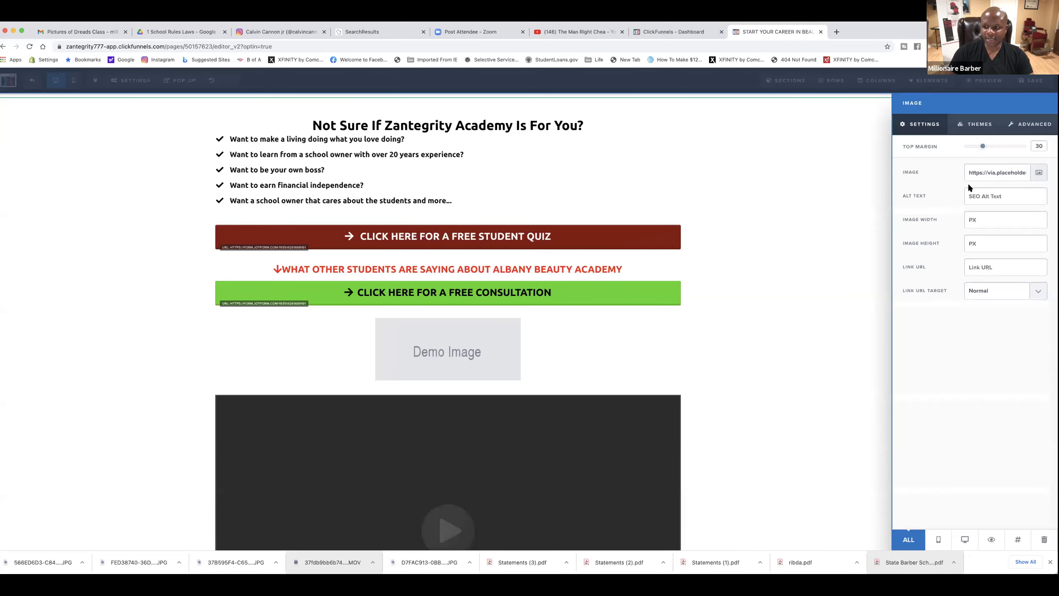
{"action": "left_click", "coordinate": [1039, 168]}
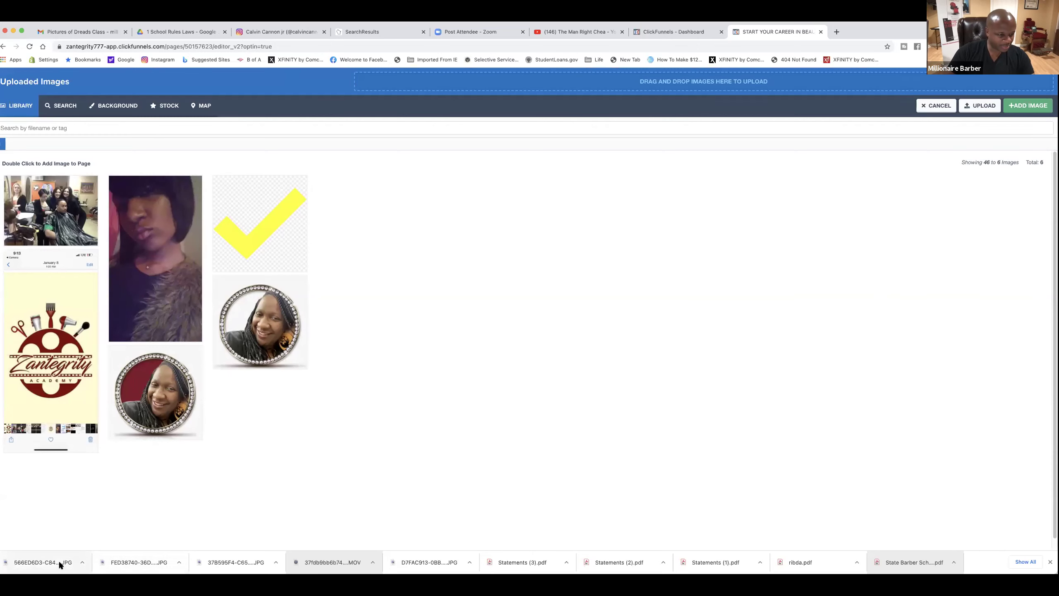
{"action": "left_click_drag", "start_coordinate": [488, 162], "coordinate": [573, 85]}
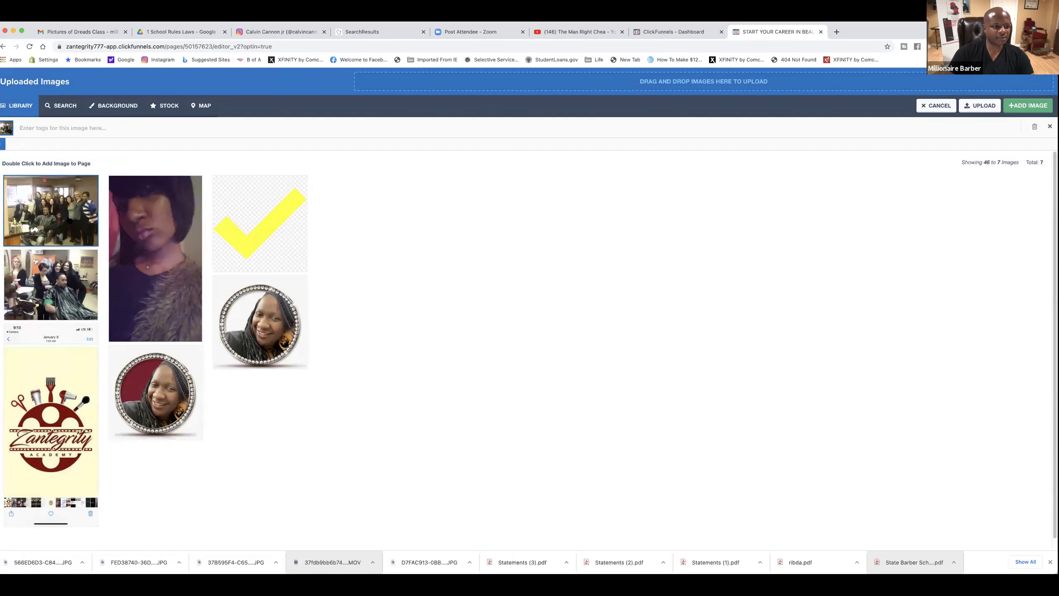
{"action": "double_click", "coordinate": [69, 220]}
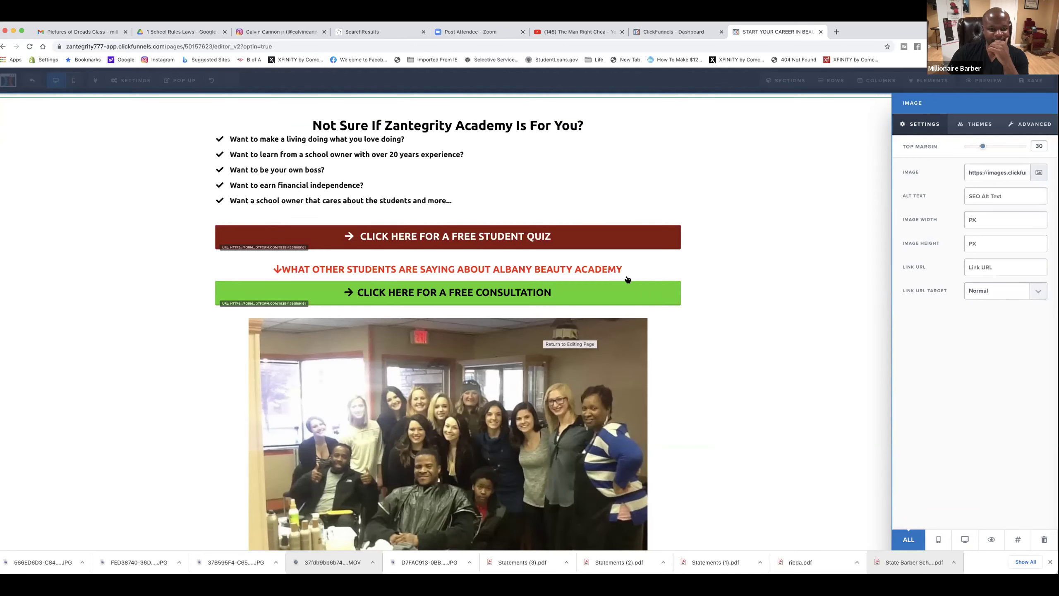
{"action": "left_click", "coordinate": [661, 276]}
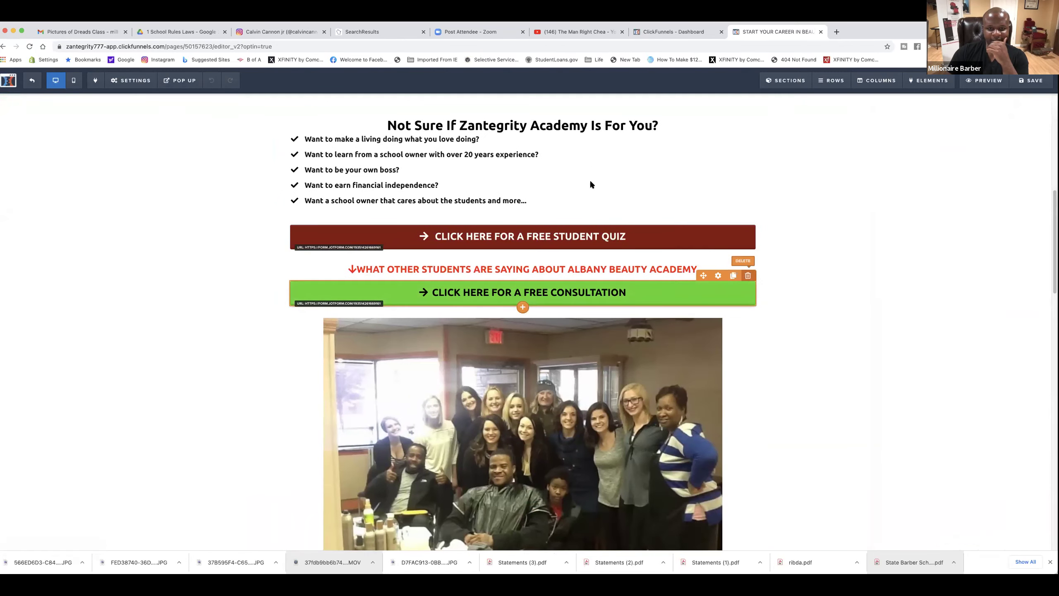
Delete the green free consultation button and the "What Other Students Are Saying About Albany Beauty Academy" headline above the group photo
{"action": "left_click", "coordinate": [748, 275]}
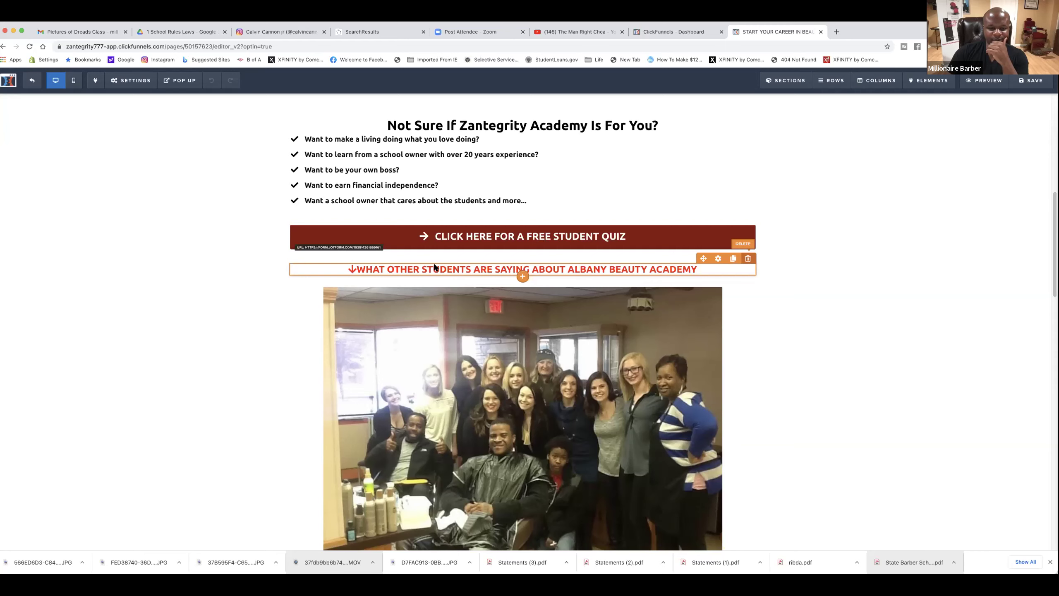
{"action": "left_click", "coordinate": [590, 94]}
{"action": "scroll", "coordinate": [661, 349], "scroll_direction": "down", "scroll_amount": 5}
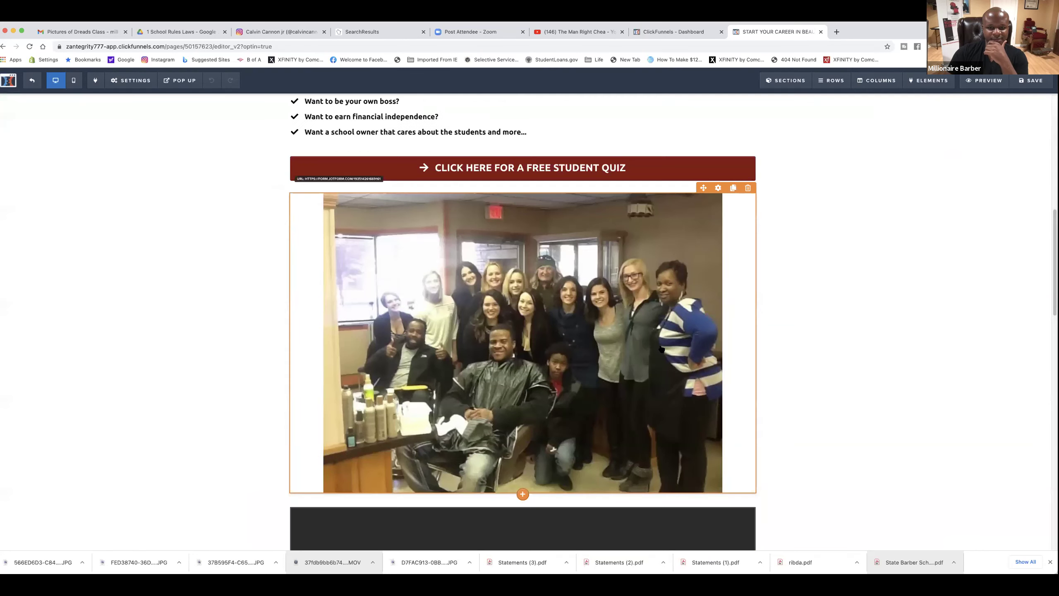
Delete the video placeholders, the "What Makes This Proven System So Different Than Others?" headings and the green consultation buttons below the group photo
{"action": "mouse_move", "coordinate": [734, 306]}
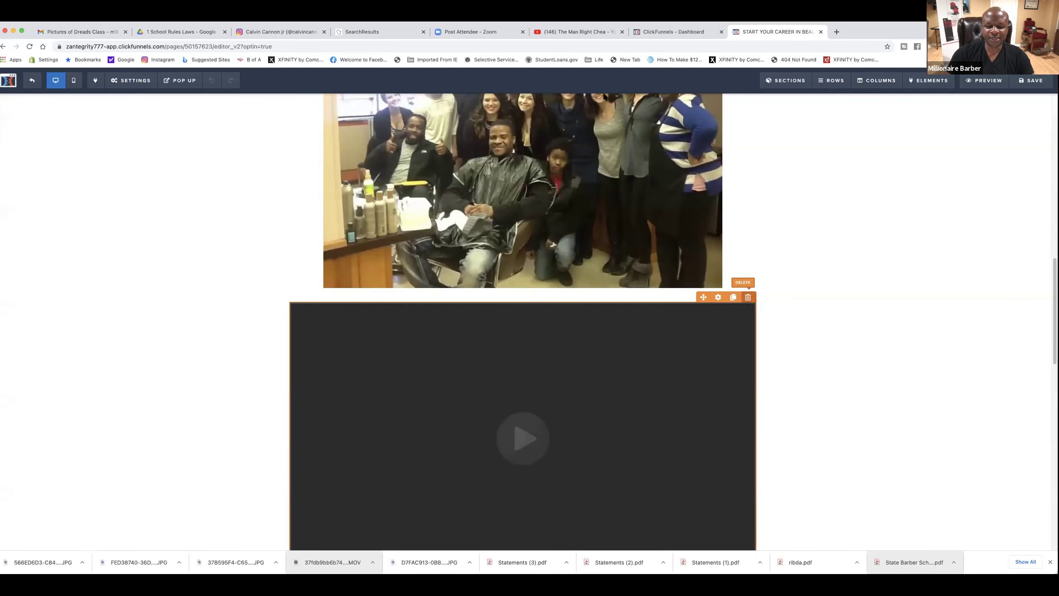
{"action": "left_click", "coordinate": [748, 289]}
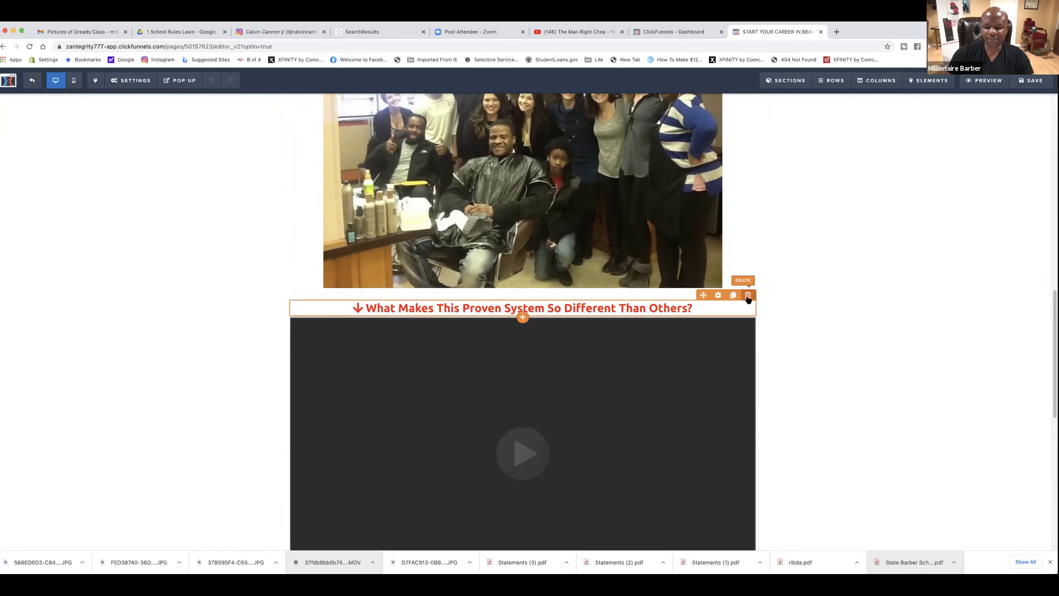
{"action": "left_click", "coordinate": [747, 295]}
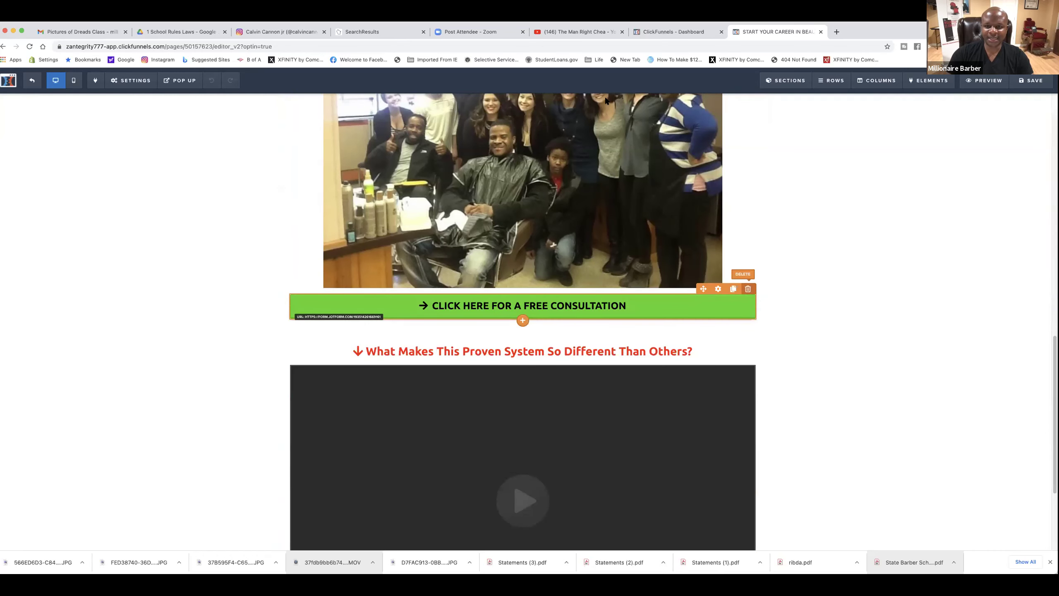
{"action": "left_click", "coordinate": [747, 288]}
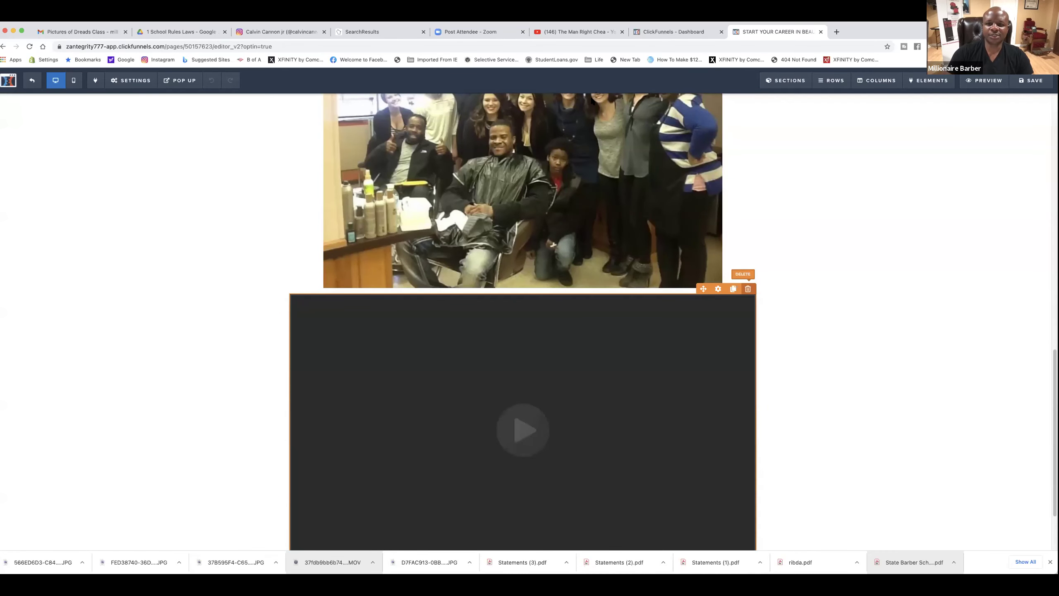
{"action": "left_click", "coordinate": [748, 288]}
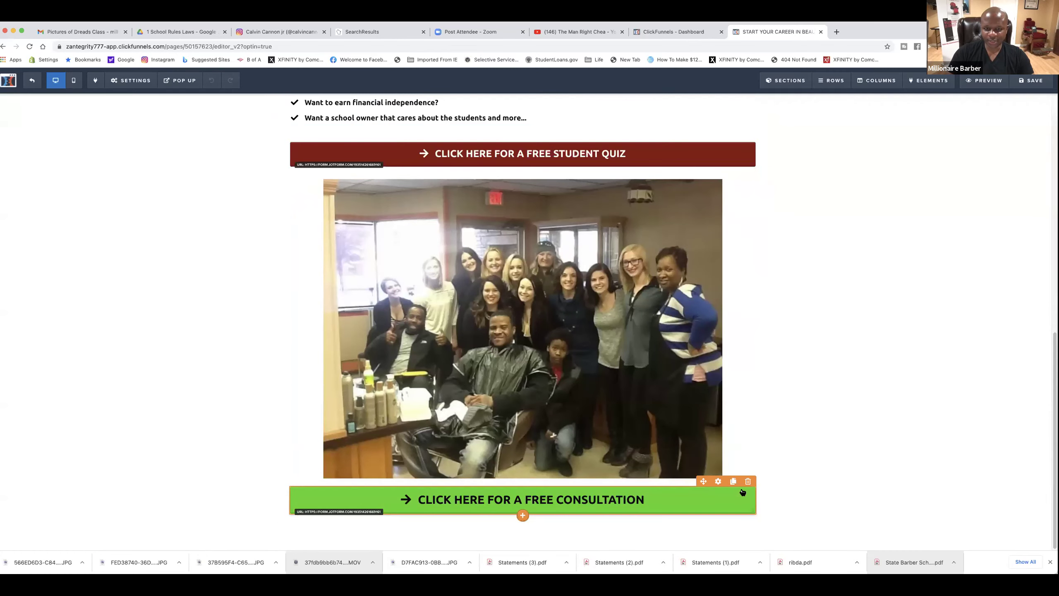
Clone the red "Click Here for a Free Student Quiz" button above the group photo and place one copy below the photo
{"action": "scroll", "coordinate": [669, 392], "scroll_direction": "up", "scroll_amount": 8}
{"action": "scroll", "coordinate": [670, 390], "scroll_direction": "down", "scroll_amount": 3}
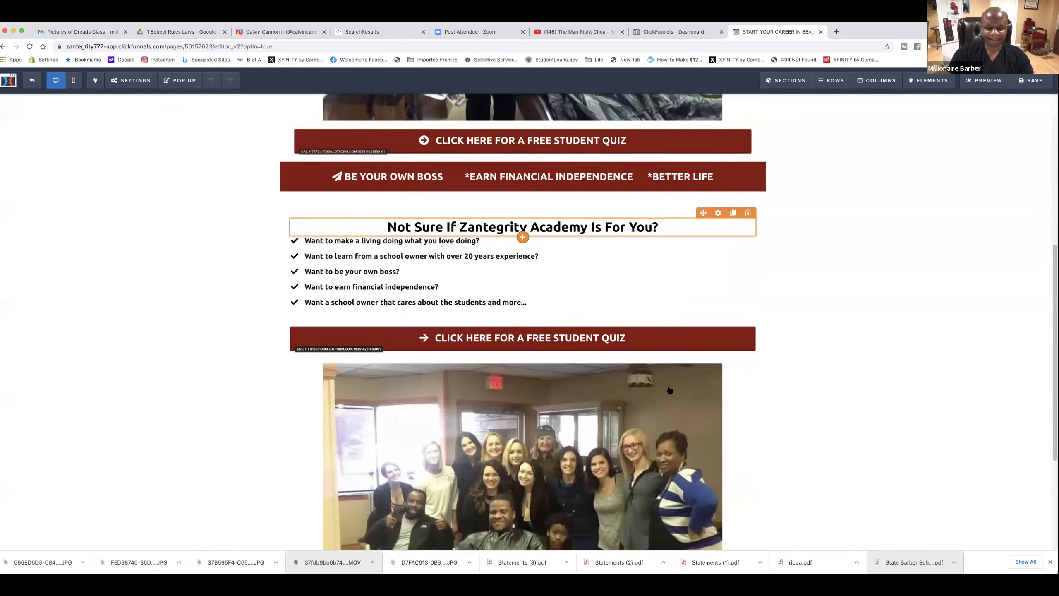
{"action": "scroll", "coordinate": [669, 390], "scroll_direction": "down", "scroll_amount": 5}
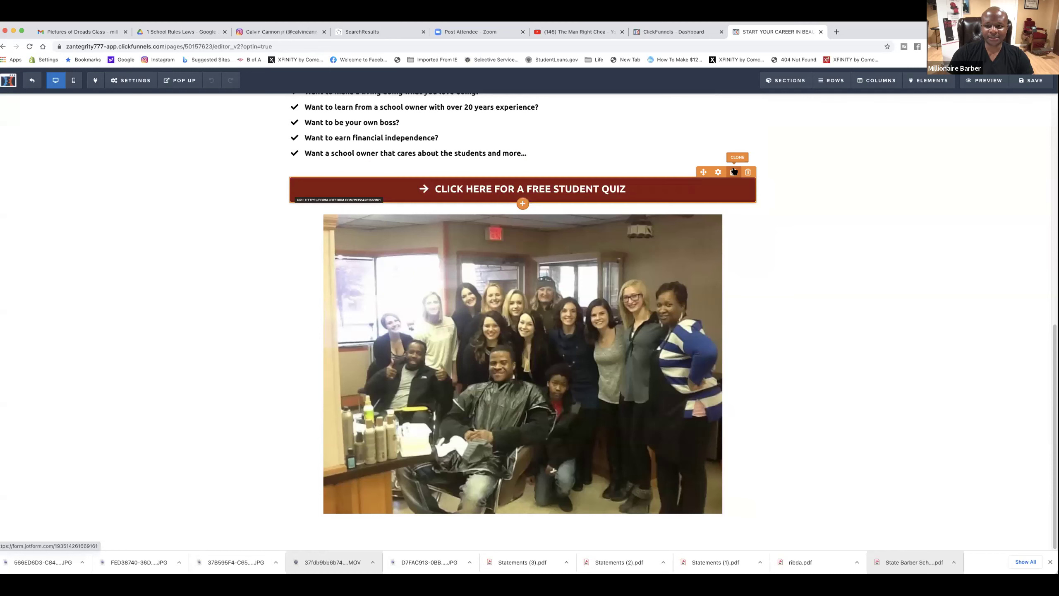
{"action": "left_click", "coordinate": [733, 175]}
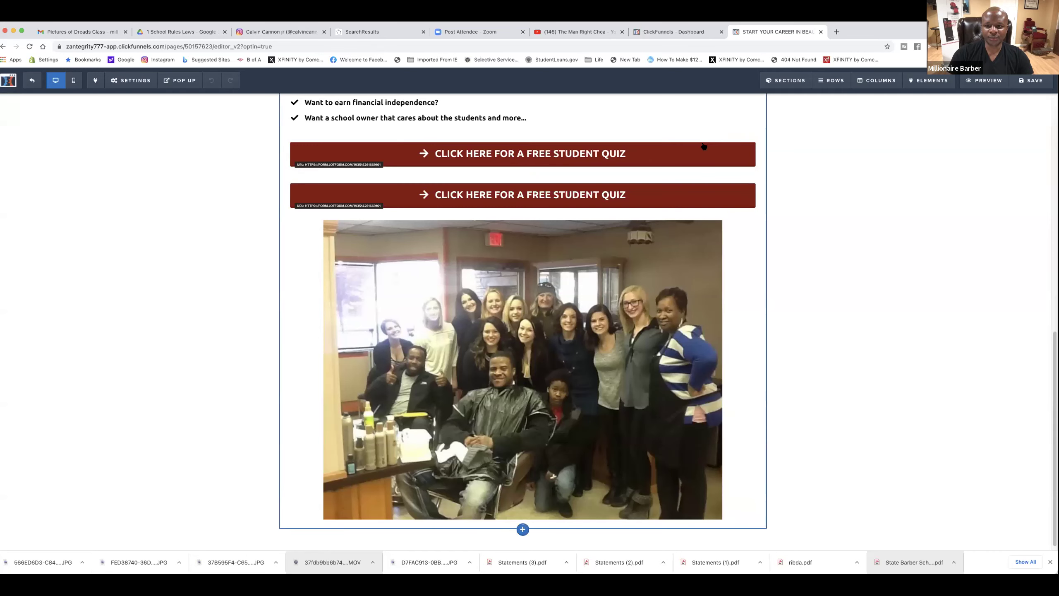
{"action": "left_click_drag", "start_coordinate": [703, 137], "coordinate": [683, 524]}
Move the "Be Your Own Boss" banner row to the very top of the page, above the headline and first photo
{"action": "scroll", "coordinate": [593, 332], "scroll_direction": "up", "scroll_amount": 8}
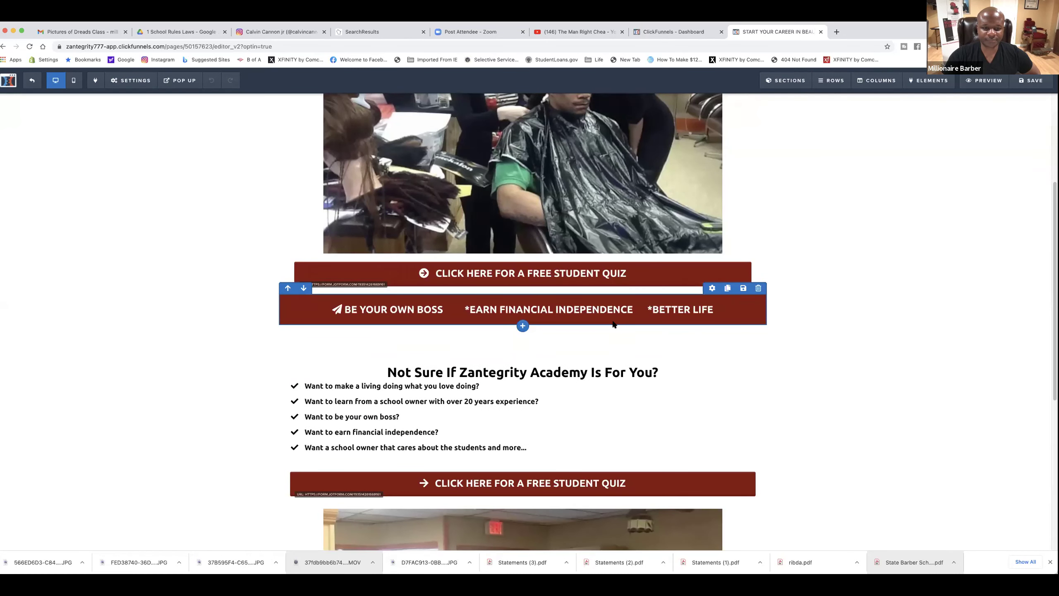
{"action": "scroll", "coordinate": [613, 325], "scroll_direction": "up", "scroll_amount": 5}
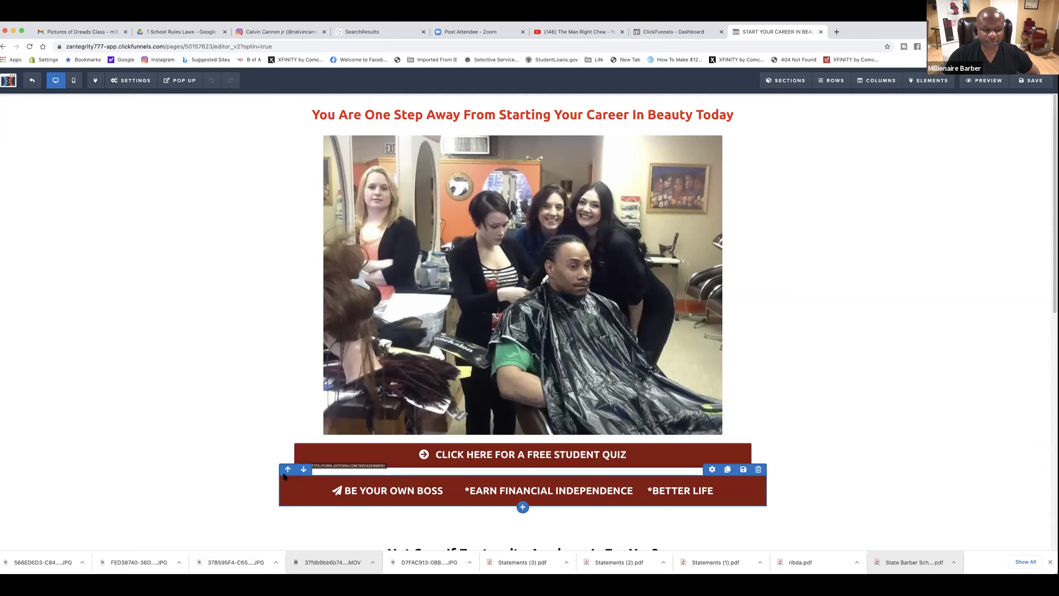
{"action": "left_click", "coordinate": [287, 468]}
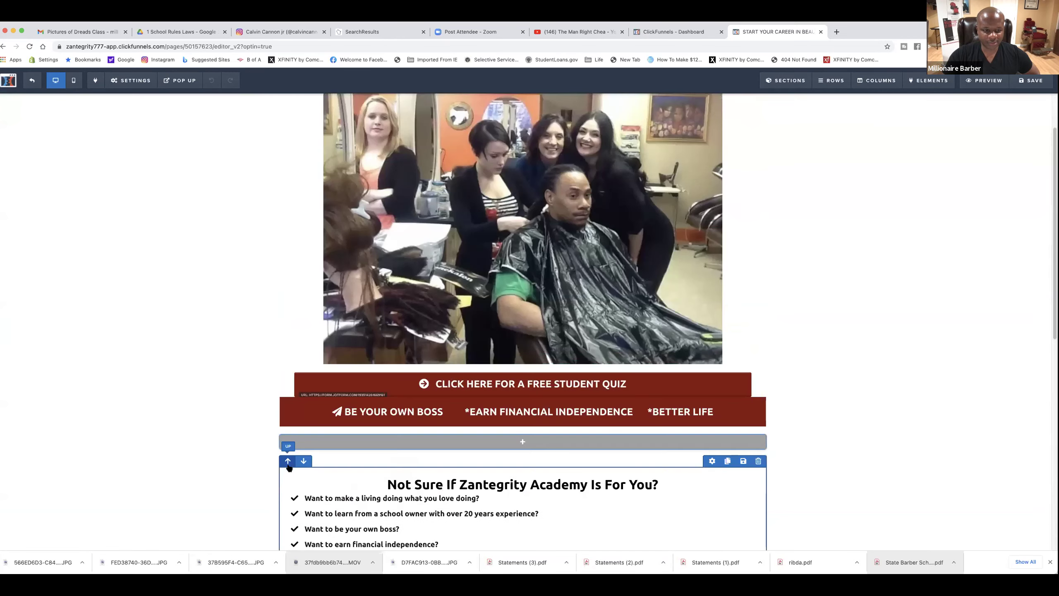
{"action": "left_click", "coordinate": [287, 390]}
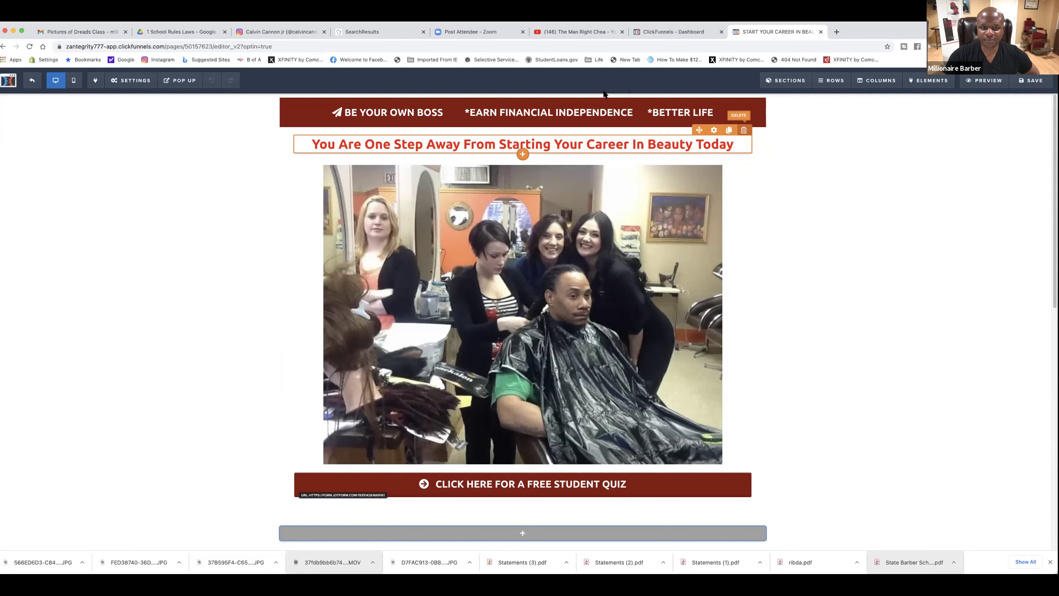
Delete the "You Are One Step Away From Starting Your Career In Beauty Today" headline and save the page
{"action": "left_click", "coordinate": [743, 130]}
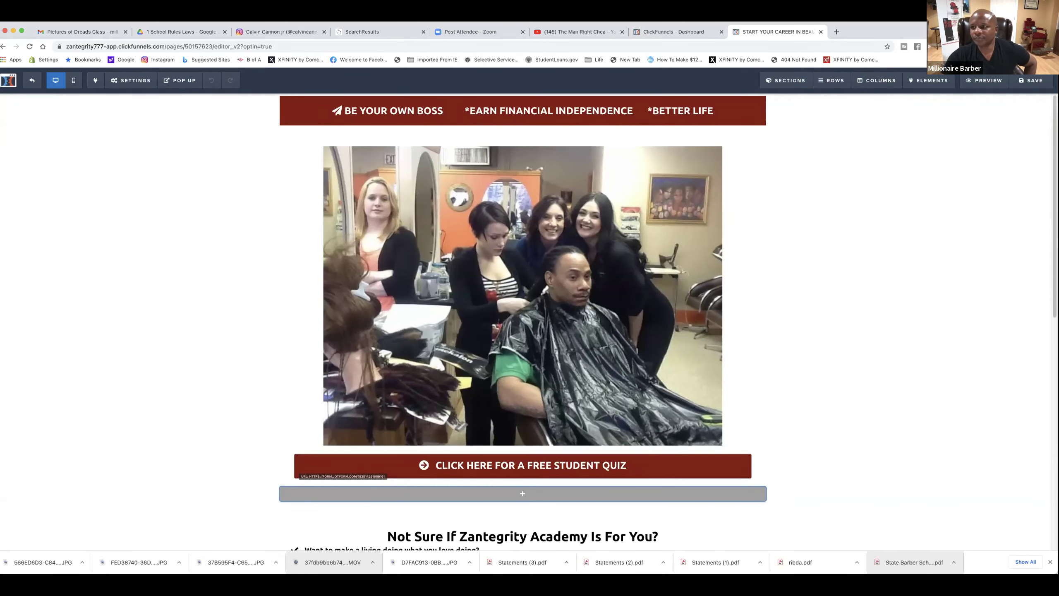
{"action": "left_click", "coordinate": [1030, 80]}
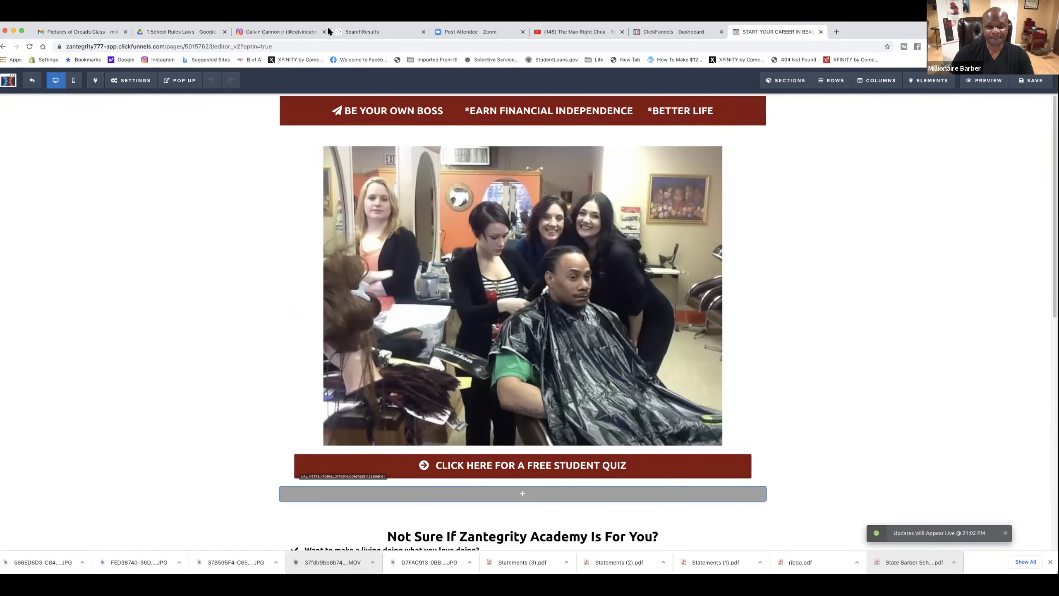
In the page's SEO metadata, set the description to "Start Your Career Today" and the author to "Zantegrity Academy"
{"action": "left_click", "coordinate": [124, 71]}
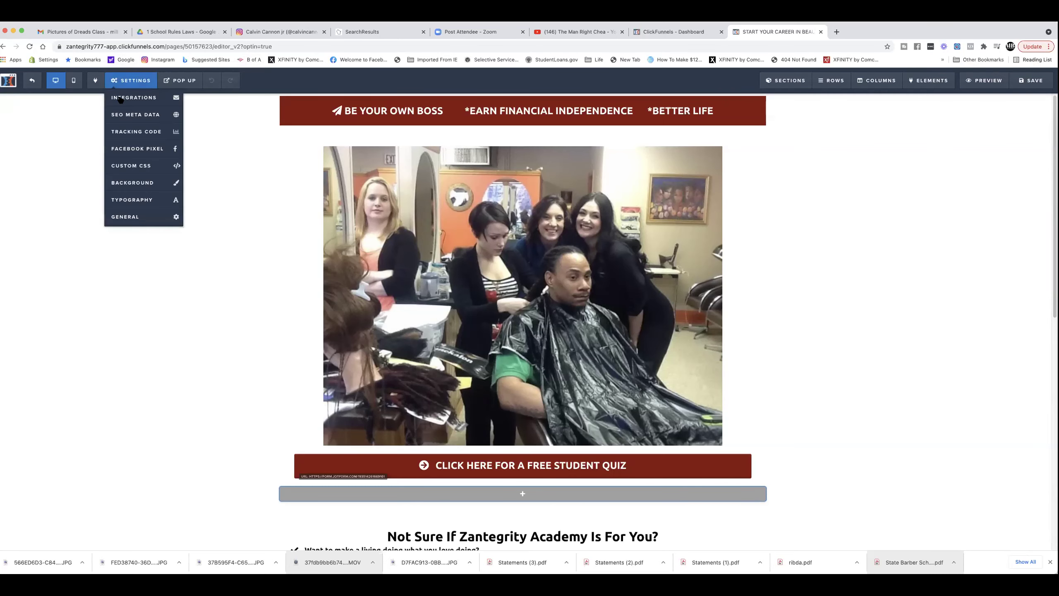
{"action": "left_click", "coordinate": [121, 115]}
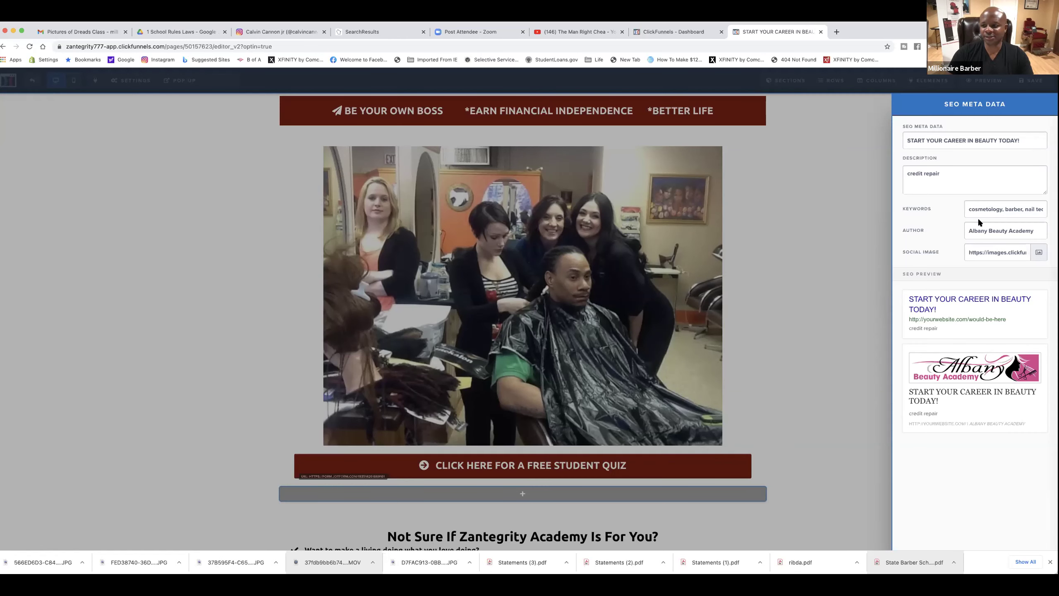
{"action": "left_click", "coordinate": [993, 228]}
{"action": "left_click_drag", "start_coordinate": [992, 230], "coordinate": [967, 229]}
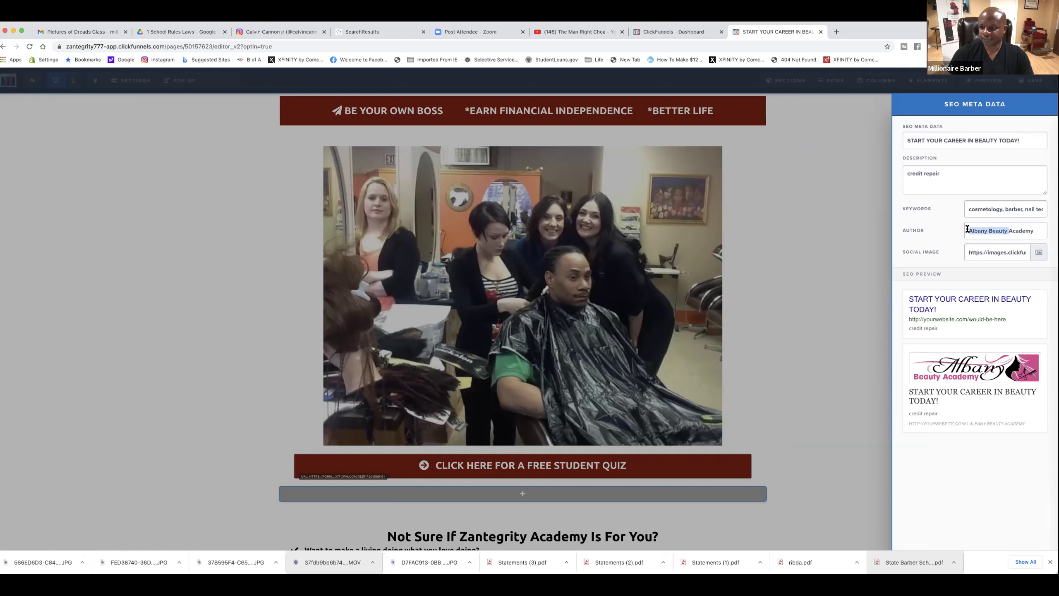
{"action": "left_click", "coordinate": [940, 168]}
{"action": "double_click", "coordinate": [935, 171]}
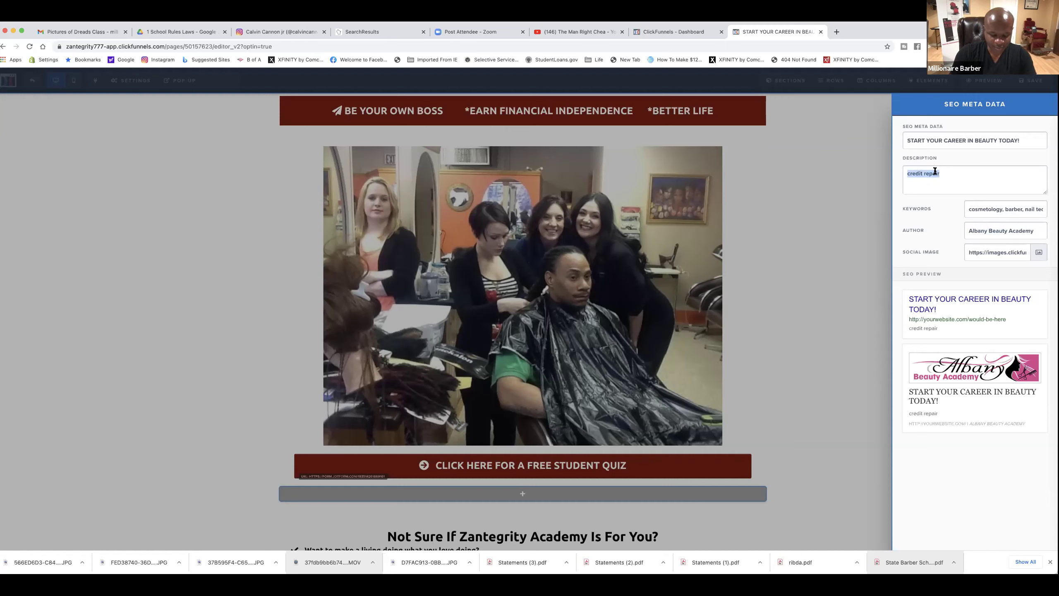
{"action": "type", "text": "Srtar"}
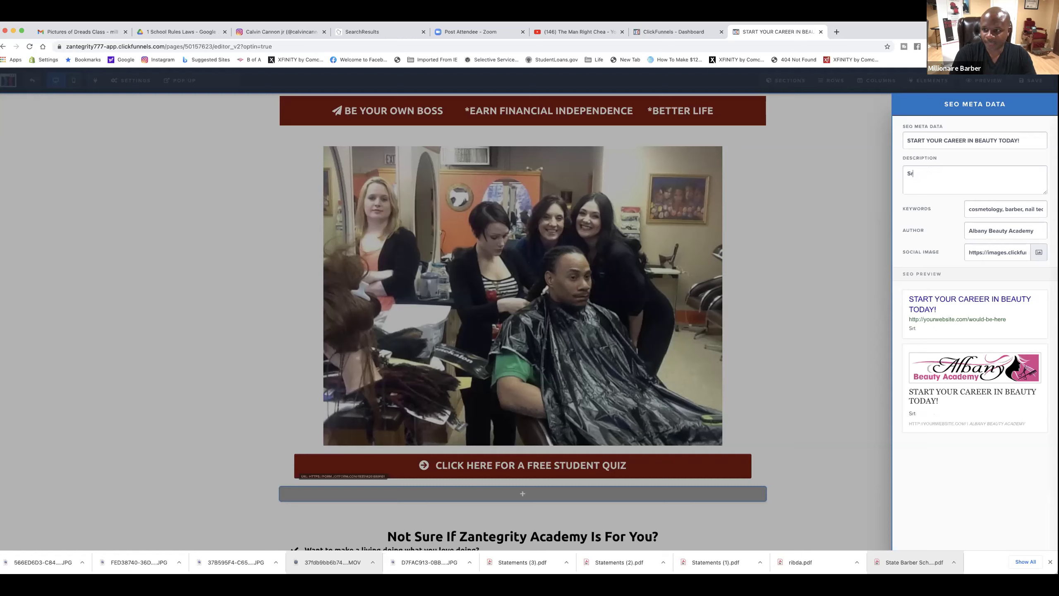
{"action": "type", "text": " Your Carr"}
{"action": "key", "text": "BackSpace"}
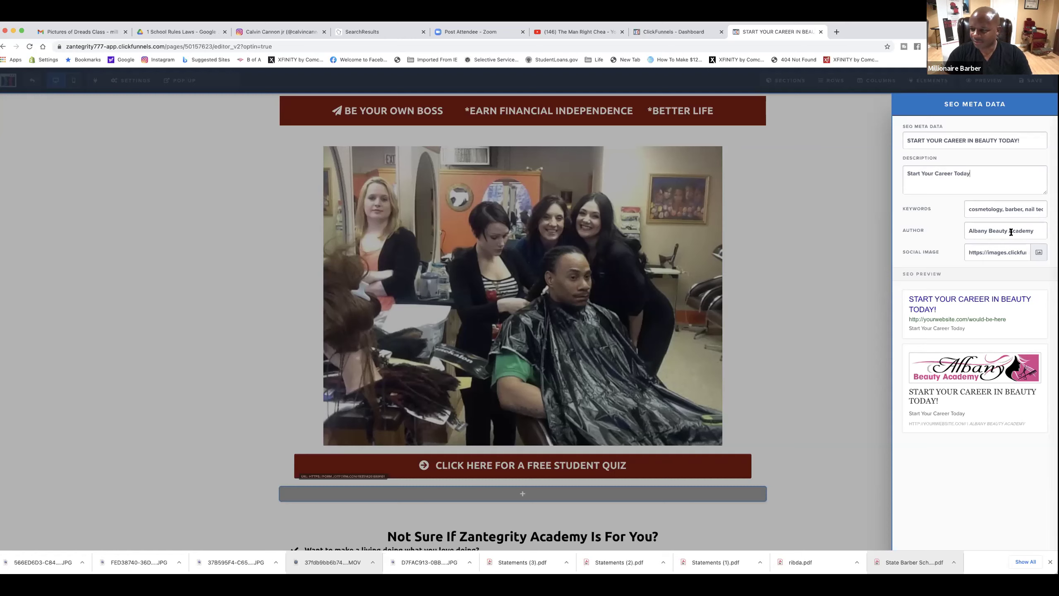
{"action": "left_click_drag", "start_coordinate": [996, 230], "coordinate": [962, 228]}
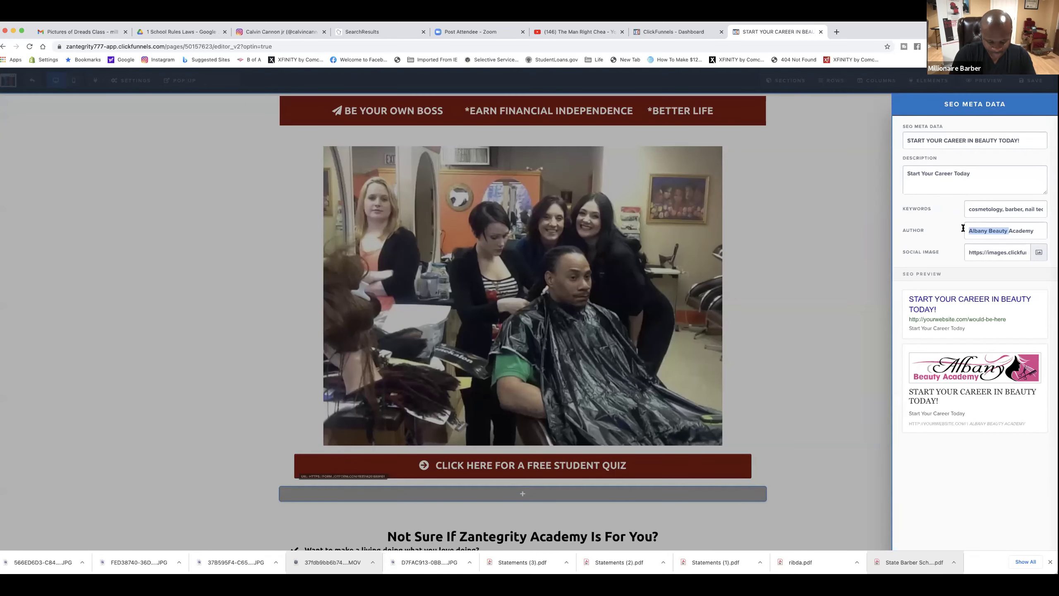
{"action": "type", "text": "Zantegri"}
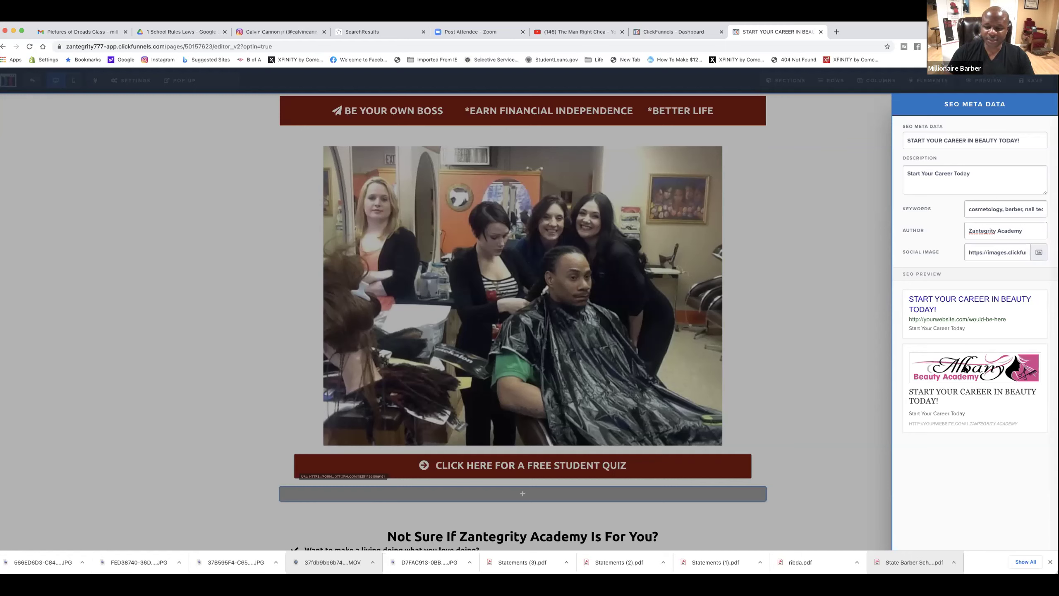
Set the uploaded group salon photo as the SEO social image and save the page
{"action": "left_click", "coordinate": [1037, 252]}
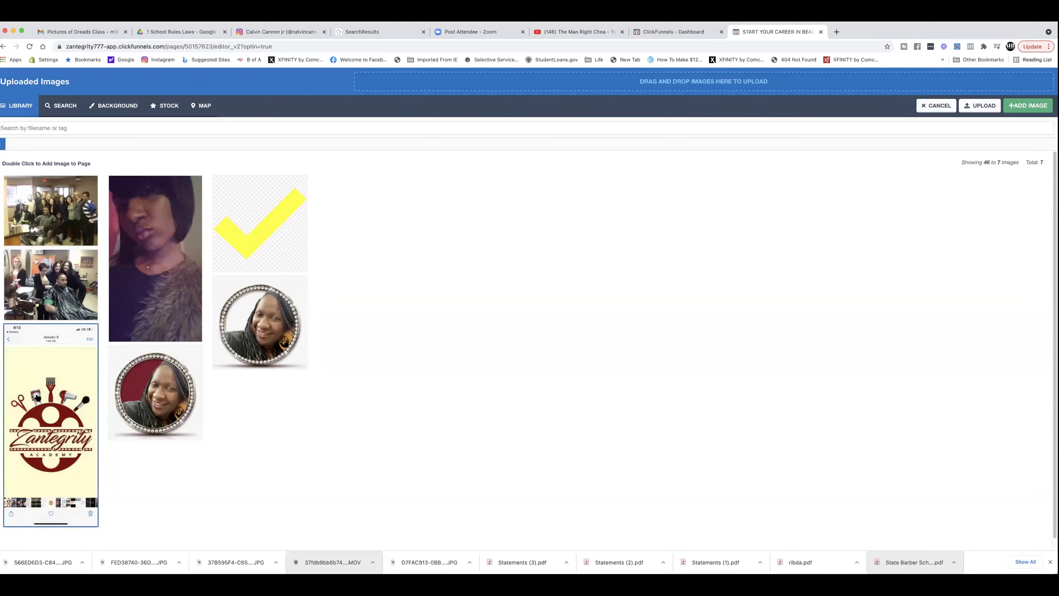
{"action": "left_click", "coordinate": [148, 387]}
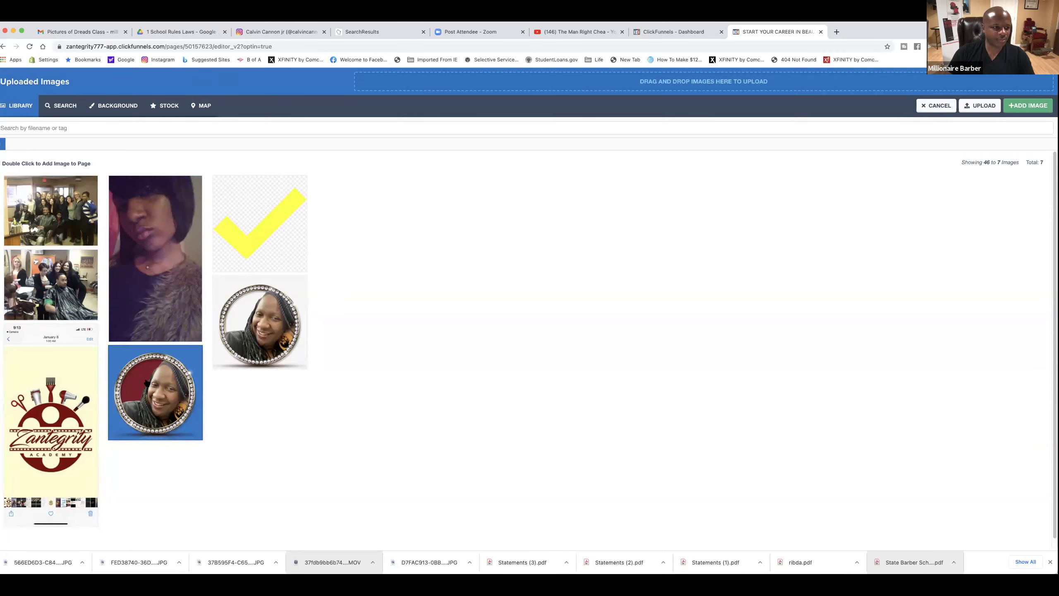
{"action": "left_click", "coordinate": [51, 284]}
{"action": "left_click", "coordinate": [61, 228]}
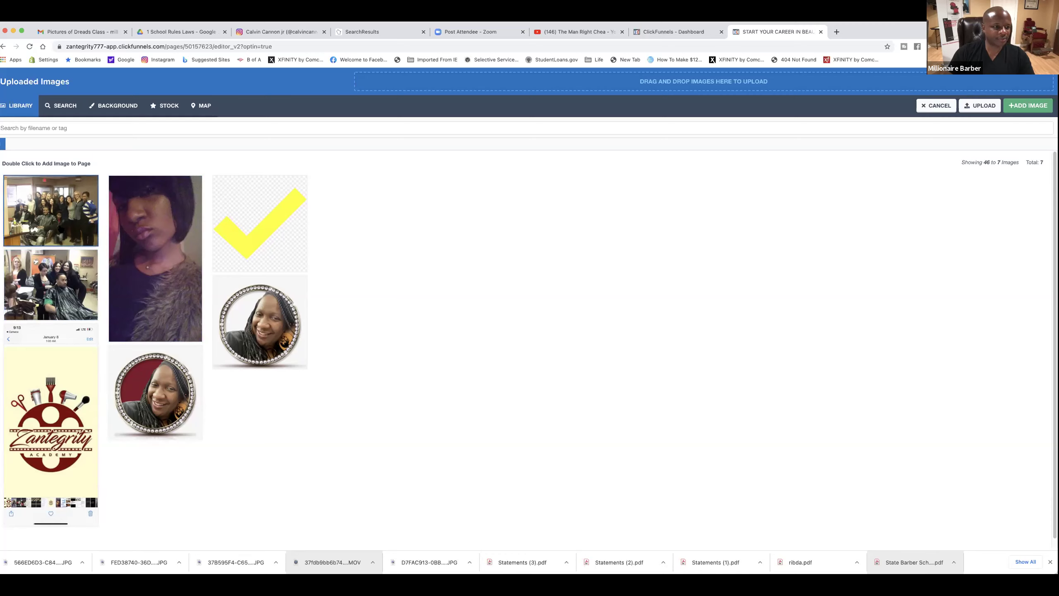
{"action": "double_click", "coordinate": [60, 229]}
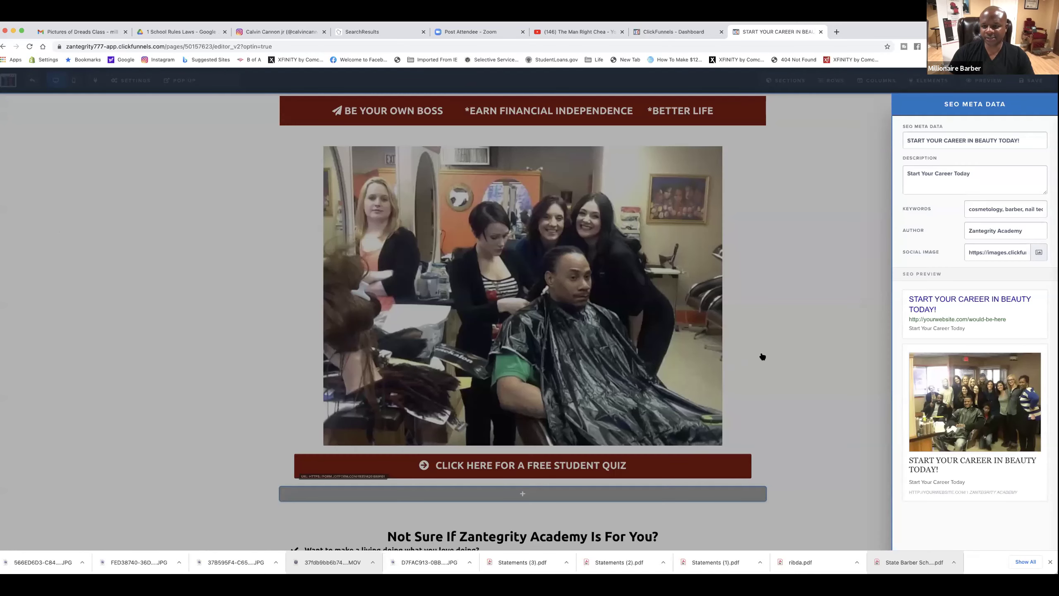
{"action": "left_click", "coordinate": [813, 339]}
{"action": "scroll", "coordinate": [698, 354], "scroll_direction": "down", "scroll_amount": 5}
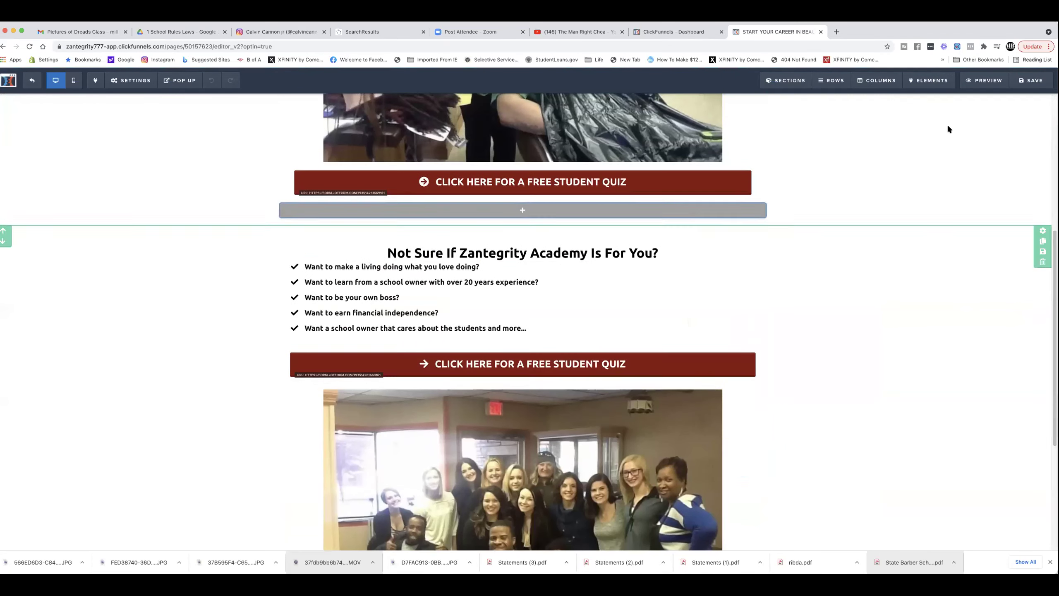
{"action": "left_click", "coordinate": [1017, 87]}
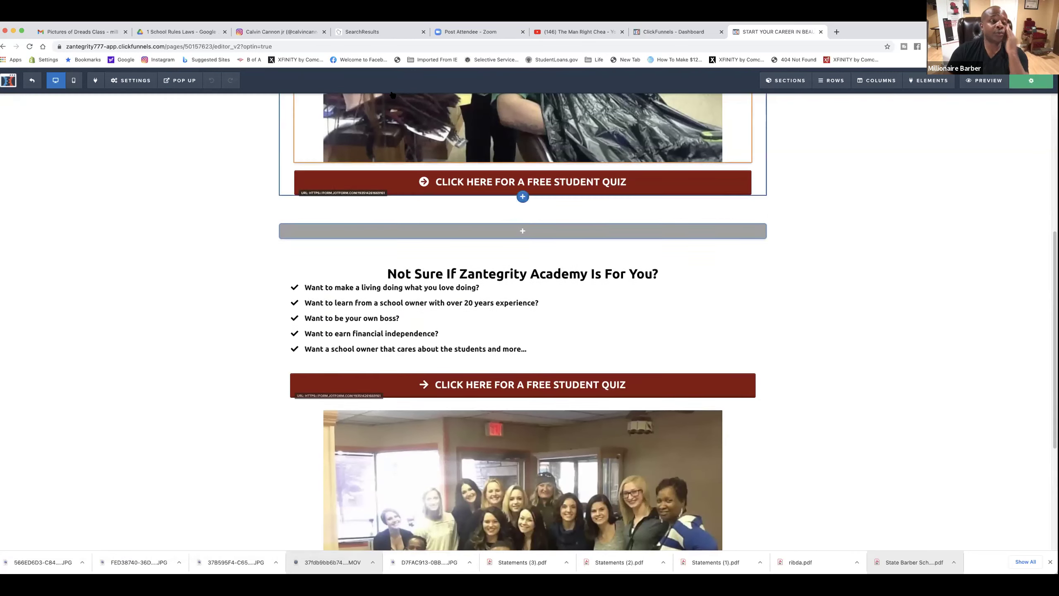
Check the whole page layout in mobile view, then return to the desktop view
{"action": "left_click", "coordinate": [74, 81]}
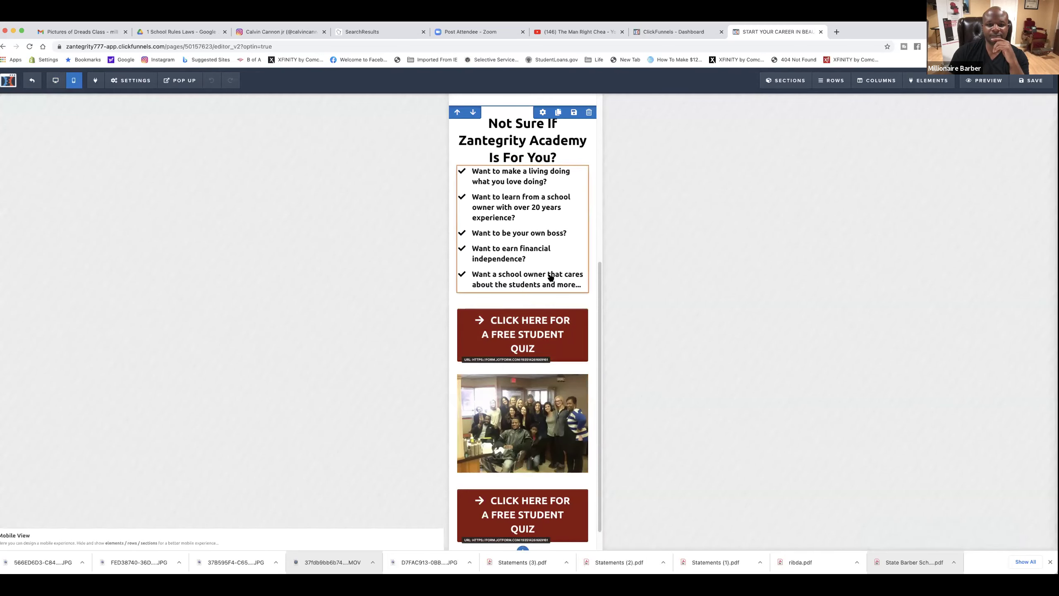
{"action": "scroll", "coordinate": [550, 278], "scroll_direction": "down", "scroll_amount": 1}
{"action": "scroll", "coordinate": [550, 278], "scroll_direction": "down", "scroll_amount": 1}
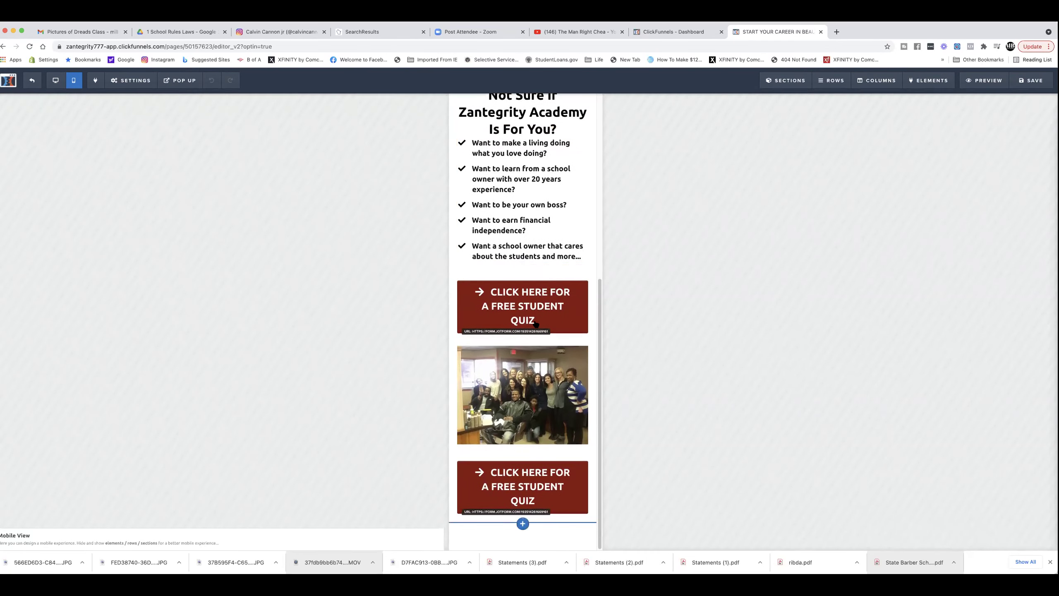
{"action": "scroll", "coordinate": [533, 329], "scroll_direction": "up", "scroll_amount": 10}
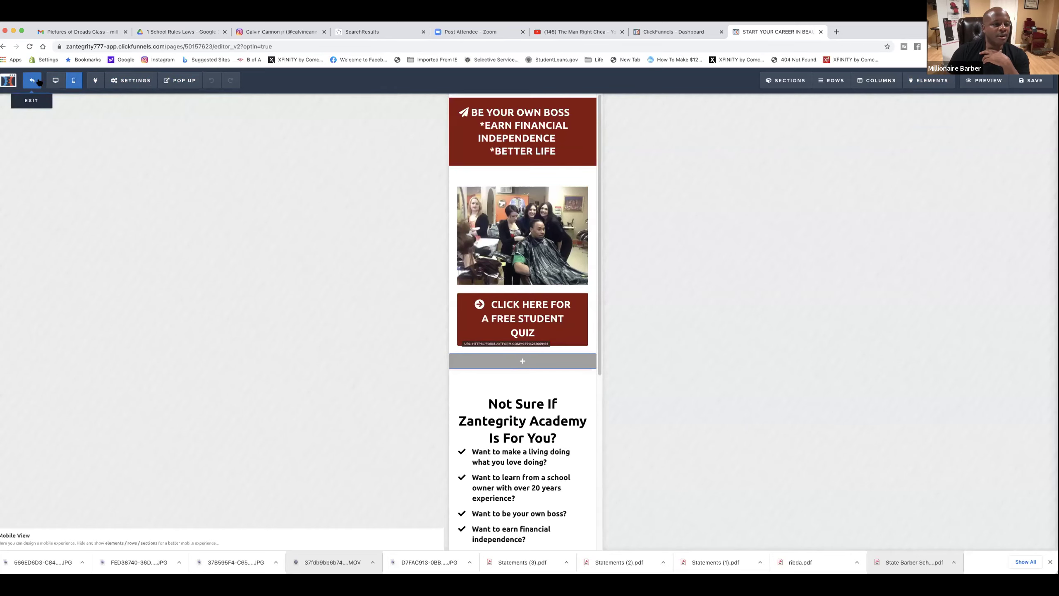
{"action": "left_click", "coordinate": [56, 80]}
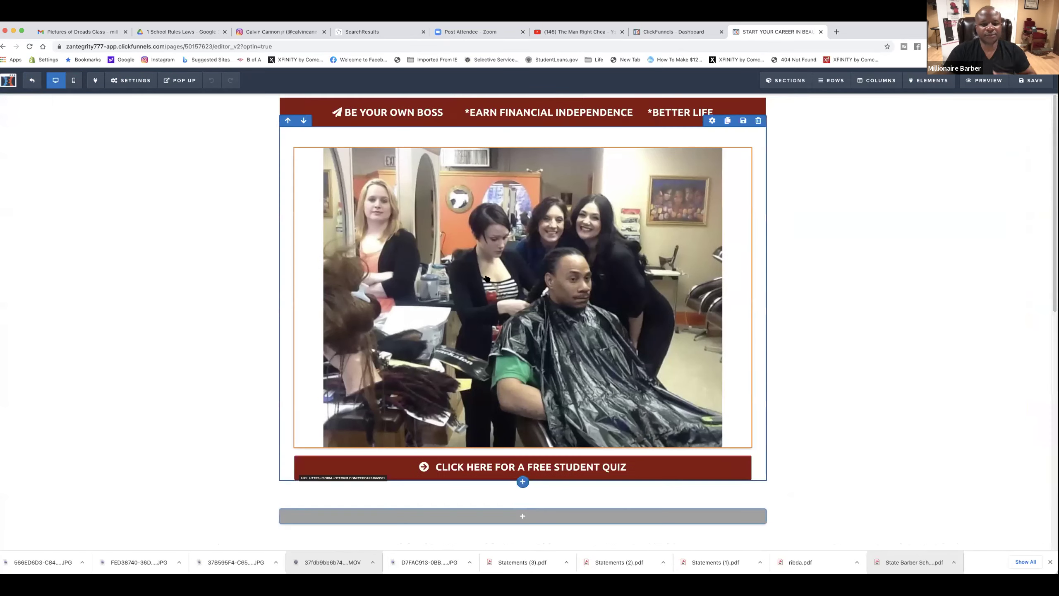
Preview the page in a new browser tab and test the link of its free student quiz button
{"action": "scroll", "coordinate": [534, 202], "scroll_direction": "down", "scroll_amount": 7}
{"action": "scroll", "coordinate": [534, 203], "scroll_direction": "up", "scroll_amount": 3}
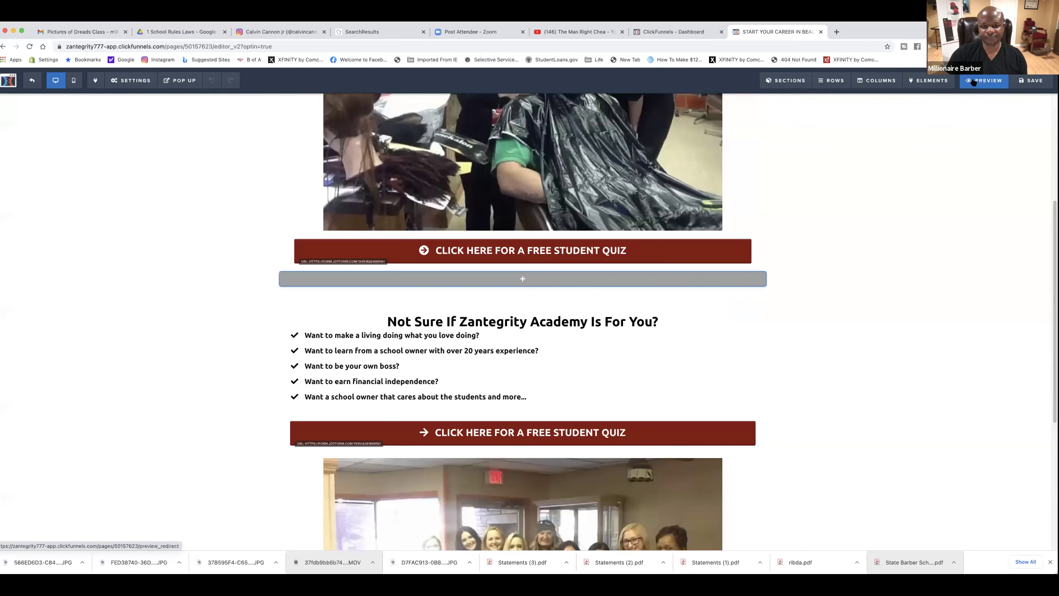
{"action": "left_click", "coordinate": [974, 81]}
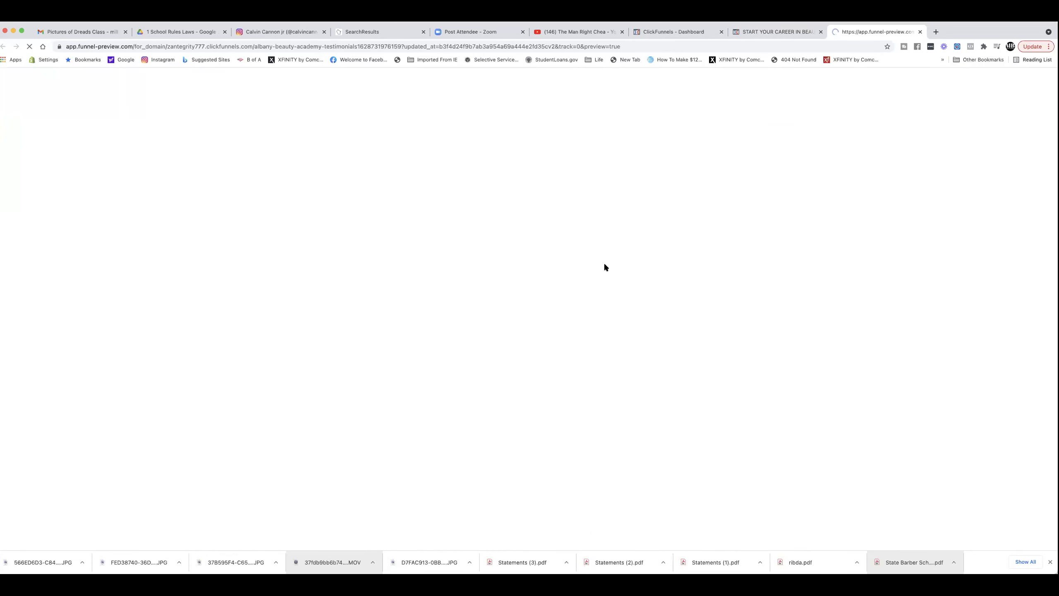
{"action": "left_click", "coordinate": [651, 447]}
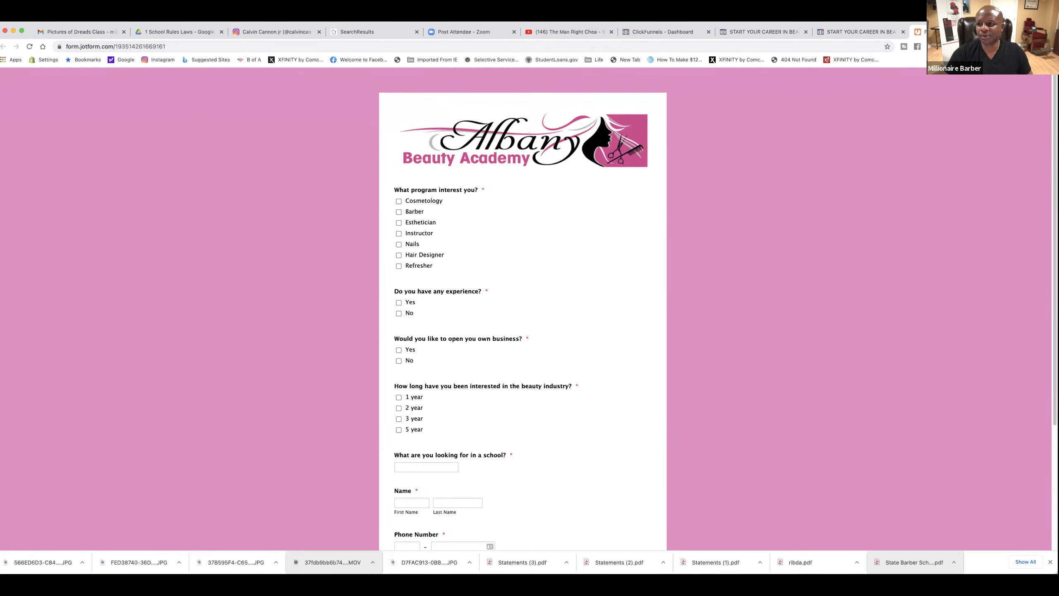
Close the quiz form tab, open the JotForm forms list in a new tab, and search the forms for "69161"
{"action": "key", "text": "super+w"}
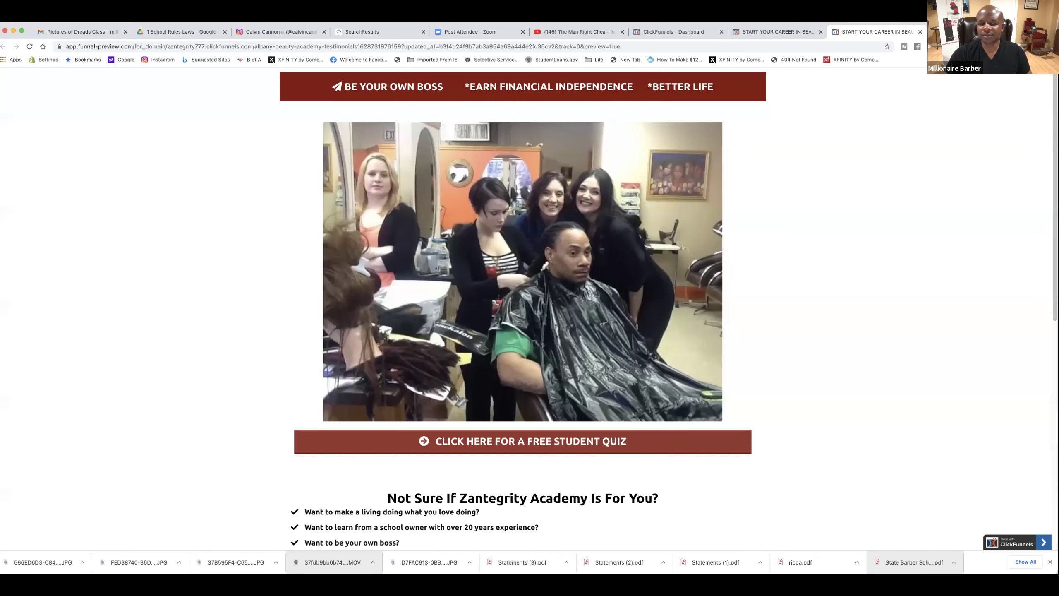
{"action": "key", "text": "super+t"}
{"action": "type", "text": "jot"}
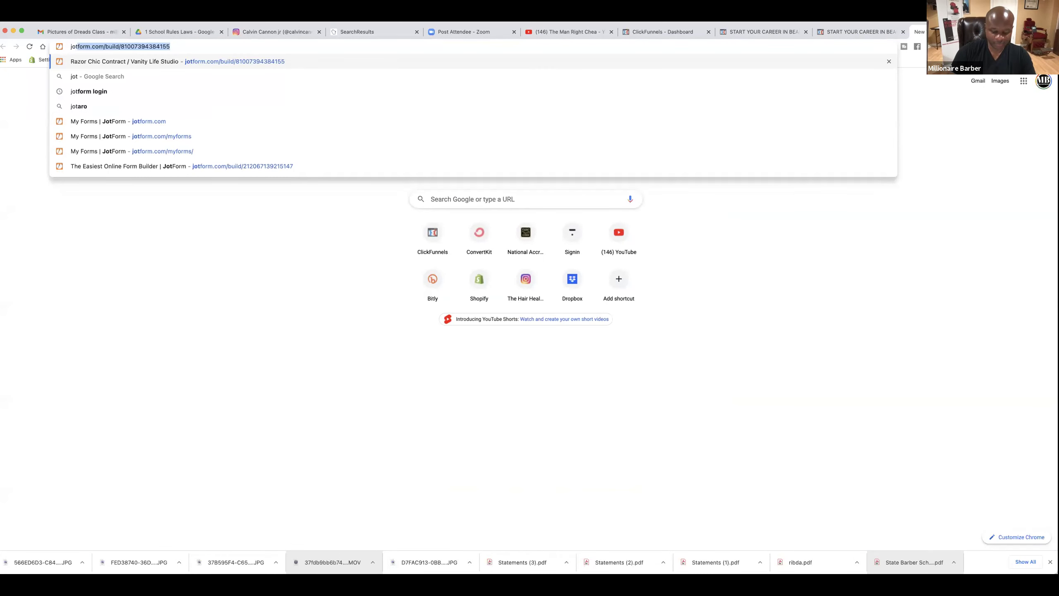
{"action": "key", "text": "Return"}
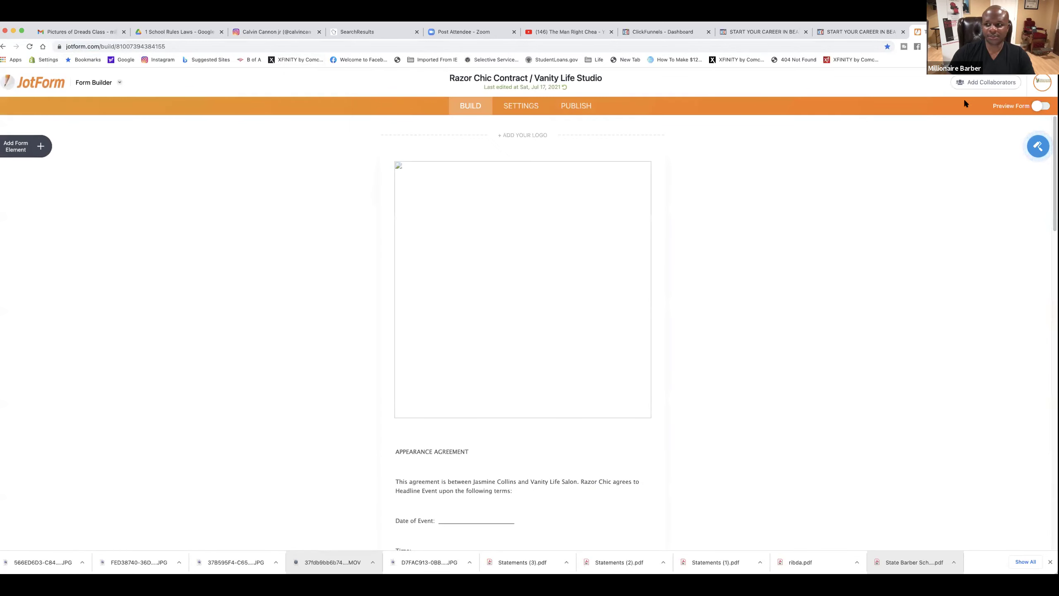
{"action": "left_click", "coordinate": [51, 87]}
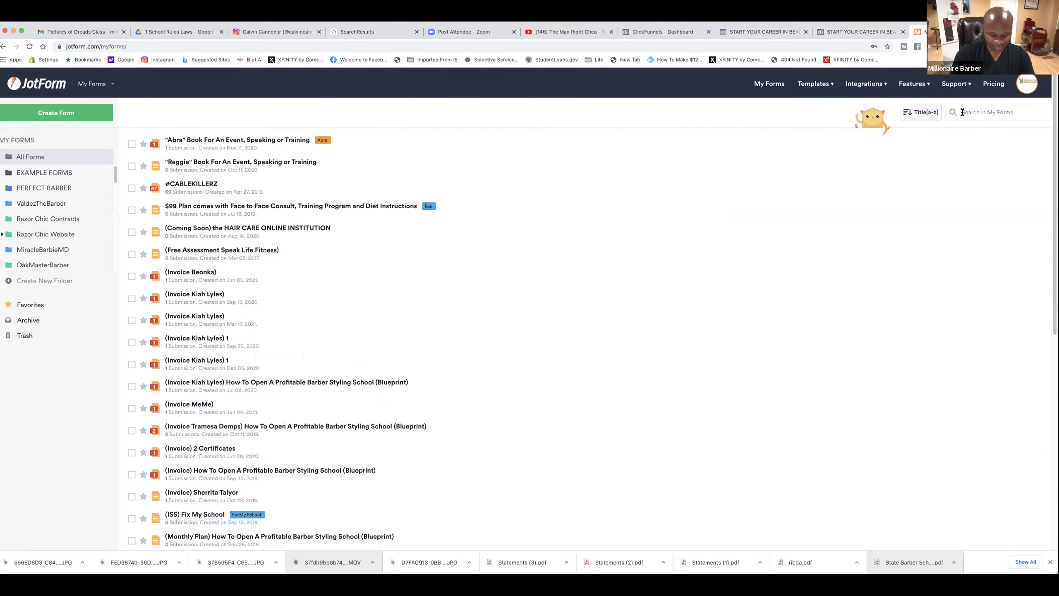
{"action": "left_click", "coordinate": [961, 112]}
{"action": "type", "text": "69161"}
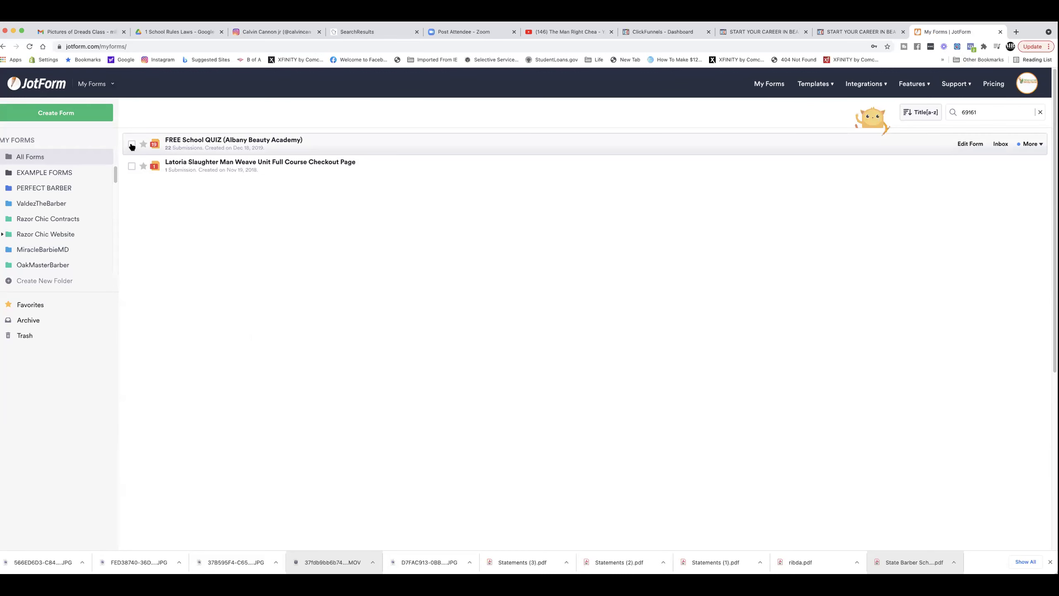
{"action": "left_click", "coordinate": [131, 145]}
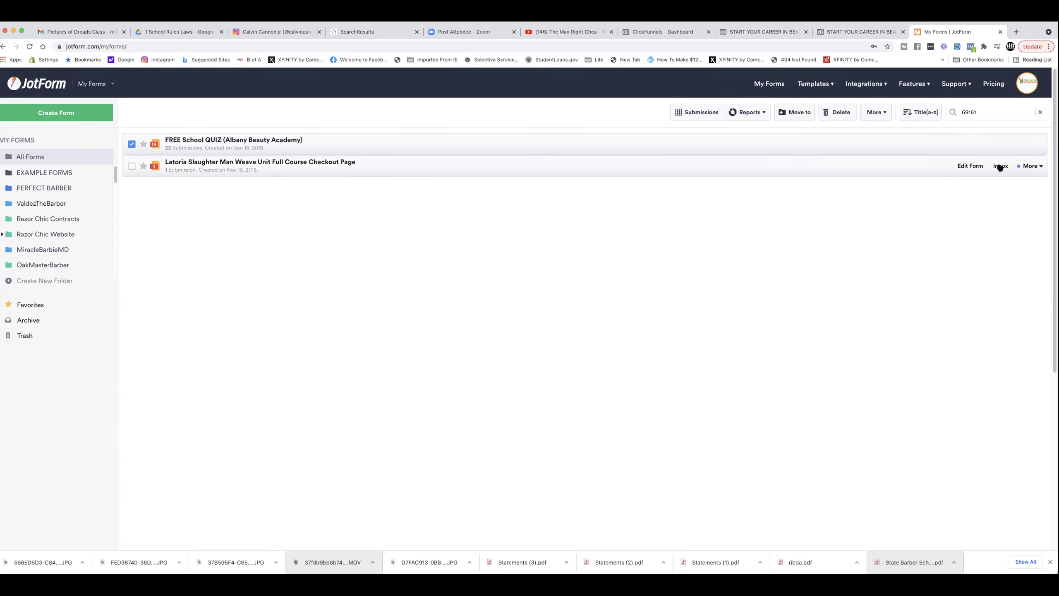
{"action": "left_click", "coordinate": [1040, 166]}
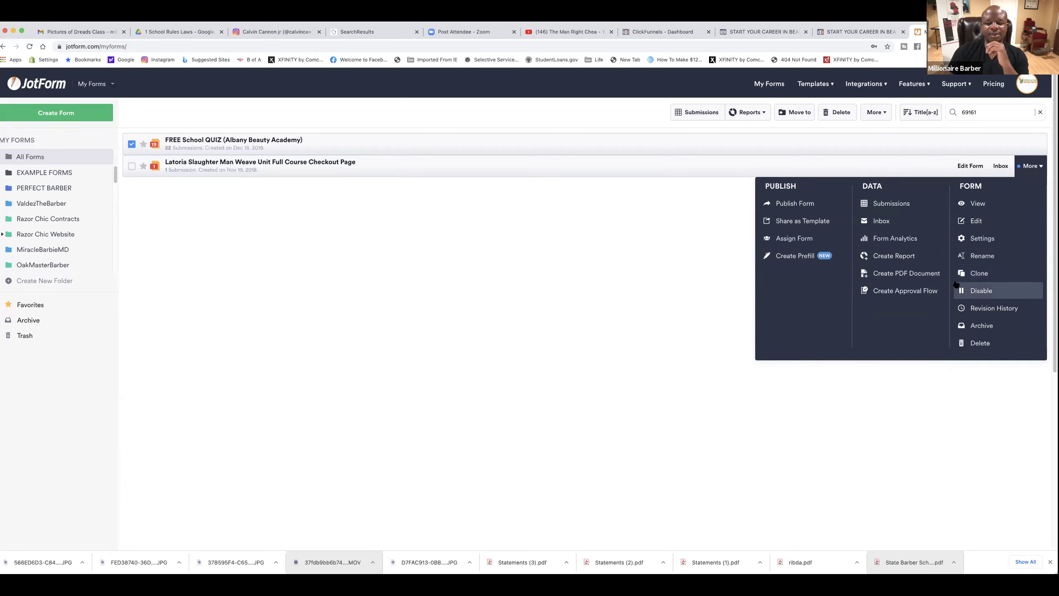
{"action": "left_click", "coordinate": [980, 274]}
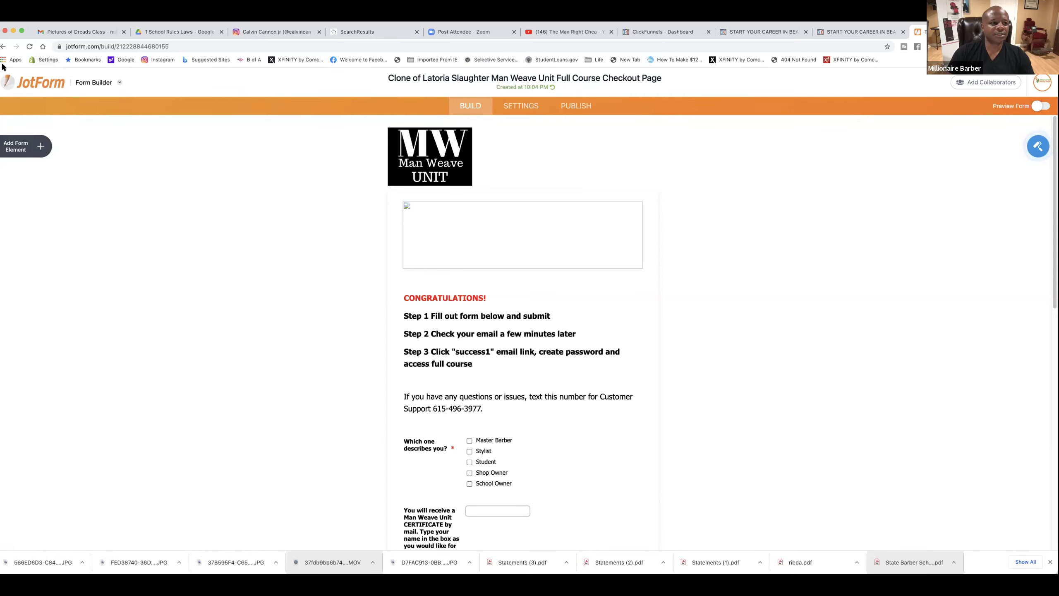
{"action": "left_click", "coordinate": [3, 46]}
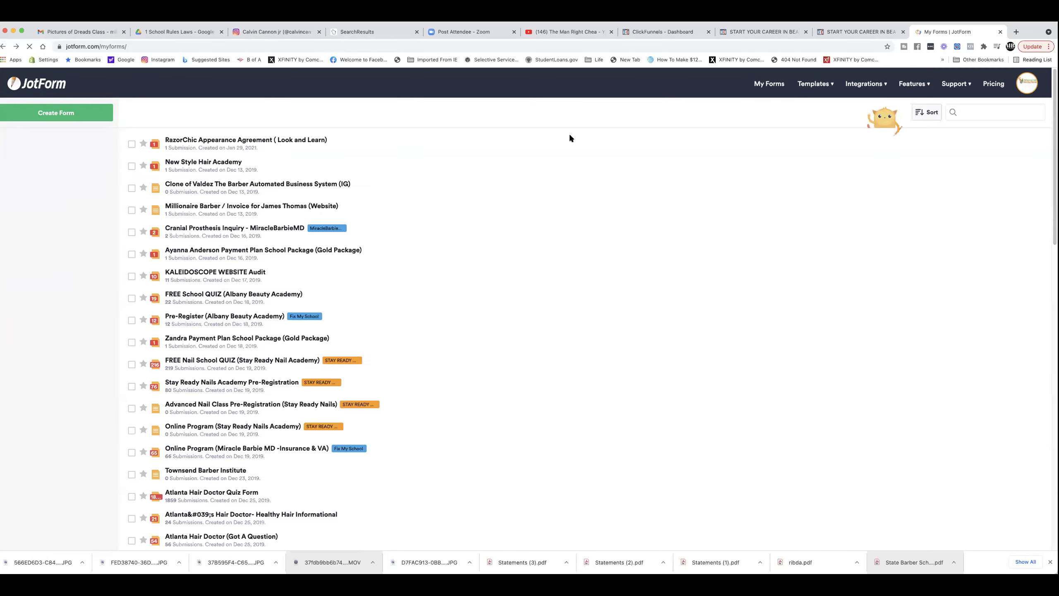
Search the forms list for "69161" and clone the FREE School QUIZ (Albany Beauty Academy) form
{"action": "left_click", "coordinate": [959, 111]}
{"action": "type", "text": "69161"}
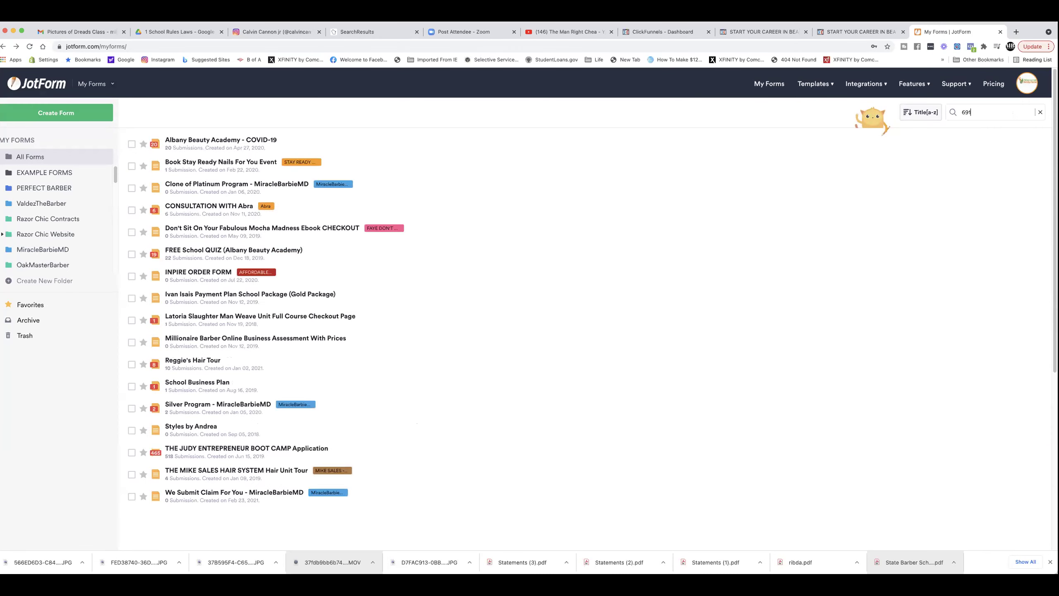
{"action": "left_click", "coordinate": [132, 144]}
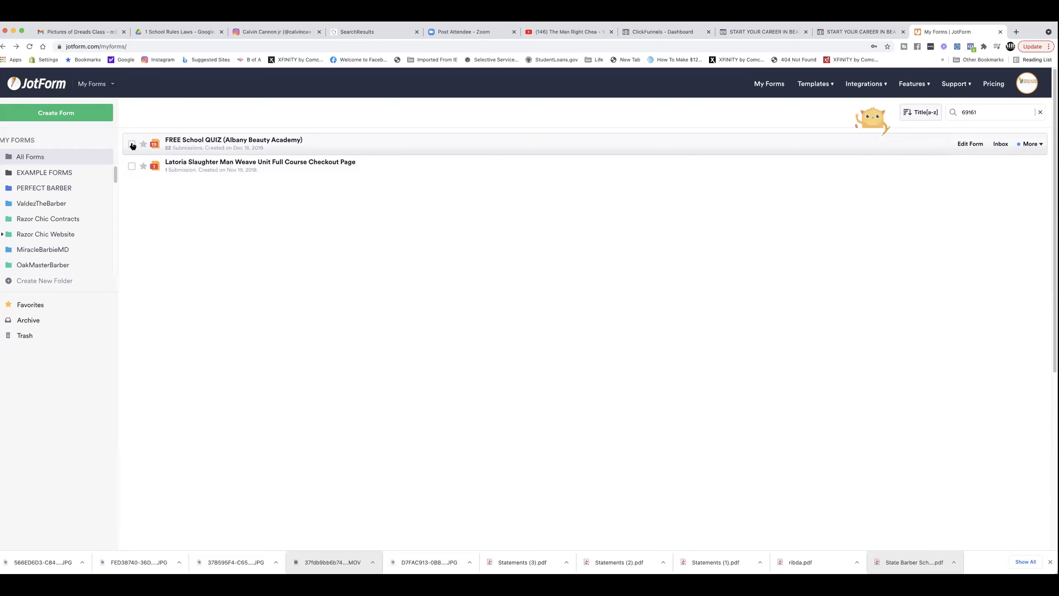
{"action": "left_click", "coordinate": [1030, 144]}
{"action": "left_click", "coordinate": [991, 235]}
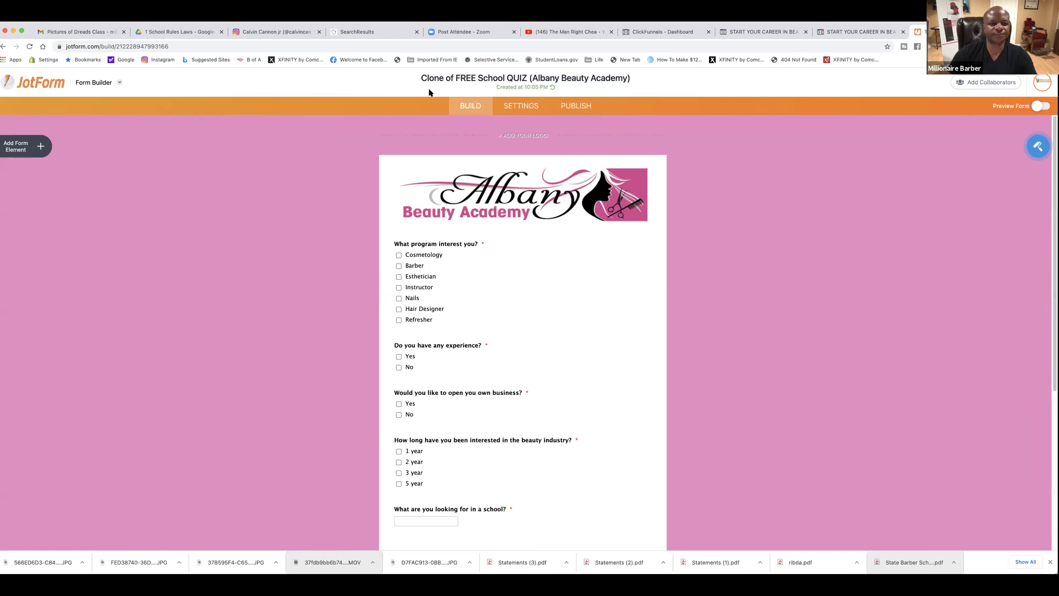
Change the cloned form's title to "FREE School QUIZ (Zantegrity Academy)"
{"action": "left_click", "coordinate": [524, 109]}
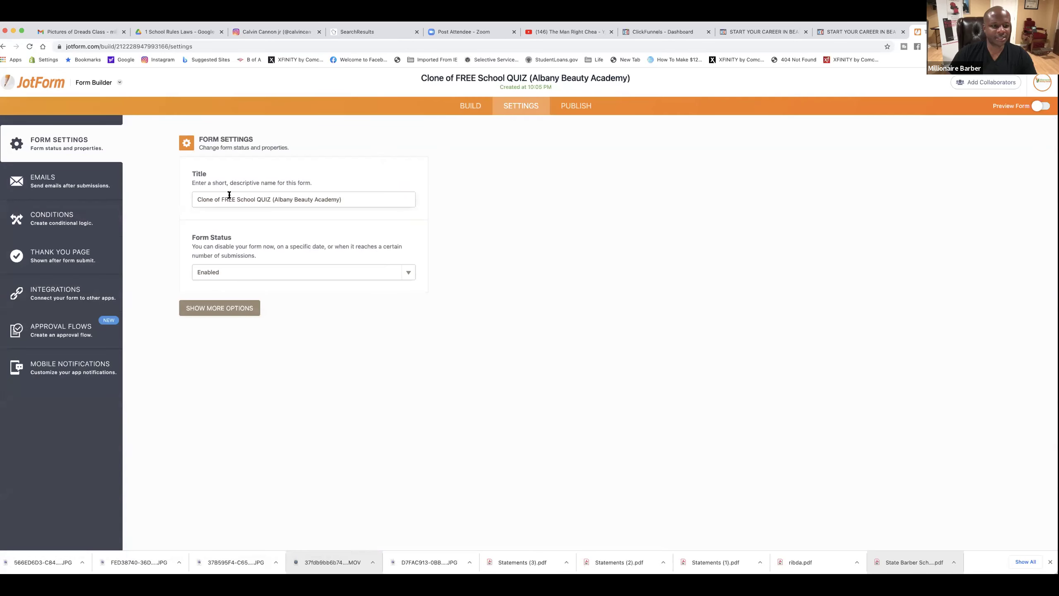
{"action": "key", "text": "BackSpace"}
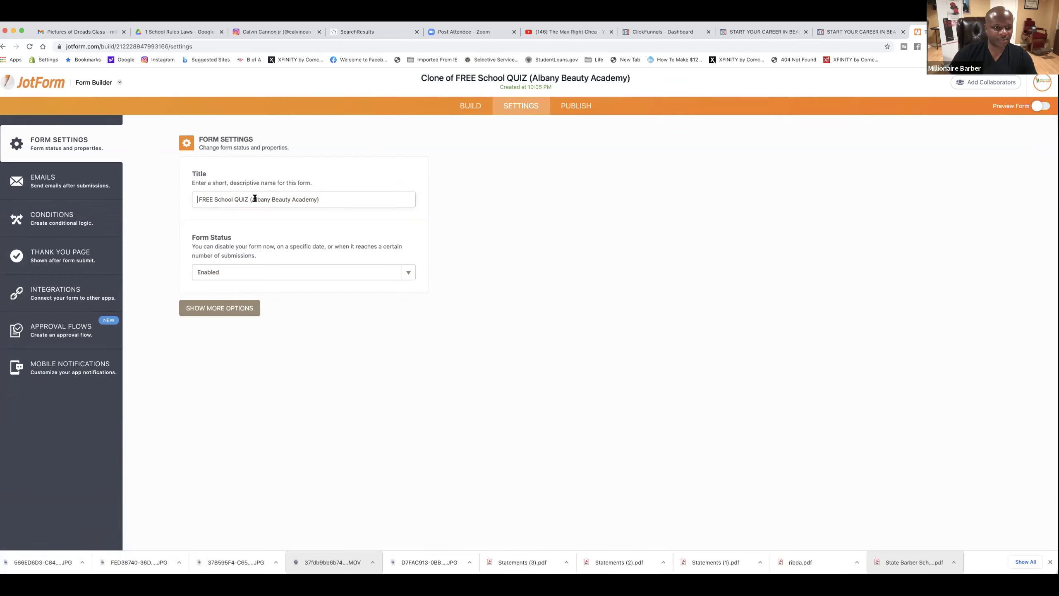
{"action": "left_click_drag", "start_coordinate": [251, 199], "coordinate": [289, 199]}
{"action": "type", "text": "Zana"}
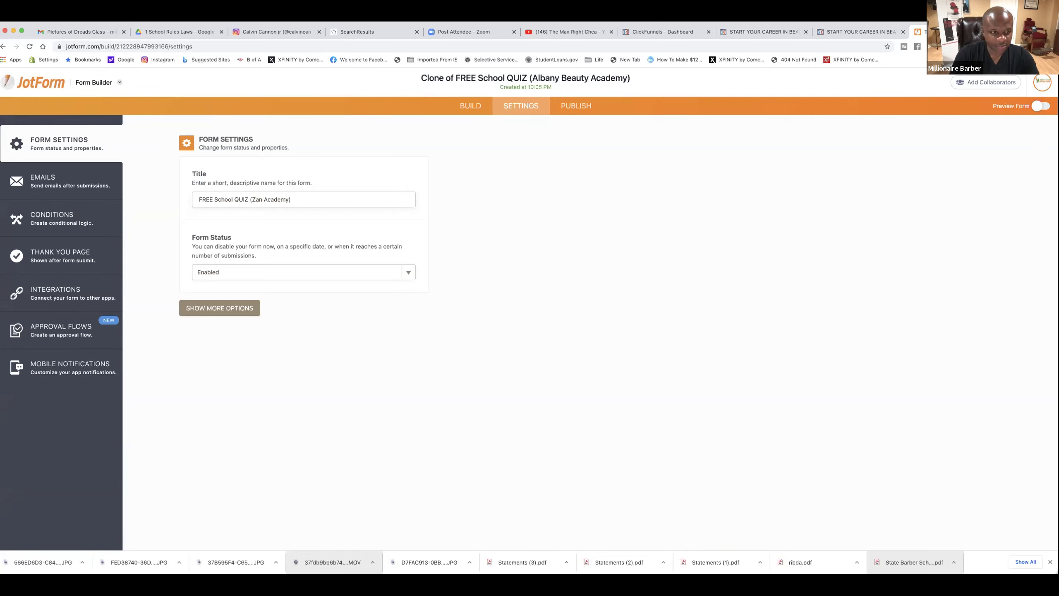
{"action": "type", "text": "egrity"}
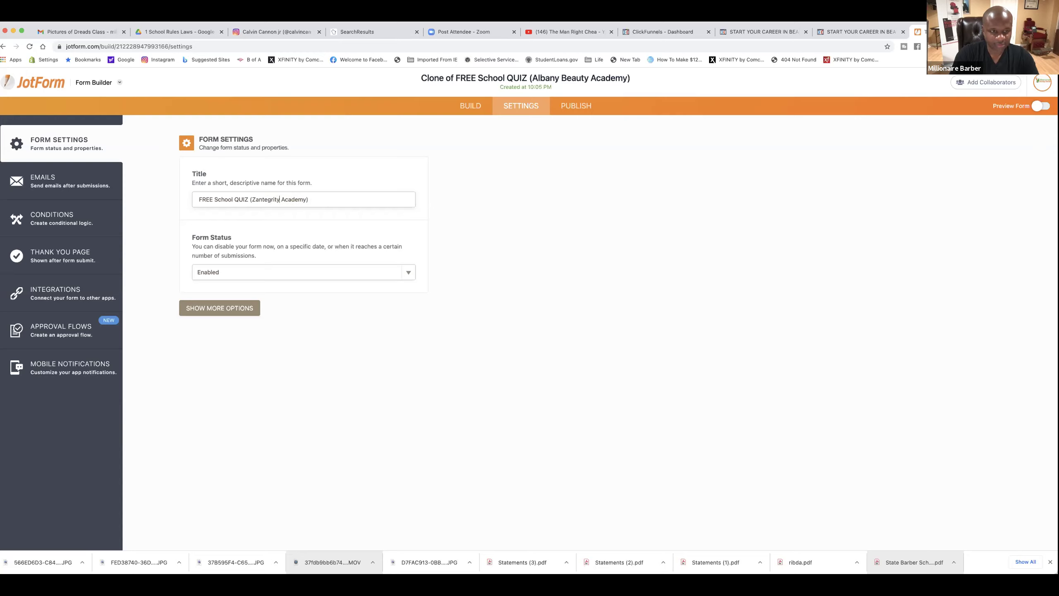
{"action": "left_click", "coordinate": [401, 172]}
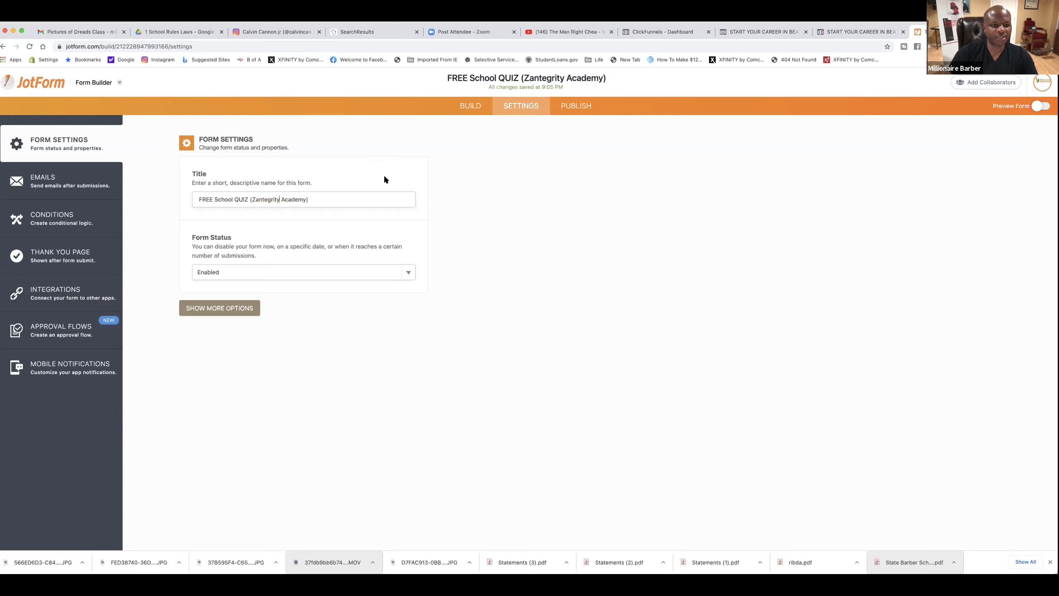
Change the quiz form's page color from the form designer to a dark red
{"action": "left_click", "coordinate": [469, 106]}
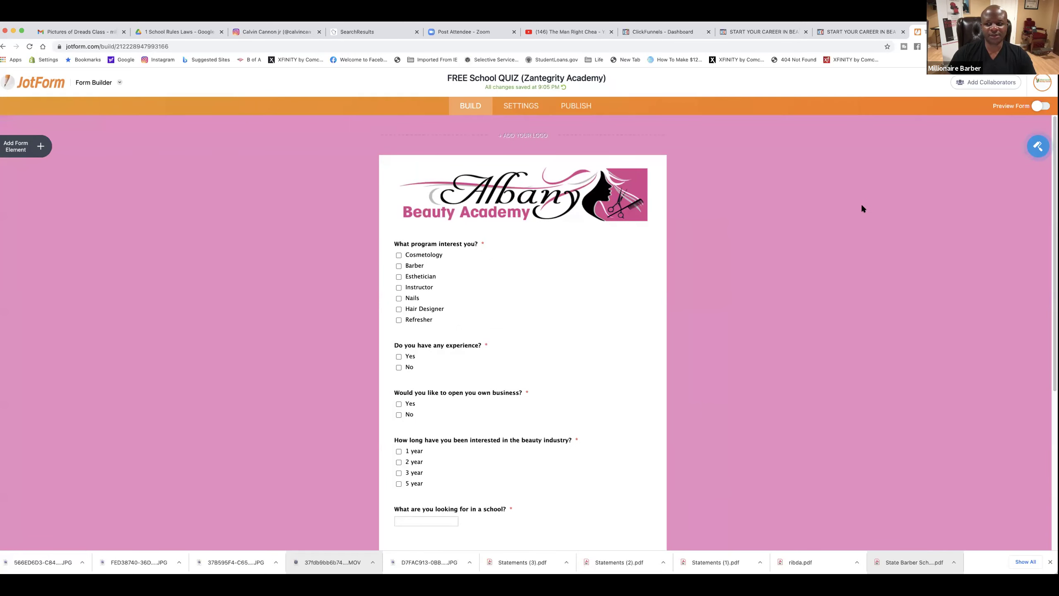
{"action": "left_click", "coordinate": [1035, 147]}
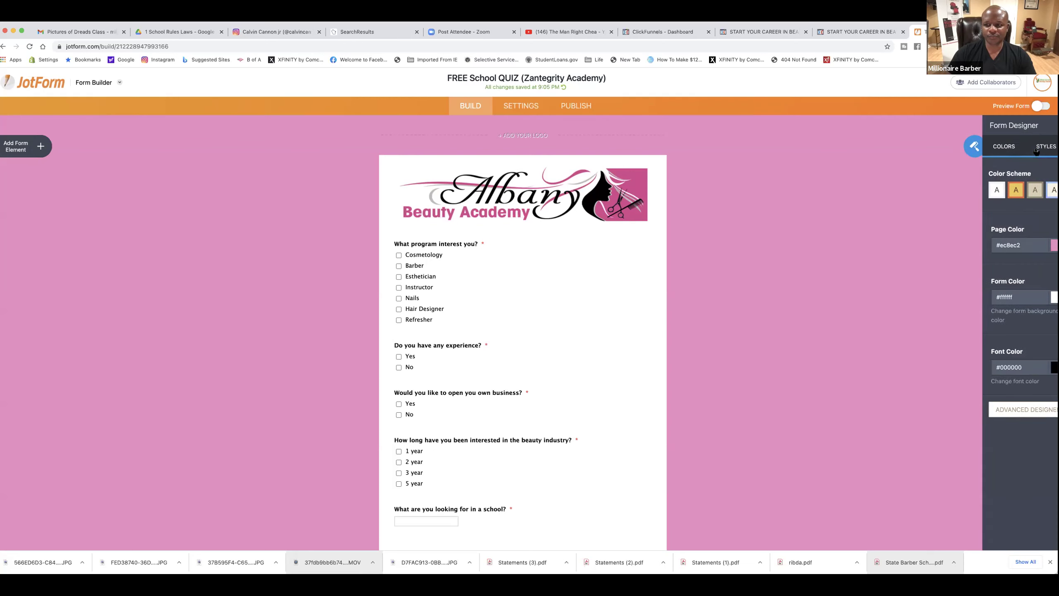
{"action": "left_click", "coordinate": [961, 245]}
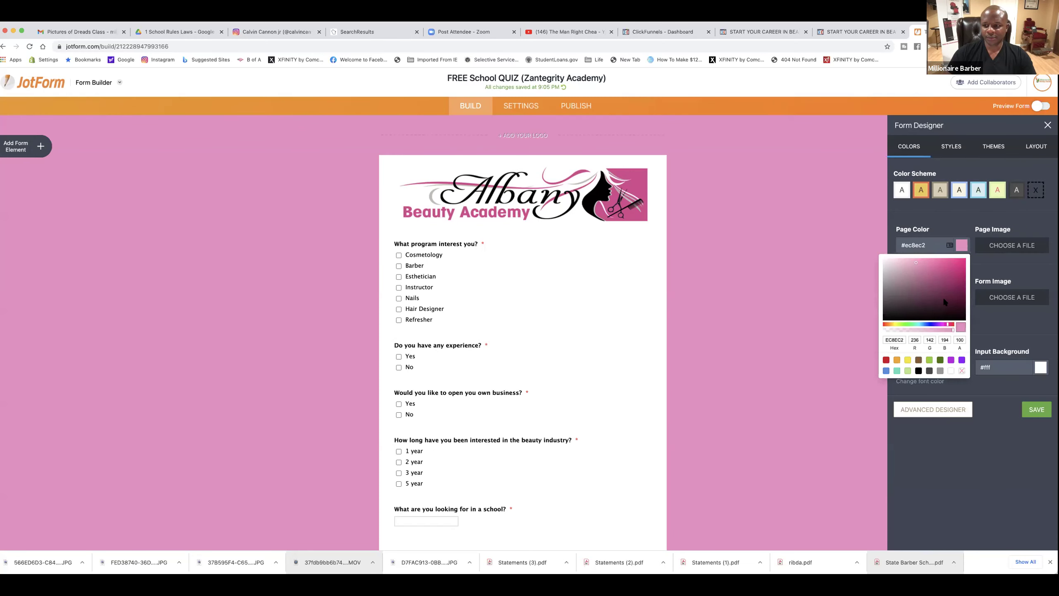
{"action": "left_click", "coordinate": [886, 360]}
{"action": "mouse_move", "coordinate": [960, 291]}
{"action": "left_mouse_down"}
{"action": "mouse_move", "coordinate": [961, 304]}
{"action": "mouse_move", "coordinate": [961, 295]}
{"action": "left_mouse_up"}
{"action": "left_click", "coordinate": [737, 188]}
Replace the Albany Beauty Academy header image with an uploaded group salon photo
{"action": "left_click", "coordinate": [614, 179]}
{"action": "left_click", "coordinate": [678, 188]}
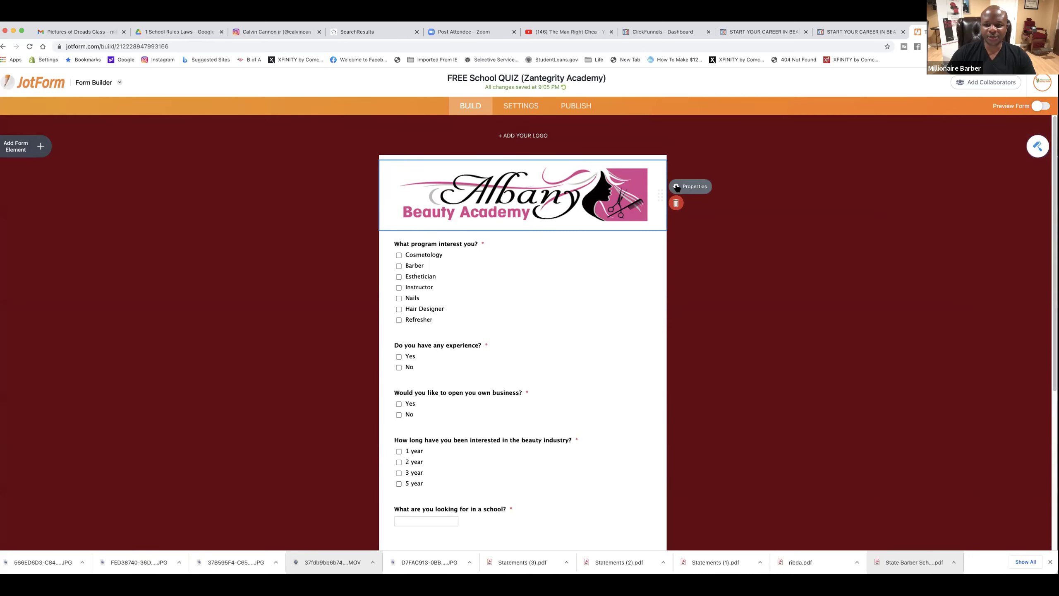
{"action": "left_click", "coordinate": [959, 207]}
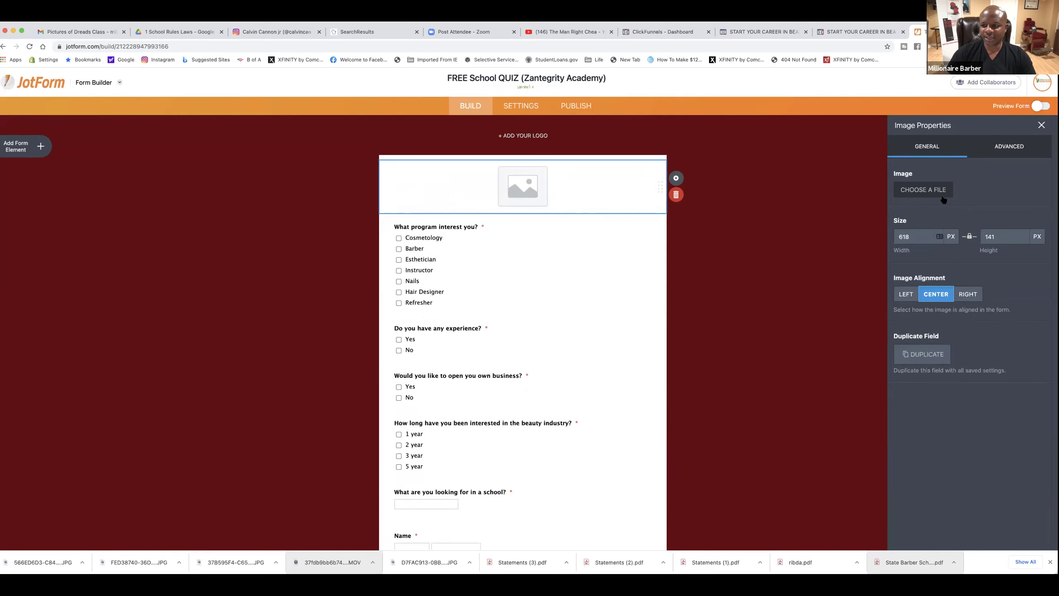
{"action": "left_click", "coordinate": [928, 191]}
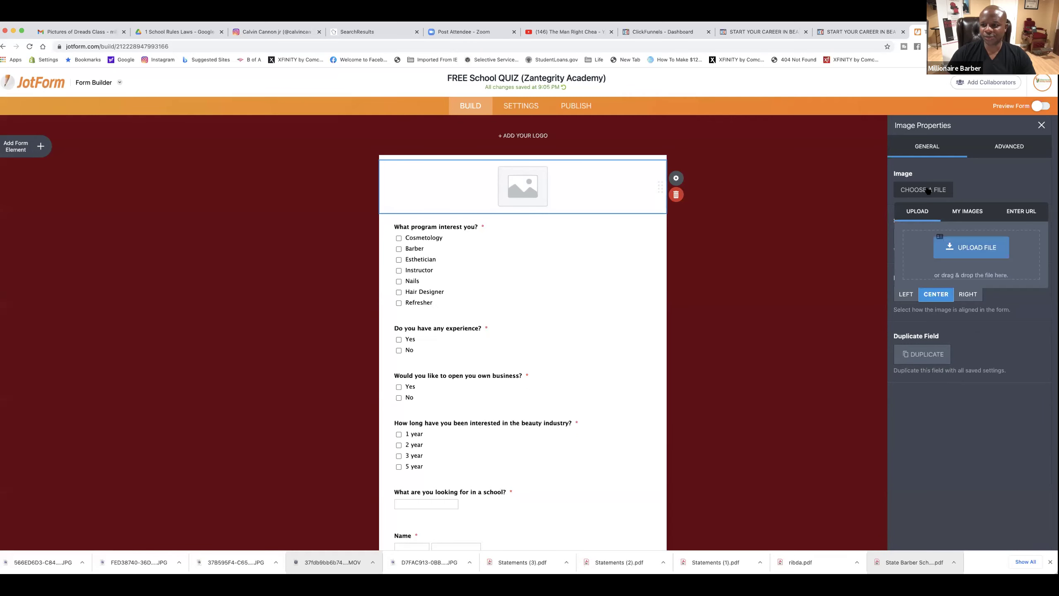
{"action": "left_click", "coordinate": [961, 249]}
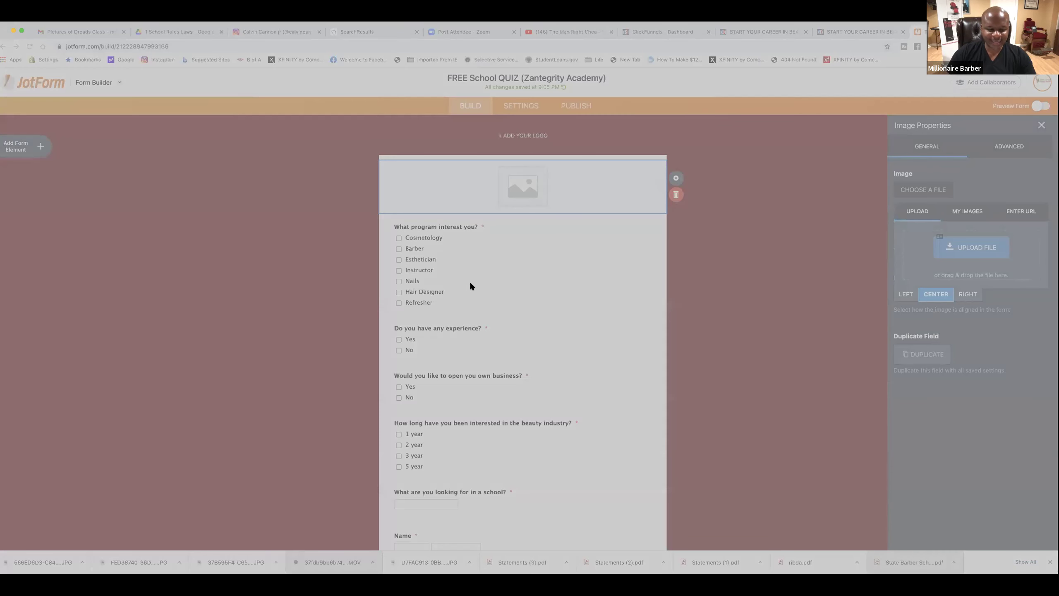
{"action": "double_click", "coordinate": [465, 247]}
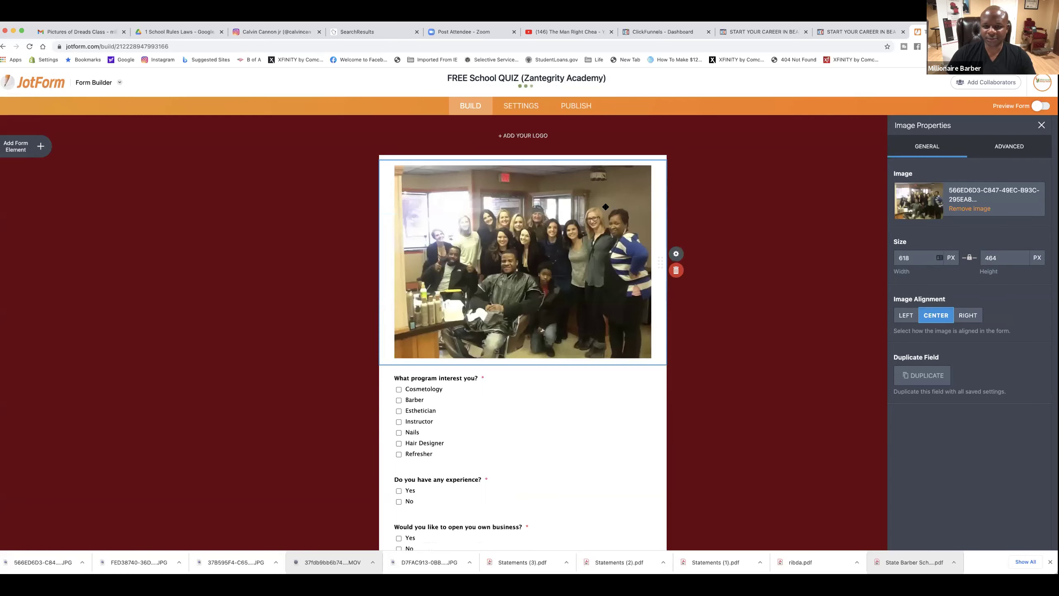
In the program interest question, remove the Refresher, Hair Designer, Nails, Instructor and Esthetician options, and rename Barber to "Other"
{"action": "scroll", "coordinate": [592, 275], "scroll_direction": "down", "scroll_amount": 3}
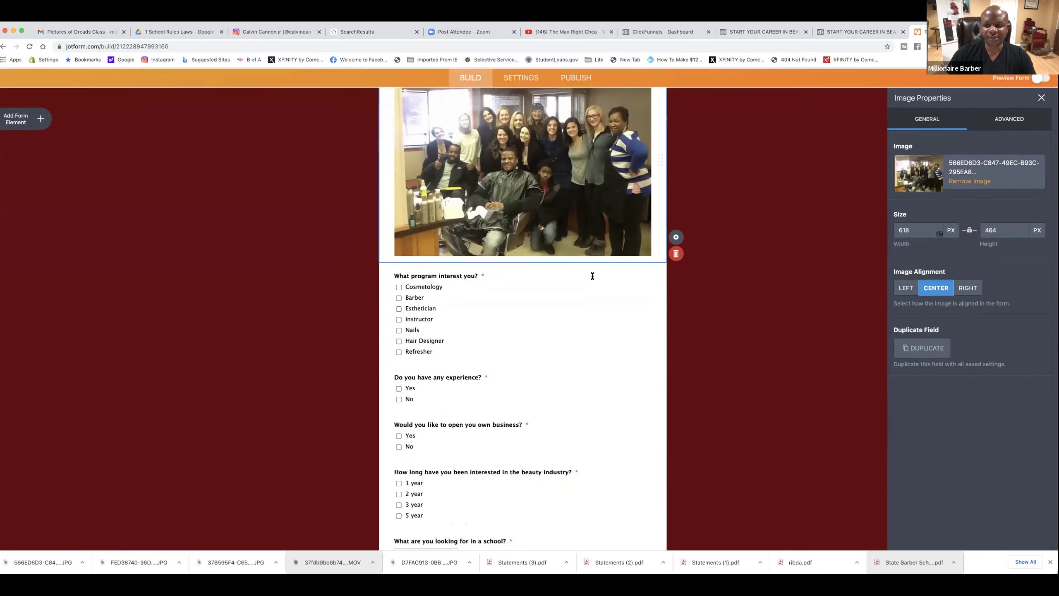
{"action": "scroll", "coordinate": [459, 251], "scroll_direction": "up", "scroll_amount": 2}
{"action": "scroll", "coordinate": [454, 219], "scroll_direction": "down", "scroll_amount": 5}
{"action": "left_click", "coordinate": [423, 203]}
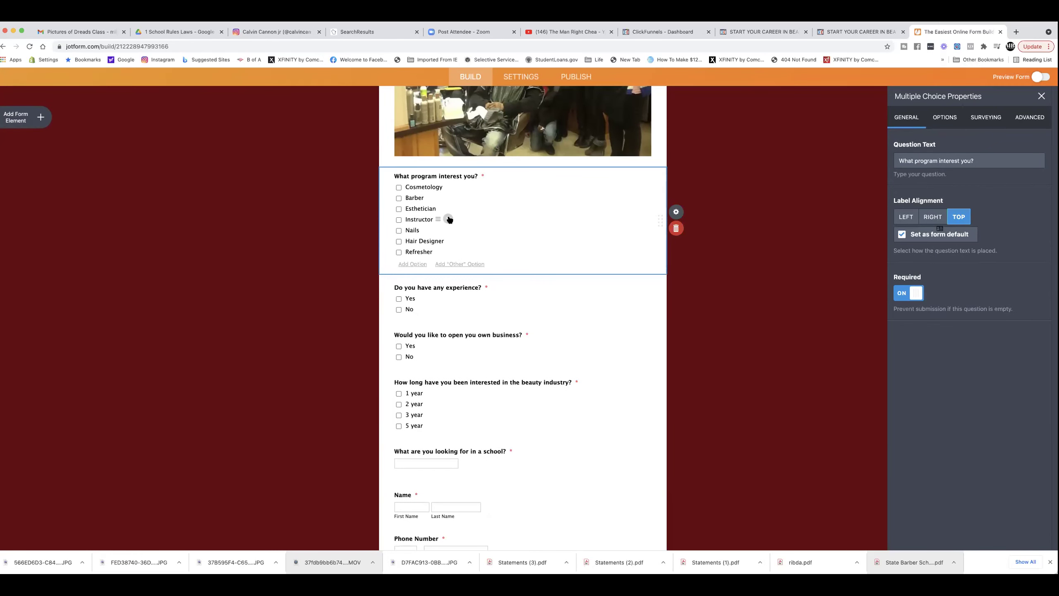
{"action": "left_click", "coordinate": [446, 252]}
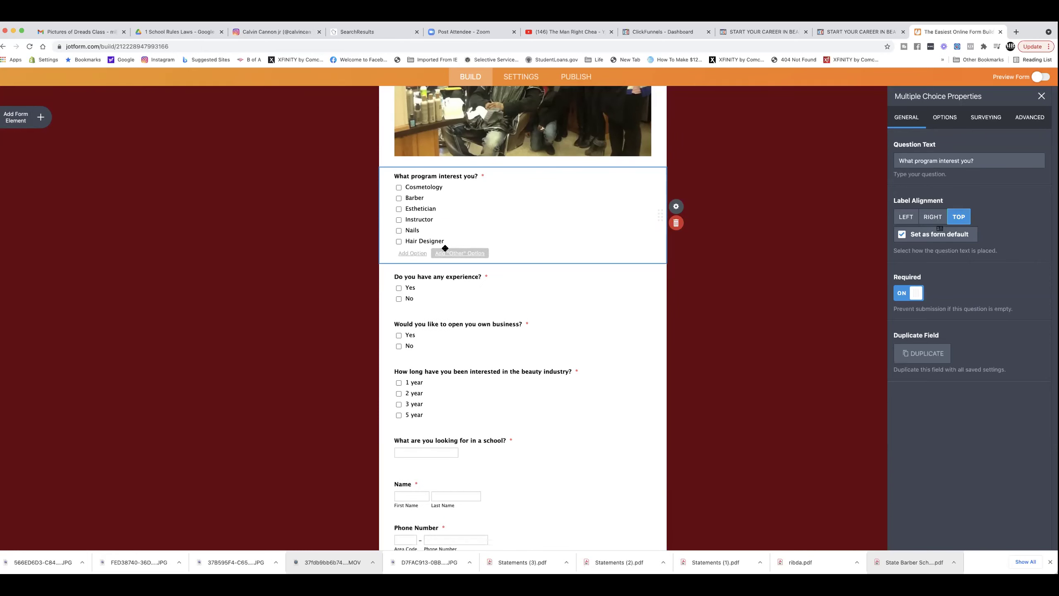
{"action": "left_click", "coordinate": [458, 241]}
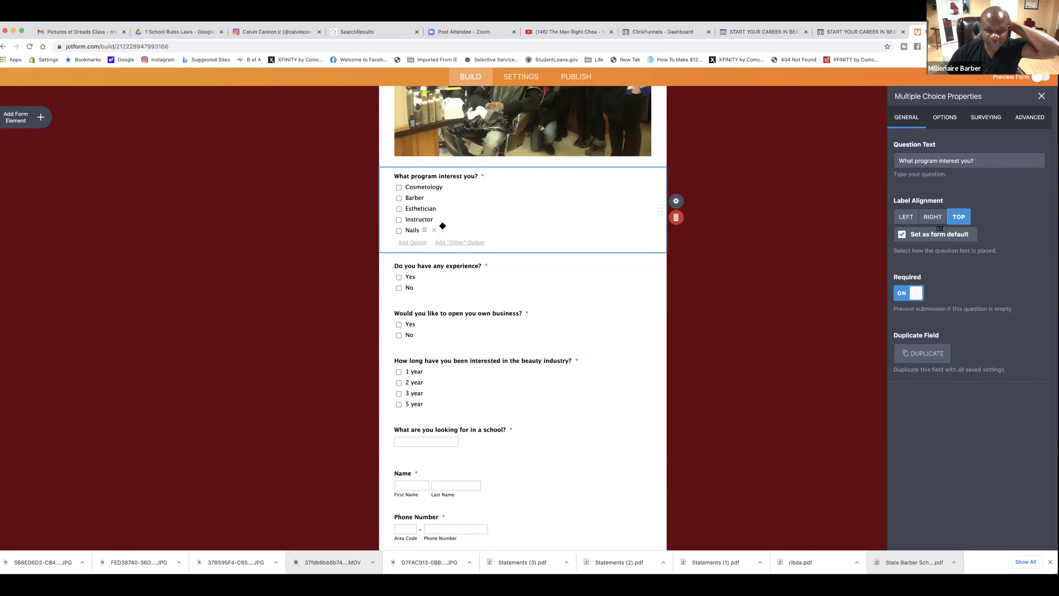
{"action": "left_click", "coordinate": [448, 231]}
{"action": "left_click", "coordinate": [447, 219]}
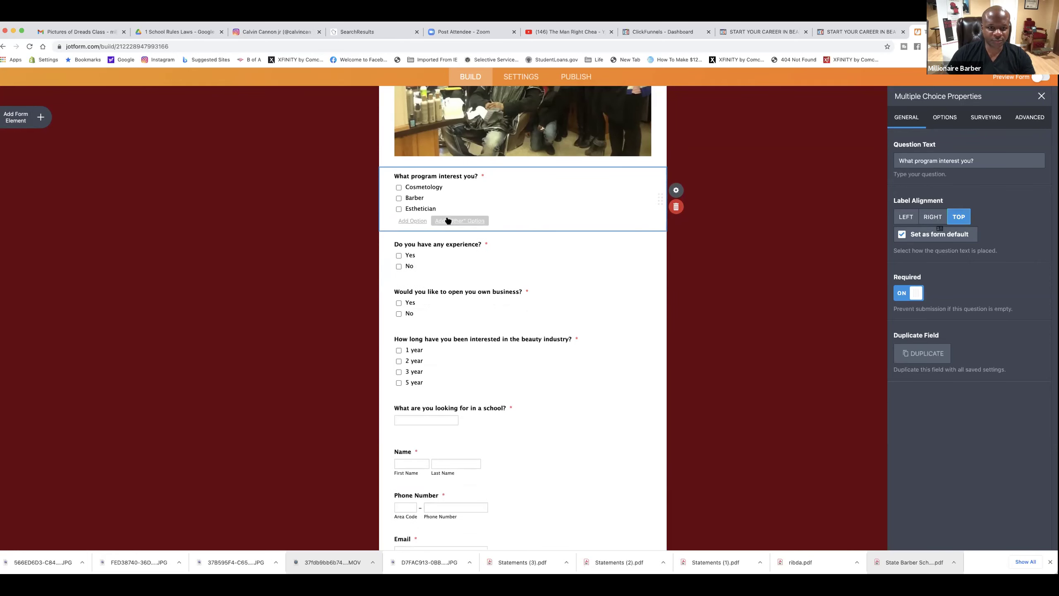
{"action": "left_click", "coordinate": [450, 207]}
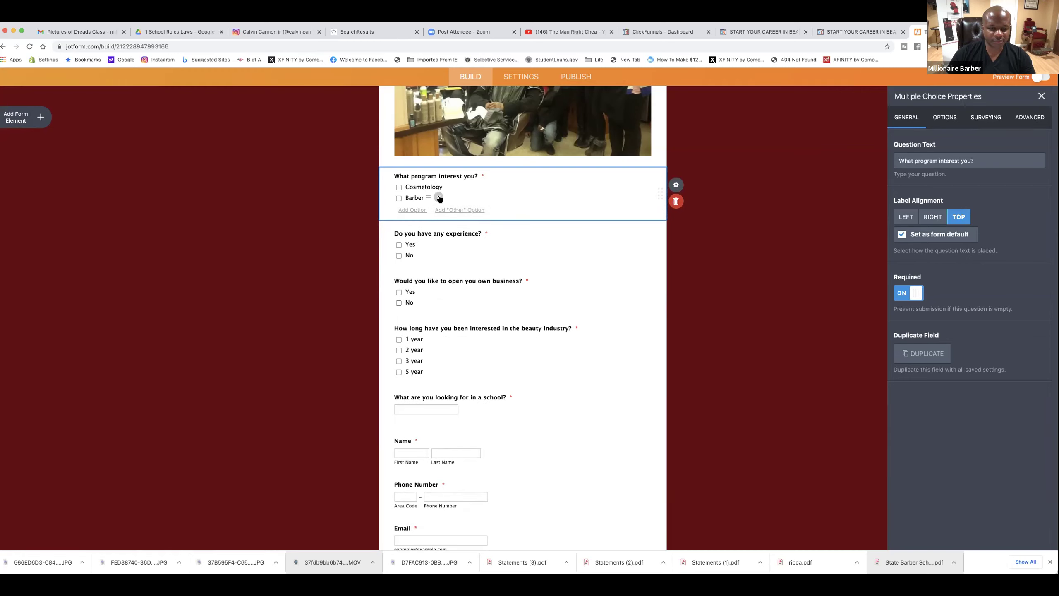
{"action": "type", "text": "Other"}
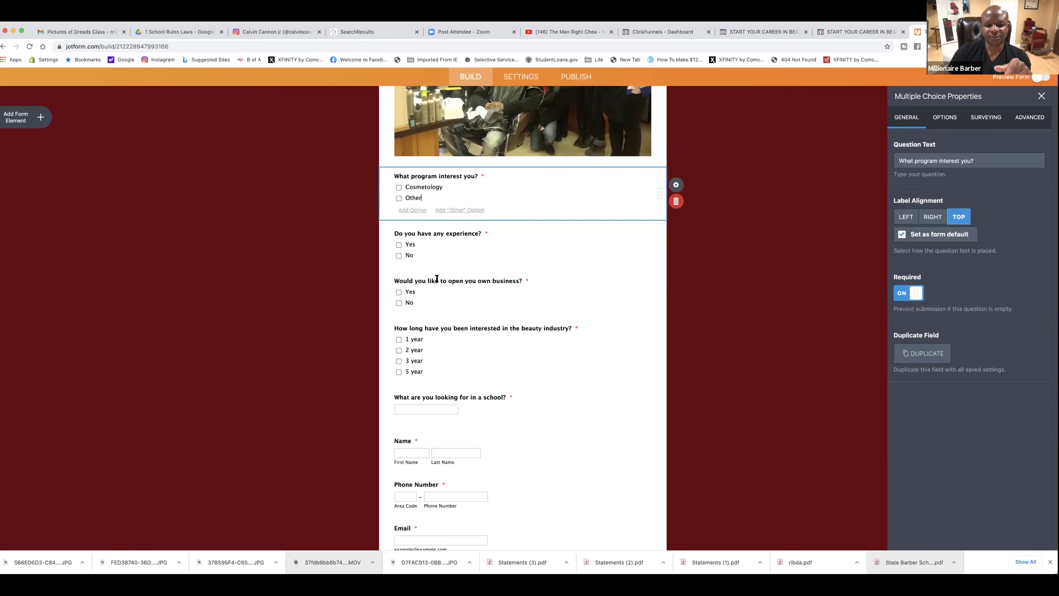
Duplicate the question "How long have you been interested in the beauty industry?" in the quiz form
{"action": "left_click", "coordinate": [439, 294]}
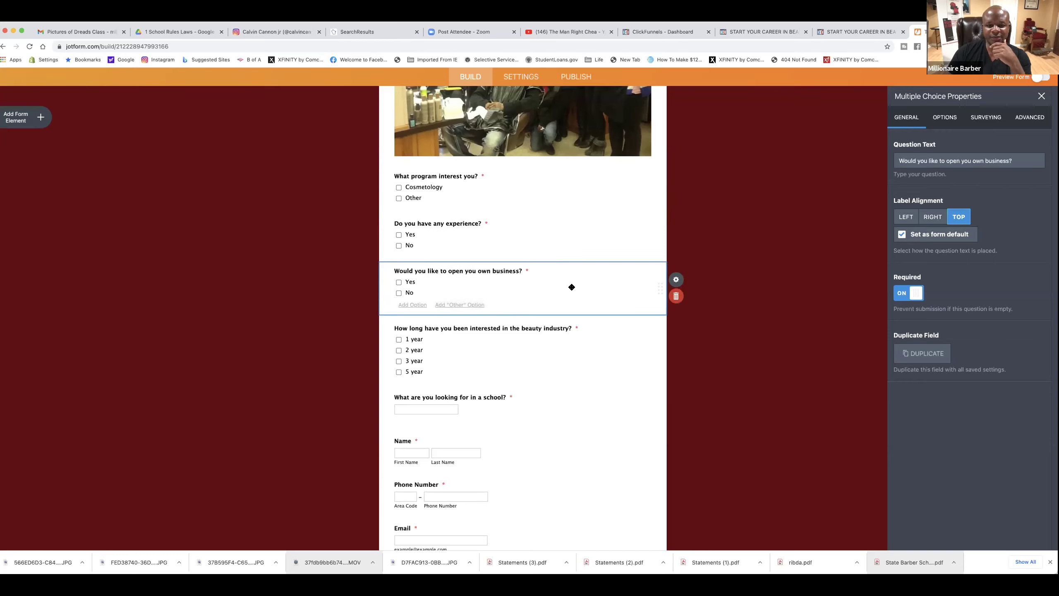
{"action": "left_click", "coordinate": [453, 345]}
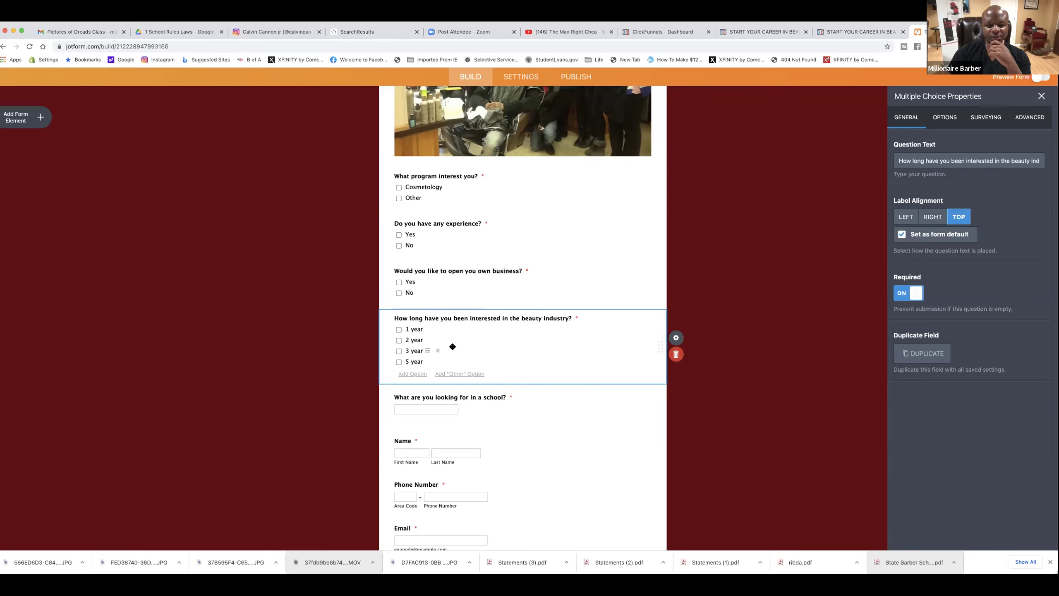
{"action": "scroll", "coordinate": [455, 343], "scroll_direction": "down", "scroll_amount": 3}
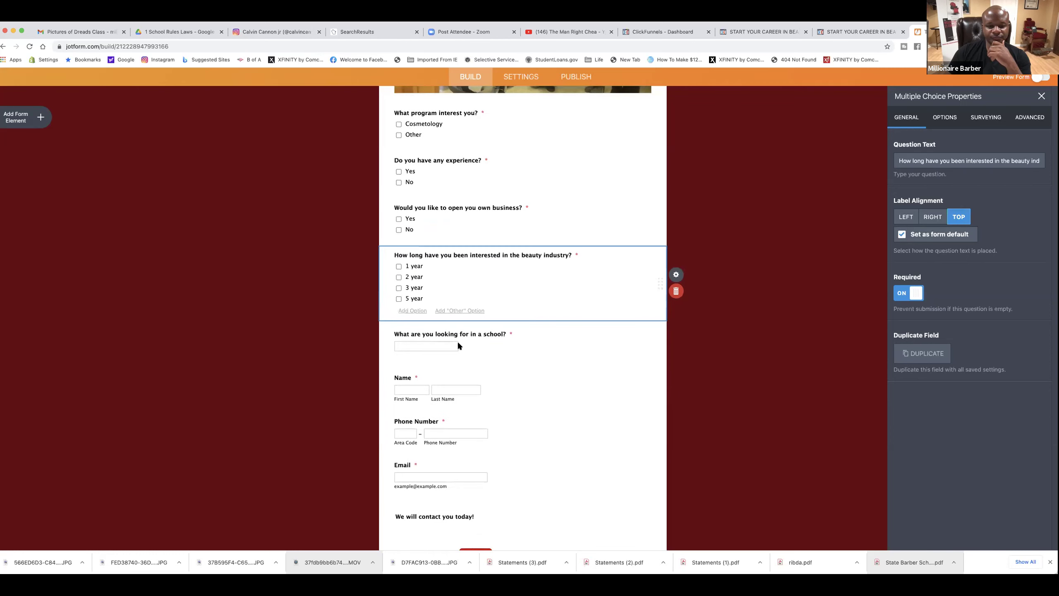
{"action": "left_click", "coordinate": [458, 342]}
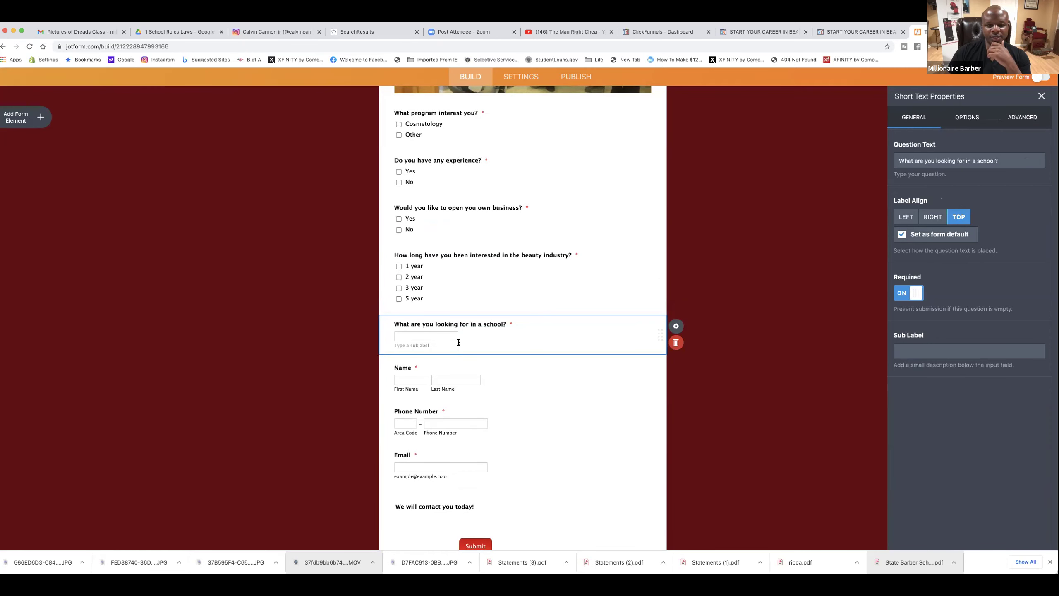
{"action": "left_click", "coordinate": [482, 287]}
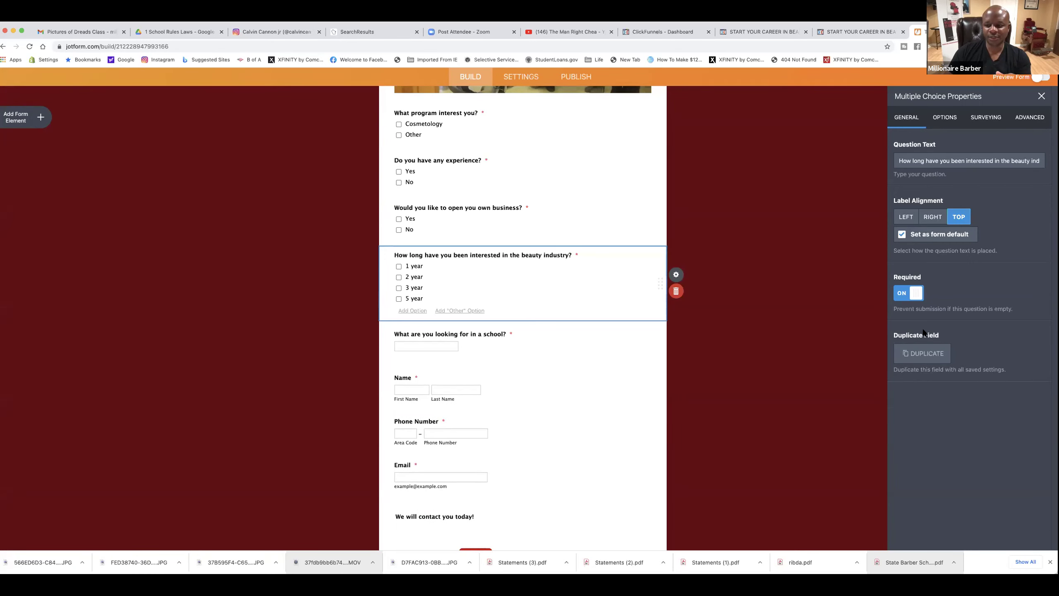
{"action": "left_click", "coordinate": [936, 355]}
Change the duplicated question's text to "Want tuition financing?"
{"action": "triple_click", "coordinate": [444, 290]}
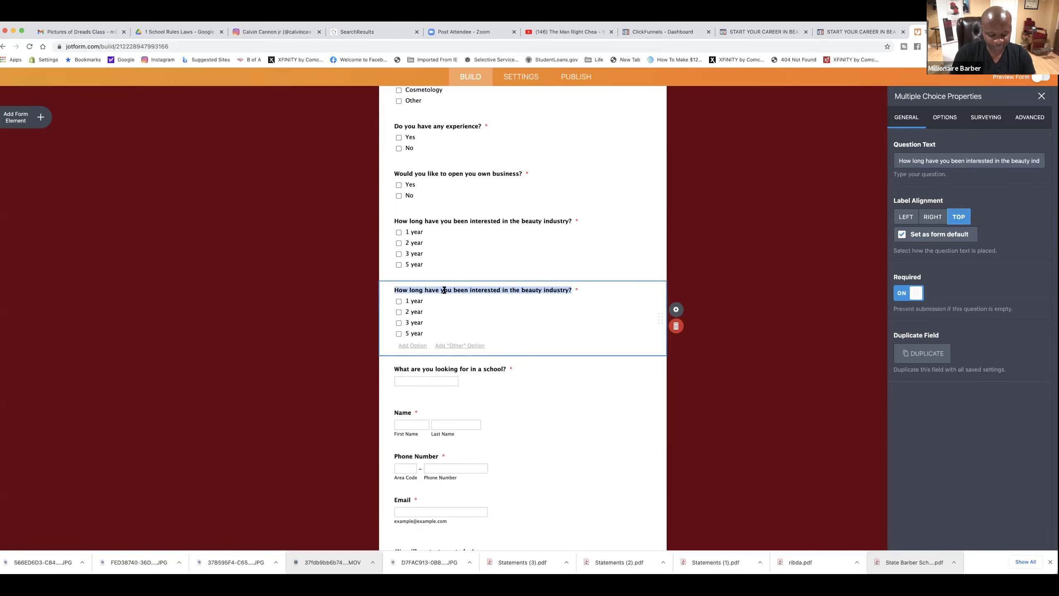
{"action": "type", "text": "Want"}
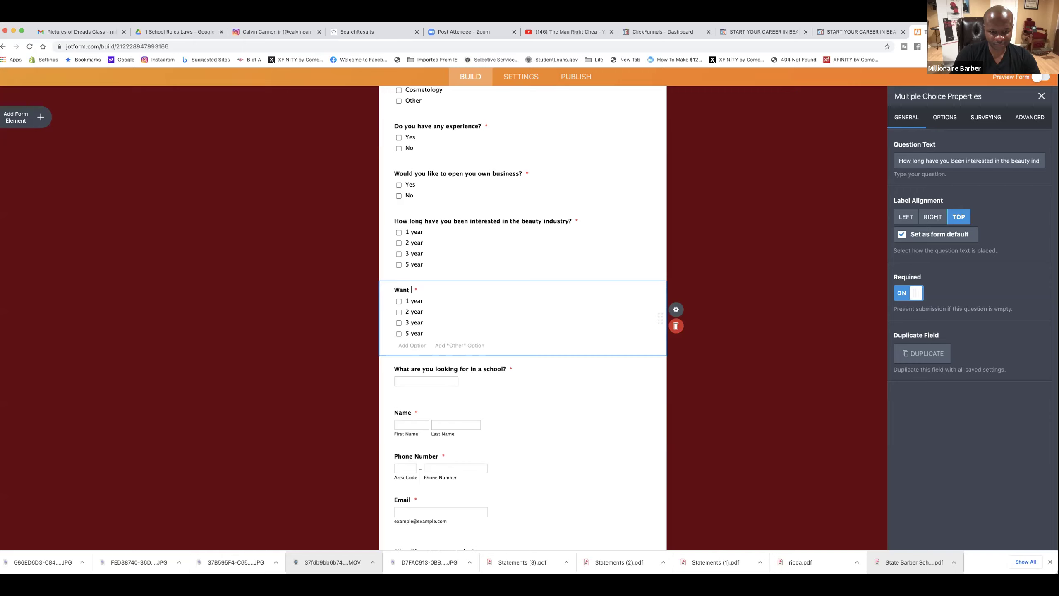
{"action": "type", "text": "tuition"}
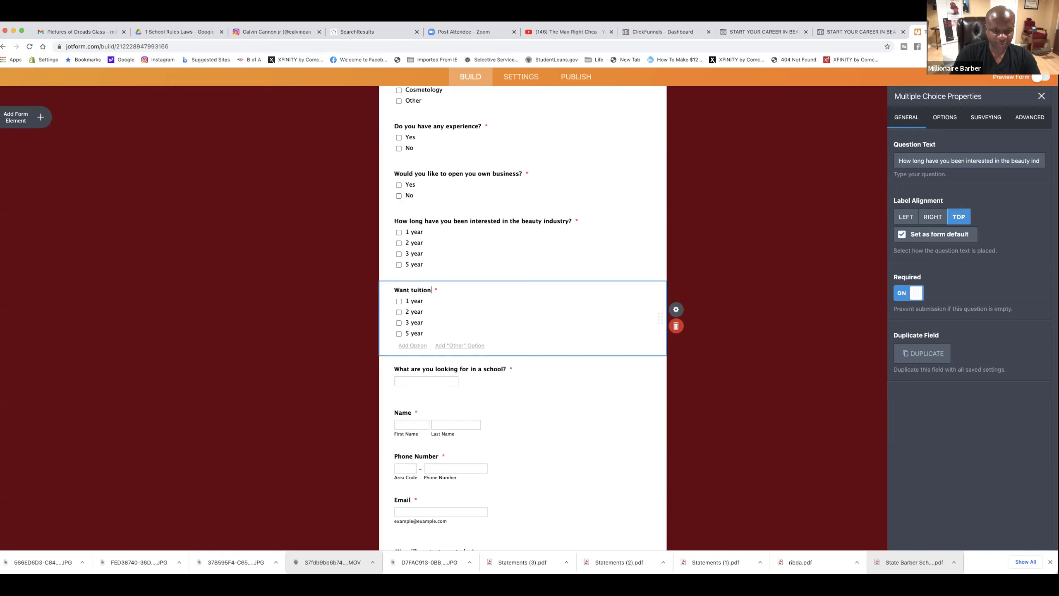
{"action": "type", "text": " fina"}
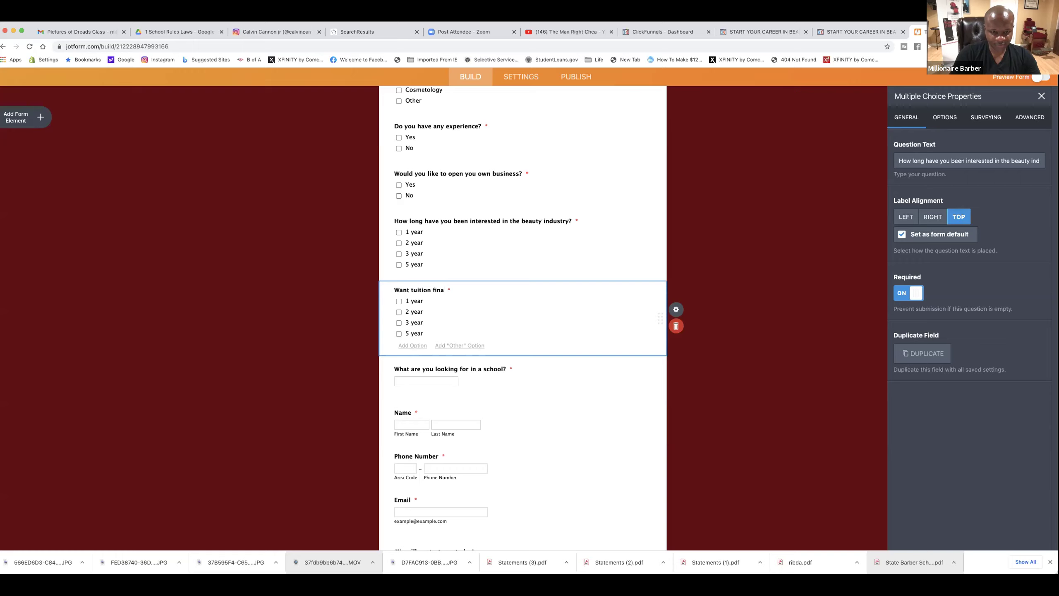
{"action": "type", "text": "ncing?"}
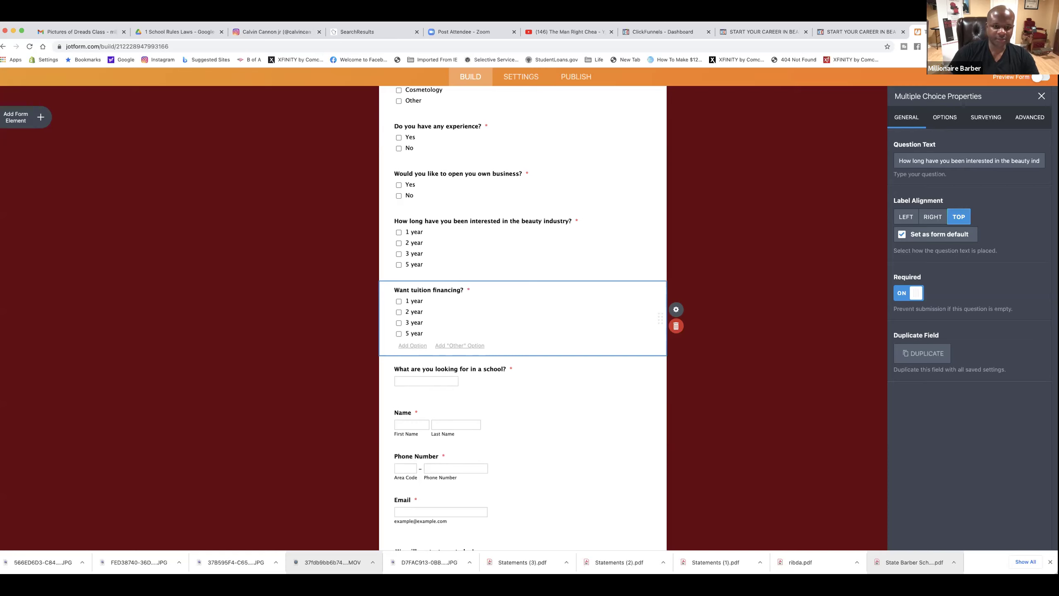
In the tuition financing question, rename the first two options to "Yes" and "No" and remove the "3 year" option
{"action": "left_click", "coordinate": [415, 300]}
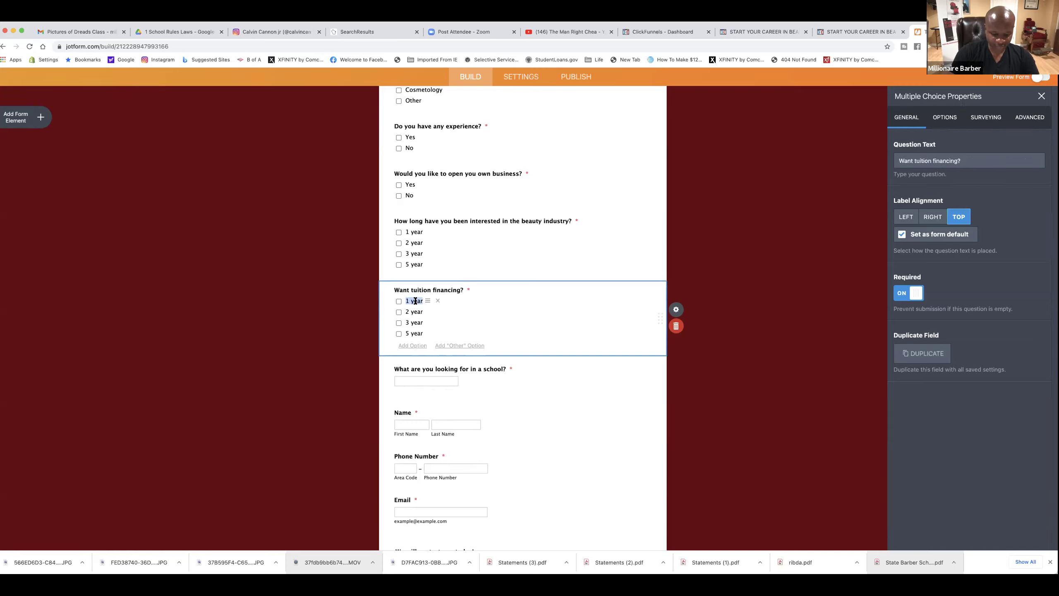
{"action": "type", "text": "Yes"}
{"action": "left_click", "coordinate": [414, 310]}
{"action": "type", "text": "No"}
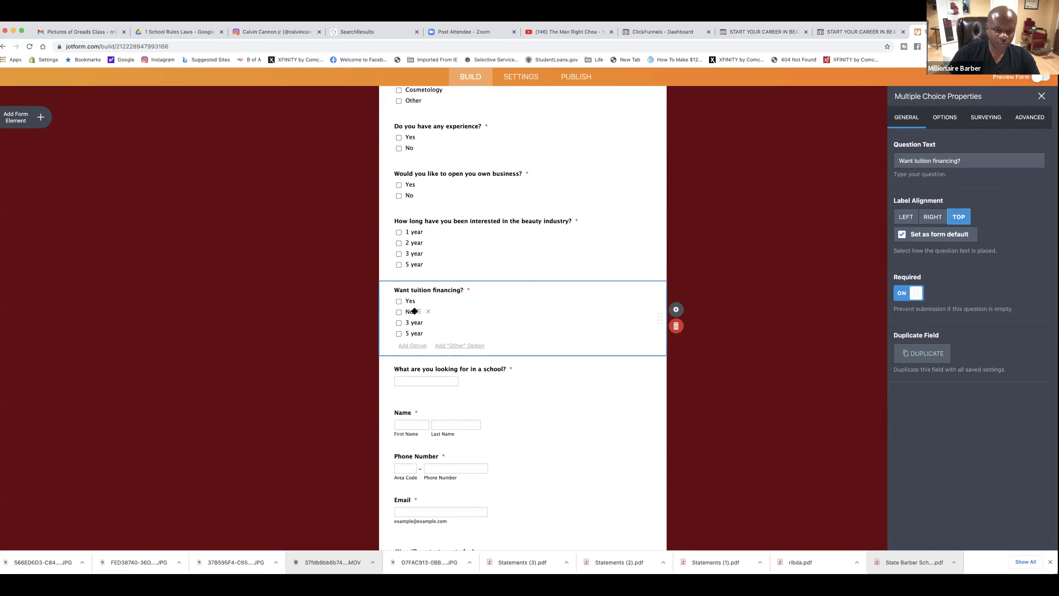
{"action": "left_click", "coordinate": [437, 321]}
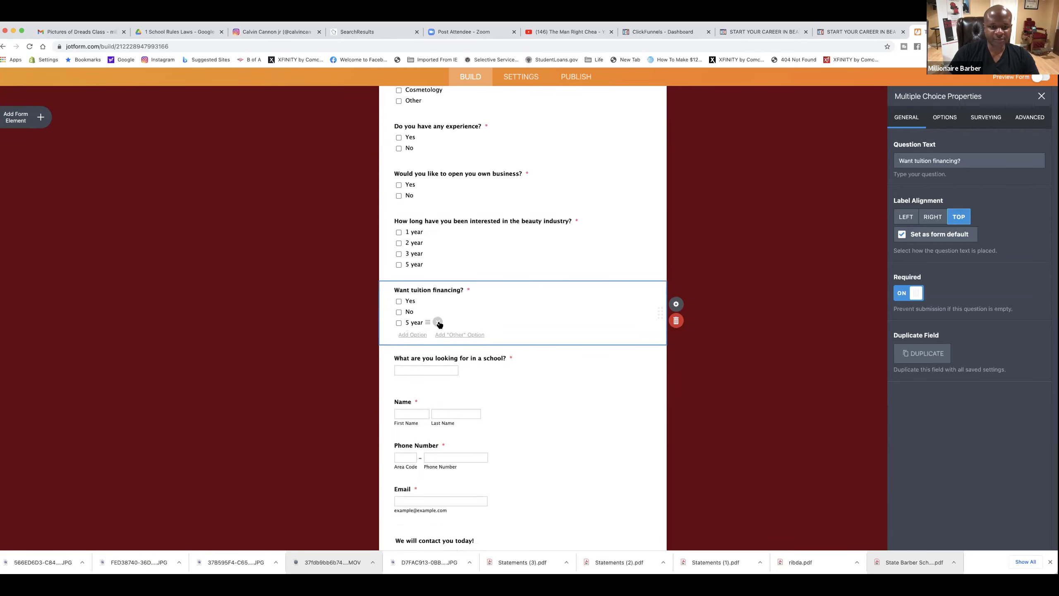
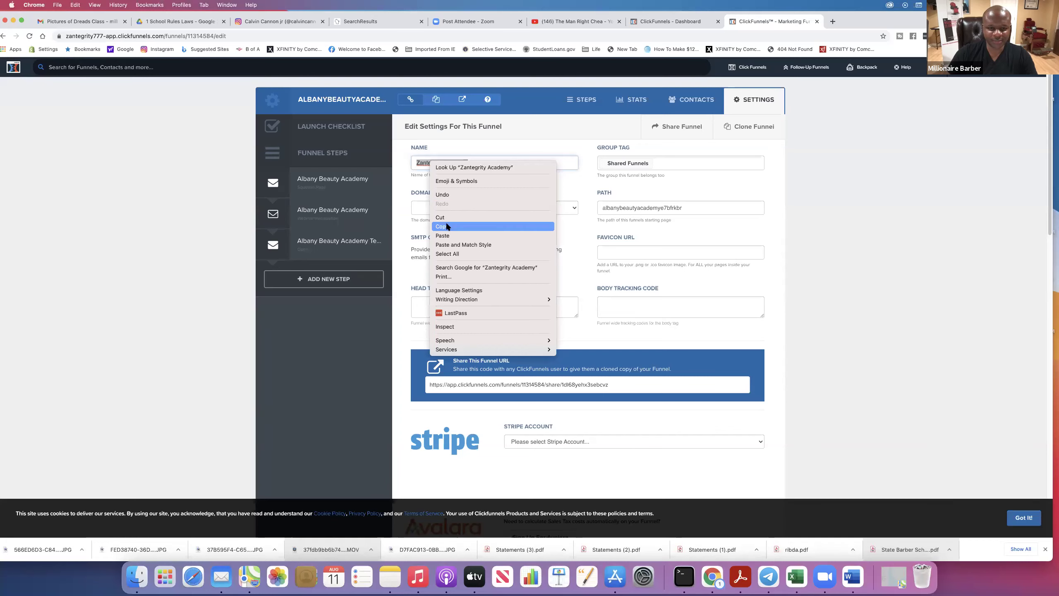
In the ClickFunnels funnel settings, replace the path with the copied name "Zantegrity Academy" and save the settings
{"action": "left_click", "coordinate": [446, 227]}
{"action": "double_click", "coordinate": [635, 207]}
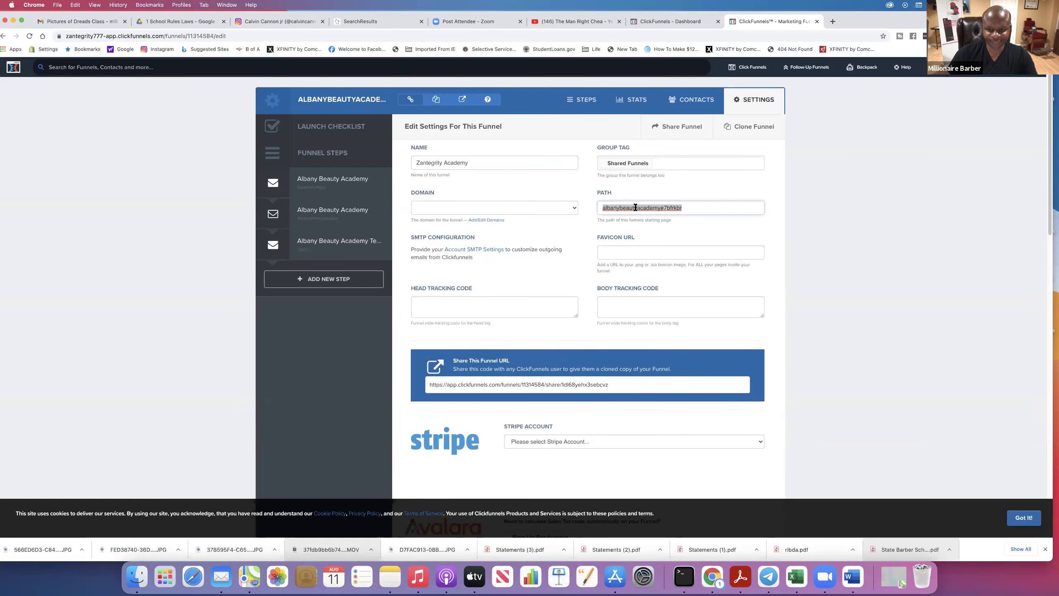
{"action": "right_click", "coordinate": [635, 207]}
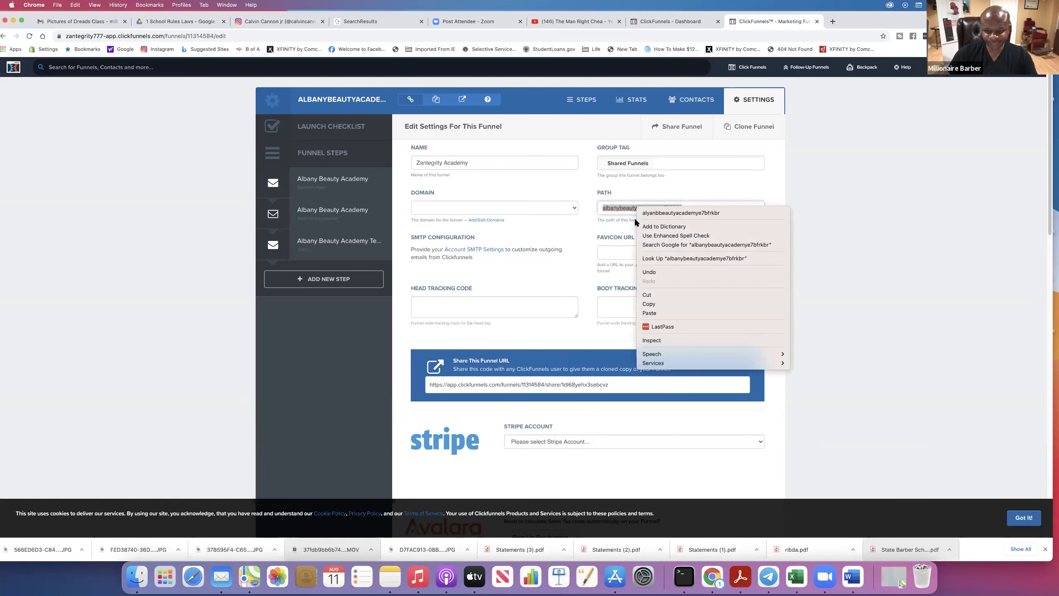
{"action": "left_click", "coordinate": [645, 311]}
{"action": "scroll", "coordinate": [647, 286], "scroll_direction": "down", "scroll_amount": 8}
{"action": "scroll", "coordinate": [647, 286], "scroll_direction": "down", "scroll_amount": 10}
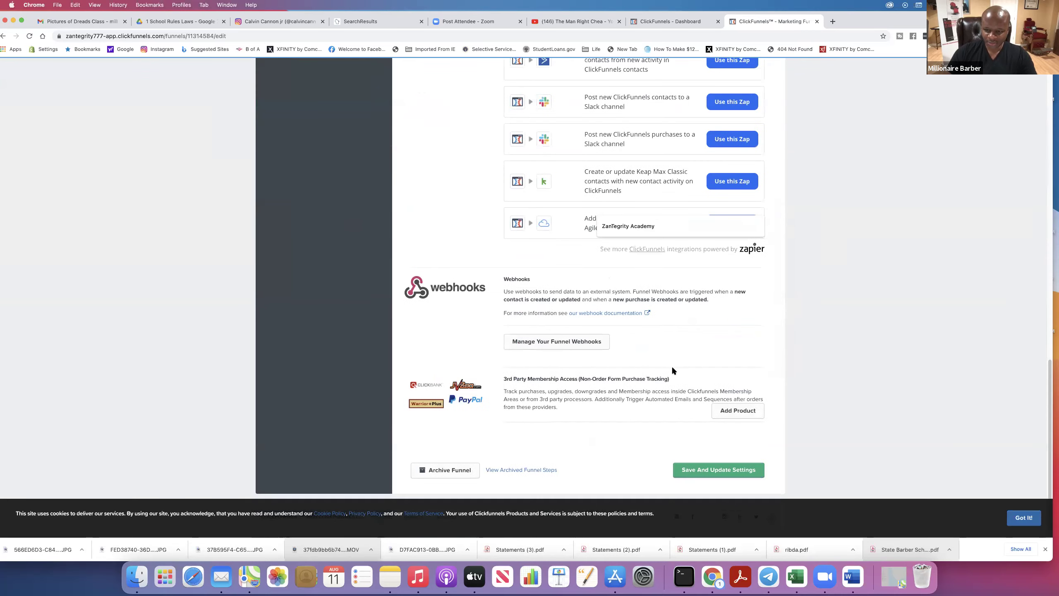
{"action": "left_click", "coordinate": [712, 471]}
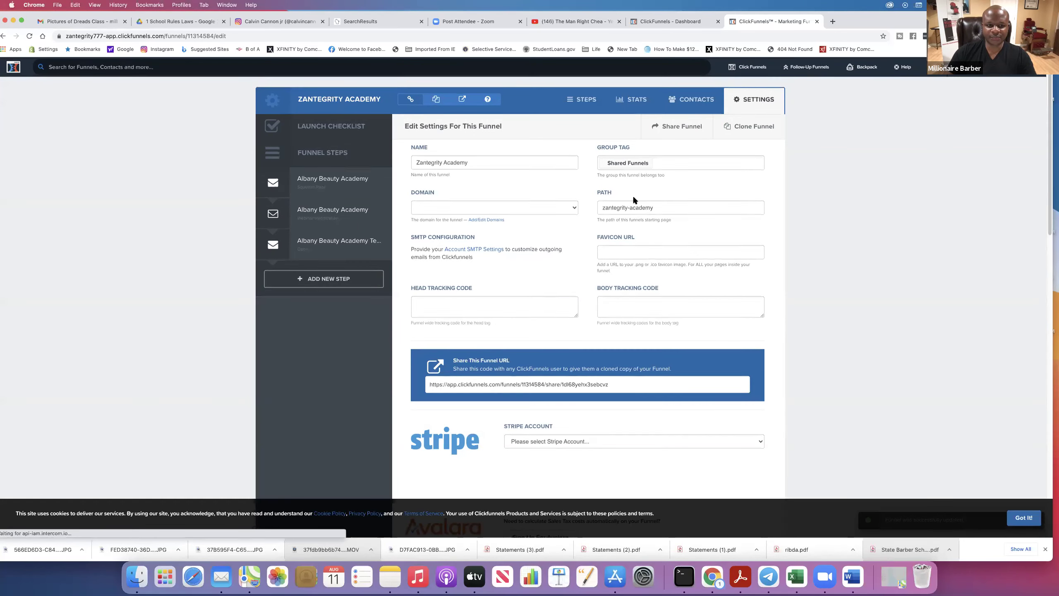
Open the funnel step settings of the Albany Beauty Academy webinar registration step
{"action": "scroll", "coordinate": [632, 194], "scroll_direction": "down", "scroll_amount": 3}
{"action": "scroll", "coordinate": [569, 199], "scroll_direction": "up", "scroll_amount": 3}
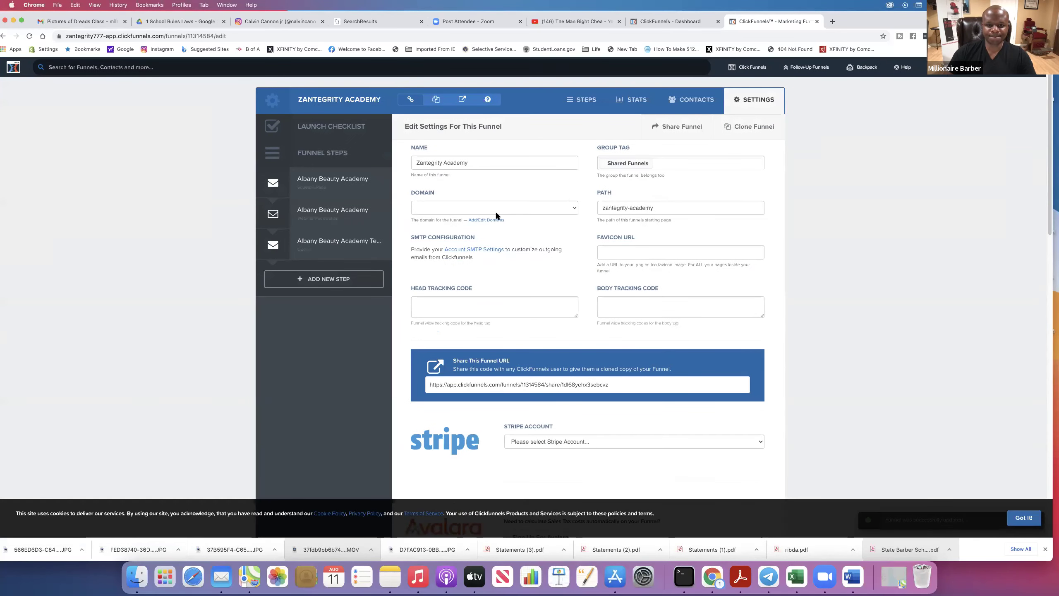
{"action": "left_click", "coordinate": [337, 213]}
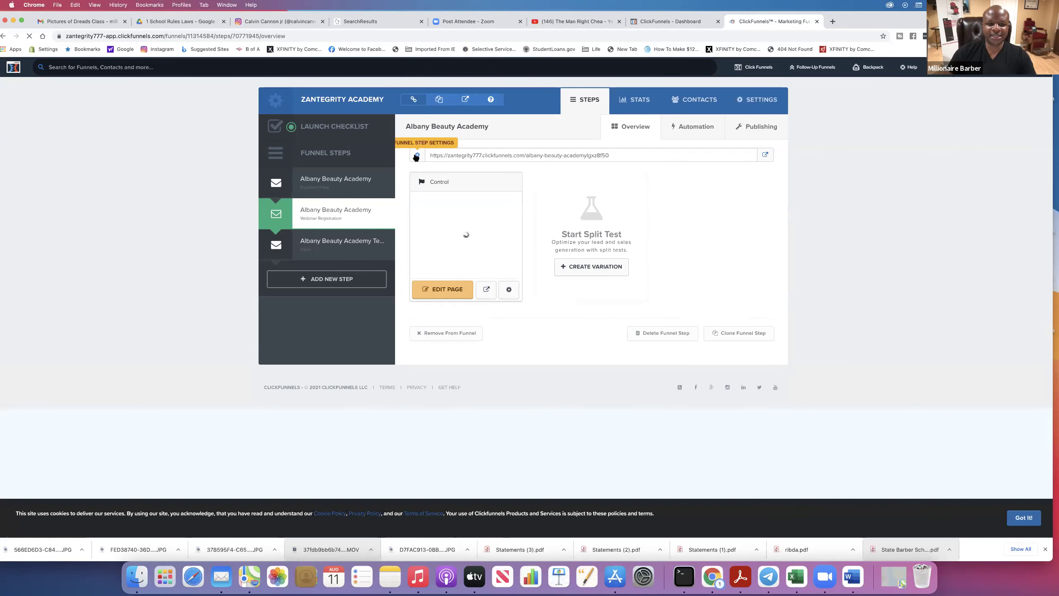
{"action": "left_click", "coordinate": [417, 156]}
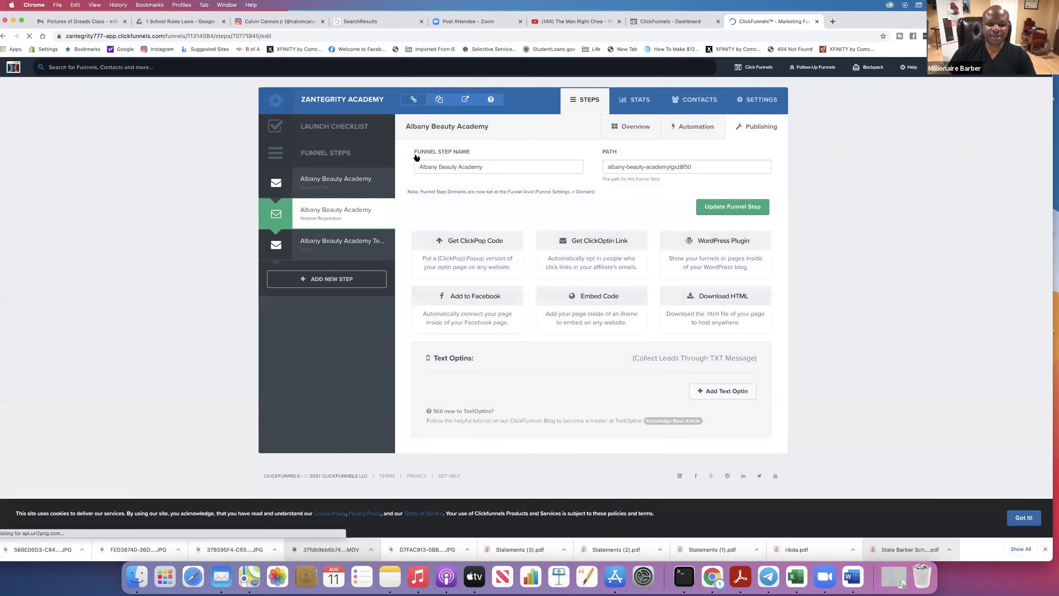
Try to update the webinar registration step with "Zantegrity Academy" as both its name and path
{"action": "triple_click", "coordinate": [433, 168]}
{"action": "right_click", "coordinate": [433, 167]}
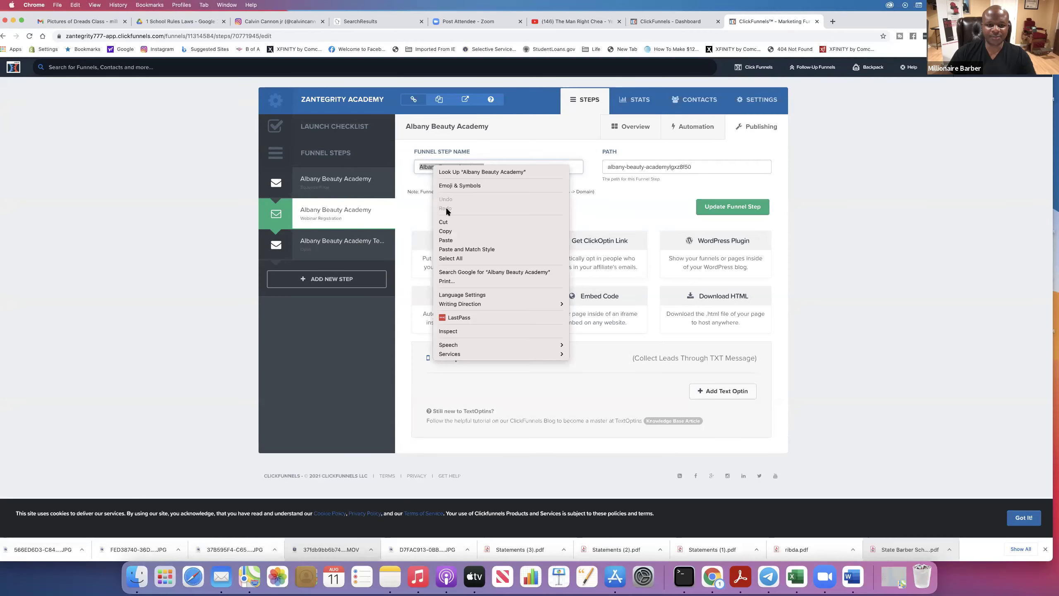
{"action": "left_click", "coordinate": [456, 237]}
{"action": "triple_click", "coordinate": [688, 167]}
{"action": "right_click", "coordinate": [624, 166]}
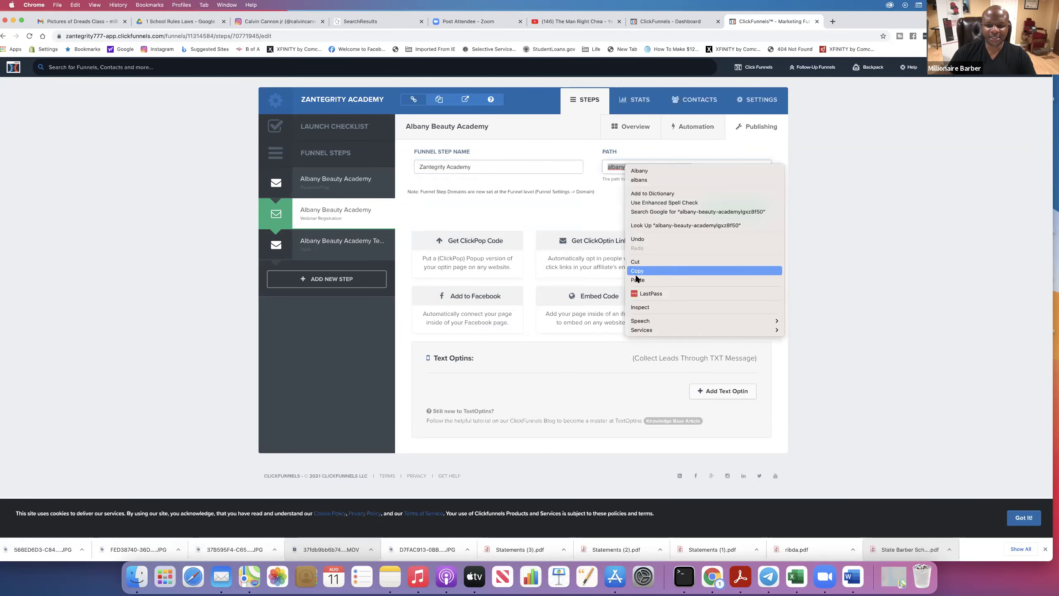
{"action": "left_click", "coordinate": [634, 279]}
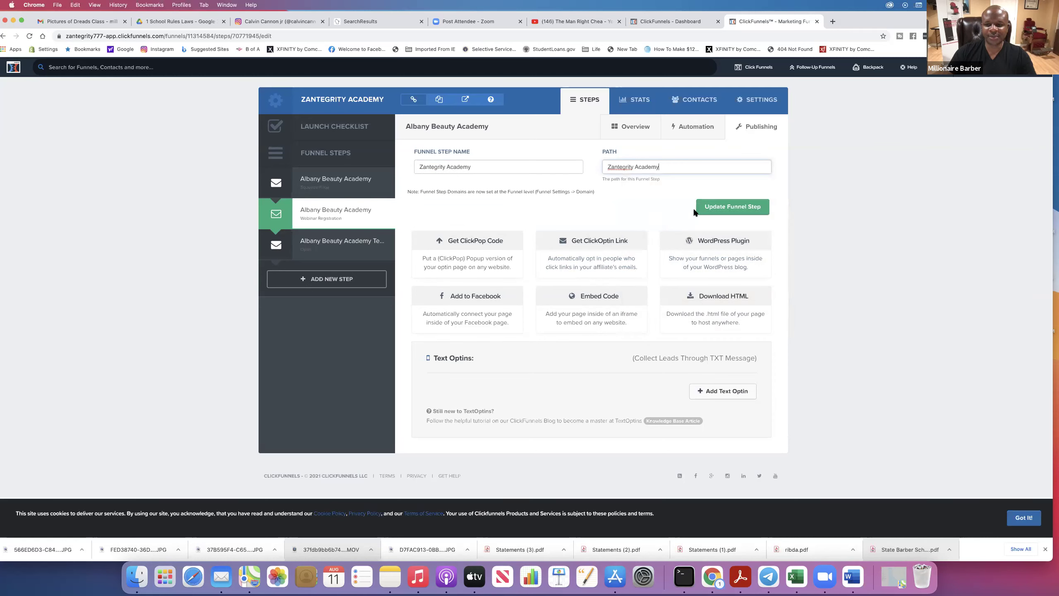
{"action": "left_click", "coordinate": [729, 207]}
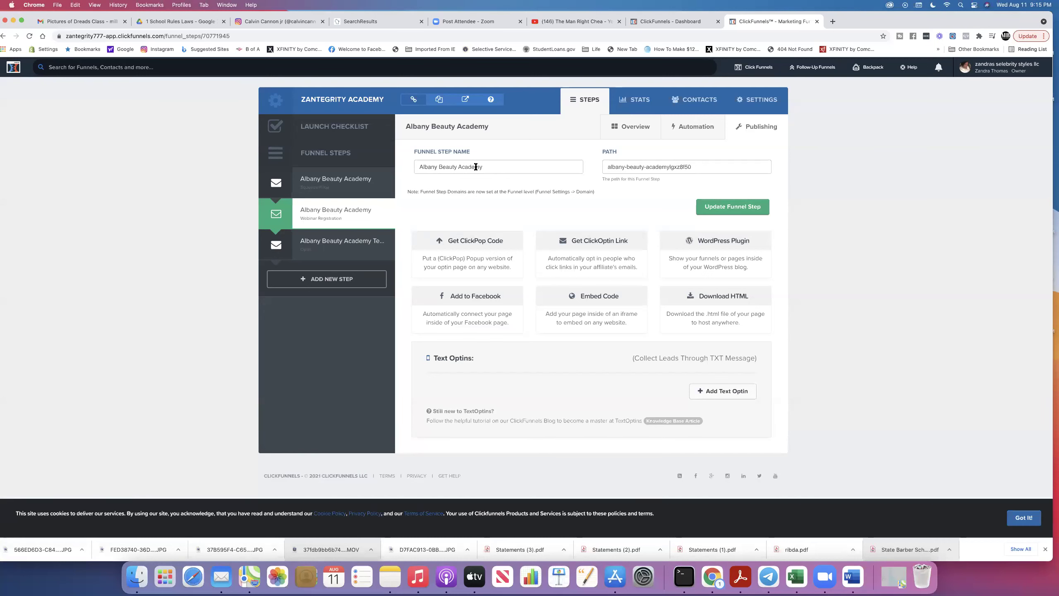
Set the webinar registration step's name and path to "Zantegrity Academy1" and update the funnel step
{"action": "triple_click", "coordinate": [477, 166]}
{"action": "right_click", "coordinate": [476, 166]}
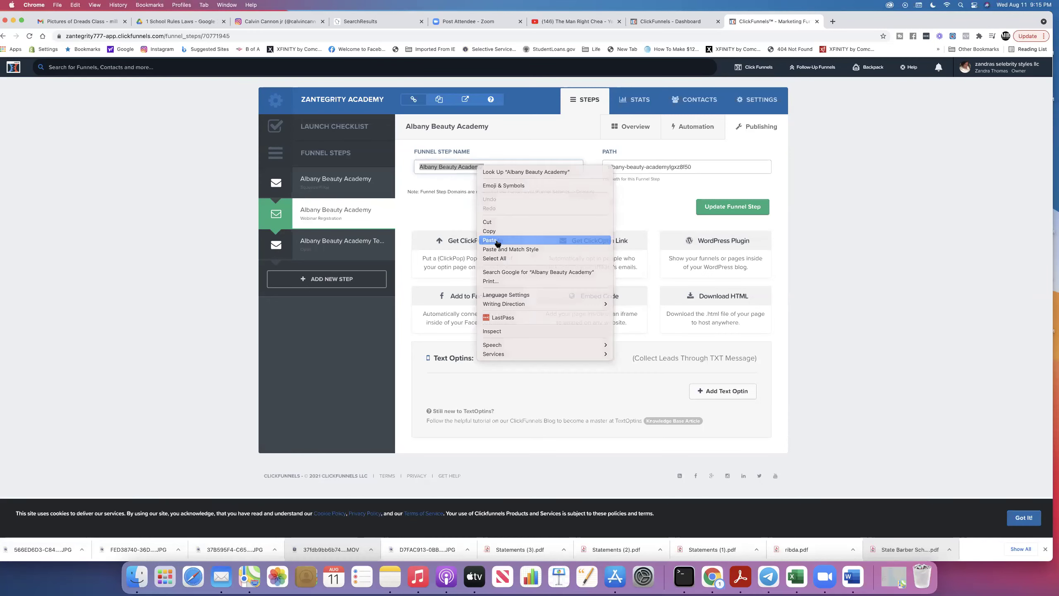
{"action": "left_click", "coordinate": [500, 241]}
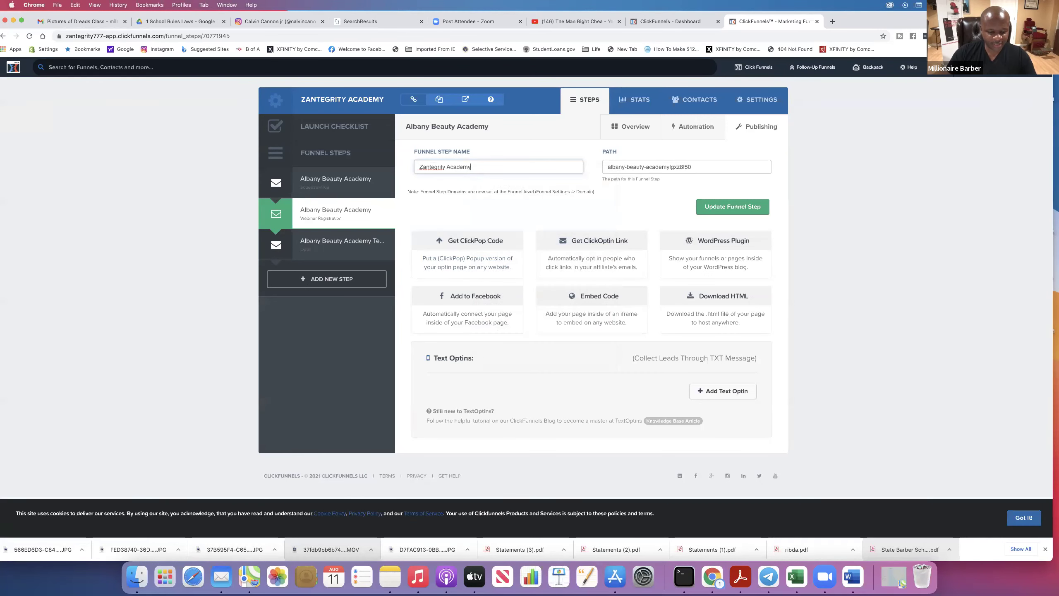
{"action": "type", "text": "1"}
{"action": "key", "text": "Tab"}
{"action": "right_click", "coordinate": [626, 168]}
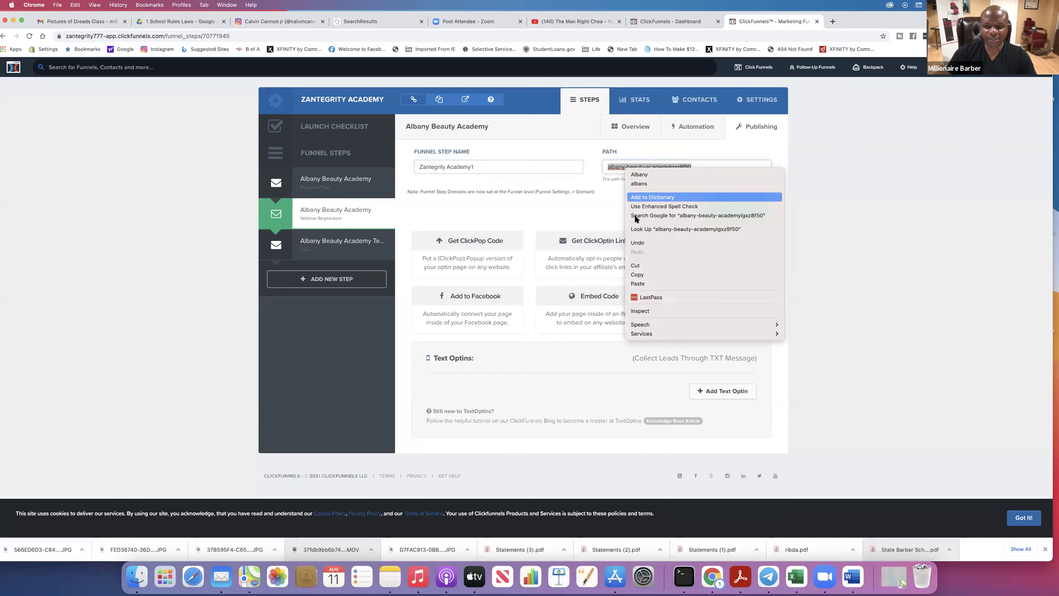
{"action": "left_click", "coordinate": [637, 284]}
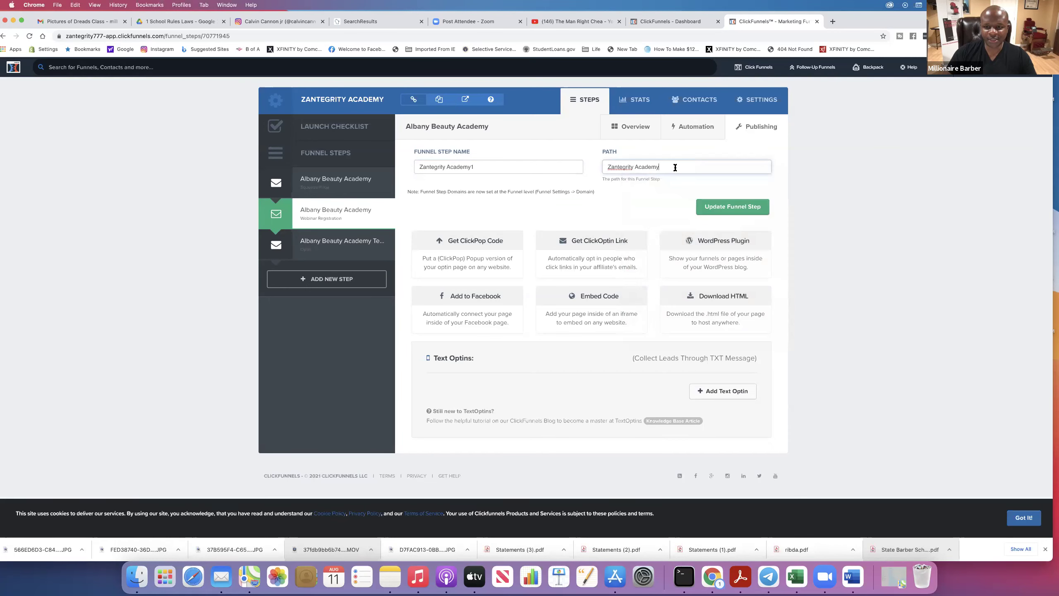
{"action": "left_click", "coordinate": [725, 210]}
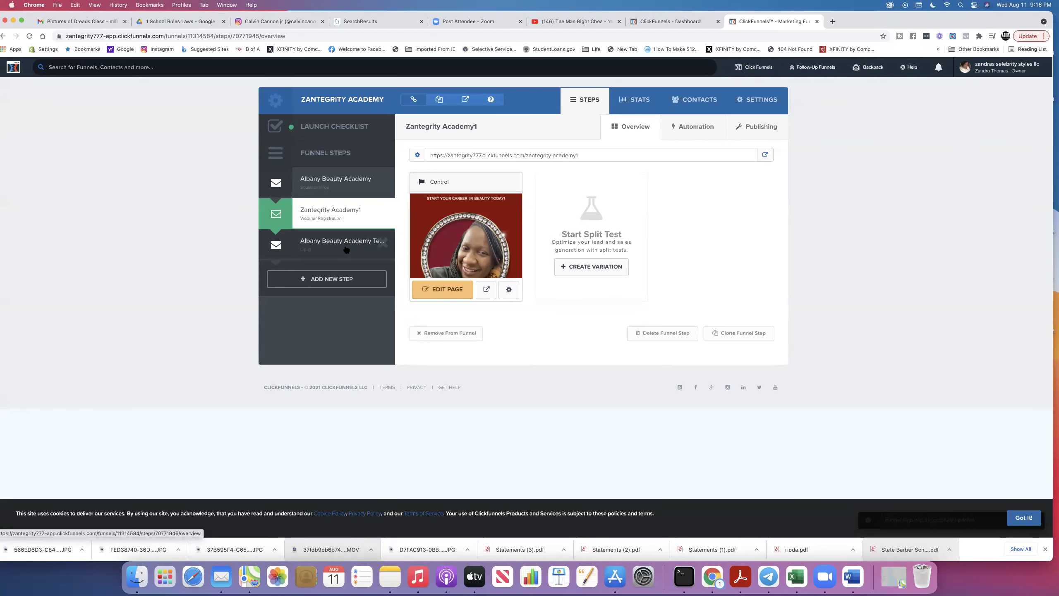
Set the Albany Beauty Academy Testimonials step's name and path to "Zantegrity Academy2" and update the funnel step
{"action": "left_click", "coordinate": [341, 246]}
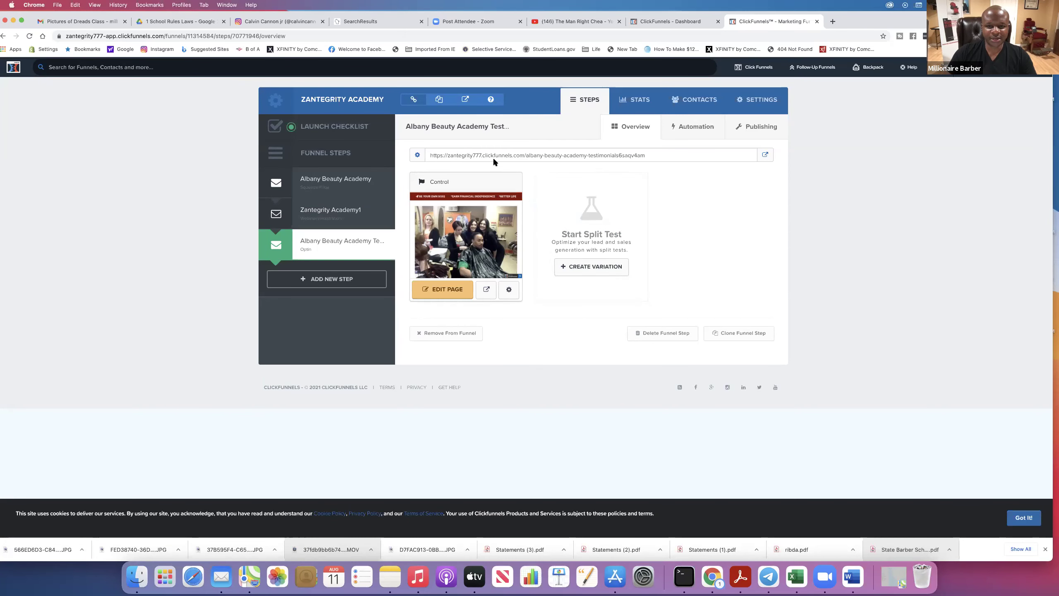
{"action": "left_click", "coordinate": [418, 154]}
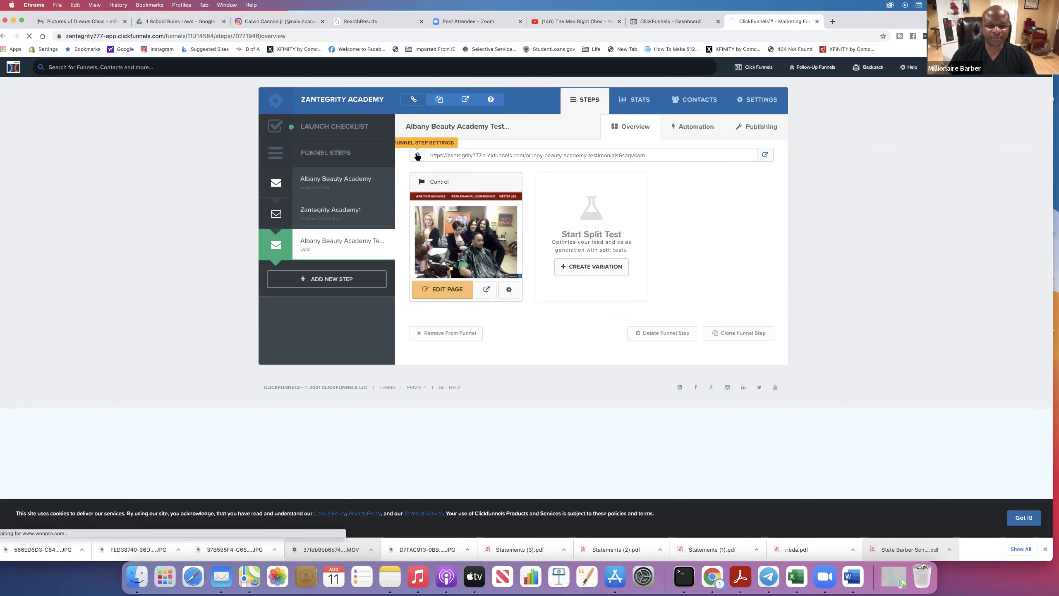
{"action": "triple_click", "coordinate": [465, 164]}
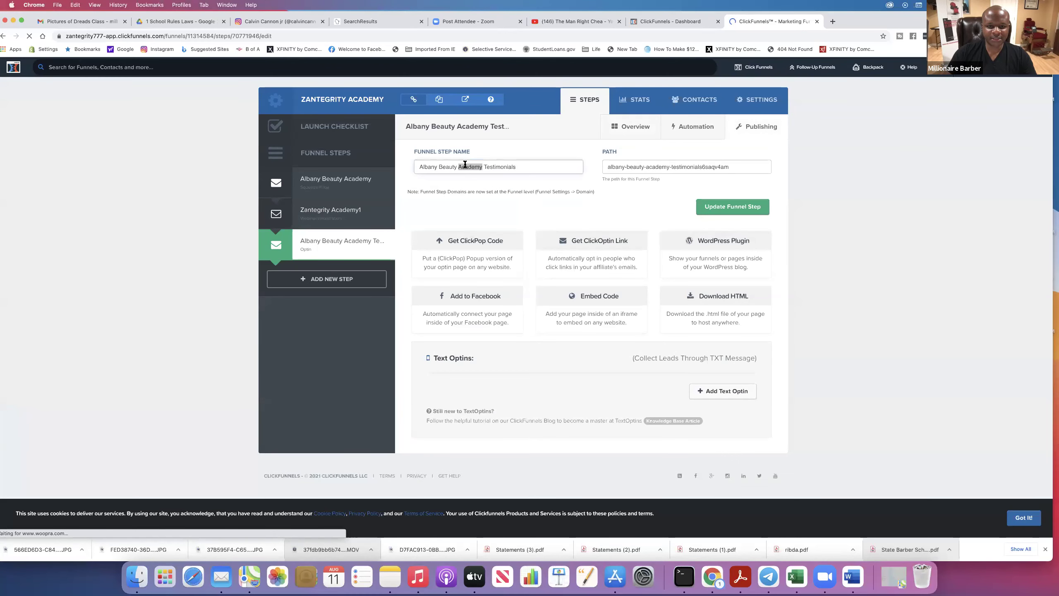
{"action": "right_click", "coordinate": [467, 164]}
{"action": "left_click", "coordinate": [480, 237]}
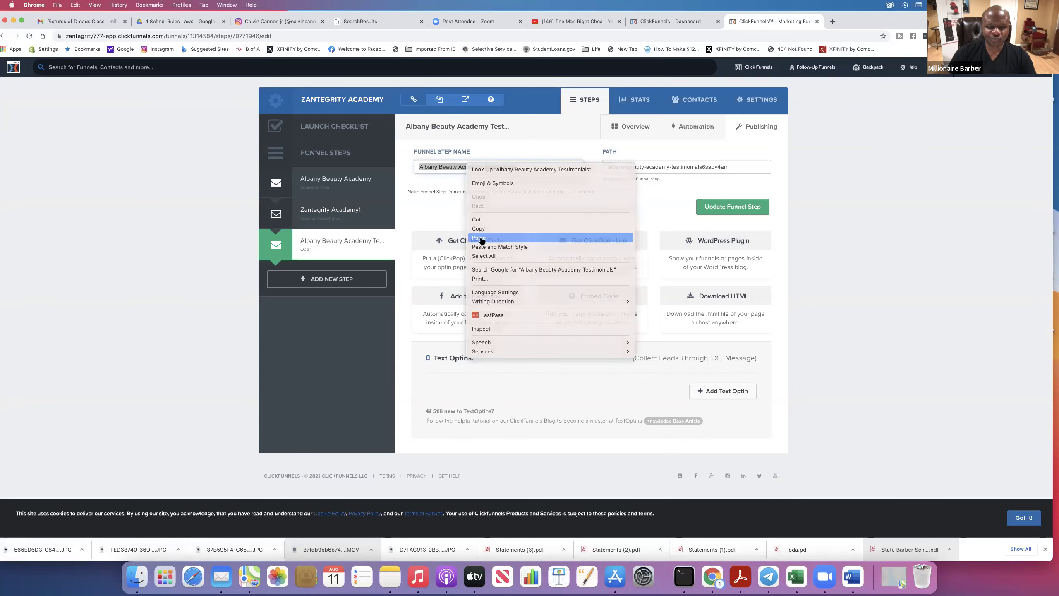
{"action": "type", "text": "2"}
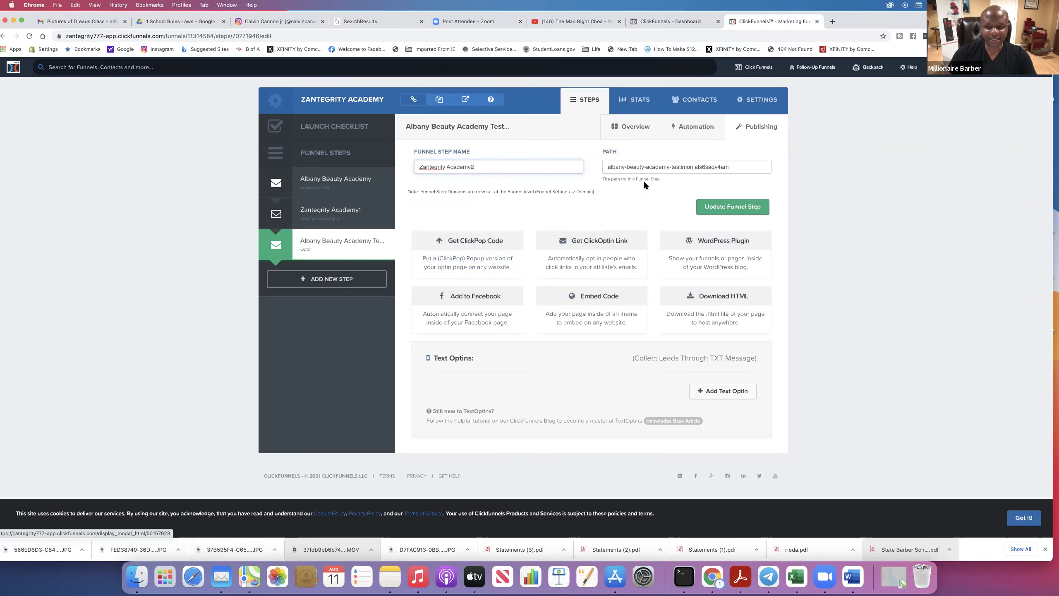
{"action": "triple_click", "coordinate": [642, 168]}
{"action": "right_click", "coordinate": [642, 168]}
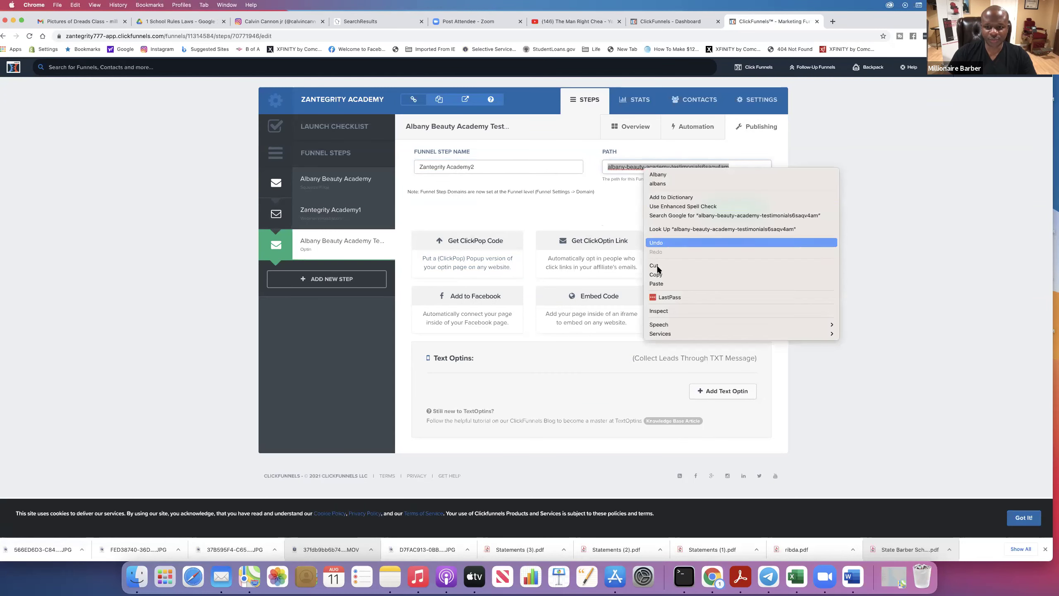
{"action": "left_click", "coordinate": [656, 283]}
{"action": "type", "text": "2"}
{"action": "left_click", "coordinate": [736, 207]}
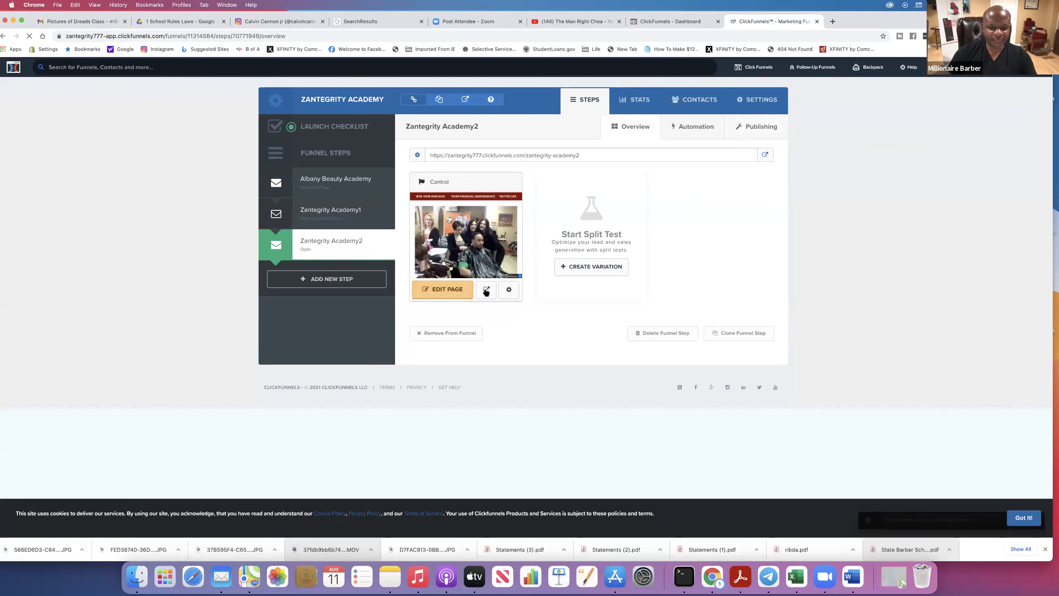
In the control page's settings for the testimonials step, set the name and path to "Zantegrity Academy4" and update the page
{"action": "left_click", "coordinate": [509, 290]}
{"action": "triple_click", "coordinate": [443, 150]}
{"action": "right_click", "coordinate": [444, 150]}
{"action": "left_click", "coordinate": [457, 224]}
{"action": "type", "text": "4"}
{"action": "triple_click", "coordinate": [452, 196]}
{"action": "right_click", "coordinate": [454, 195]}
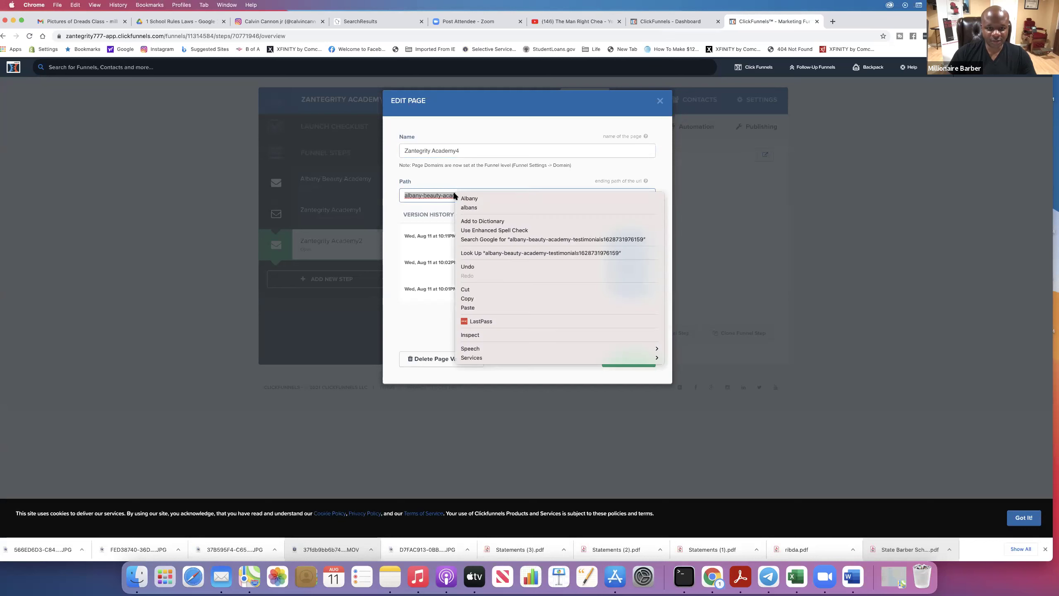
{"action": "left_click", "coordinate": [468, 307]}
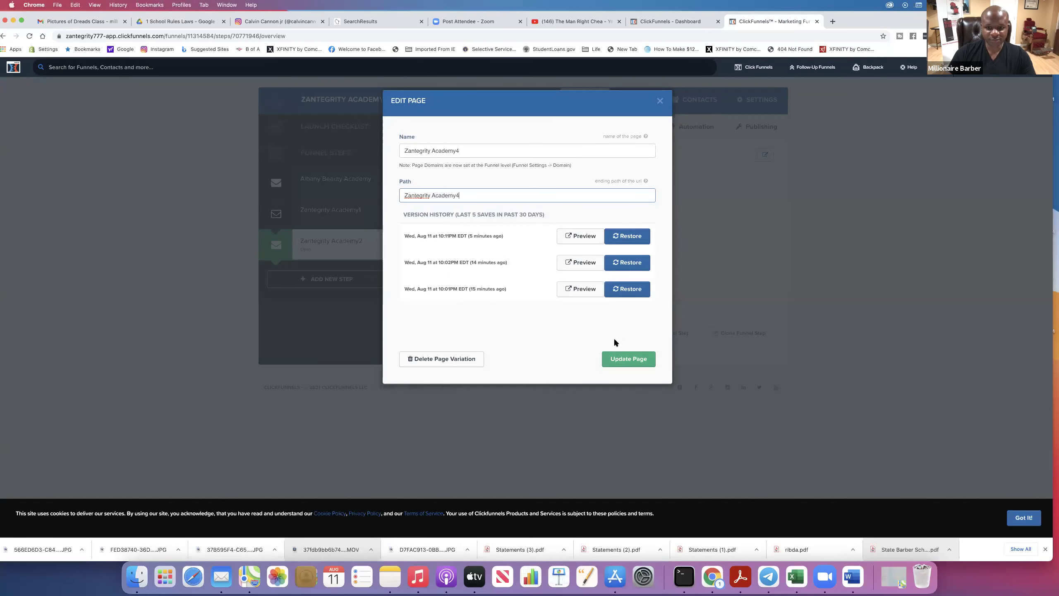
{"action": "left_click", "coordinate": [620, 358]}
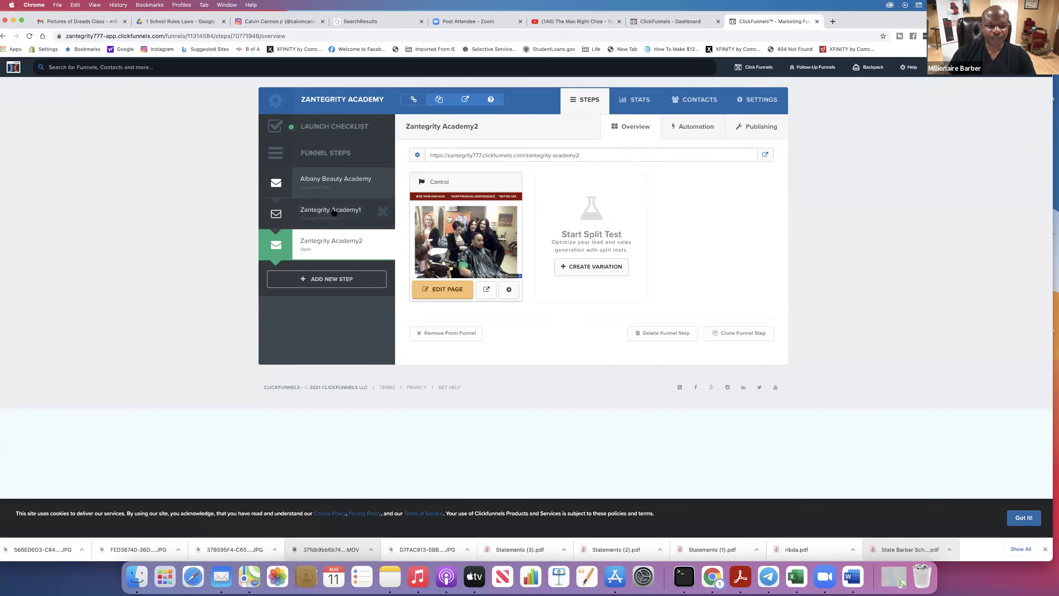
Open the Zantegrity Academy1 webinar registration page in the page editor
{"action": "left_click", "coordinate": [334, 212]}
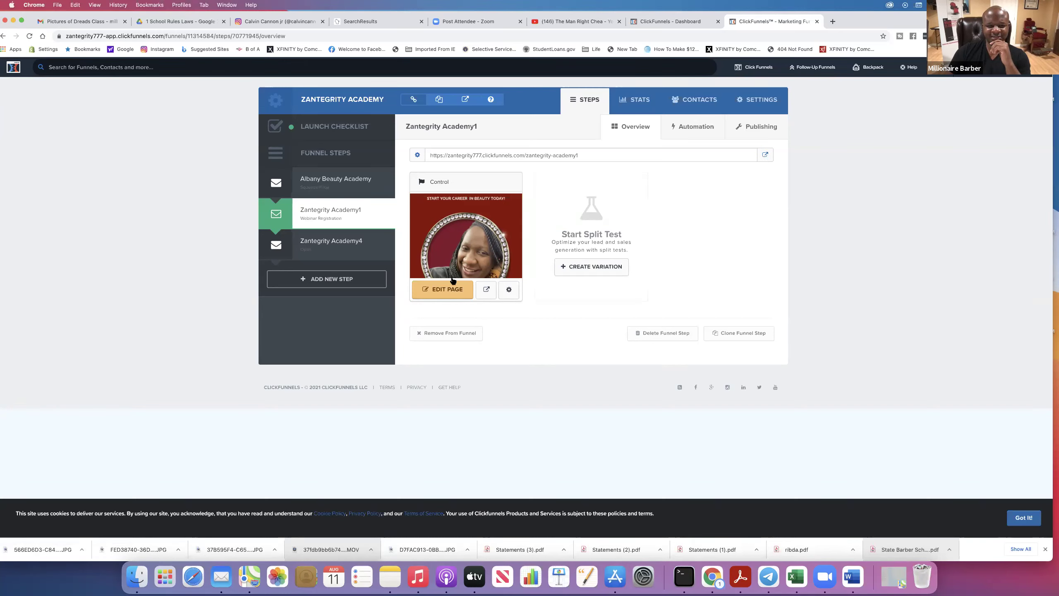
{"action": "left_click", "coordinate": [450, 288]}
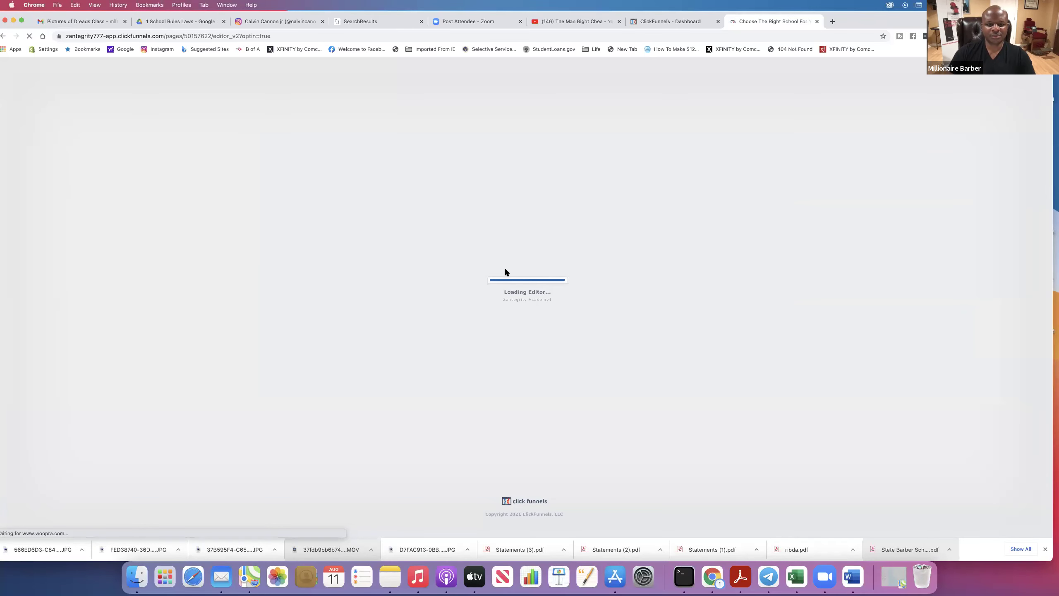
{"action": "scroll", "coordinate": [549, 273], "scroll_direction": "down", "scroll_amount": 15}
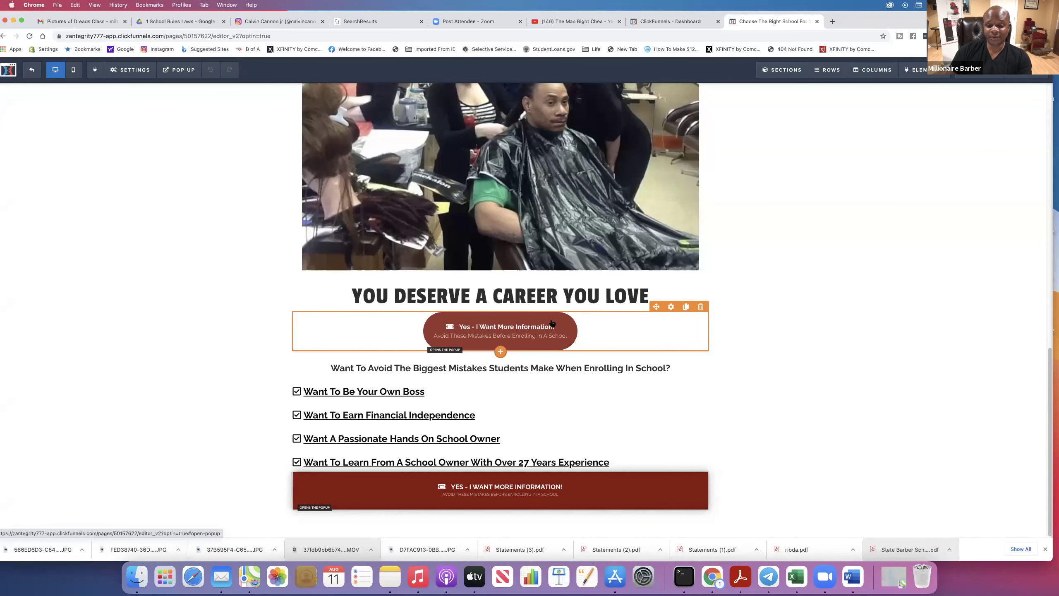
Try to make the rounded "Yes - I Want More Information!" button go to a website URL, using the copied text "Zantegrity Academy"
{"action": "left_click", "coordinate": [671, 307]}
{"action": "left_click", "coordinate": [998, 167]}
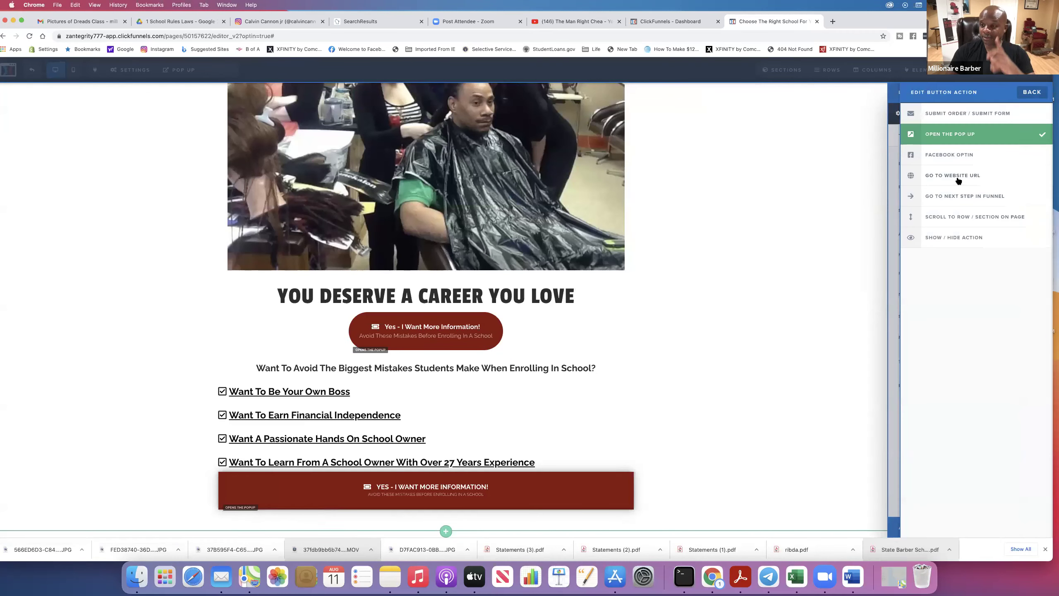
{"action": "left_click", "coordinate": [955, 183]}
{"action": "right_click", "coordinate": [945, 196]}
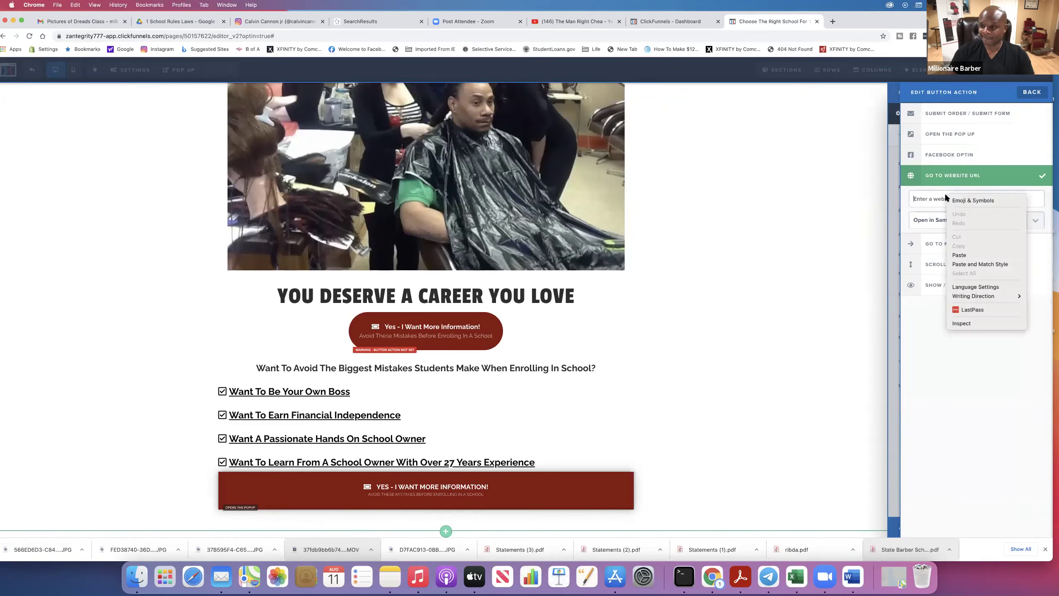
{"action": "left_click", "coordinate": [960, 258]}
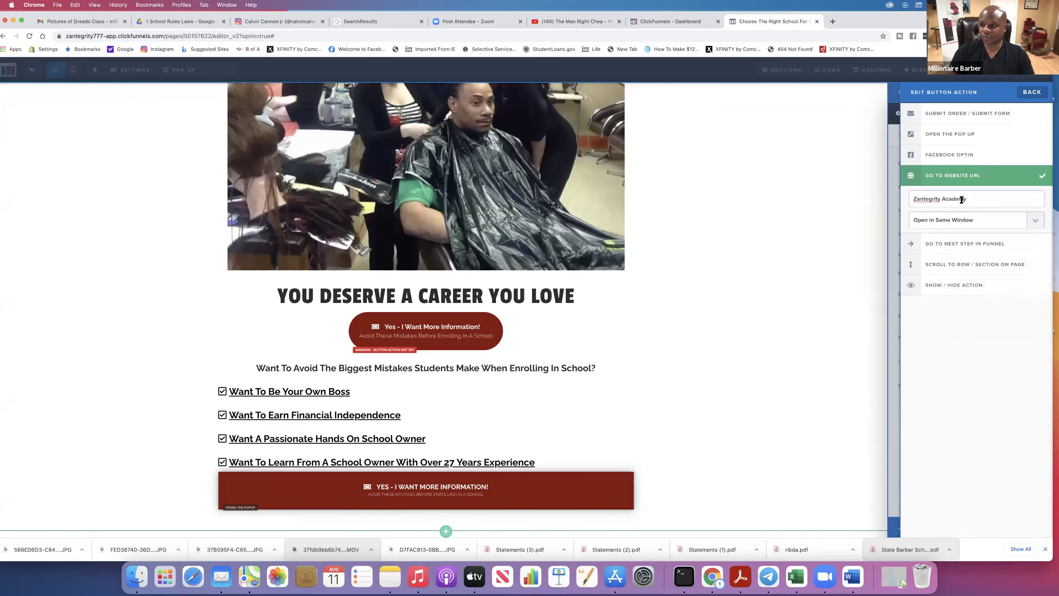
{"action": "left_click", "coordinate": [891, 182]}
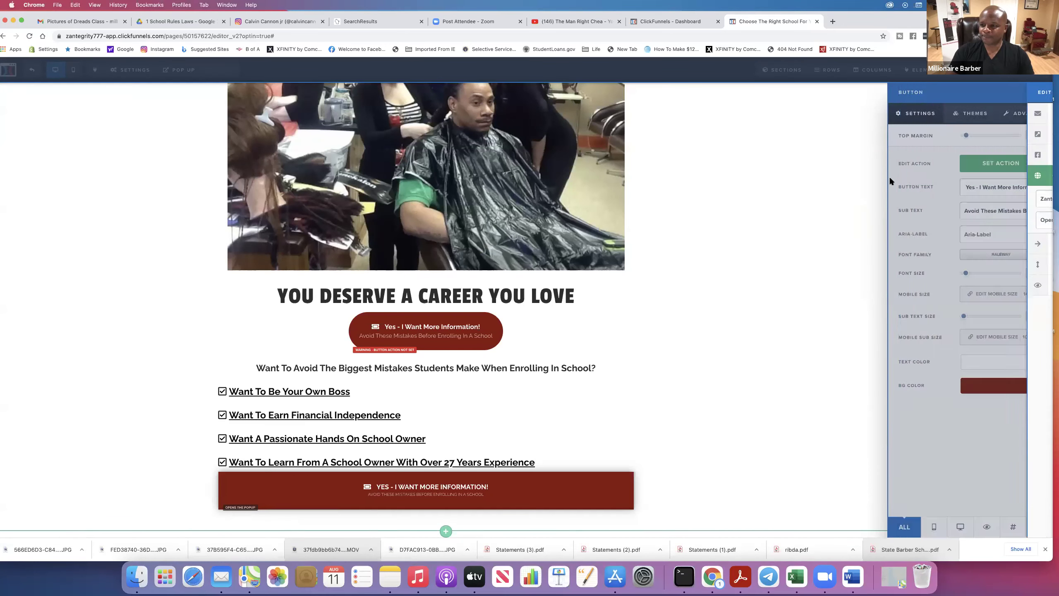
Set the rounded "Yes - I Want More Information!" button's action to Go To Next Step In Funnel and recheck the setting
{"action": "left_click", "coordinate": [982, 172]}
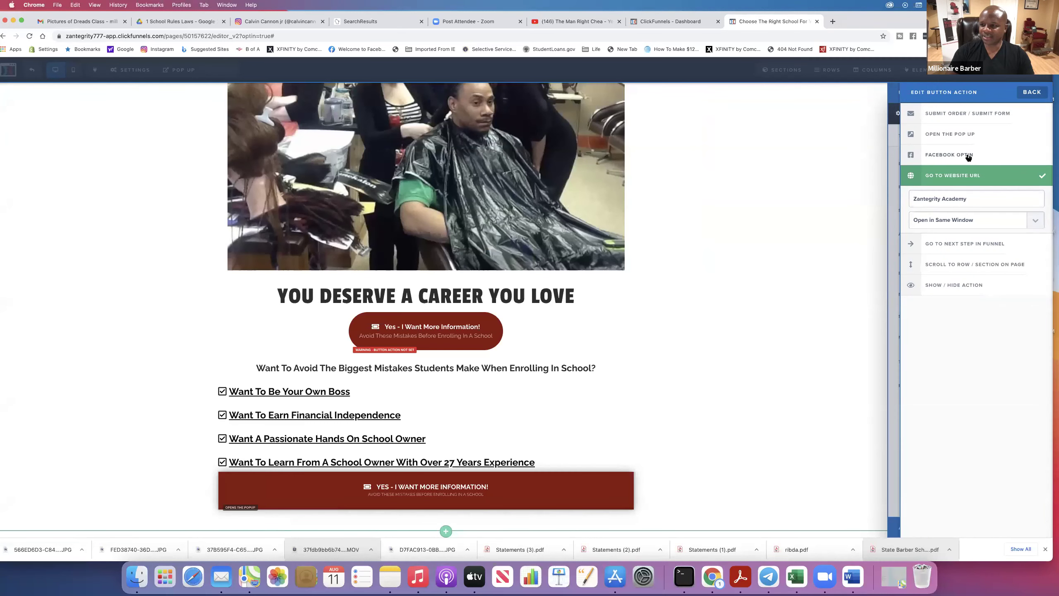
{"action": "left_click", "coordinate": [962, 245]}
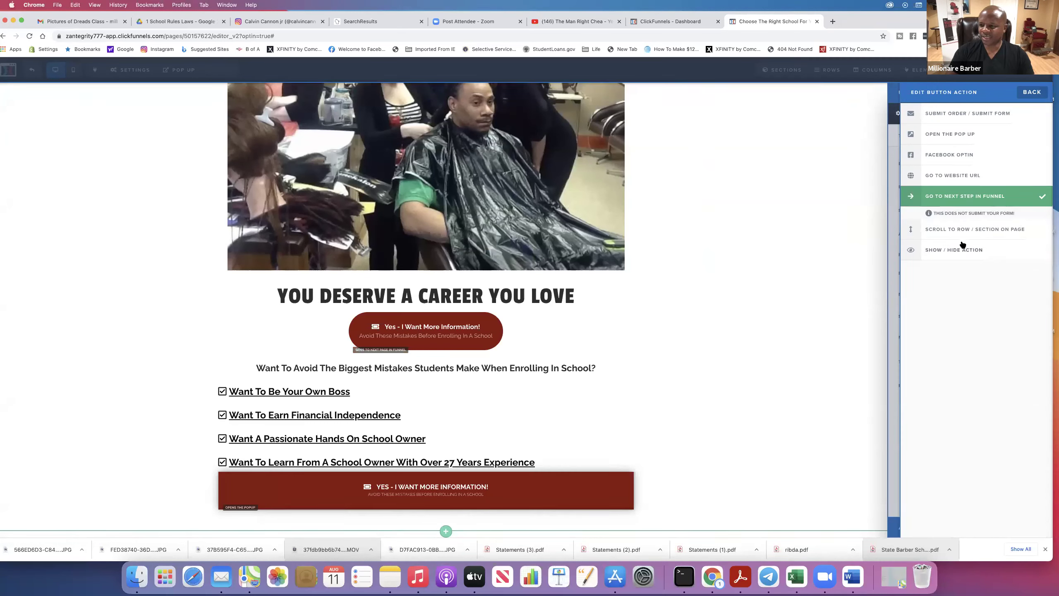
{"action": "left_click", "coordinate": [834, 238]}
{"action": "scroll", "coordinate": [759, 229], "scroll_direction": "up", "scroll_amount": 1}
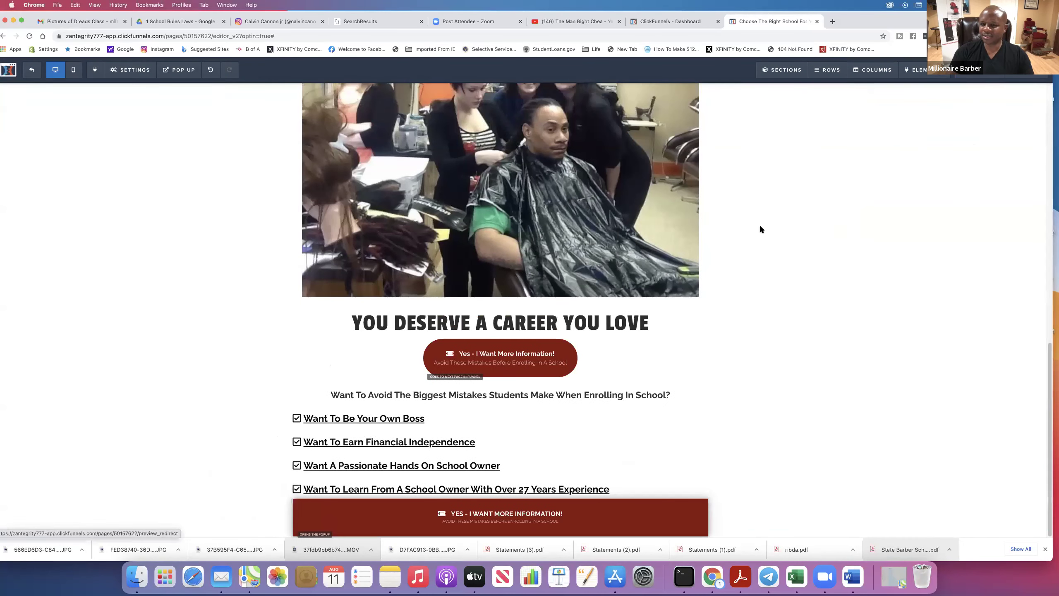
{"action": "left_click", "coordinate": [673, 337]}
{"action": "left_click", "coordinate": [988, 172]}
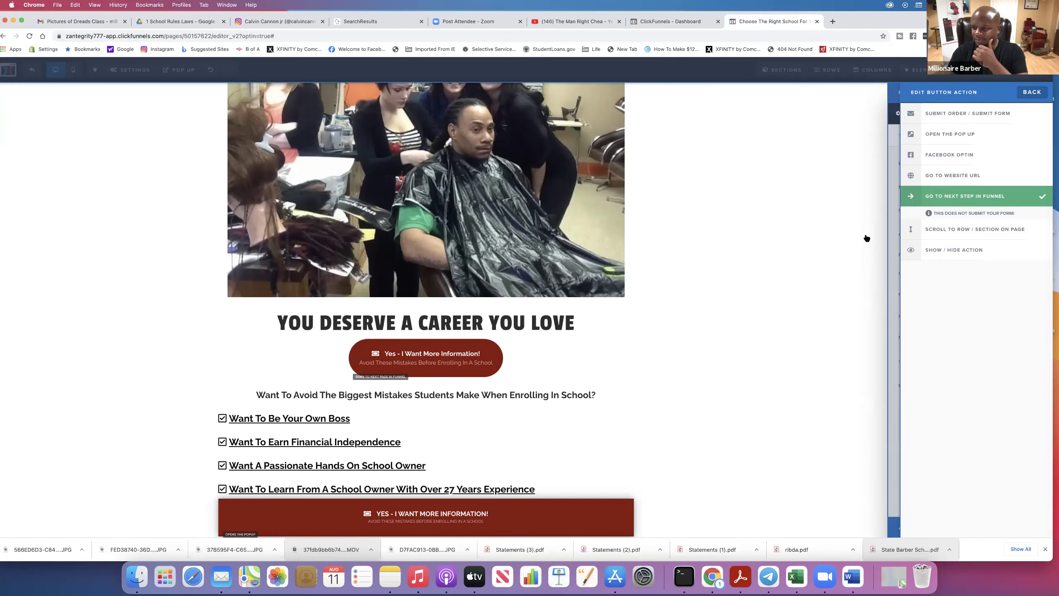
{"action": "left_click", "coordinate": [833, 252]}
Set the full-width "Yes - I Want More Information!" button below the checklist to Go To Next Step In Funnel and save the page
{"action": "scroll", "coordinate": [613, 452], "scroll_direction": "down", "scroll_amount": 2}
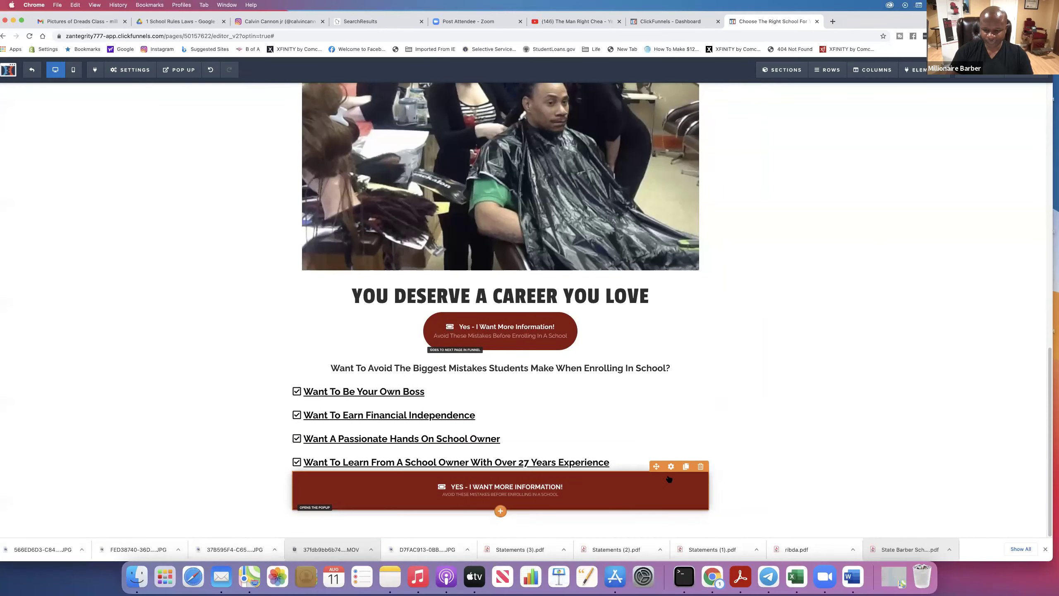
{"action": "left_click", "coordinate": [677, 466]}
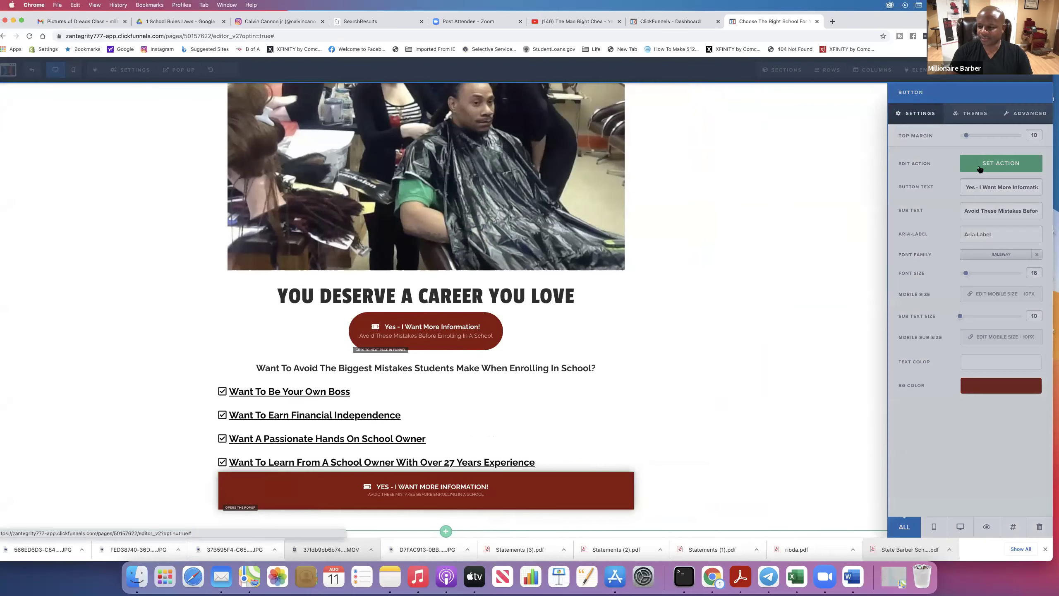
{"action": "left_click", "coordinate": [980, 169]}
{"action": "left_click", "coordinate": [964, 198]}
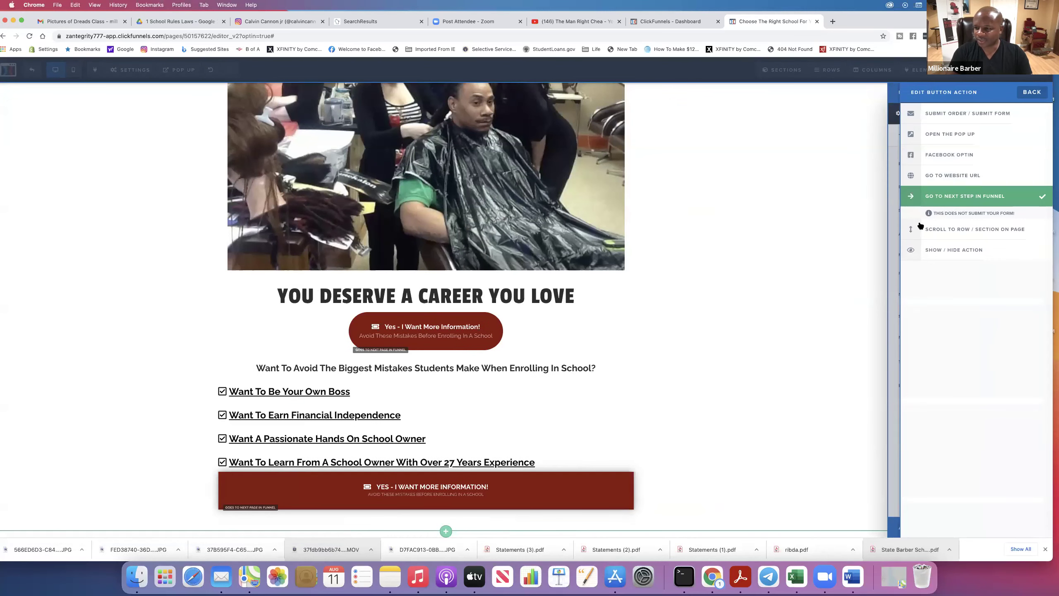
{"action": "left_click", "coordinate": [855, 252]}
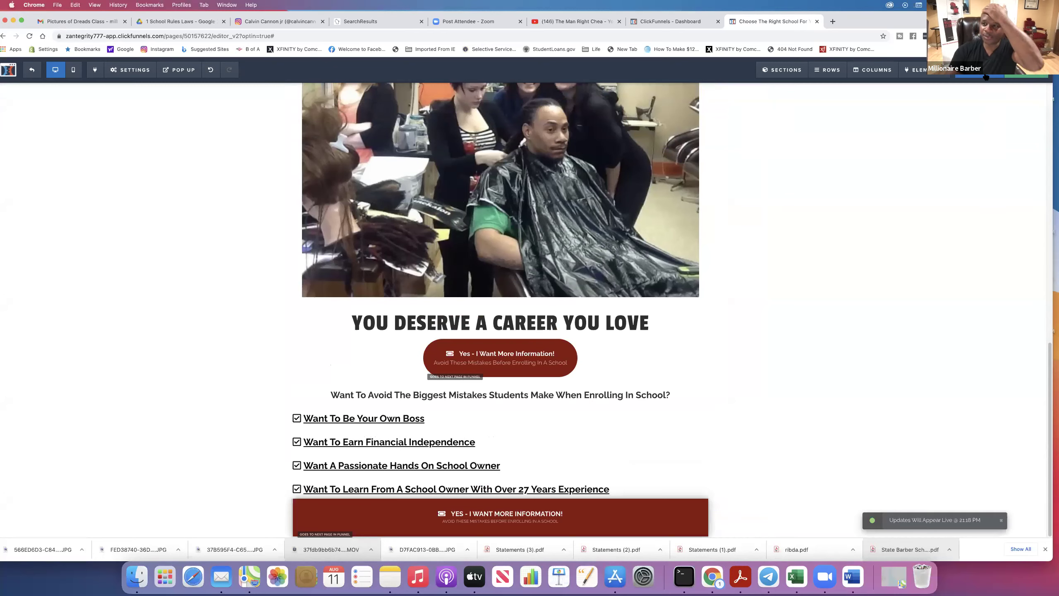
Preview the registration page, test the rounded button's link, review the page it leads to, and close the preview
{"action": "left_click", "coordinate": [986, 77]}
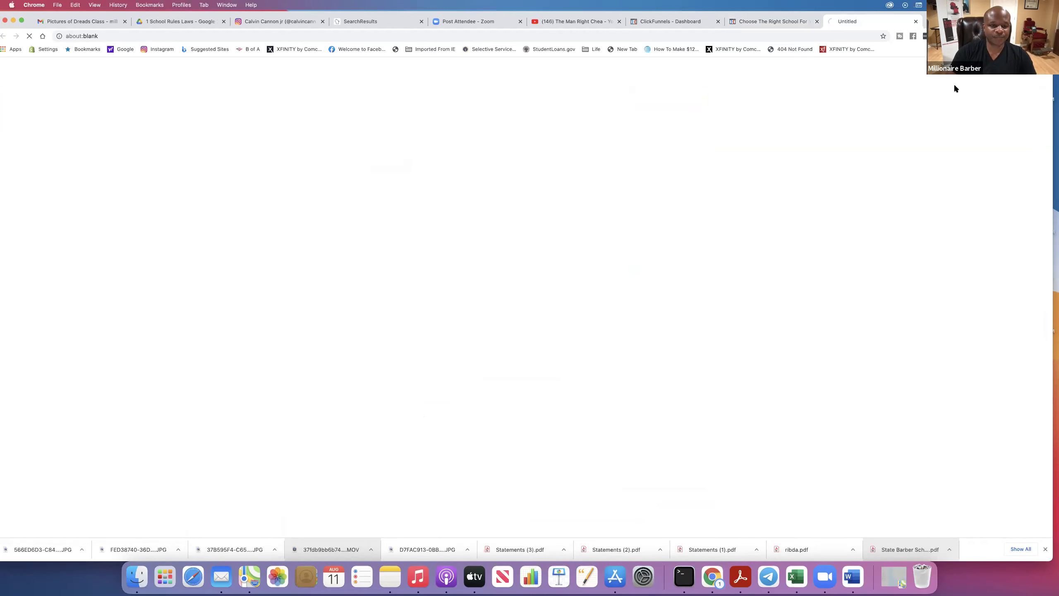
{"action": "scroll", "coordinate": [548, 260], "scroll_direction": "down", "scroll_amount": 10}
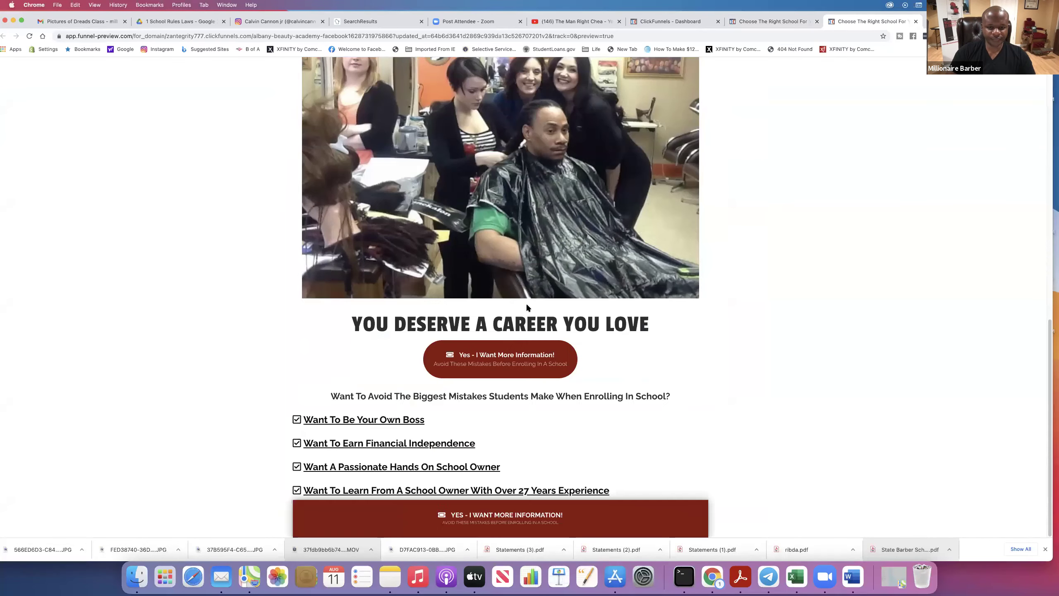
{"action": "left_click", "coordinate": [505, 363]}
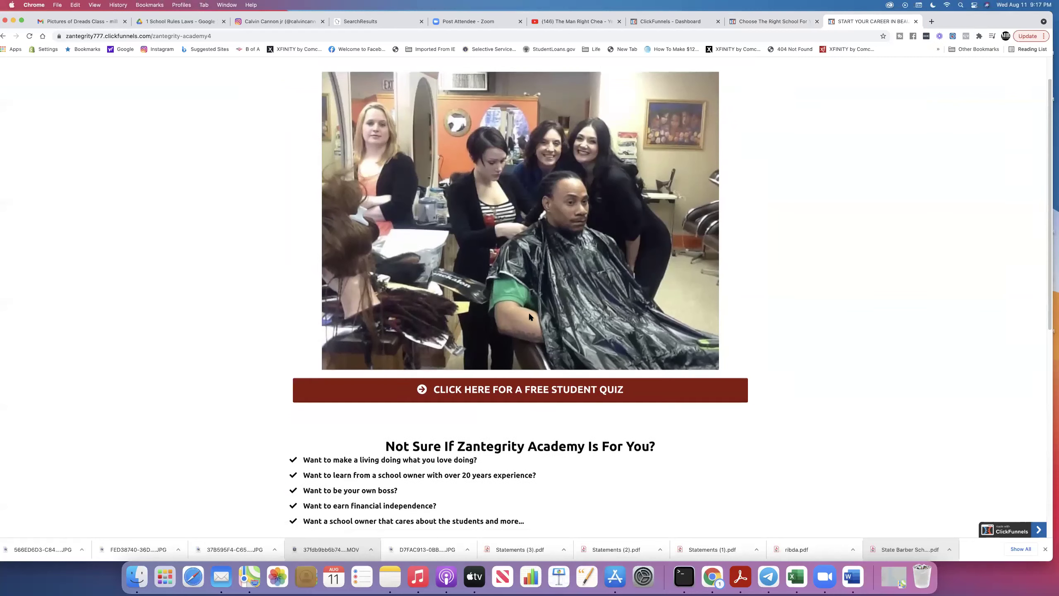
{"action": "scroll", "coordinate": [527, 311], "scroll_direction": "down", "scroll_amount": 4}
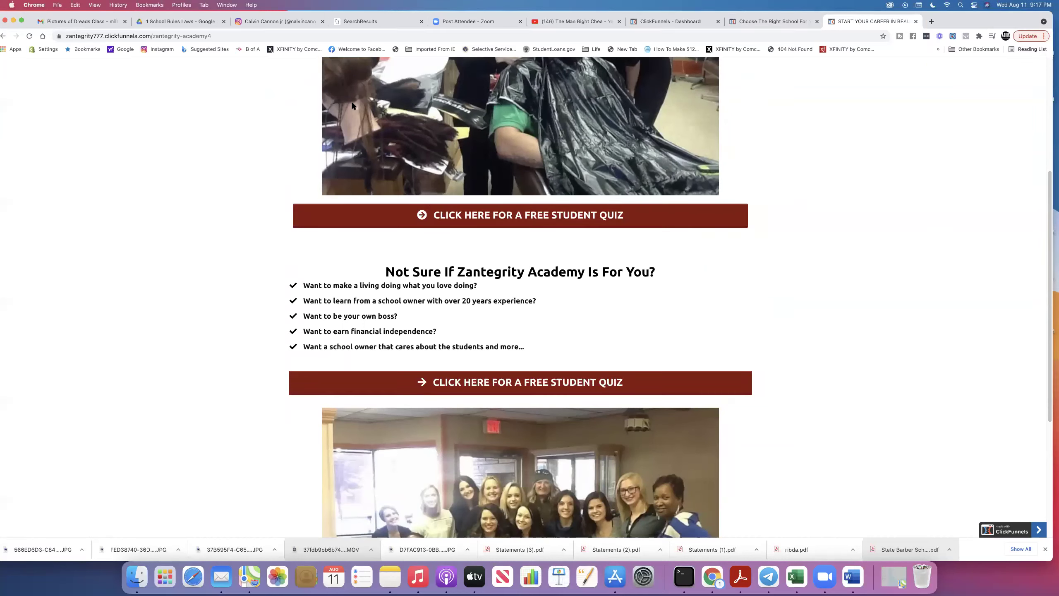
{"action": "left_click", "coordinate": [915, 21]}
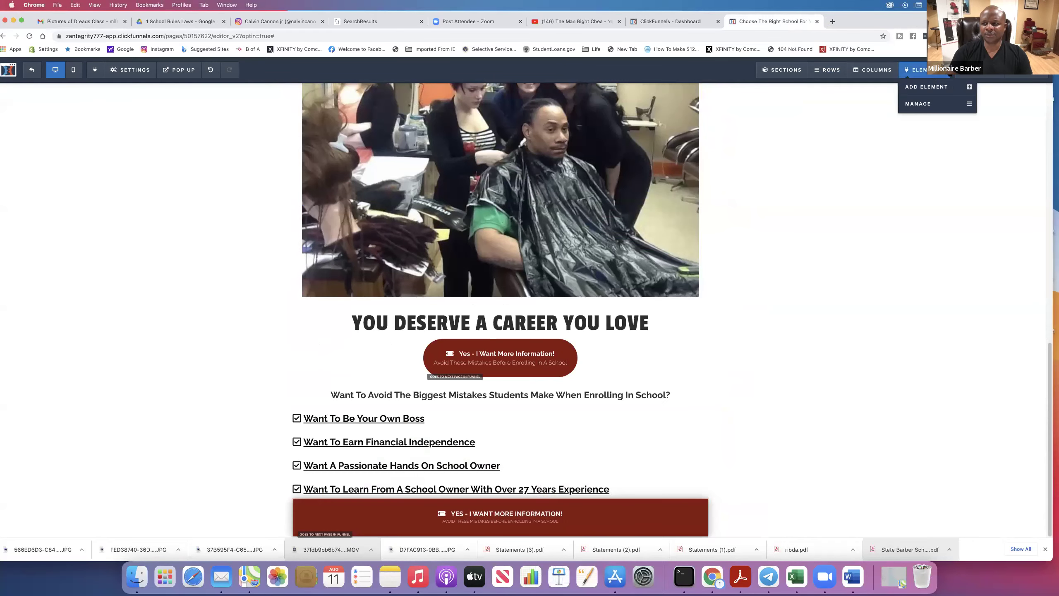
Preview the registration page again from its headline to the checklist and follow the rounded information button to the next funnel page
{"action": "left_click", "coordinate": [952, 75]}
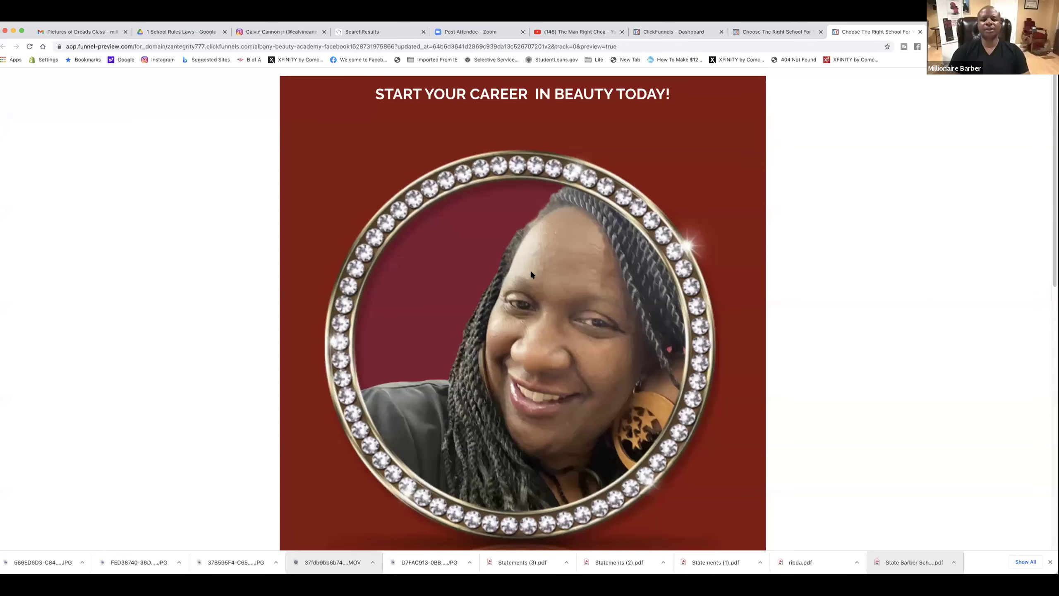
{"action": "scroll", "coordinate": [531, 272], "scroll_direction": "down", "scroll_amount": 15}
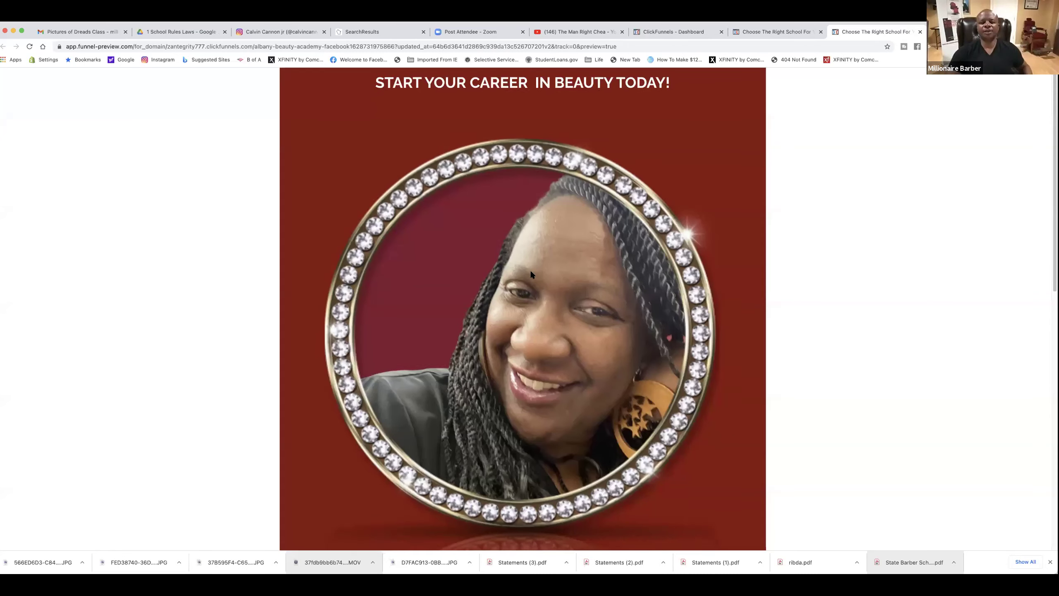
{"action": "scroll", "coordinate": [530, 277], "scroll_direction": "up", "scroll_amount": 6}
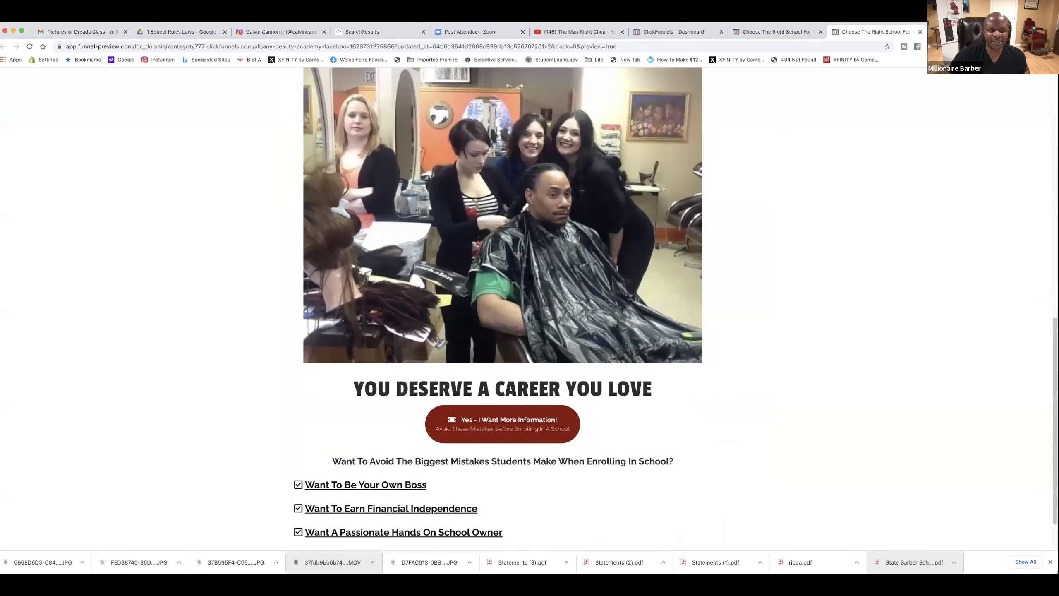
{"action": "scroll", "coordinate": [601, 237], "scroll_direction": "down", "scroll_amount": 6}
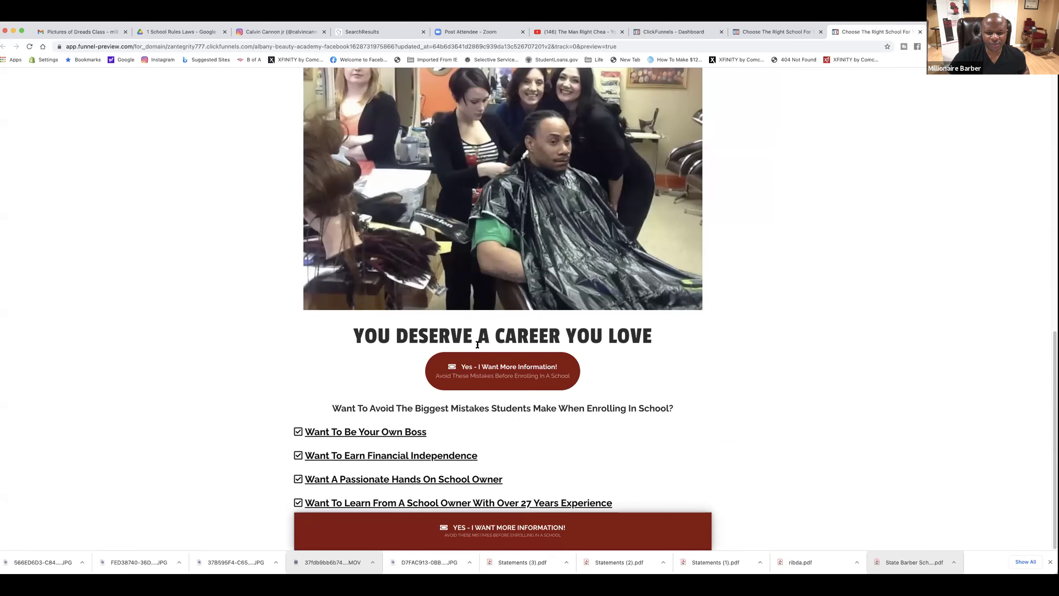
{"action": "left_click", "coordinate": [494, 375]}
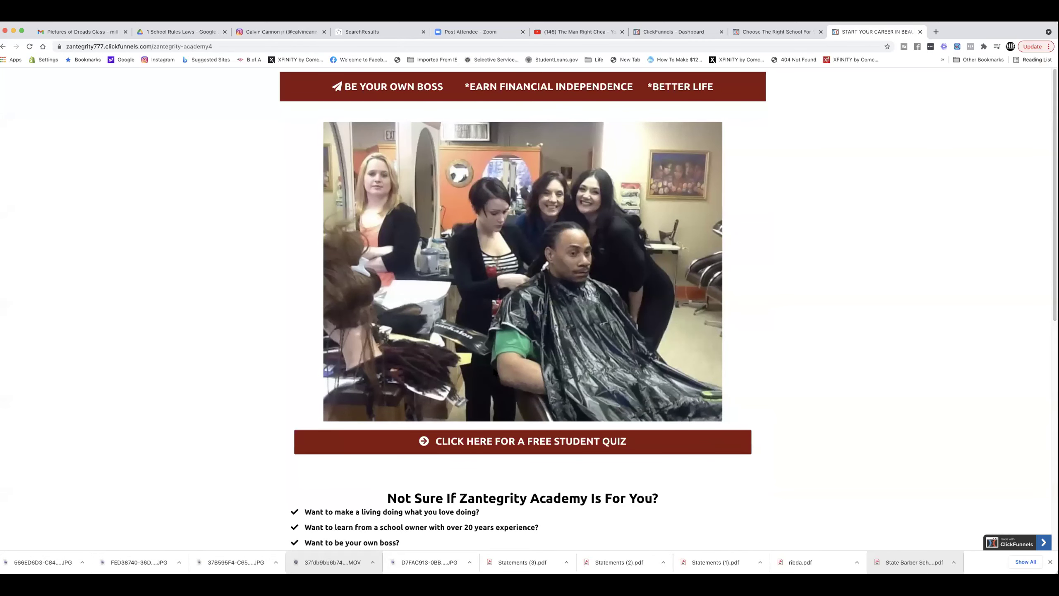
Review the funnel page, follow its free student quiz button to check the JotForm quiz, and close both pages
{"action": "scroll", "coordinate": [493, 324], "scroll_direction": "down", "scroll_amount": 10}
{"action": "scroll", "coordinate": [493, 323], "scroll_direction": "down", "scroll_amount": 2}
{"action": "scroll", "coordinate": [493, 321], "scroll_direction": "up", "scroll_amount": 8}
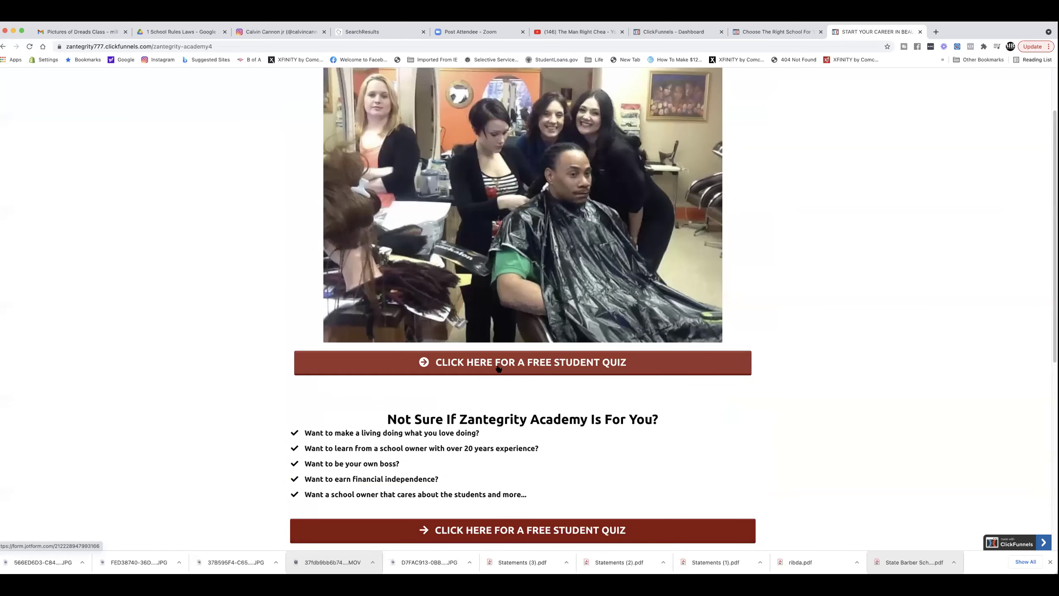
{"action": "left_click", "coordinate": [501, 362]}
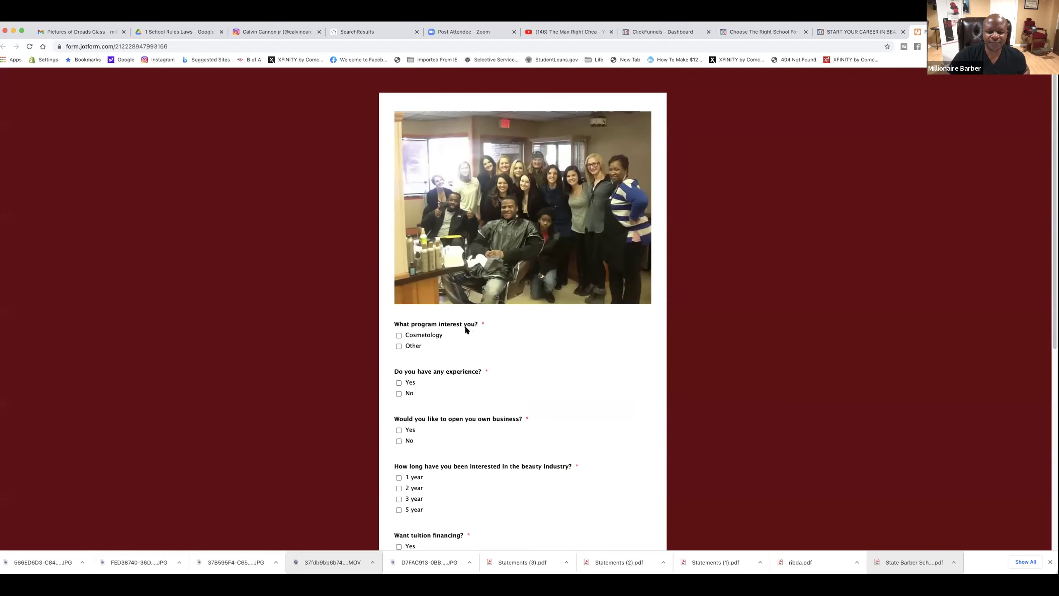
{"action": "scroll", "coordinate": [464, 327], "scroll_direction": "down", "scroll_amount": 2}
{"action": "scroll", "coordinate": [464, 328], "scroll_direction": "down", "scroll_amount": 5}
{"action": "scroll", "coordinate": [461, 331], "scroll_direction": "up", "scroll_amount": 8}
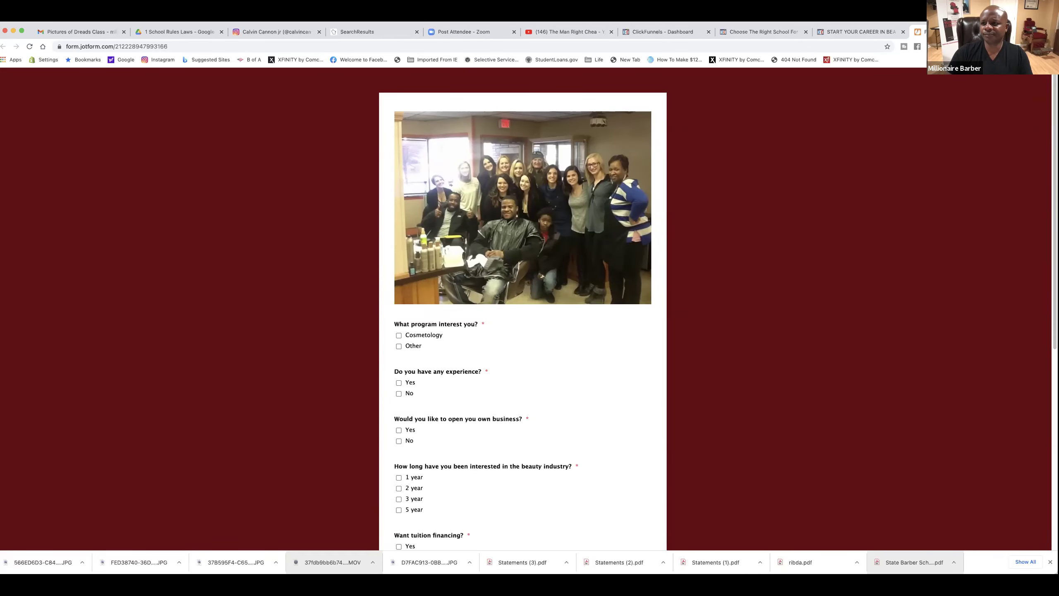
{"action": "key", "text": "super+w"}
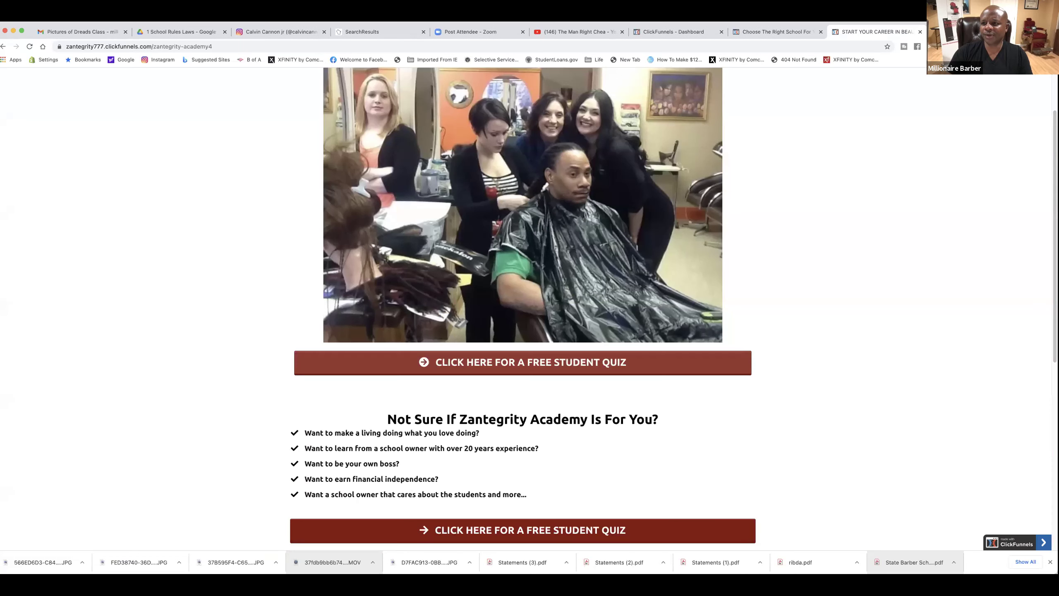
{"action": "left_click", "coordinate": [918, 32]}
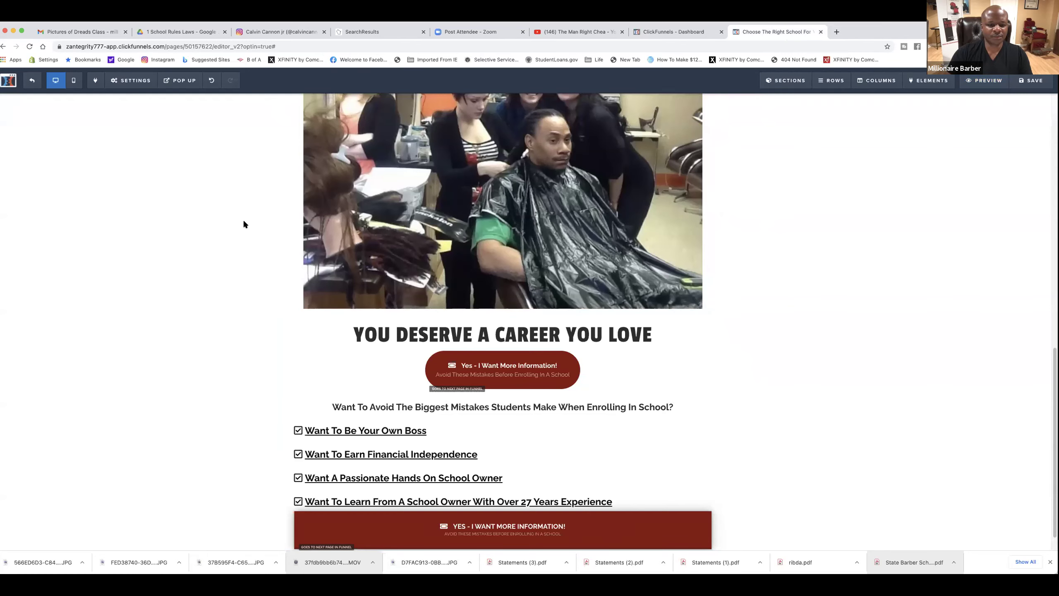
Return to the funnel overview, open the Zantegrity Academy1 live page to copy its web address, and close it
{"action": "scroll", "coordinate": [267, 272], "scroll_direction": "up", "scroll_amount": 10}
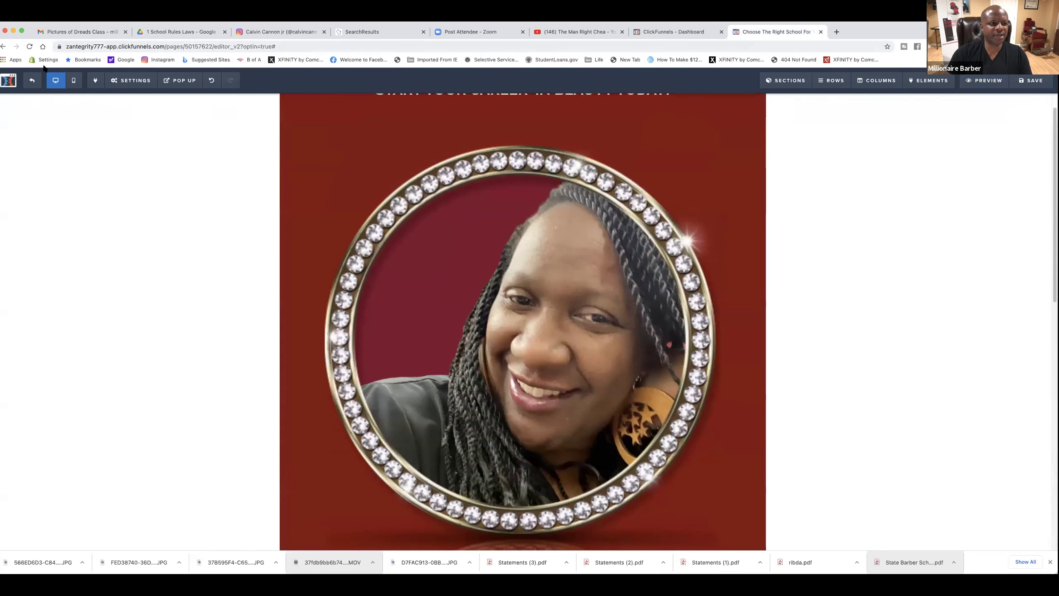
{"action": "left_click", "coordinate": [33, 80]}
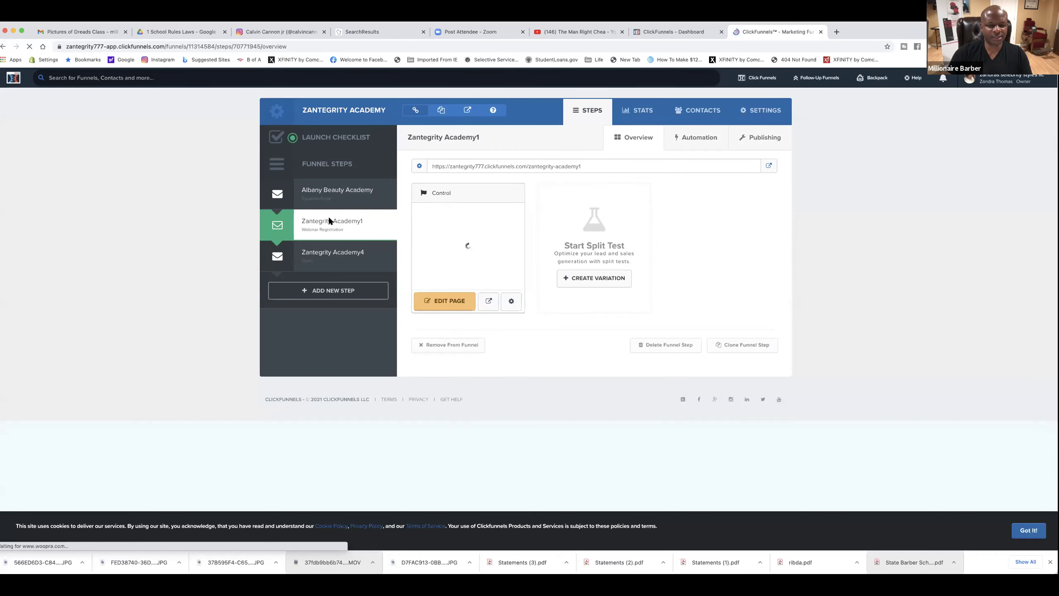
{"action": "left_click", "coordinate": [769, 165]}
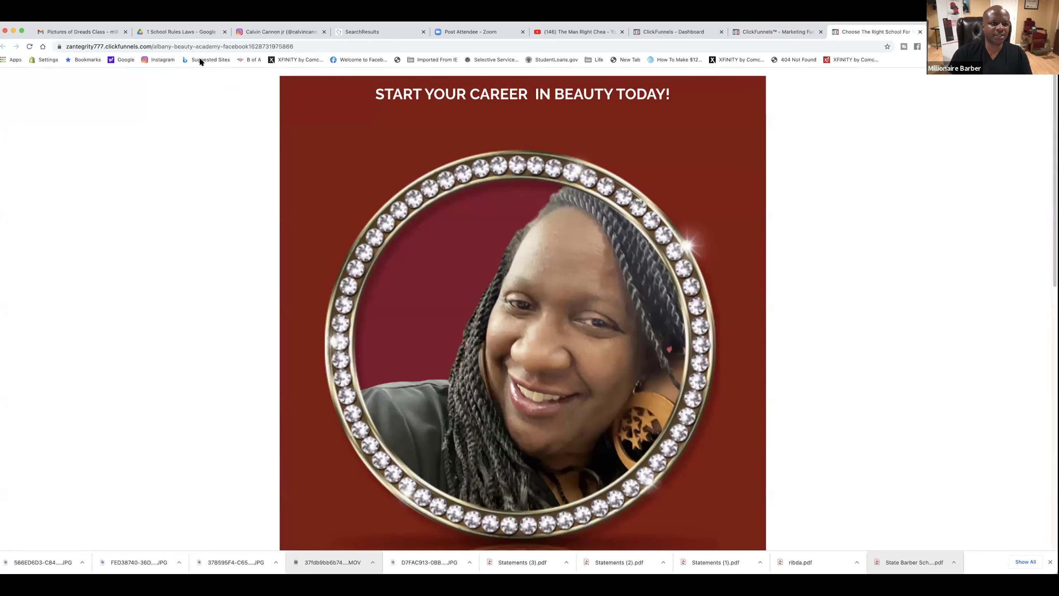
{"action": "left_click", "coordinate": [168, 44]}
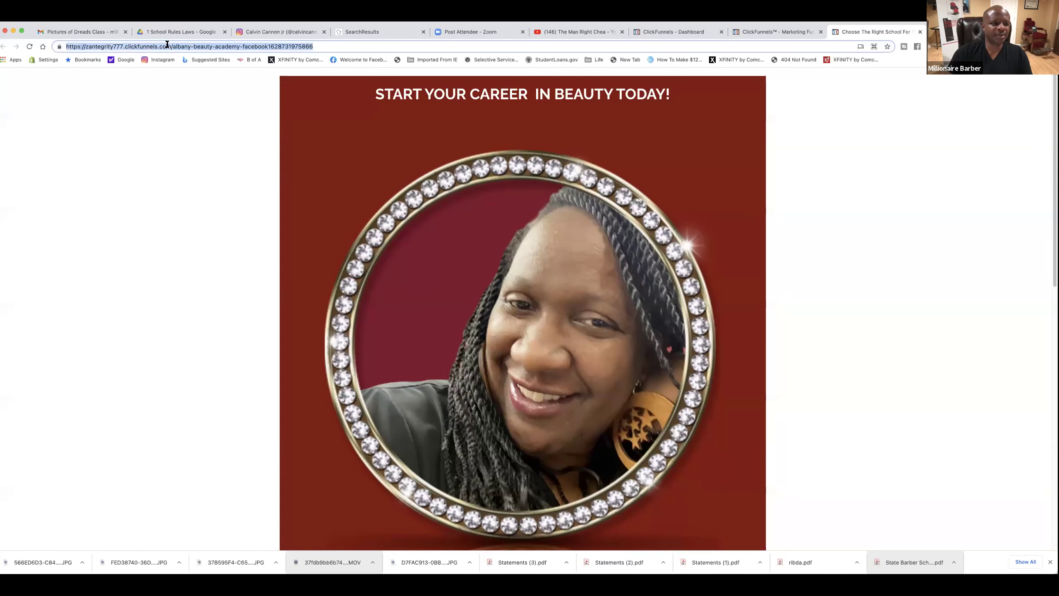
{"action": "right_click", "coordinate": [170, 45]}
{"action": "left_click", "coordinate": [179, 113]}
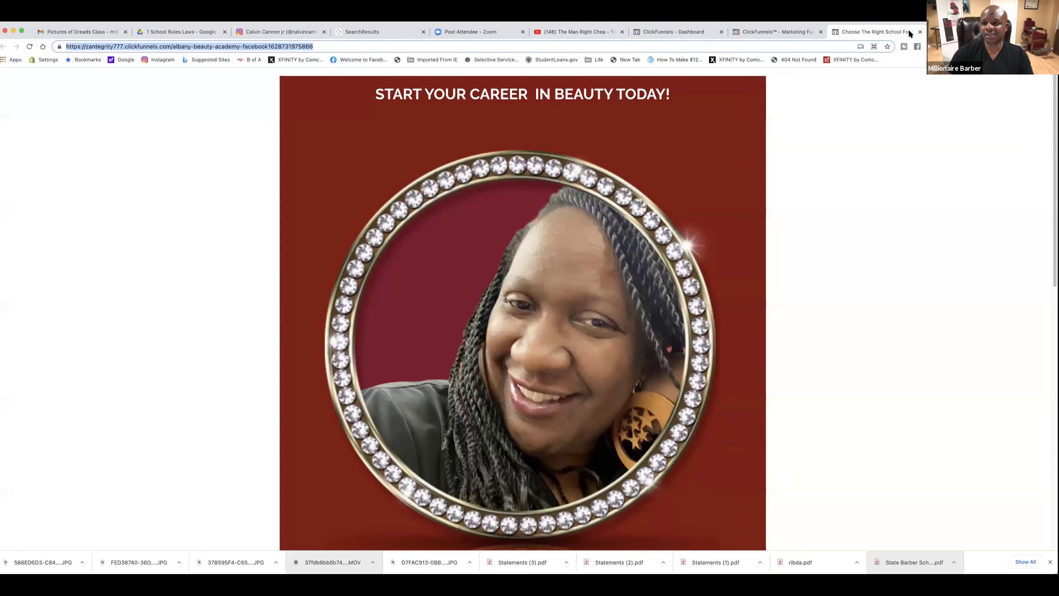
{"action": "left_click", "coordinate": [920, 32]}
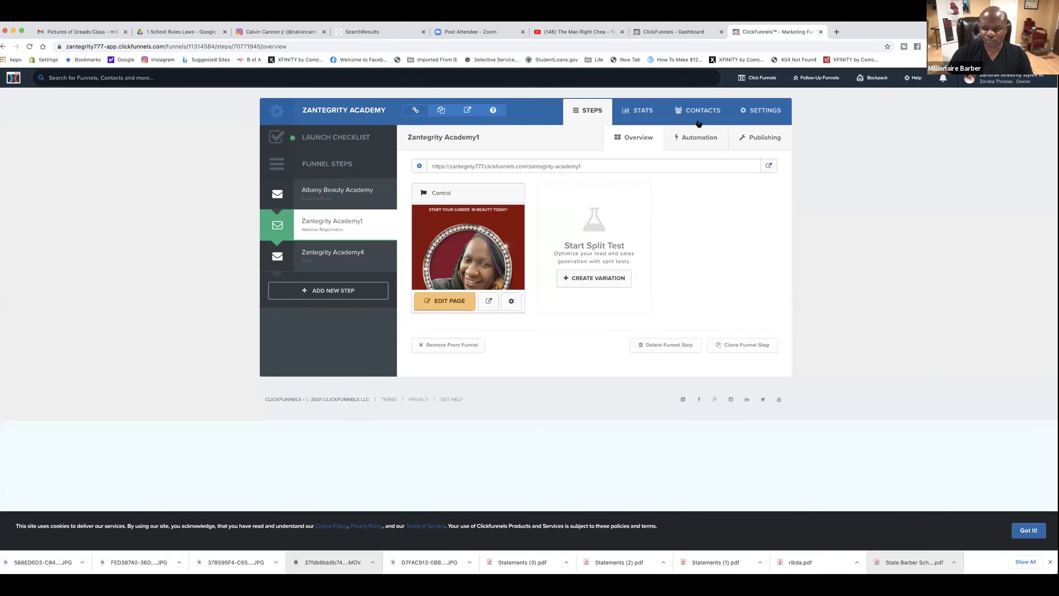
Check the funnel's settings and the publishing settings of the Zantegrity Academy1 step, and return to the step's overview
{"action": "left_click", "coordinate": [744, 111]}
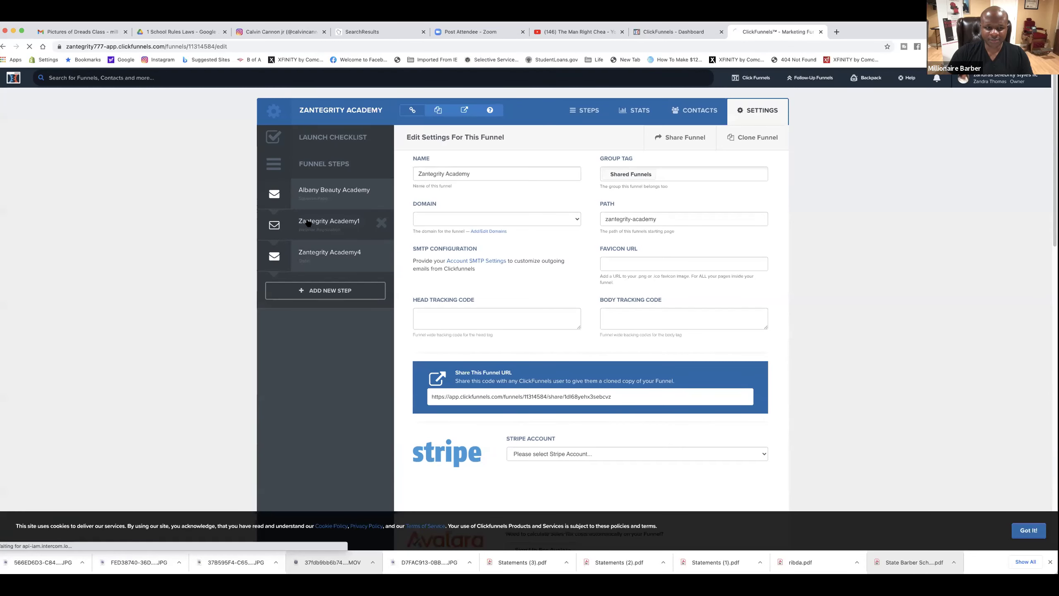
{"action": "left_click", "coordinate": [308, 223]}
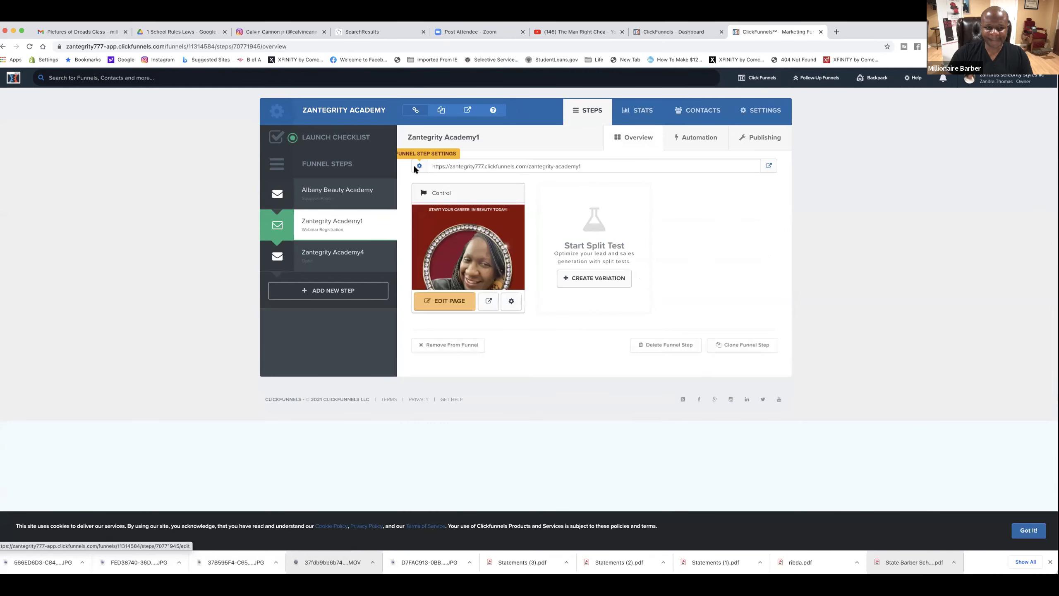
{"action": "left_click", "coordinate": [415, 166]}
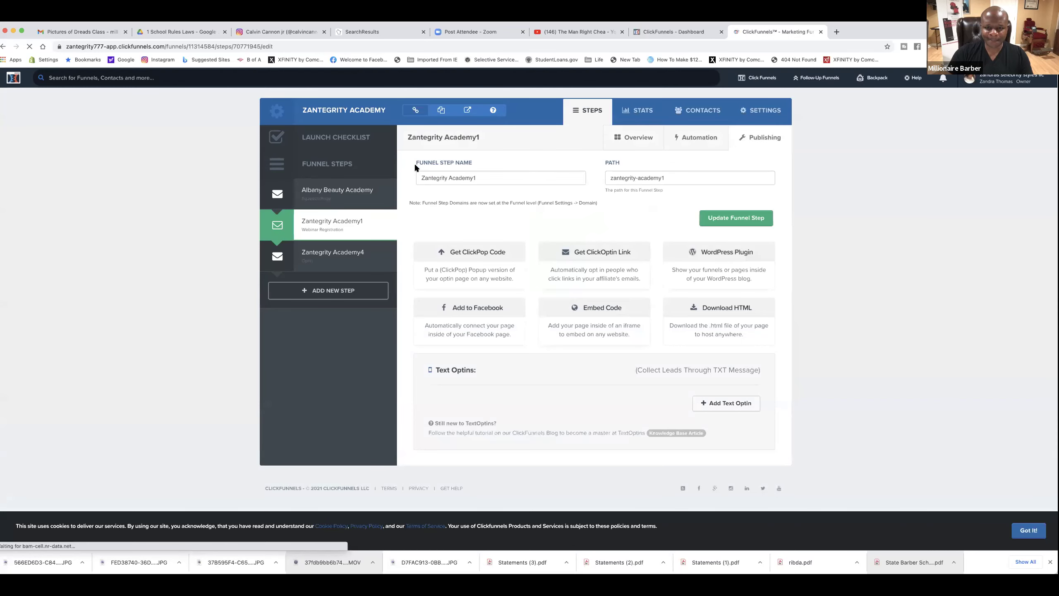
{"action": "left_click", "coordinate": [339, 220]}
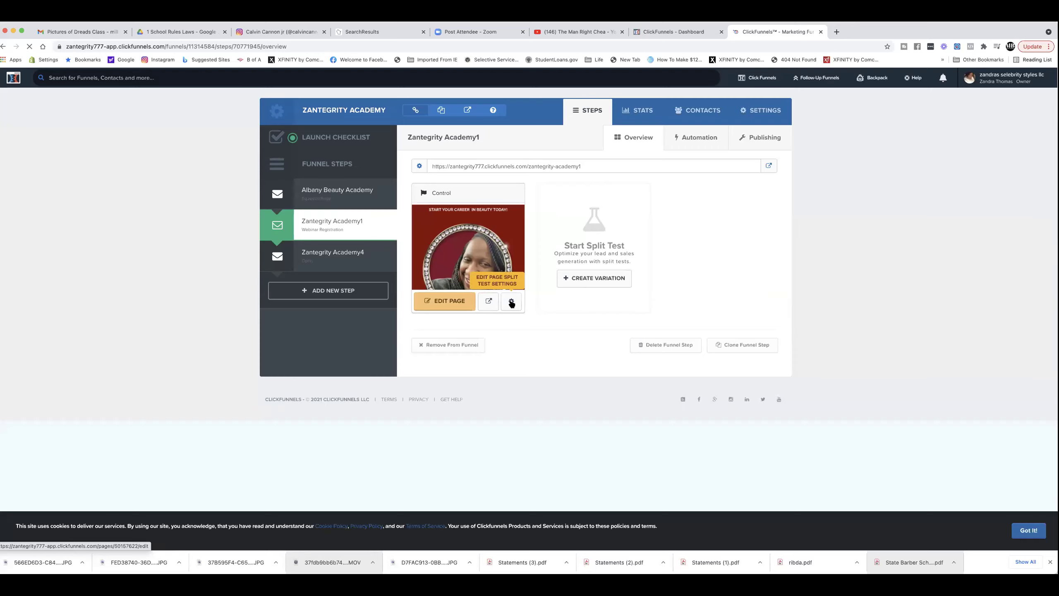
In the page settings of the Zantegrity Academy1 step's control page, change the page name to Zantegrity Academy5
{"action": "left_click", "coordinate": [510, 302]}
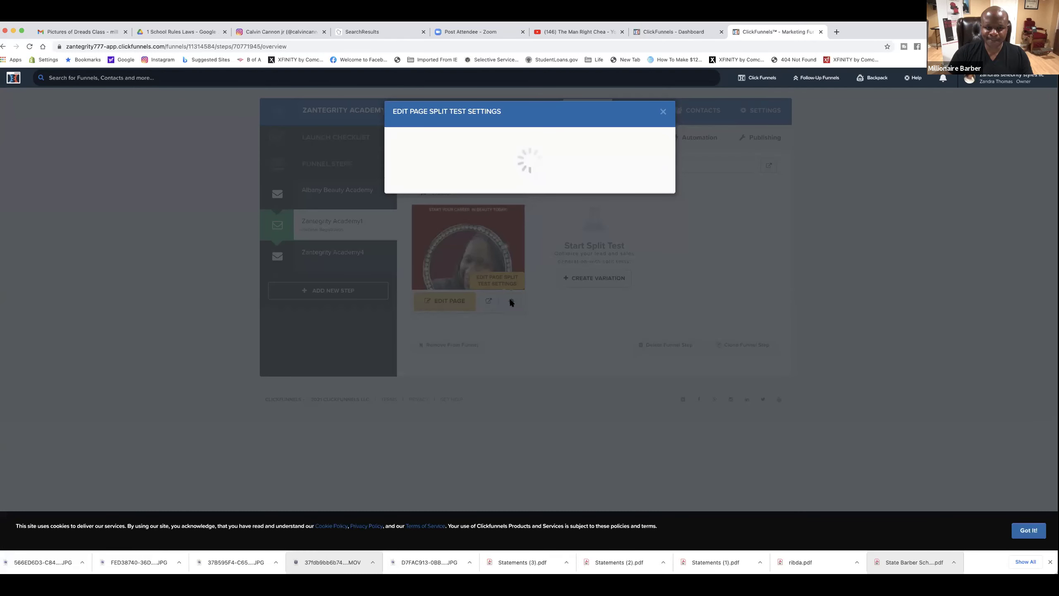
{"action": "triple_click", "coordinate": [454, 161]}
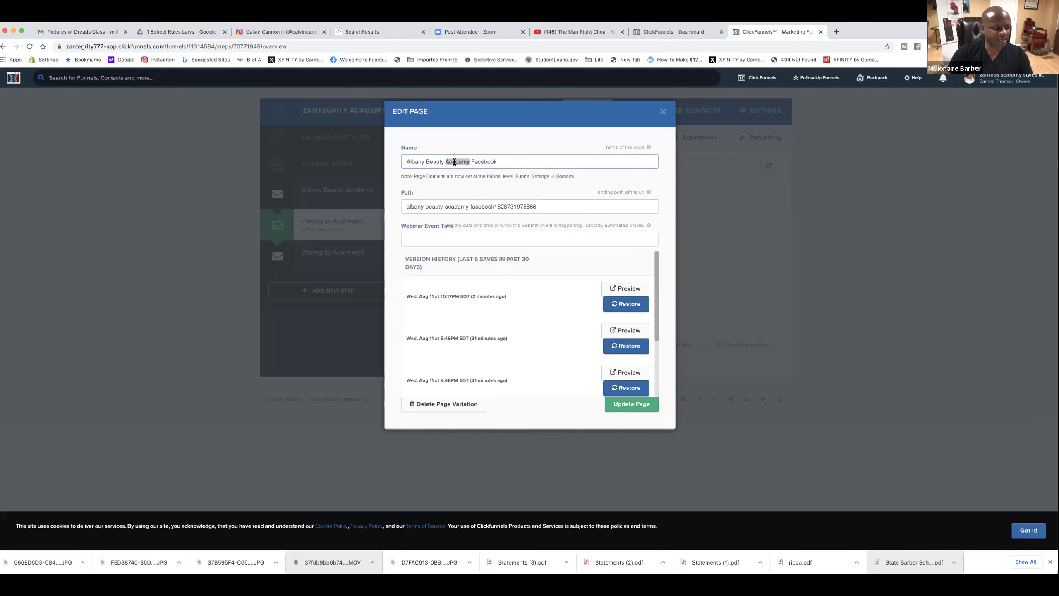
{"action": "right_click", "coordinate": [454, 161]}
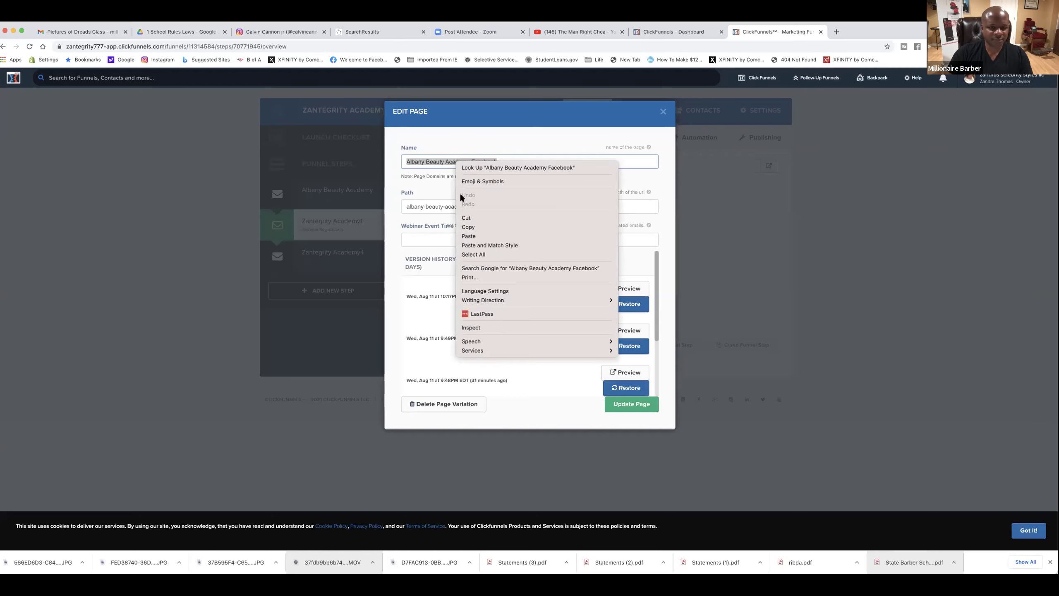
{"action": "left_click", "coordinate": [465, 227]}
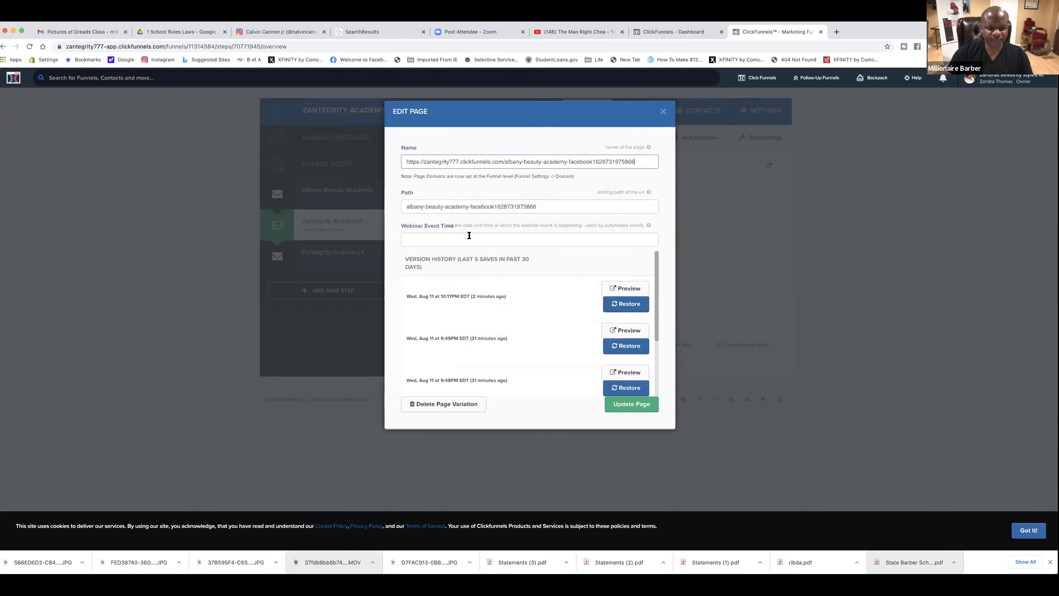
{"action": "triple_click", "coordinate": [482, 163]}
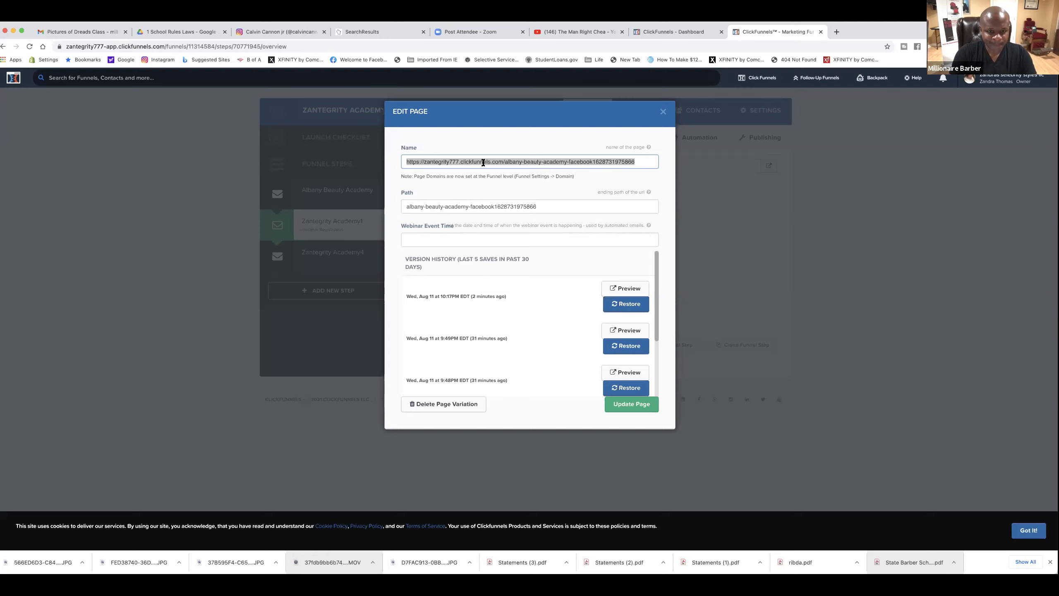
{"action": "type", "text": "A"}
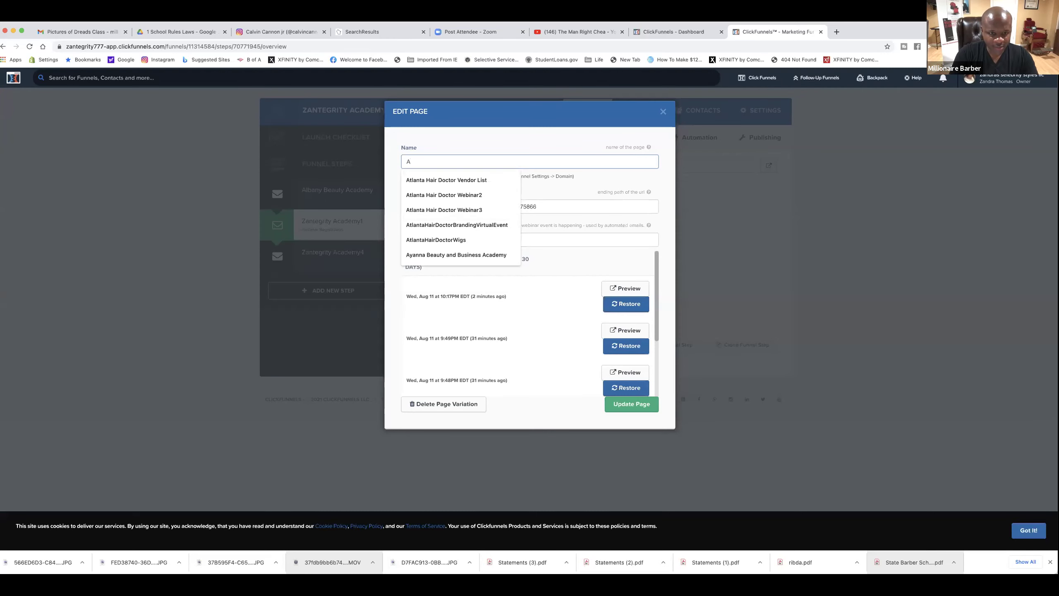
{"action": "key", "text": "BackSpace"}
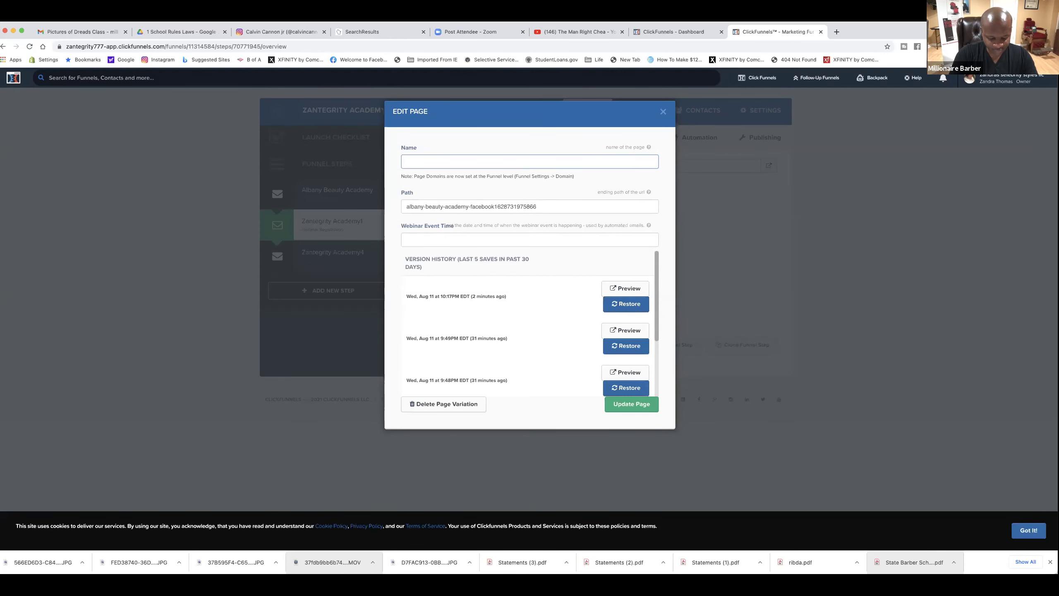
{"action": "type", "text": "Zantegrity Academy5"}
{"action": "left_click", "coordinate": [435, 180]}
{"action": "key", "text": "BackSpace"}
{"action": "type", "text": "5"}
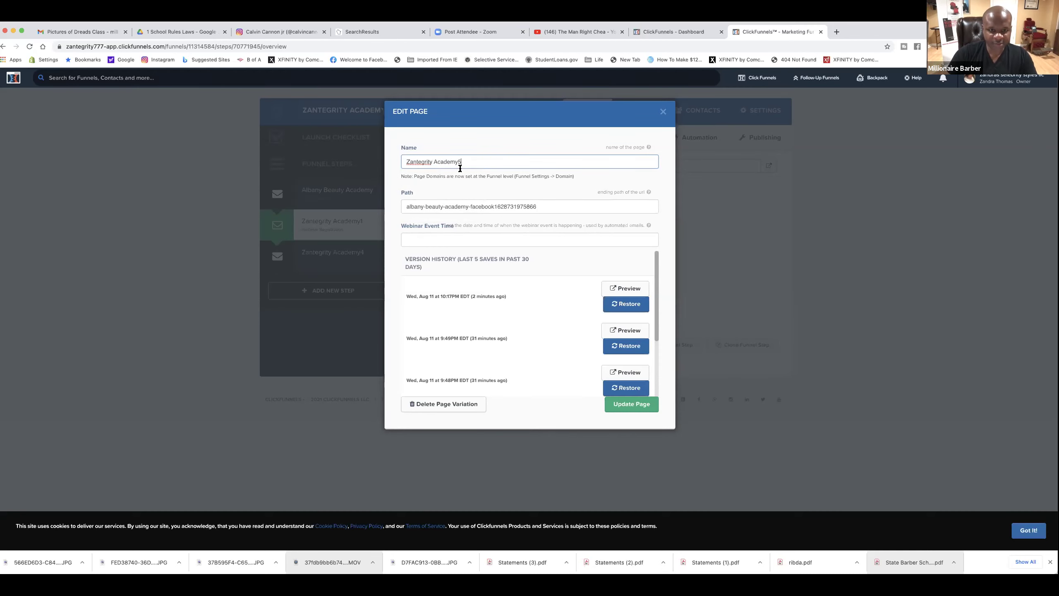
Copy the page name Zantegrity Academy5 into the page's path and update the page
{"action": "triple_click", "coordinate": [449, 160]}
{"action": "right_click", "coordinate": [450, 158]}
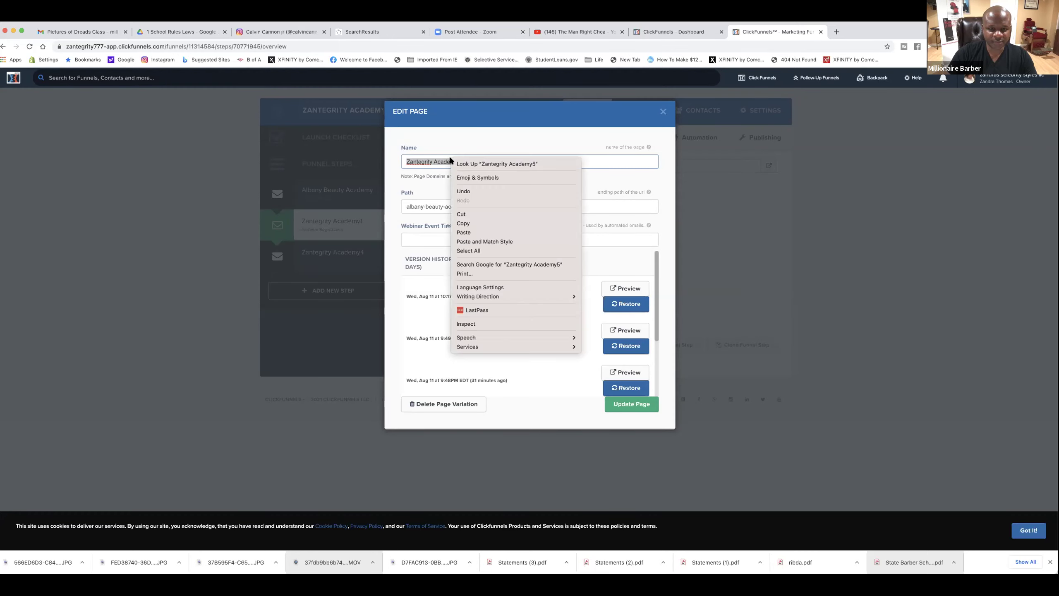
{"action": "left_click", "coordinate": [463, 223]}
{"action": "triple_click", "coordinate": [441, 205]}
{"action": "right_click", "coordinate": [441, 205]}
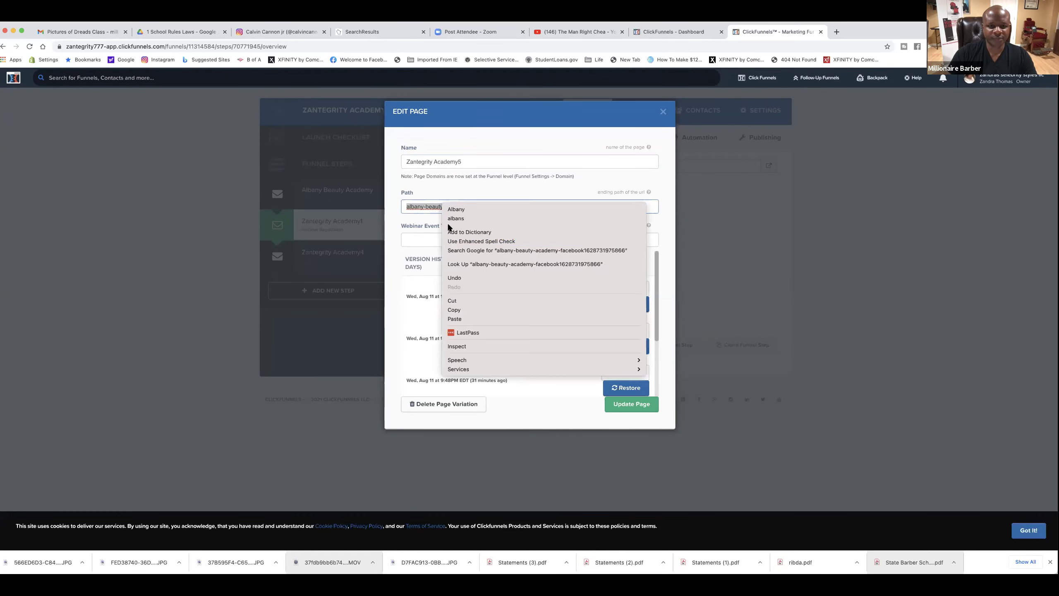
{"action": "left_click", "coordinate": [453, 318]}
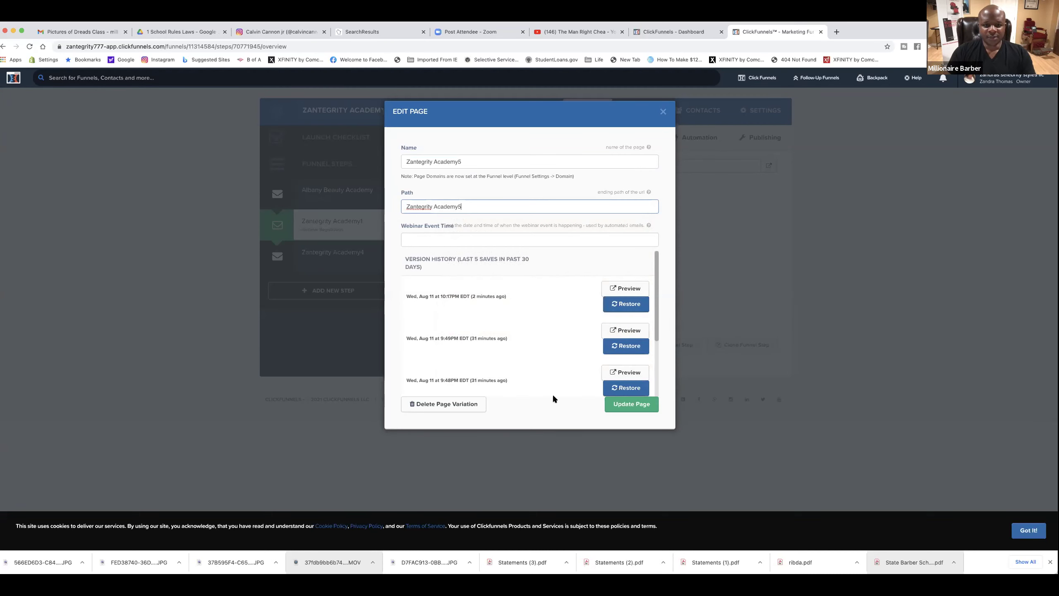
{"action": "left_click", "coordinate": [624, 403]}
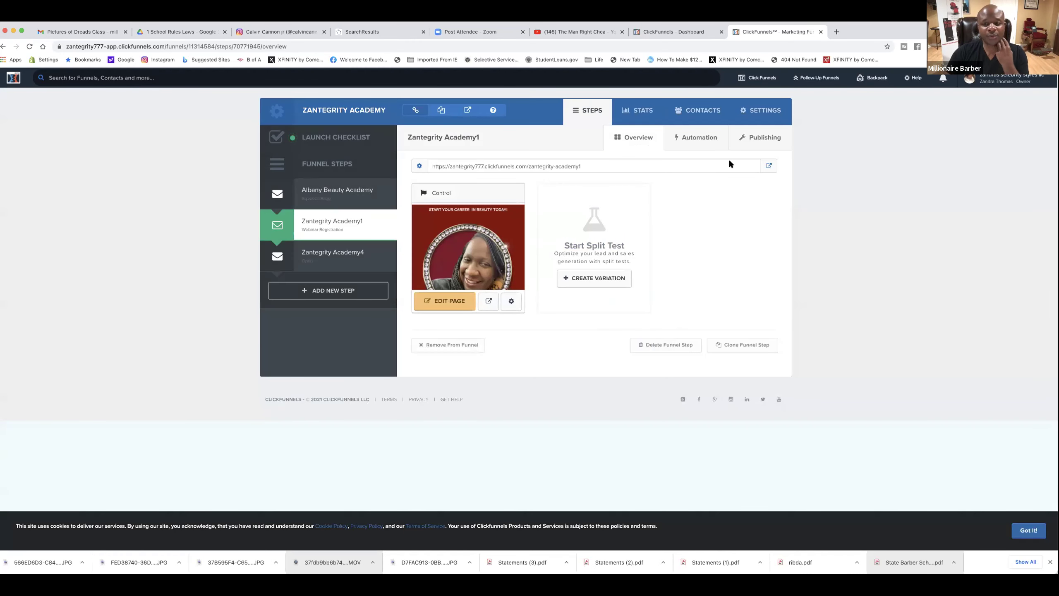
Open the Zantegrity Academy1 step's live page and copy its full web address
{"action": "left_click", "coordinate": [768, 166]}
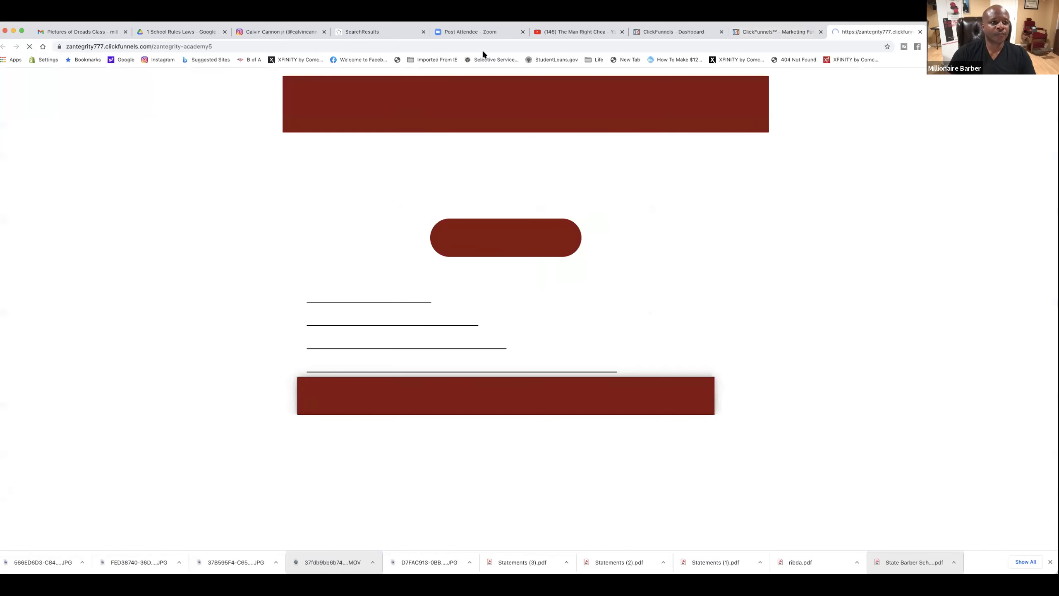
{"action": "left_click", "coordinate": [147, 44]}
{"action": "triple_click", "coordinate": [148, 45]}
{"action": "right_click", "coordinate": [148, 45]}
{"action": "left_click", "coordinate": [162, 114]}
Open Bitly in a new browser tab and create a short link for the copied zantegrity-academy5 page address
{"action": "key", "text": "ctrl+t"}
{"action": "type", "text": "bit"}
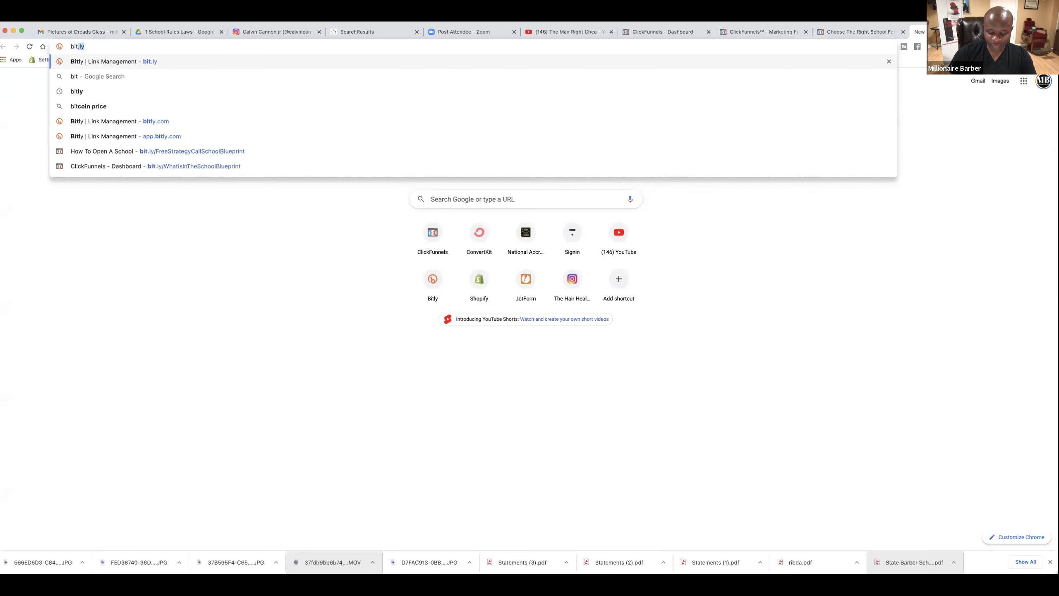
{"action": "key", "text": "Return"}
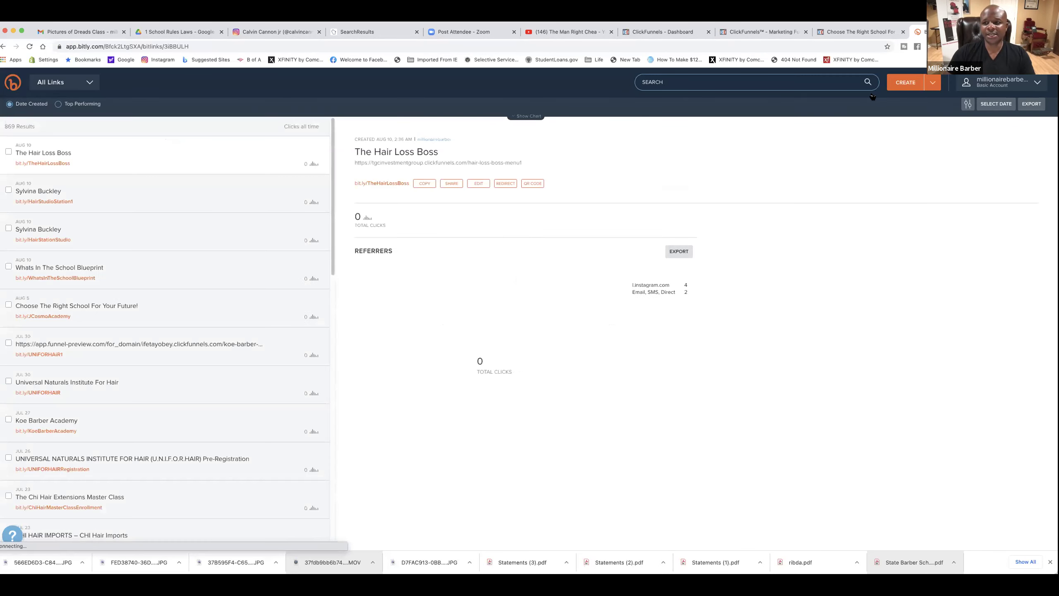
{"action": "left_click", "coordinate": [901, 83]}
{"action": "right_click", "coordinate": [952, 150]}
{"action": "left_click", "coordinate": [969, 208]}
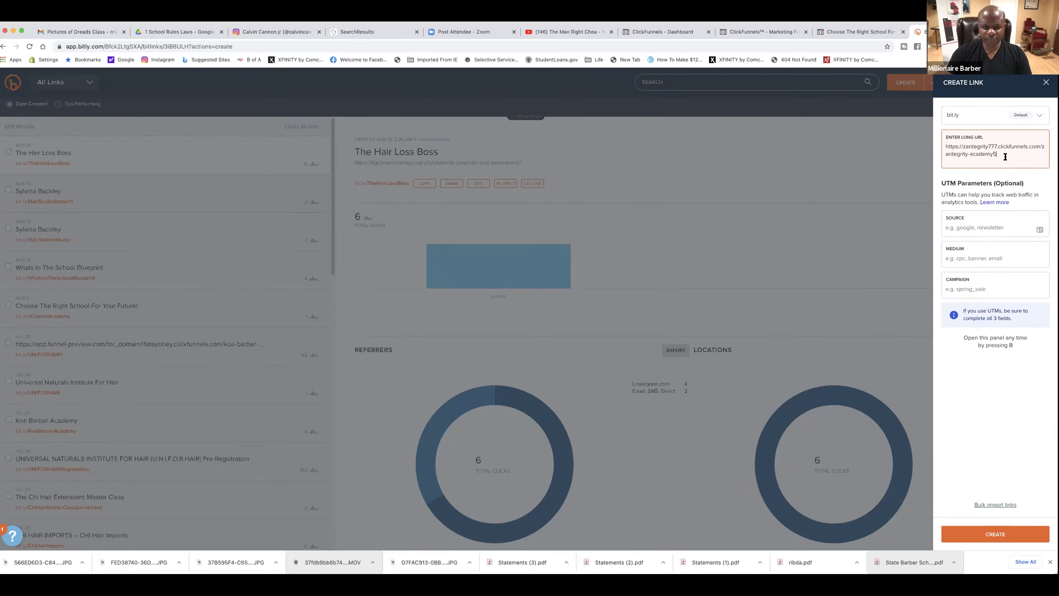
{"action": "key", "text": "Return"}
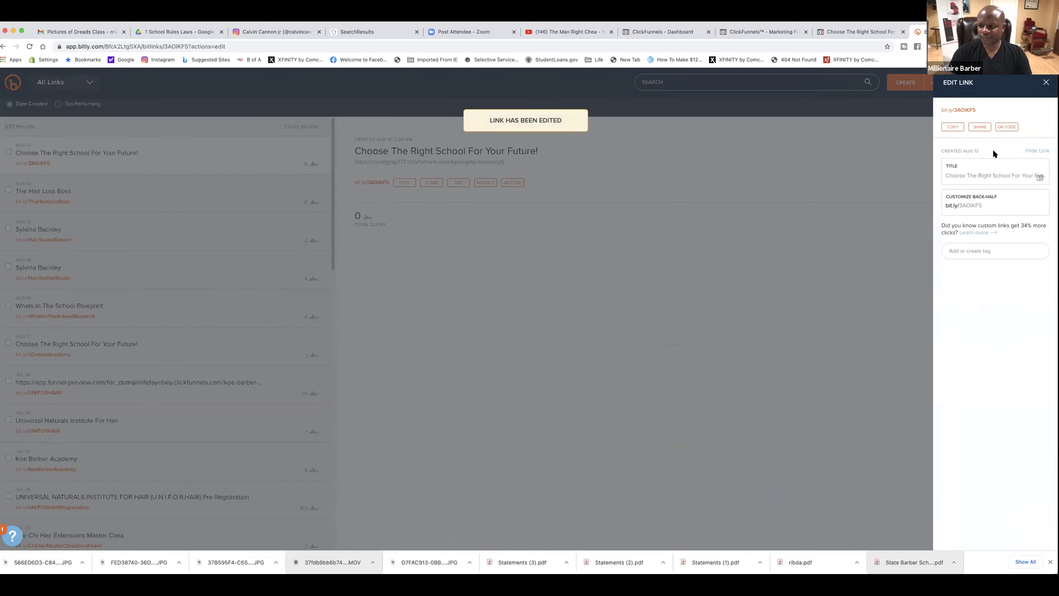
Replace the new Bitly link's title with Zantegrity
{"action": "left_click", "coordinate": [990, 173]}
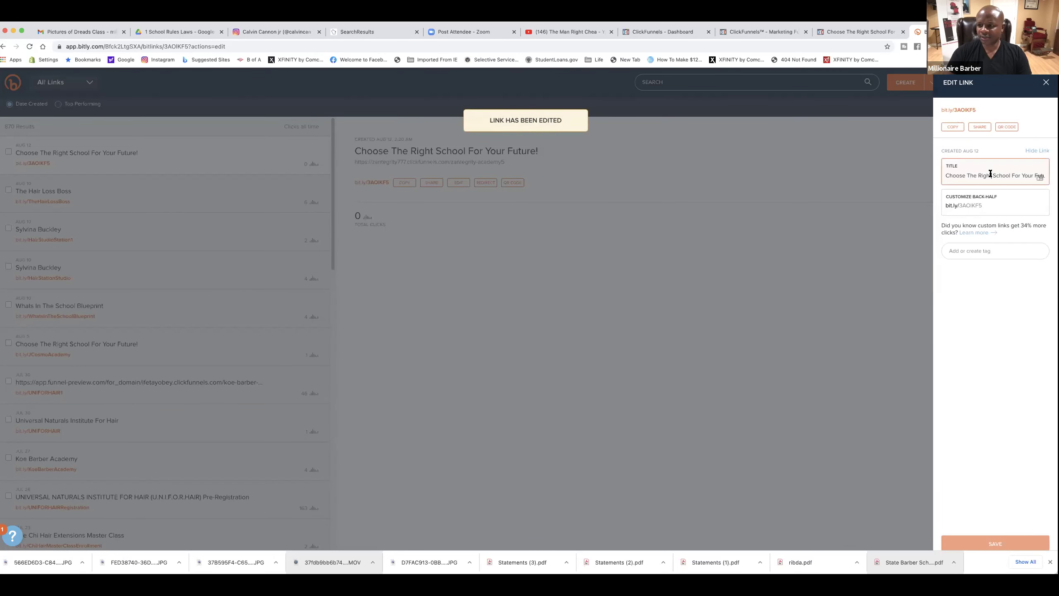
{"action": "triple_click", "coordinate": [990, 172]}
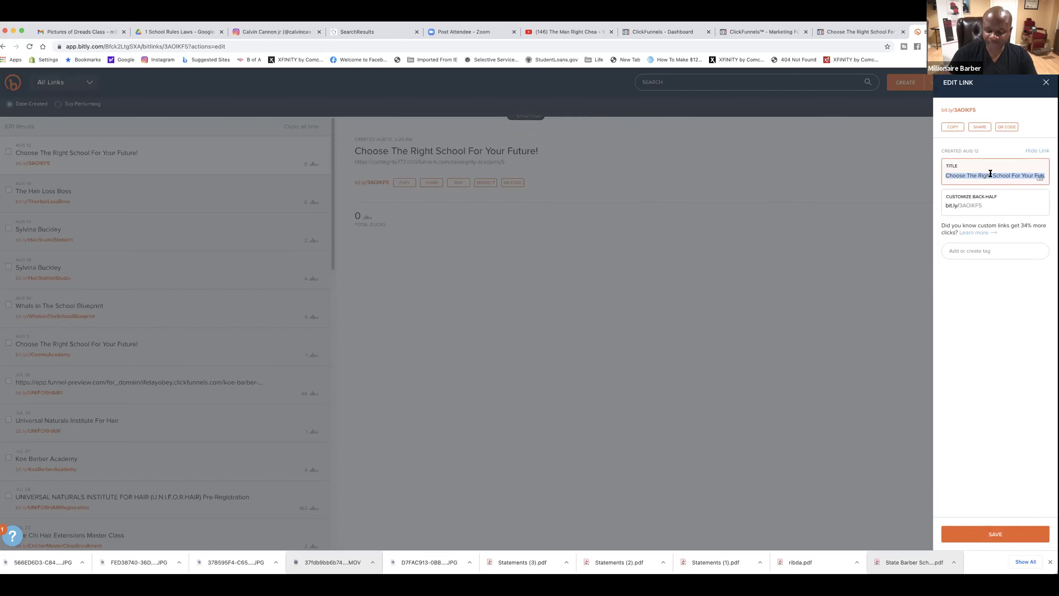
{"action": "type", "text": "Zanteg"}
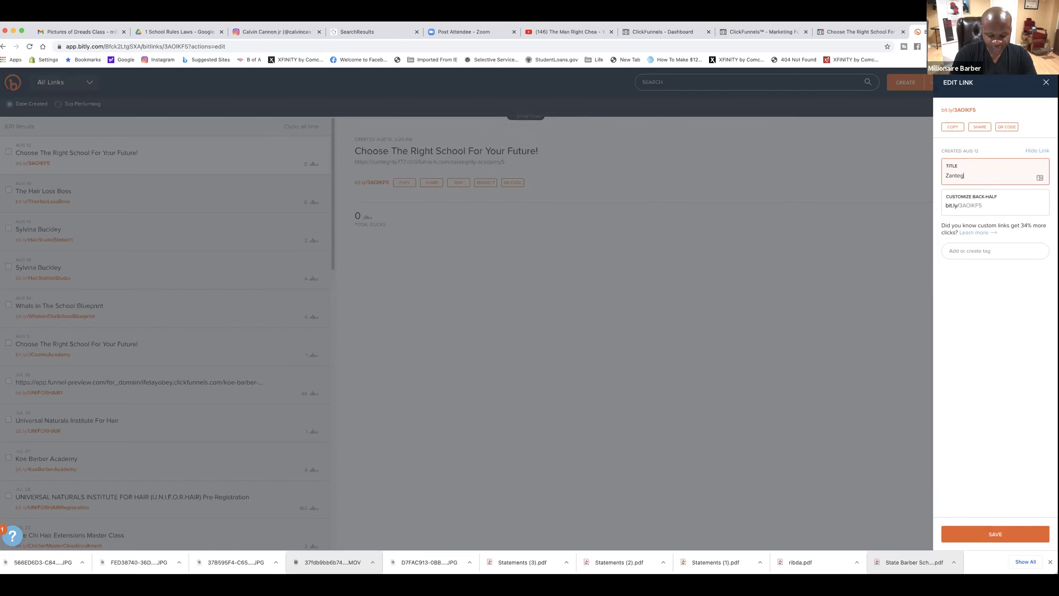
{"action": "type", "text": "rity"}
Customize the link's back-half as ZantegrityAcademy1 and save the edited link
{"action": "left_click", "coordinate": [977, 203]}
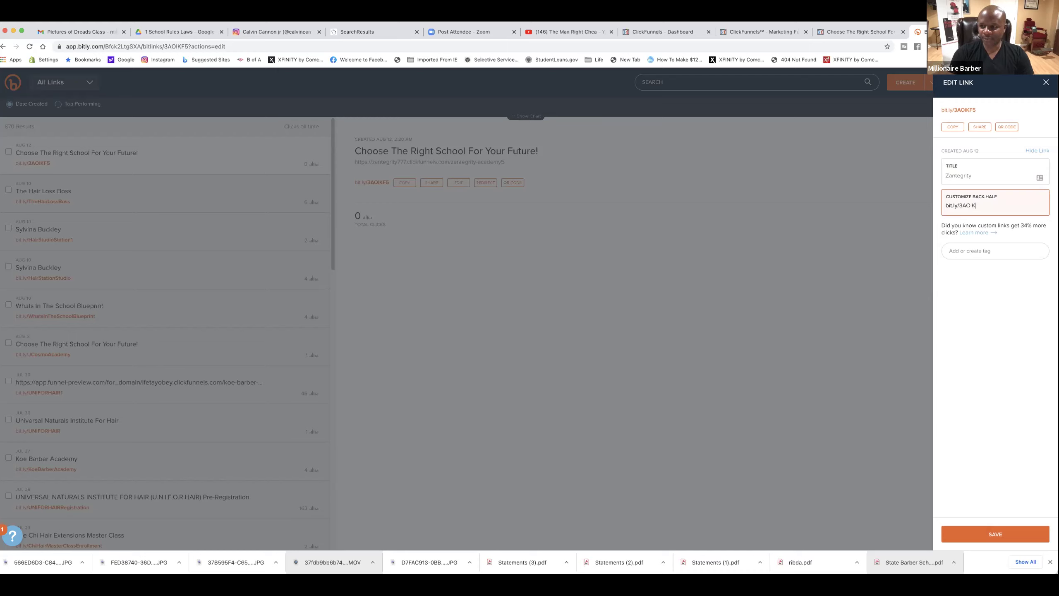
{"action": "key", "text": "BackSpace"}
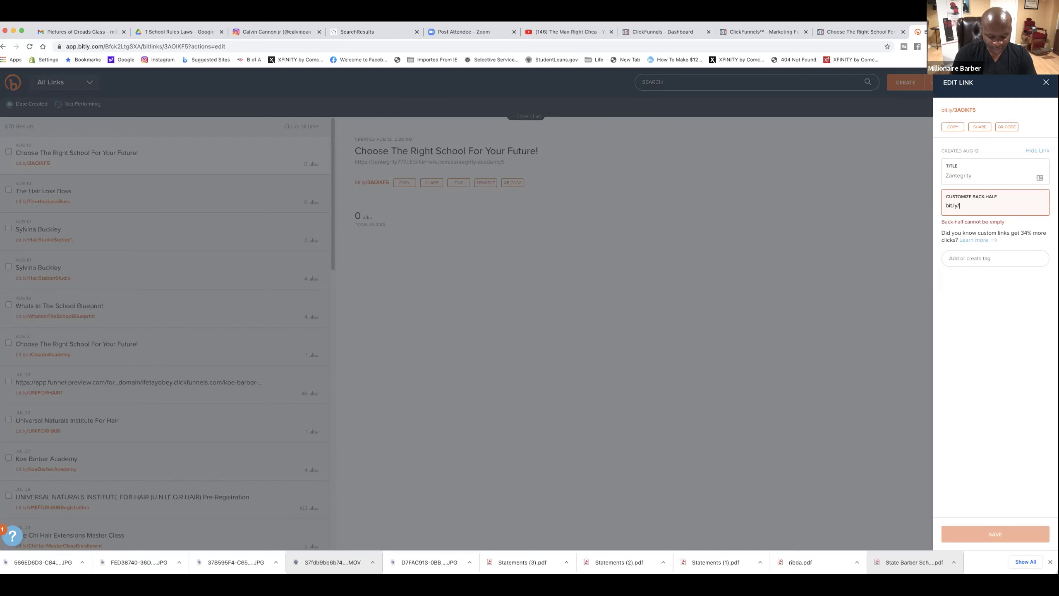
{"action": "type", "text": "Zantegrity"}
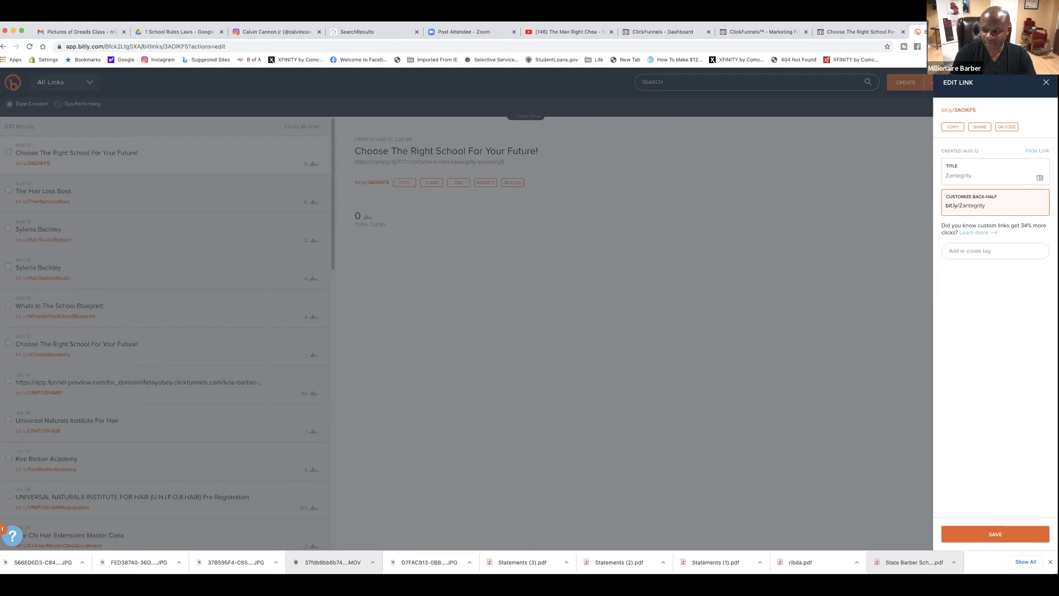
{"action": "type", "text": "Academy1"}
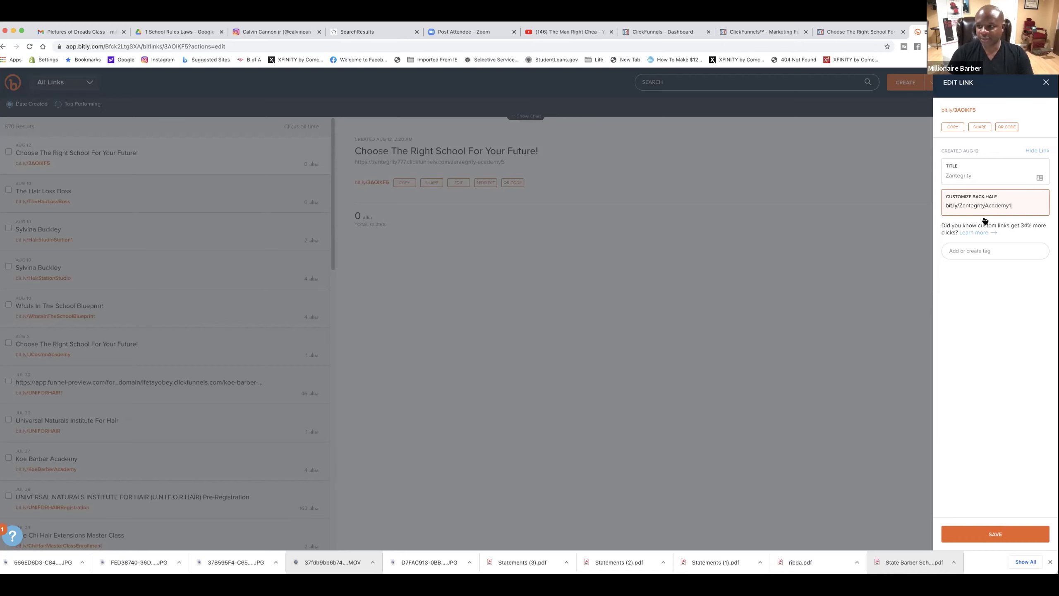
{"action": "left_click", "coordinate": [988, 535]}
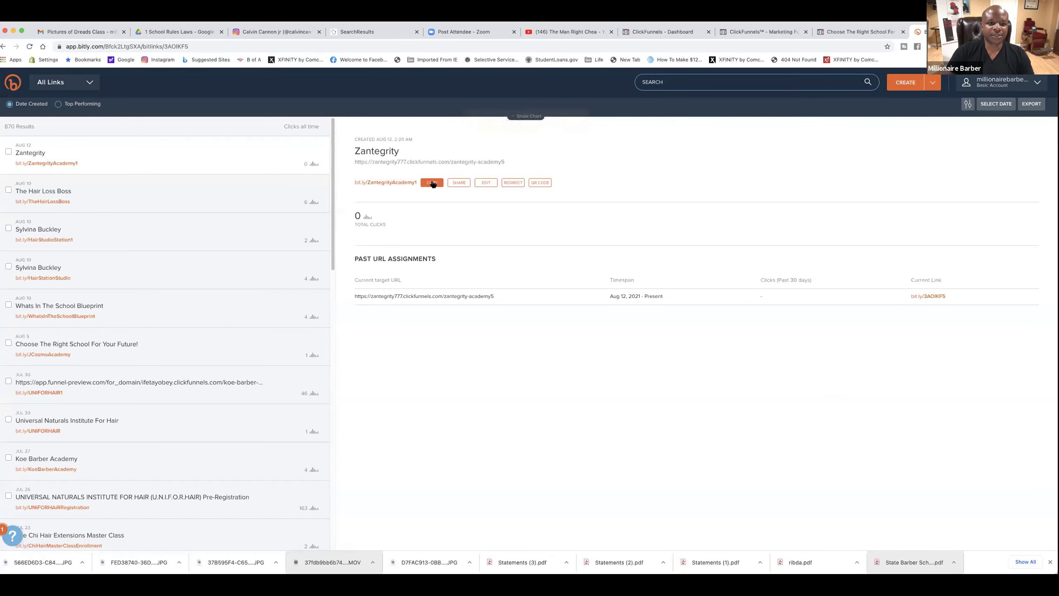
Copy the ZantegrityAcademy1 short link, then open it and review the landing page it leads to
{"action": "left_click", "coordinate": [433, 184]}
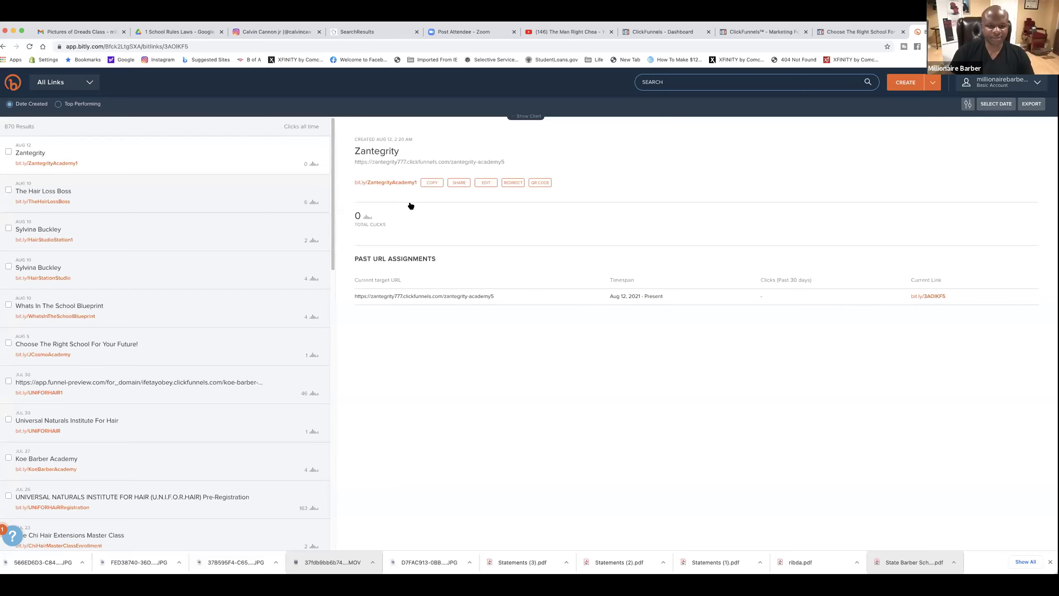
{"action": "left_click", "coordinate": [394, 183]}
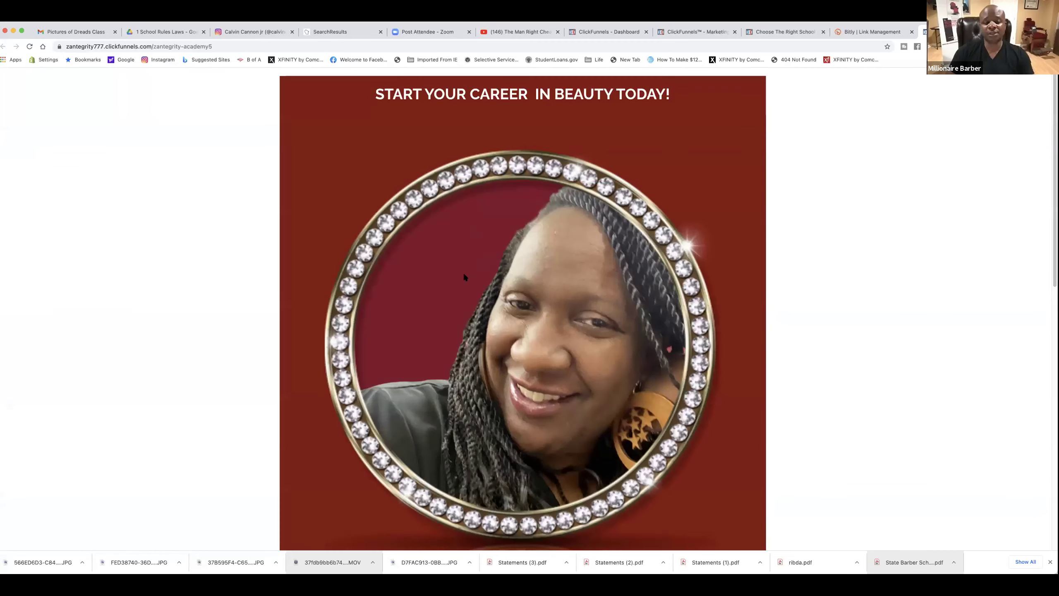
{"action": "scroll", "coordinate": [443, 293], "scroll_direction": "down", "scroll_amount": 10}
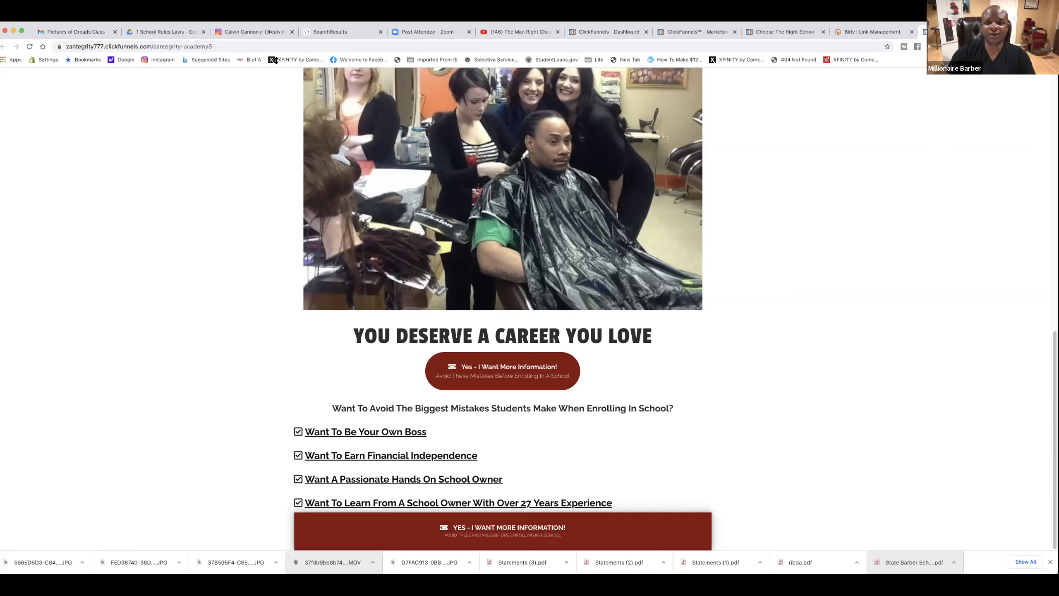
Return to the Zantegrity Academy funnel, open the Albany Beauty Academy step's live page and examine its images and enrollment buttons
{"action": "left_click", "coordinate": [678, 27]}
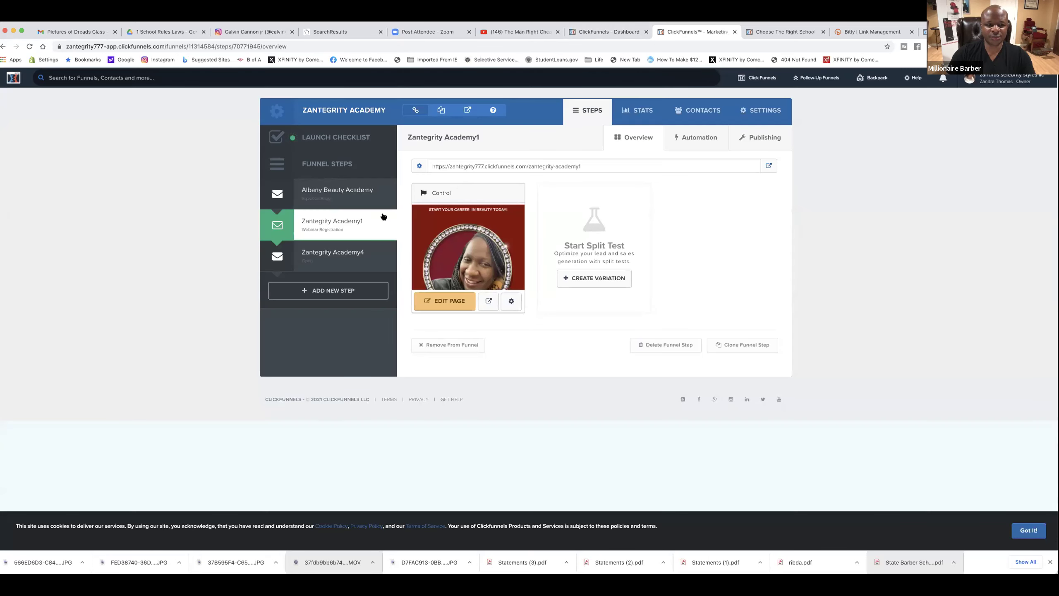
{"action": "mouse_move", "coordinate": [381, 217]}
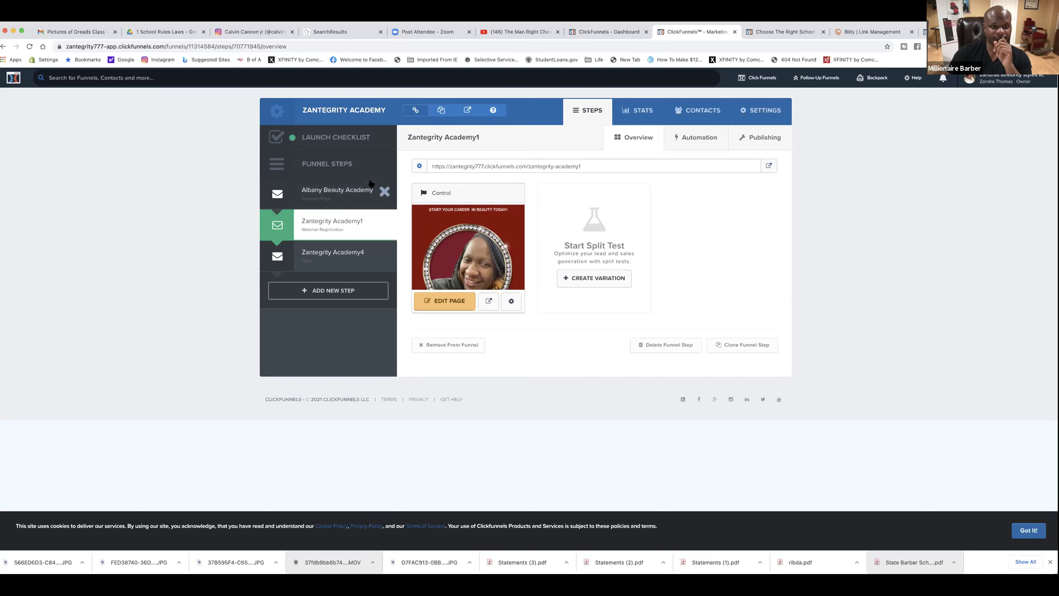
{"action": "left_click", "coordinate": [345, 189]}
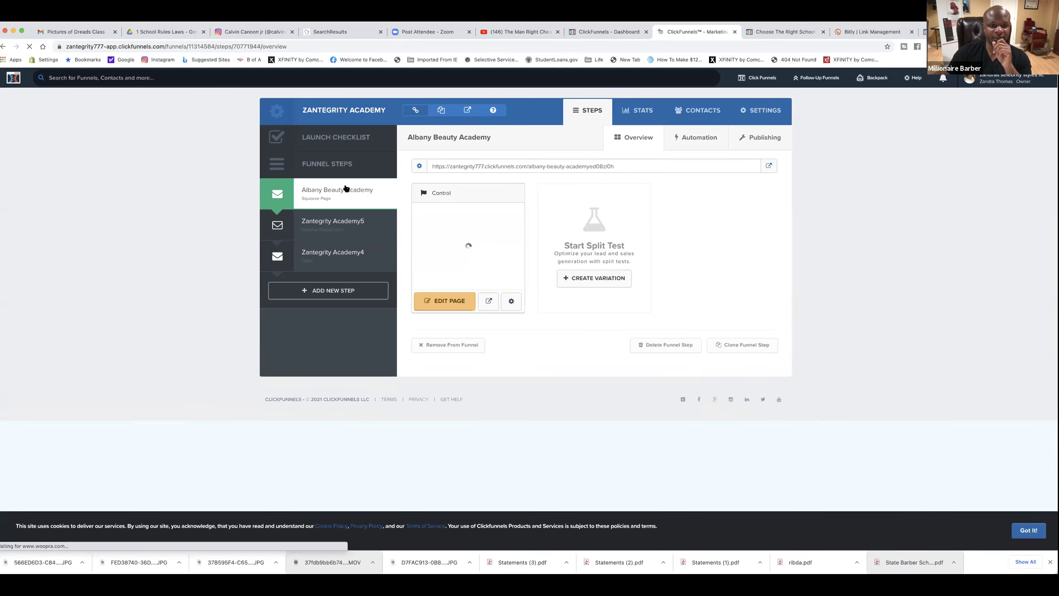
{"action": "left_click", "coordinate": [769, 167]}
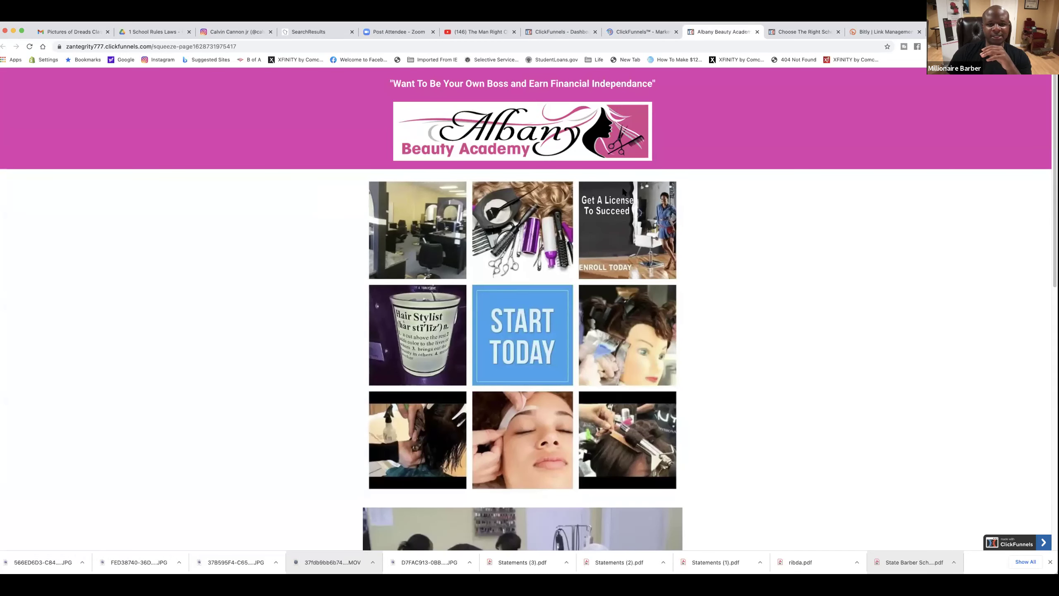
{"action": "scroll", "coordinate": [705, 201], "scroll_direction": "down", "scroll_amount": 10}
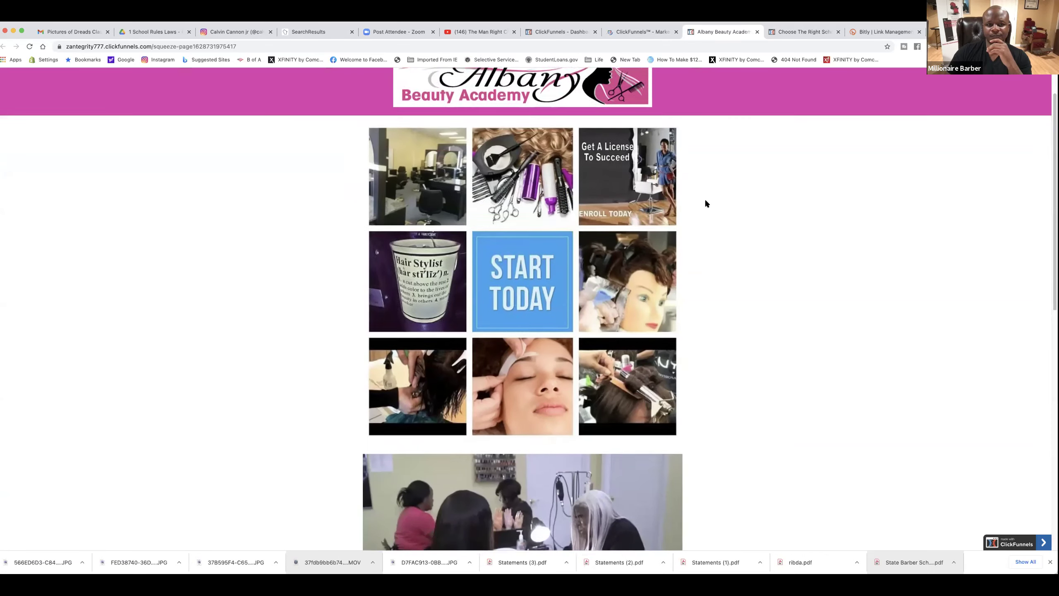
{"action": "scroll", "coordinate": [705, 204], "scroll_direction": "down", "scroll_amount": 3}
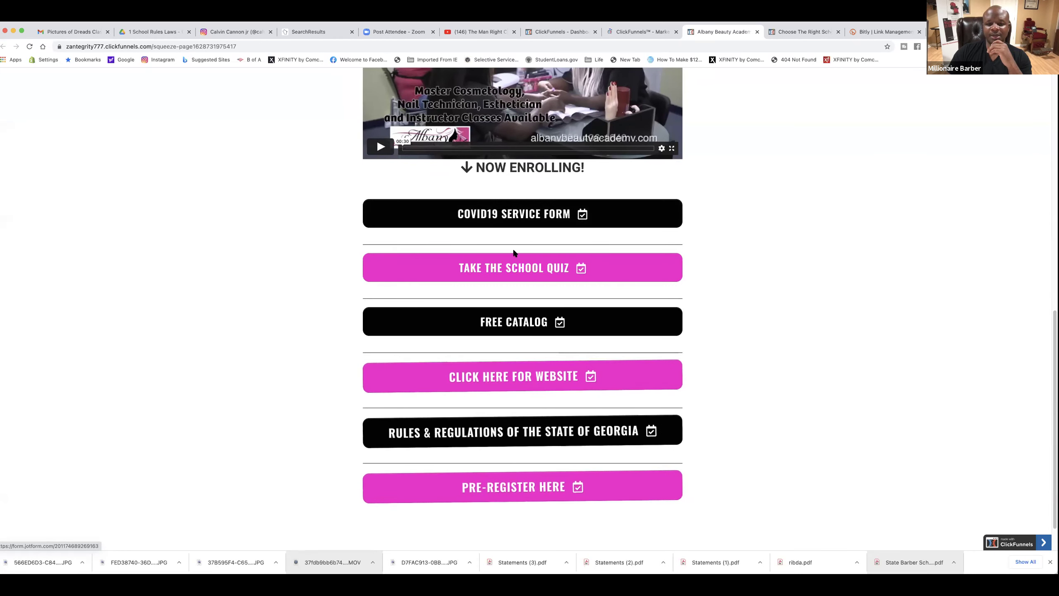
{"action": "scroll", "coordinate": [512, 251], "scroll_direction": "down", "scroll_amount": 2}
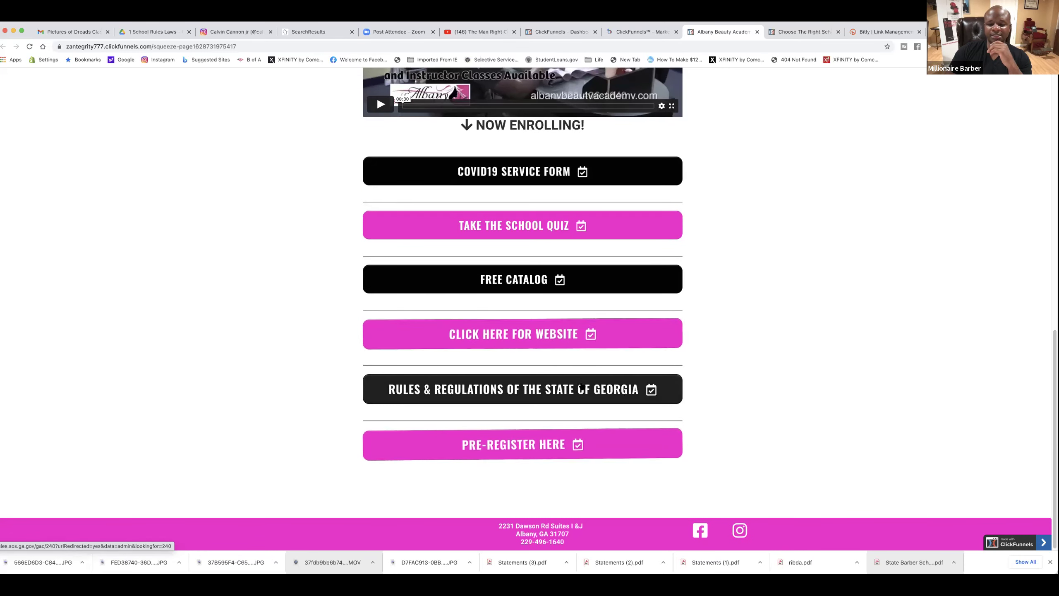
{"action": "scroll", "coordinate": [571, 391], "scroll_direction": "up", "scroll_amount": 15}
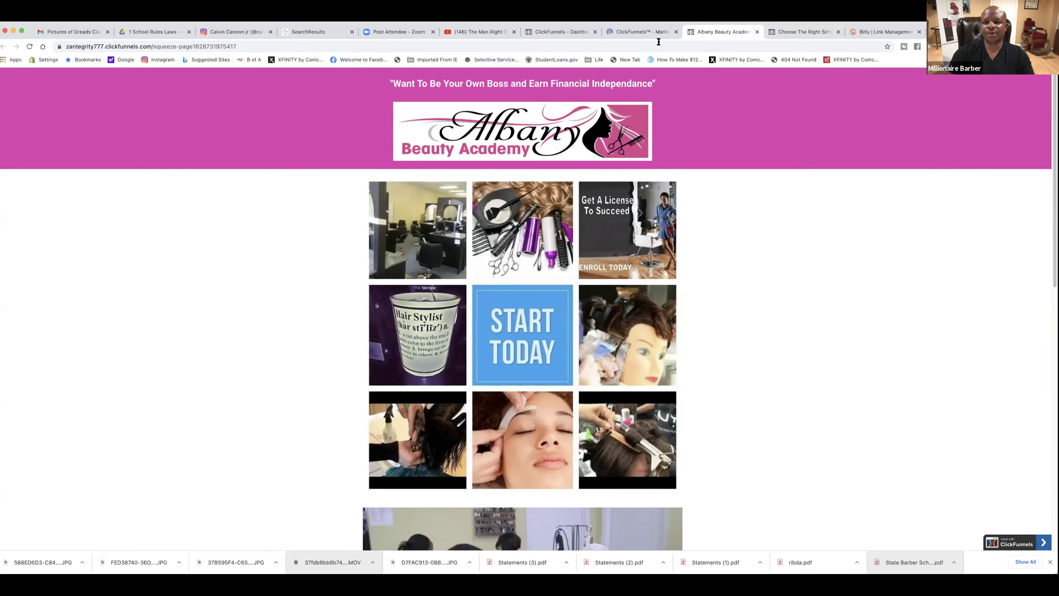
Switch to Gmail and start a new message with the copied short link pasted into its body
{"action": "left_click", "coordinate": [72, 33]}
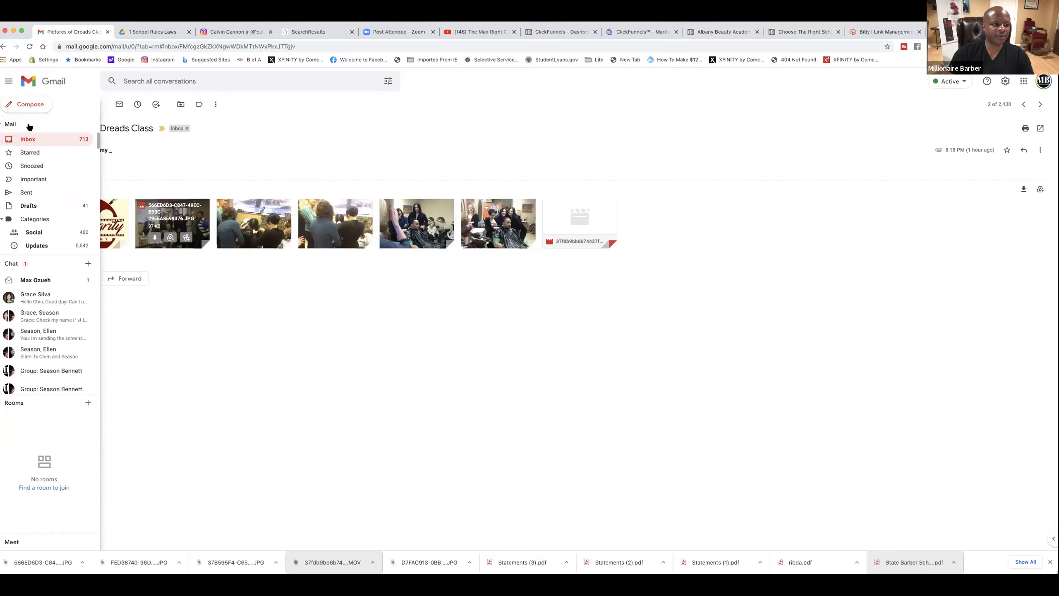
{"action": "left_click", "coordinate": [16, 104]}
{"action": "left_click", "coordinate": [793, 354]}
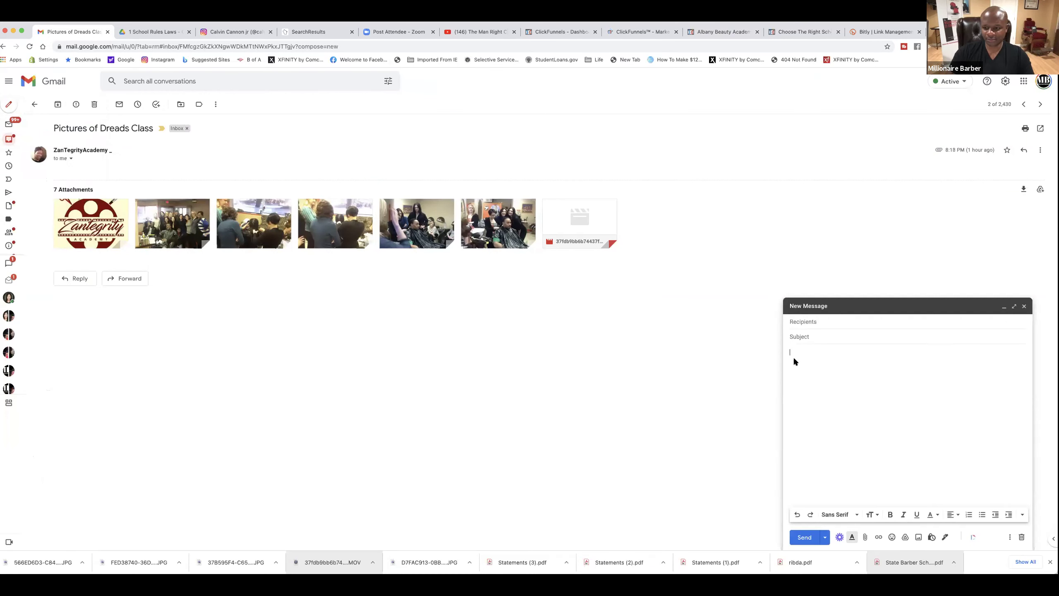
{"action": "right_click", "coordinate": [793, 356]}
{"action": "left_click", "coordinate": [807, 418]}
Address the message to the academy's suggested e-mail address, set the subject to Link and send it
{"action": "left_click", "coordinate": [812, 321]}
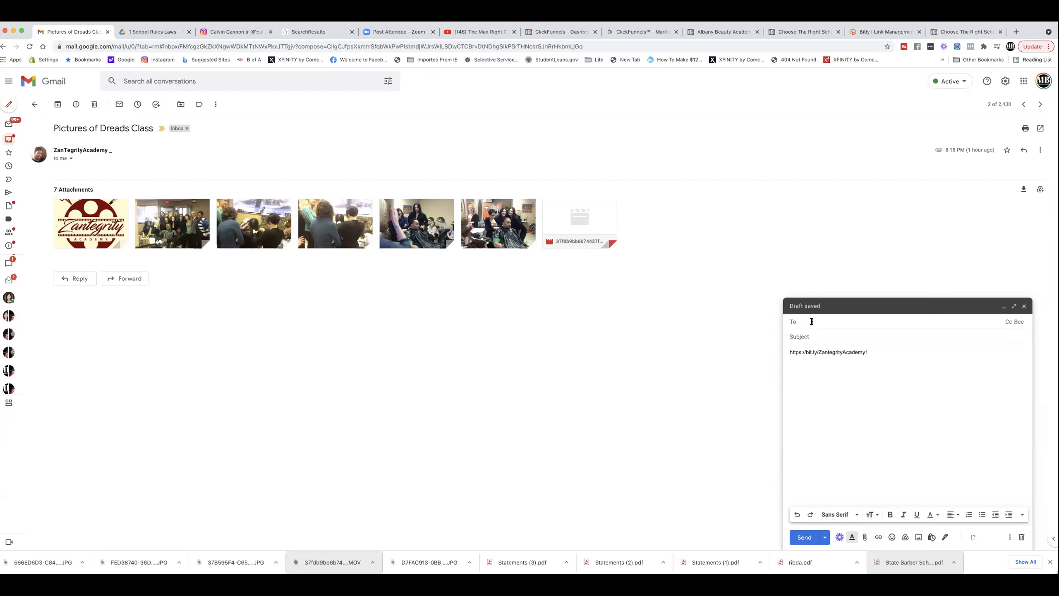
{"action": "type", "text": "zan"}
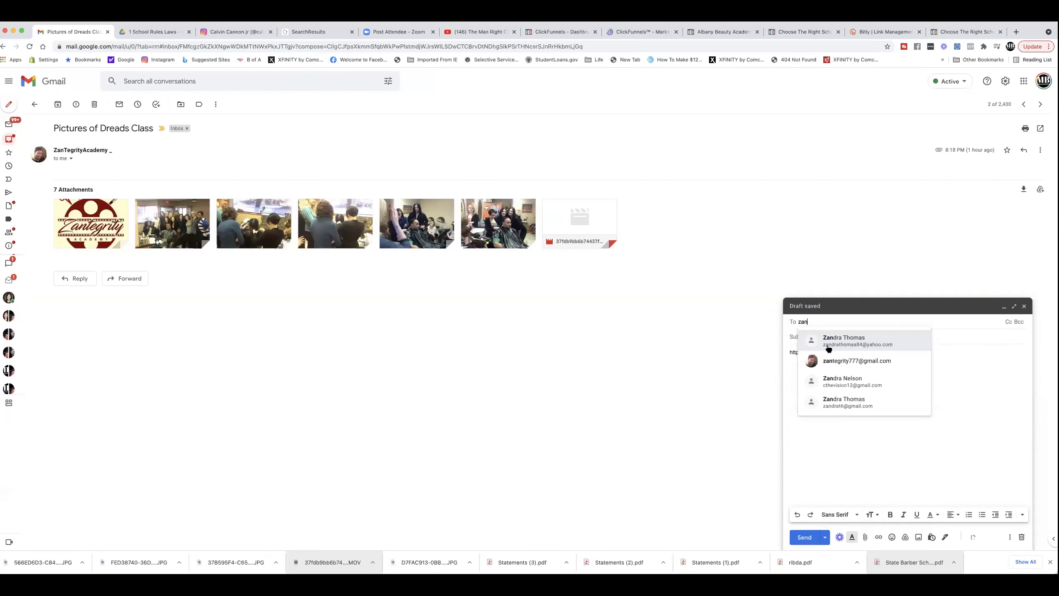
{"action": "left_click", "coordinate": [837, 361]}
{"action": "left_click", "coordinate": [815, 336]}
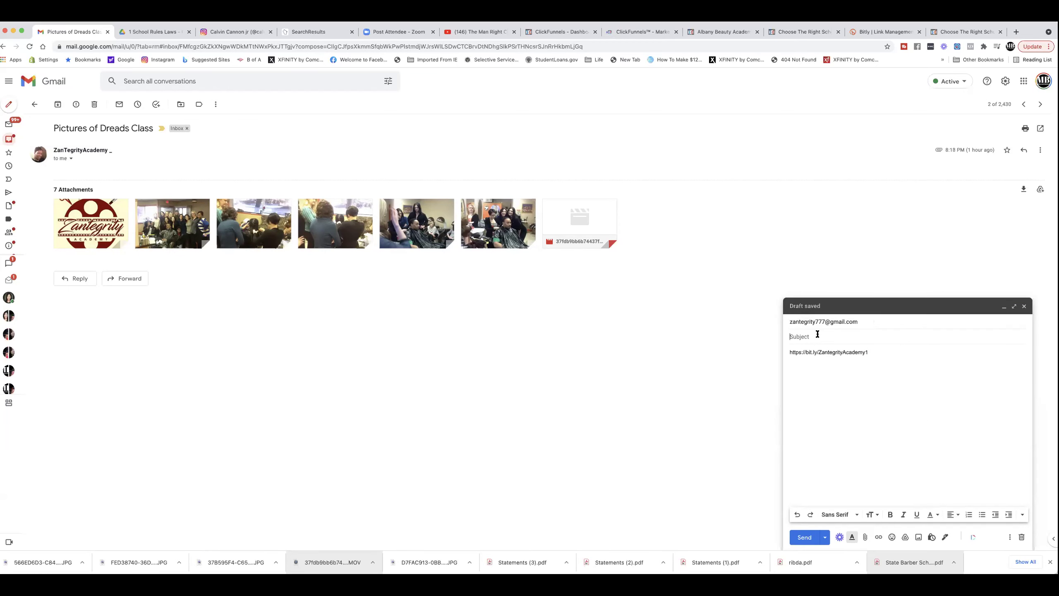
{"action": "type", "text": "Link"}
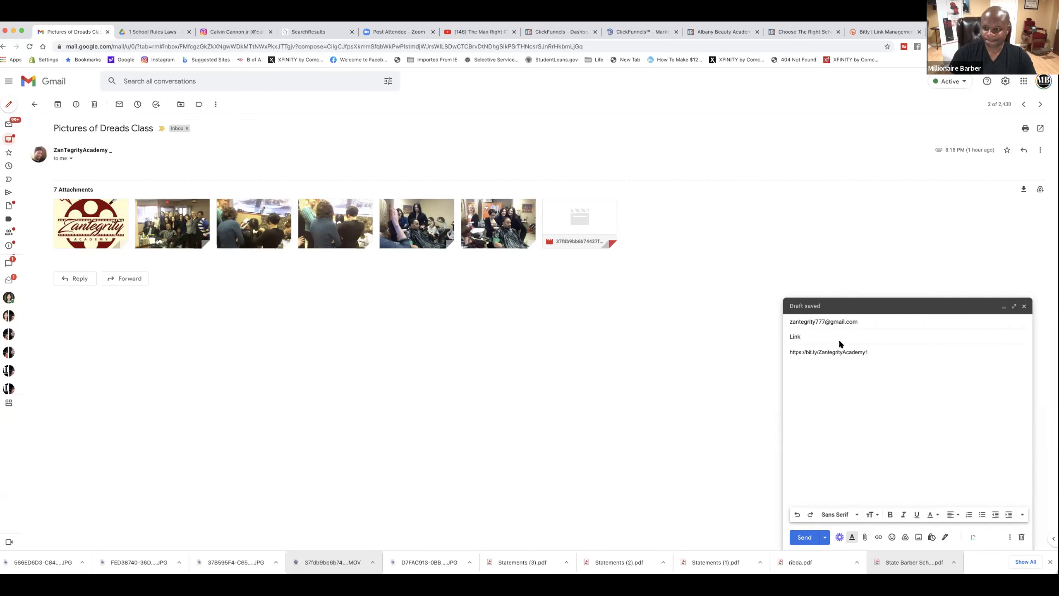
{"action": "left_click", "coordinate": [804, 536]}
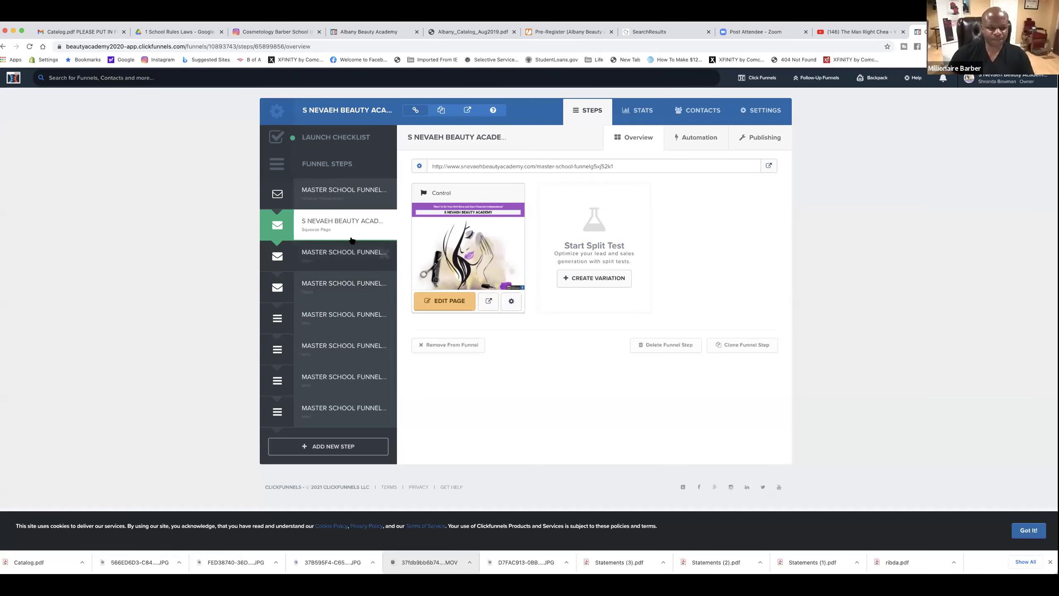
In the S Nevaeh Beauty Academy ClickFunnels account settings, start a new digital asset
{"action": "left_click", "coordinate": [989, 81]}
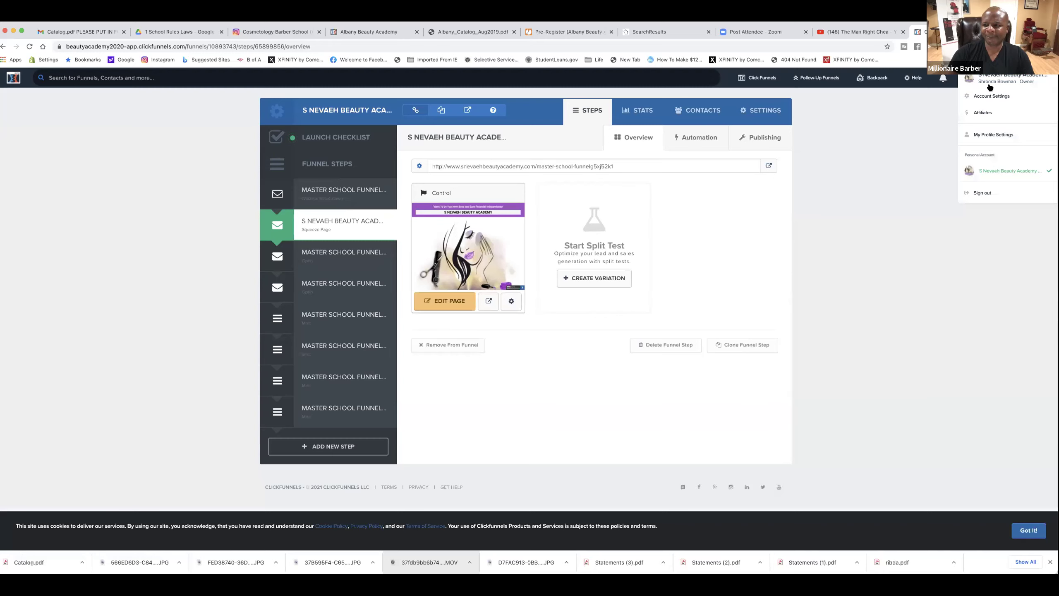
{"action": "left_click", "coordinate": [988, 96]}
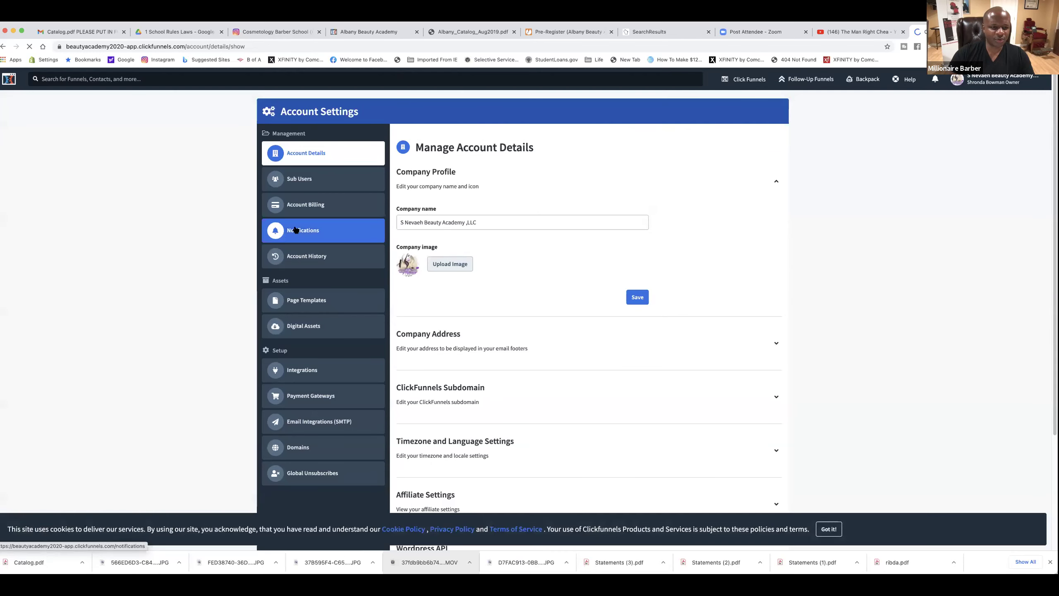
{"action": "scroll", "coordinate": [295, 230], "scroll_direction": "down", "scroll_amount": 1}
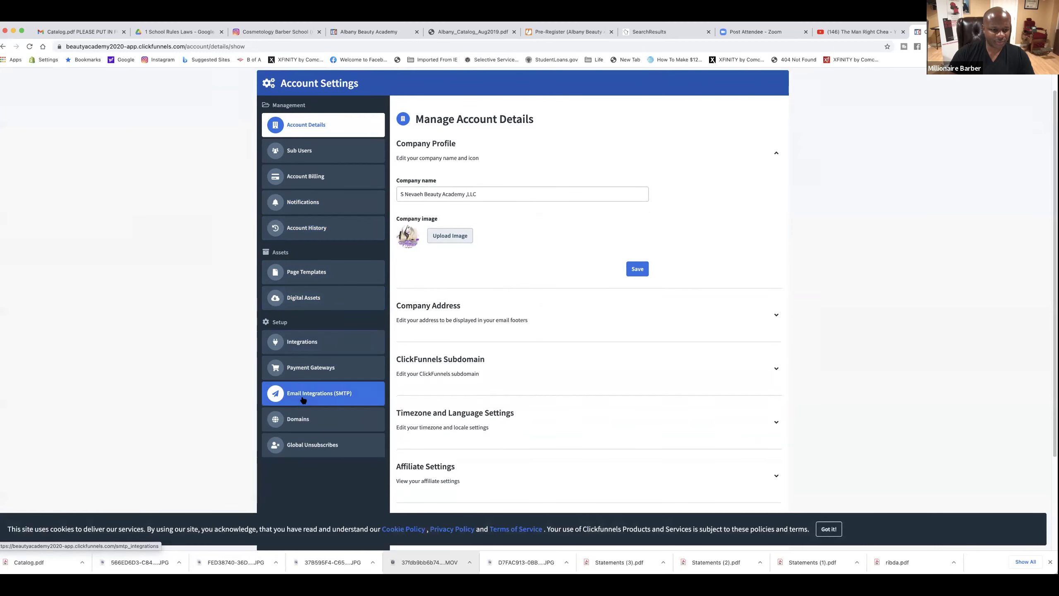
{"action": "left_click", "coordinate": [302, 298]}
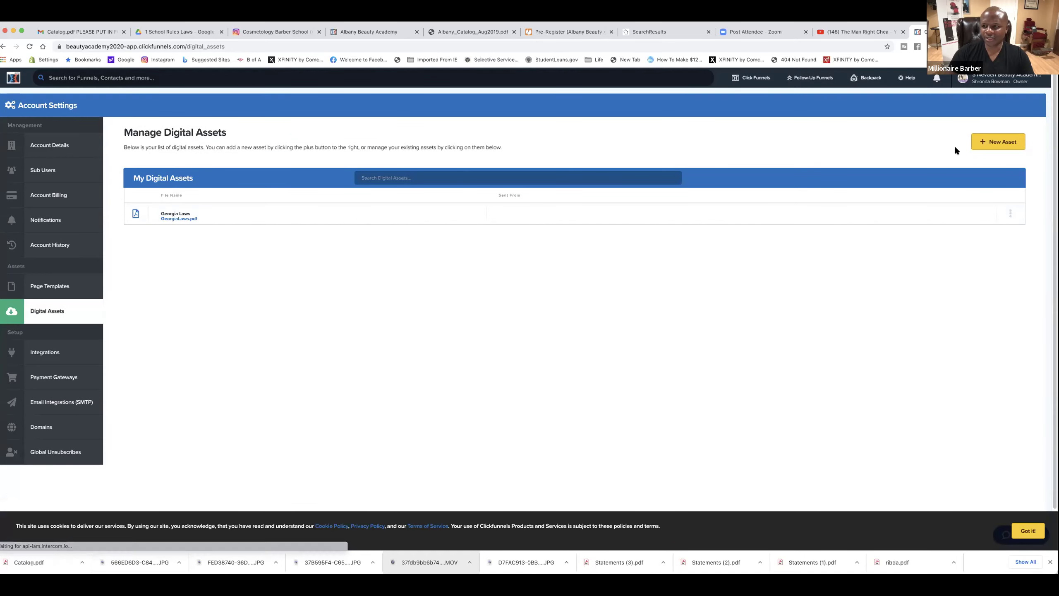
{"action": "left_click", "coordinate": [987, 142]}
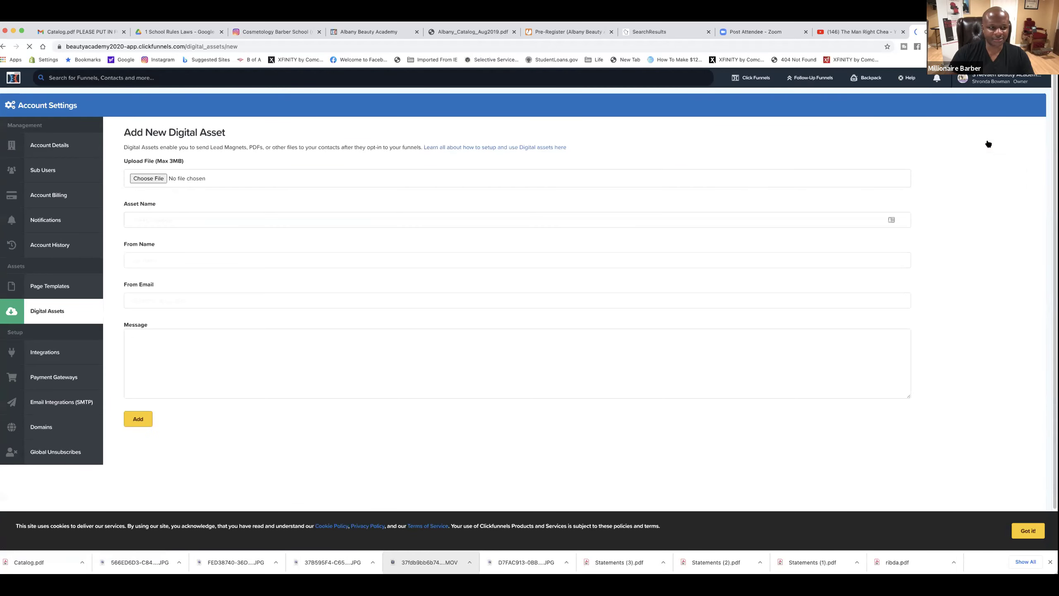
Name the new digital asset SBA Catalog and choose Catalog.pdf as its upload file
{"action": "left_click", "coordinate": [158, 221]}
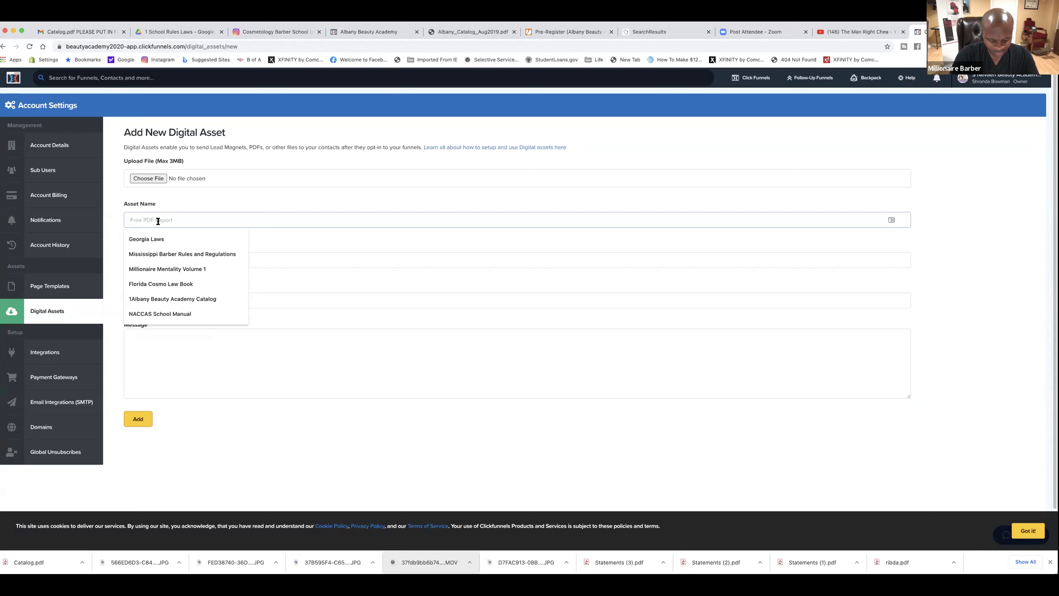
{"action": "type", "text": "Catalog"}
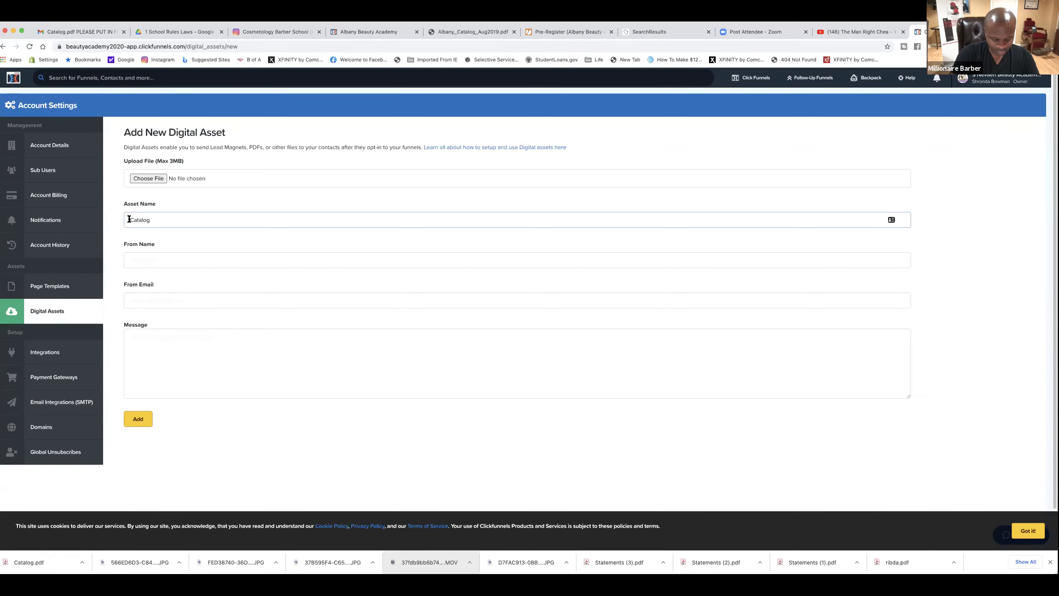
{"action": "type", "text": "BA"}
{"action": "left_click", "coordinate": [146, 179]}
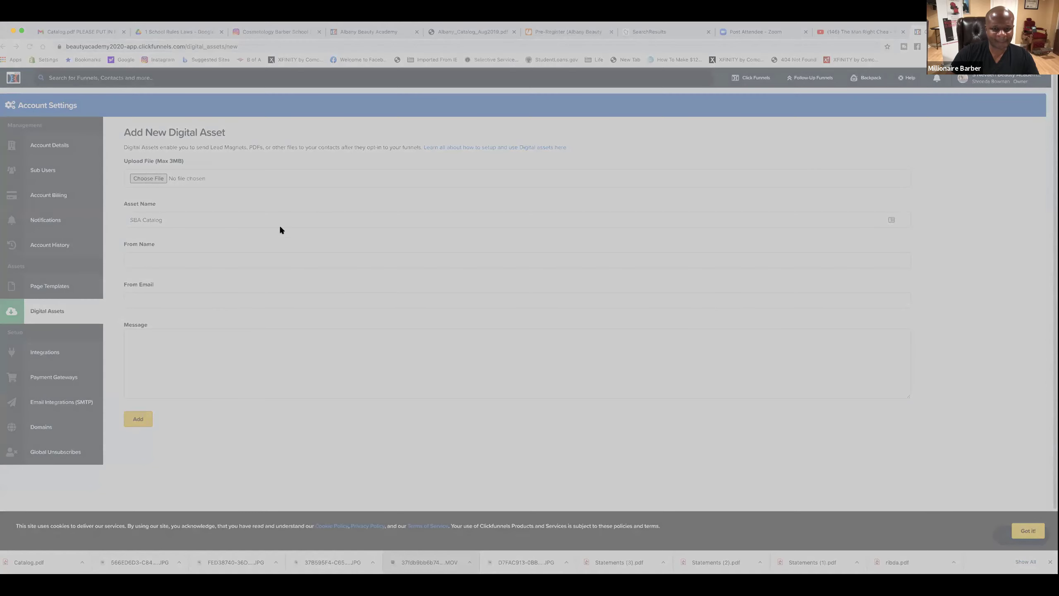
{"action": "double_click", "coordinate": [456, 250]}
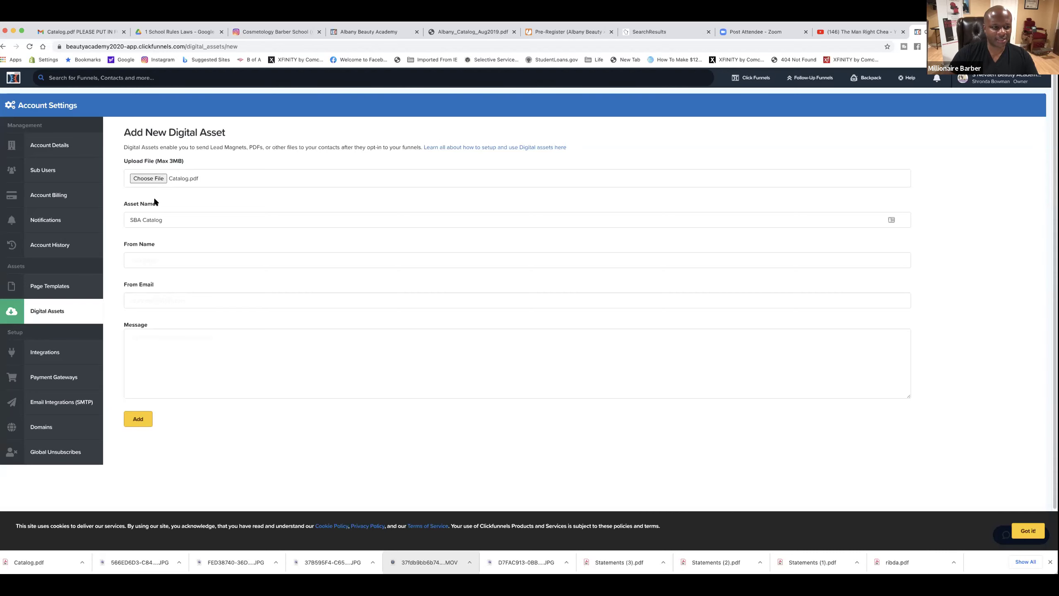
Set the asset's From Name to S NEVAEH BEAUTY ACADEMY and begin its From Email entry
{"action": "left_click", "coordinate": [135, 260]}
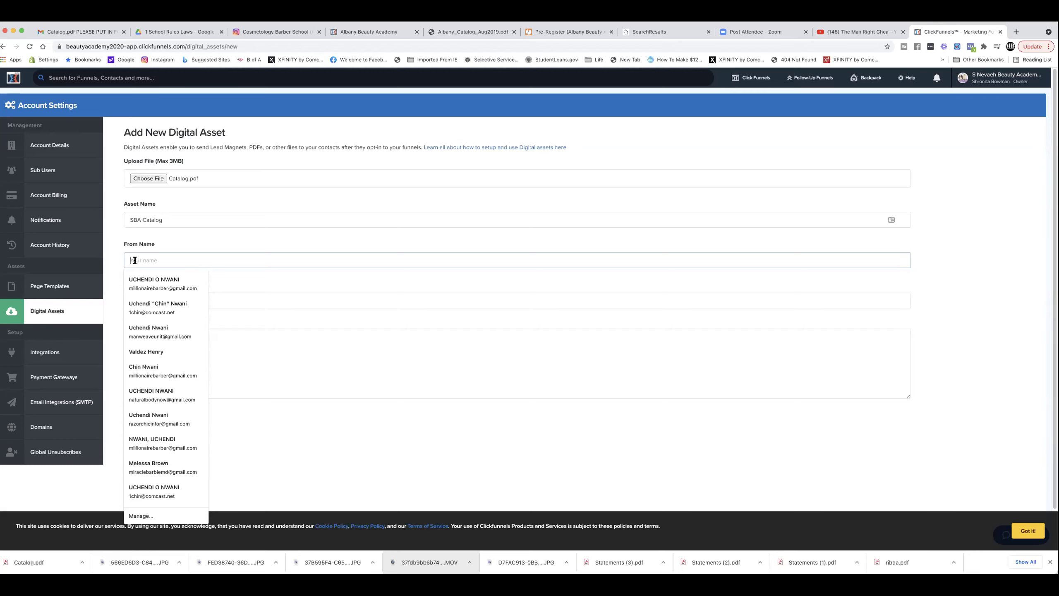
{"action": "type", "text": "S"}
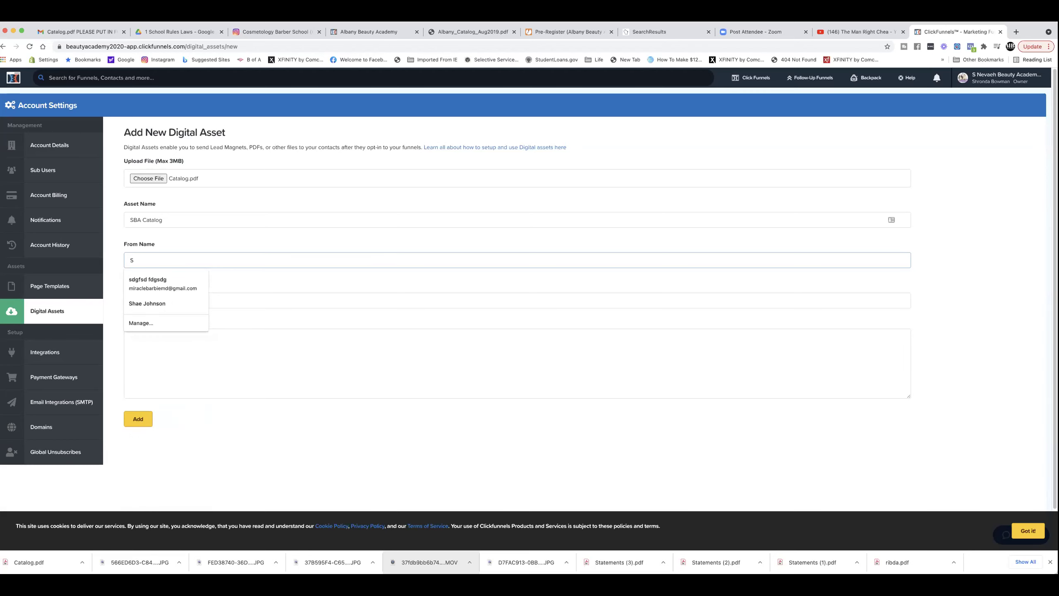
{"action": "key", "text": "Escape"}
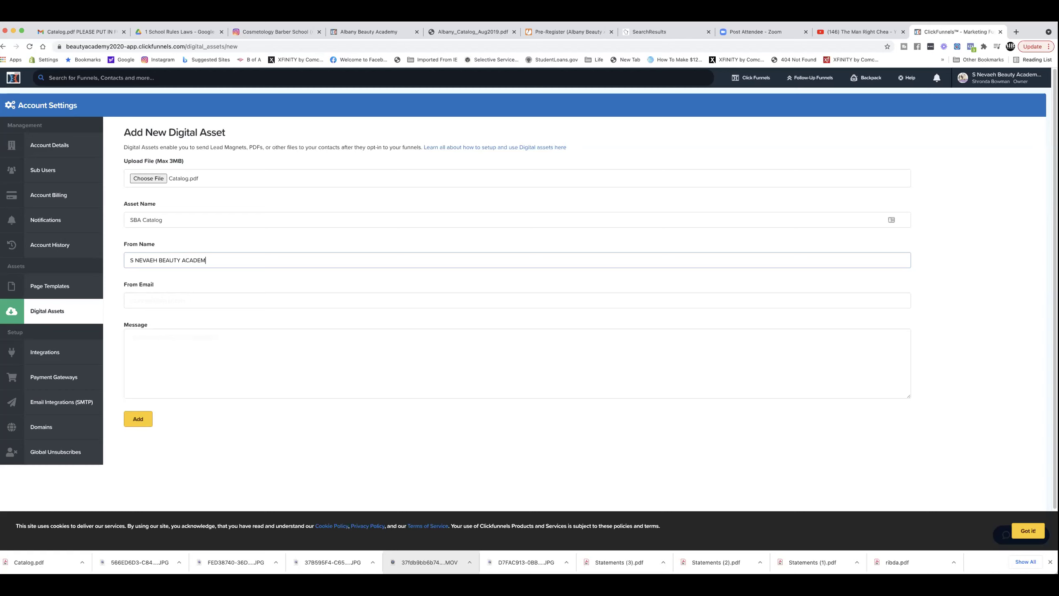
{"action": "left_click", "coordinate": [153, 299]}
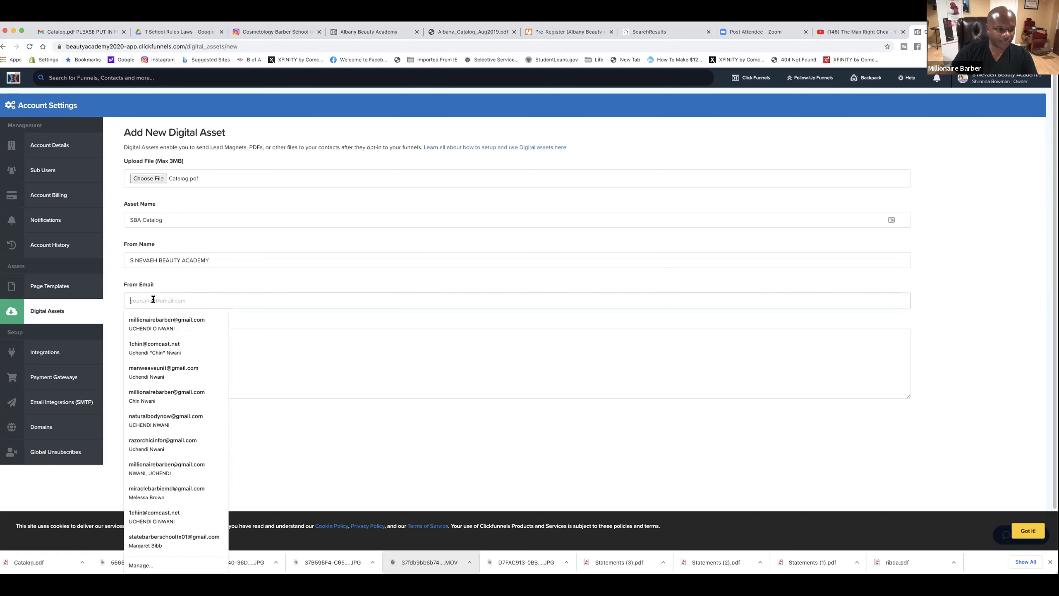